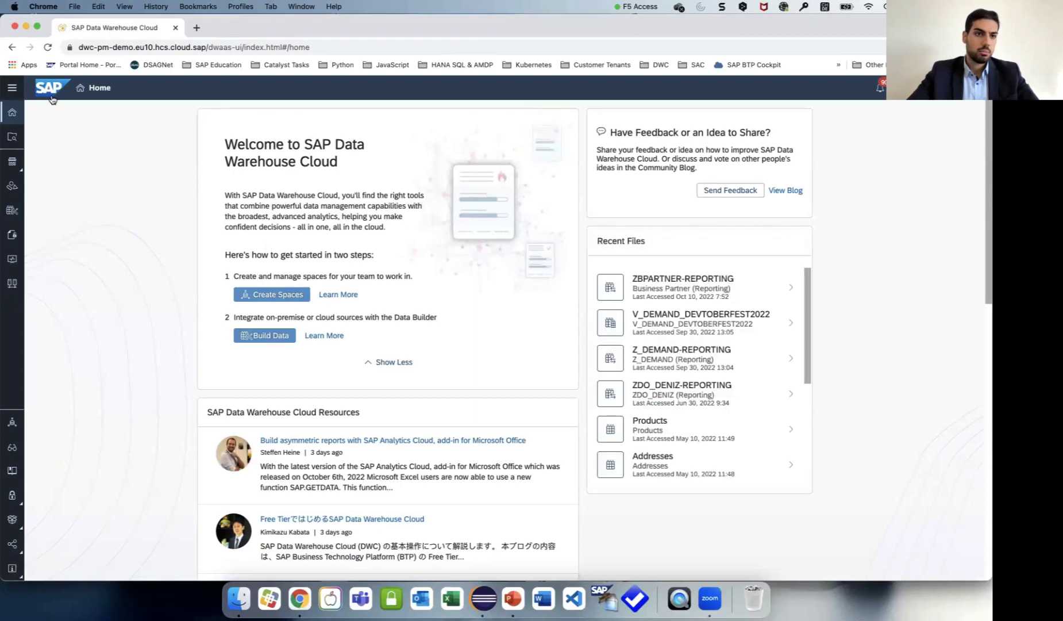
# - Find the BWBRIDGESPACE space in Space Management and open it for editing
pyautogui.click(12, 88)
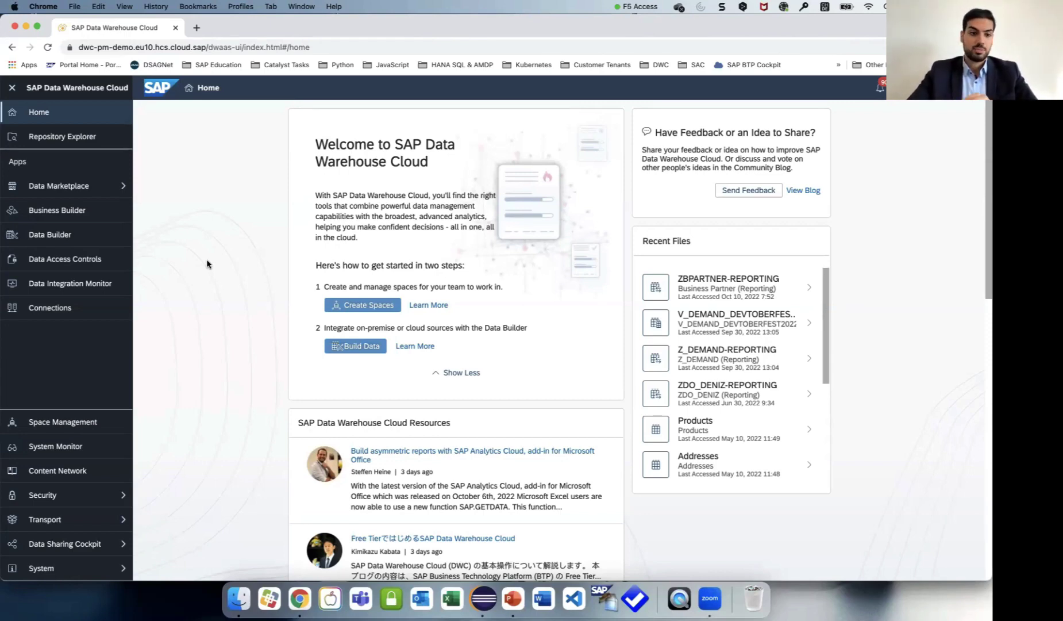
pyautogui.click(78, 429)
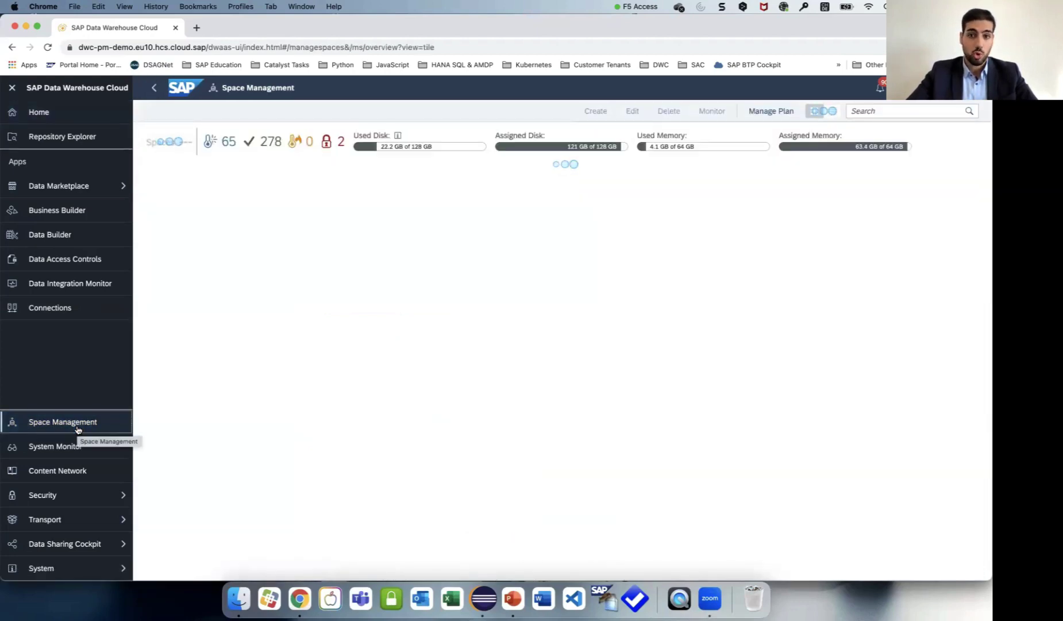
pyautogui.click(871, 114)
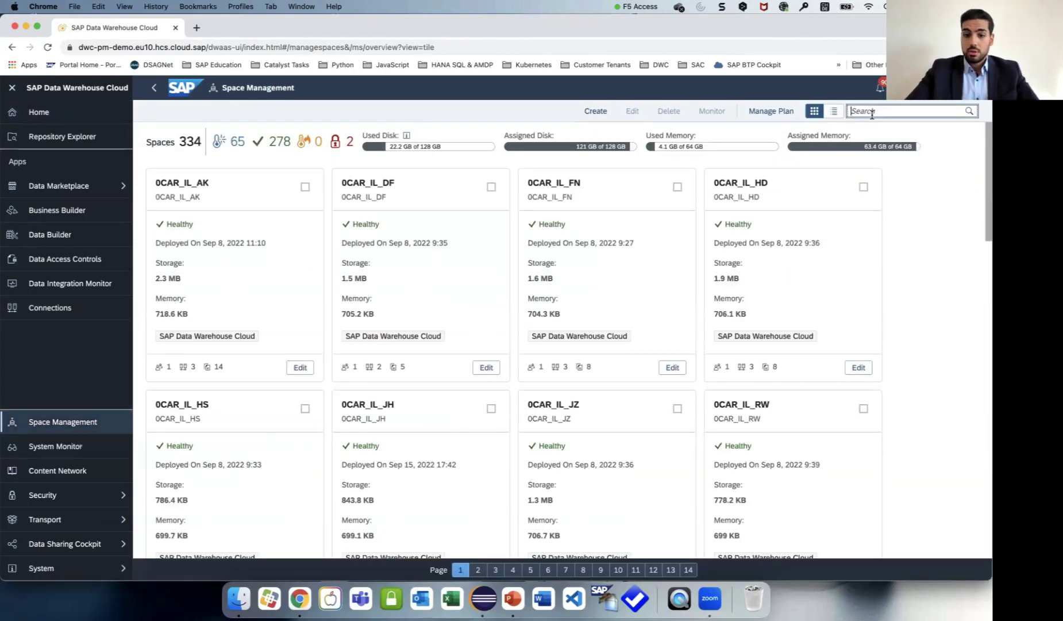
pyautogui.write('bwbridge')
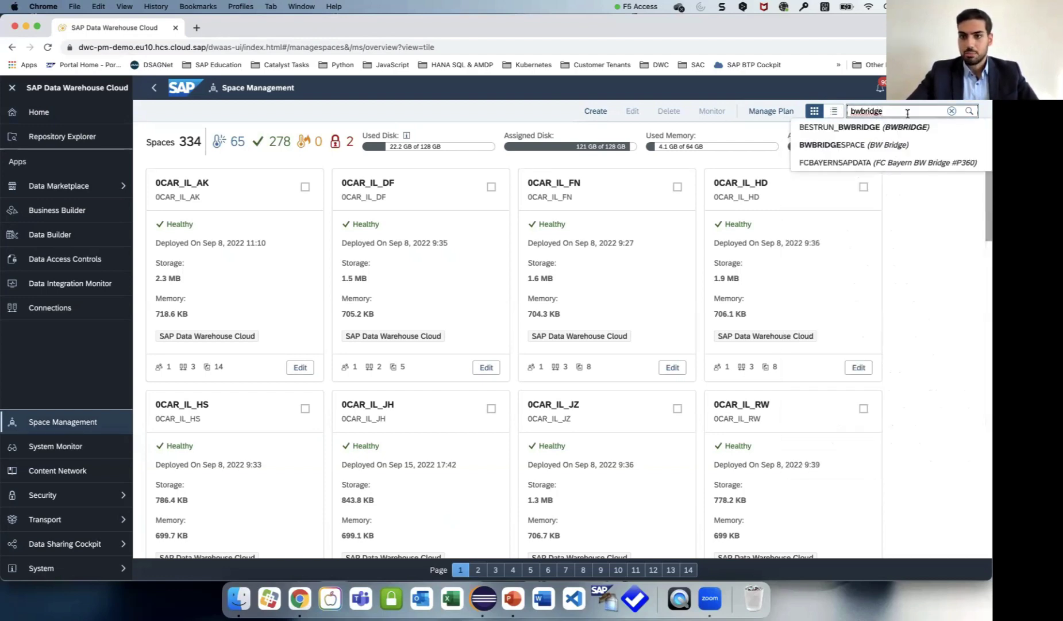
pyautogui.click(832, 144)
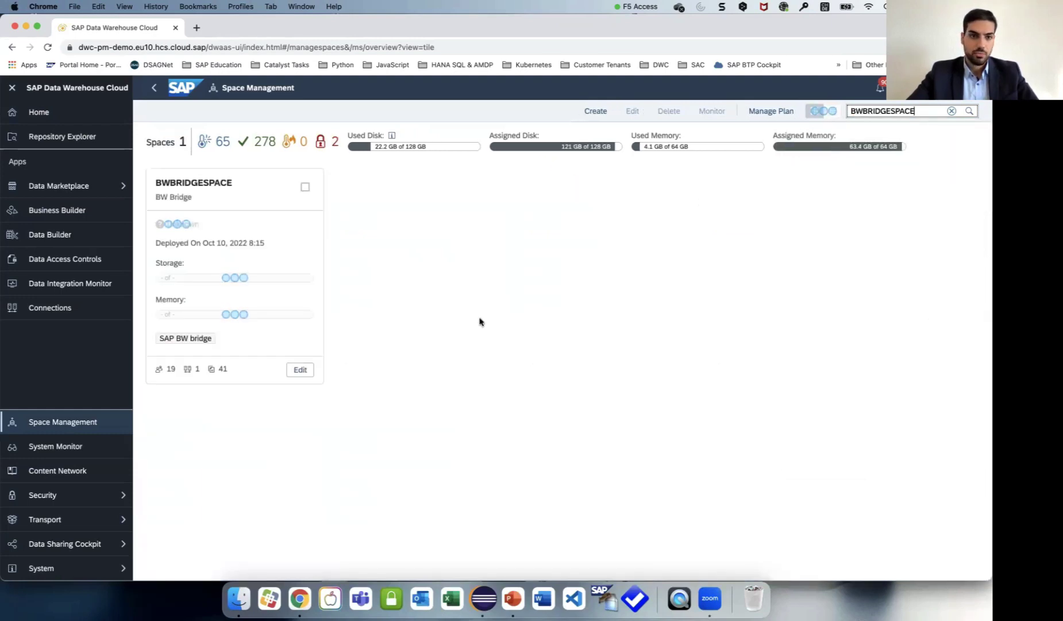
pyautogui.click(301, 367)
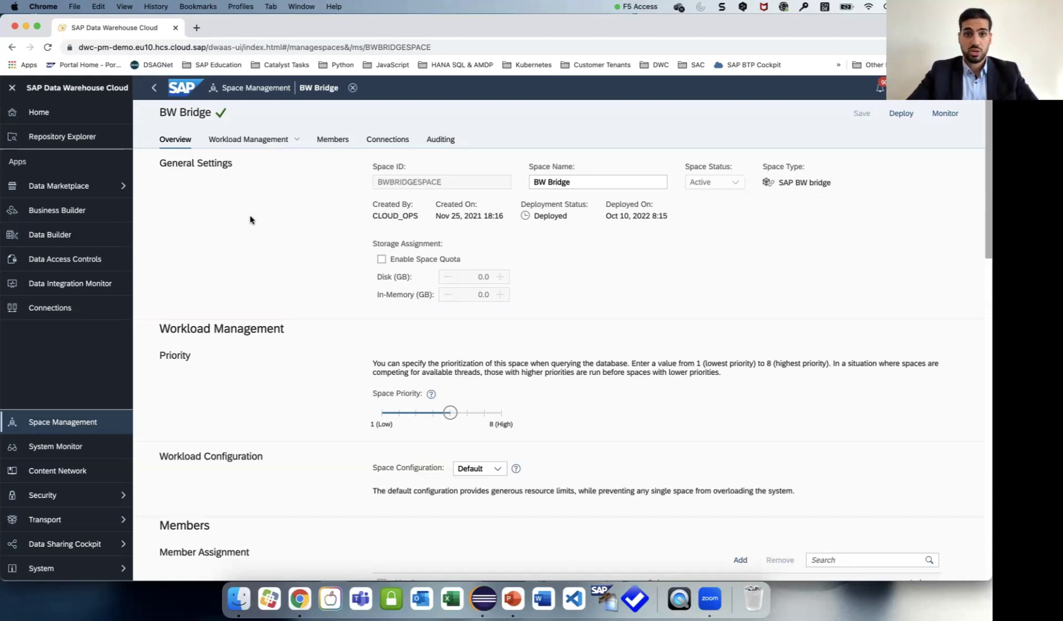
# - Go to the connections of the BW Bridge space and select the BWBRIDGE connection
pyautogui.click(388, 141)
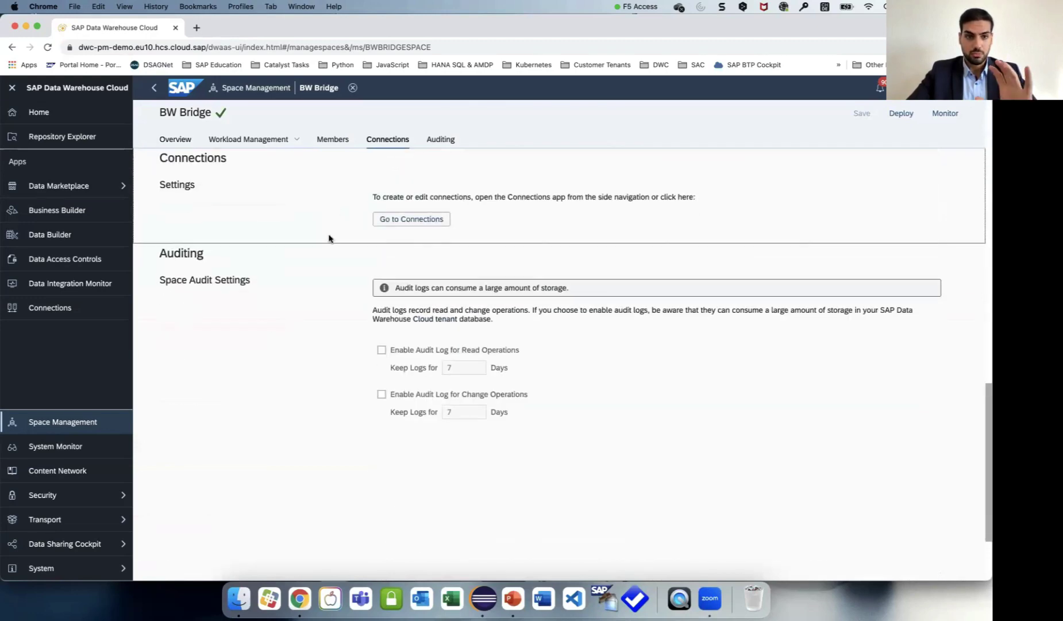
pyautogui.click(378, 221)
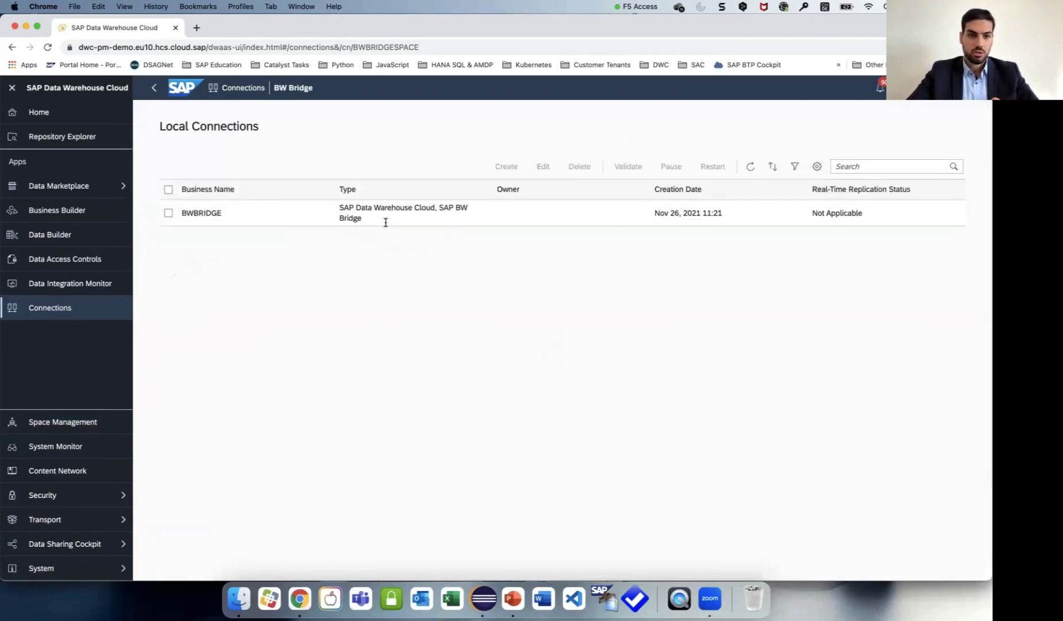
pyautogui.click(169, 214)
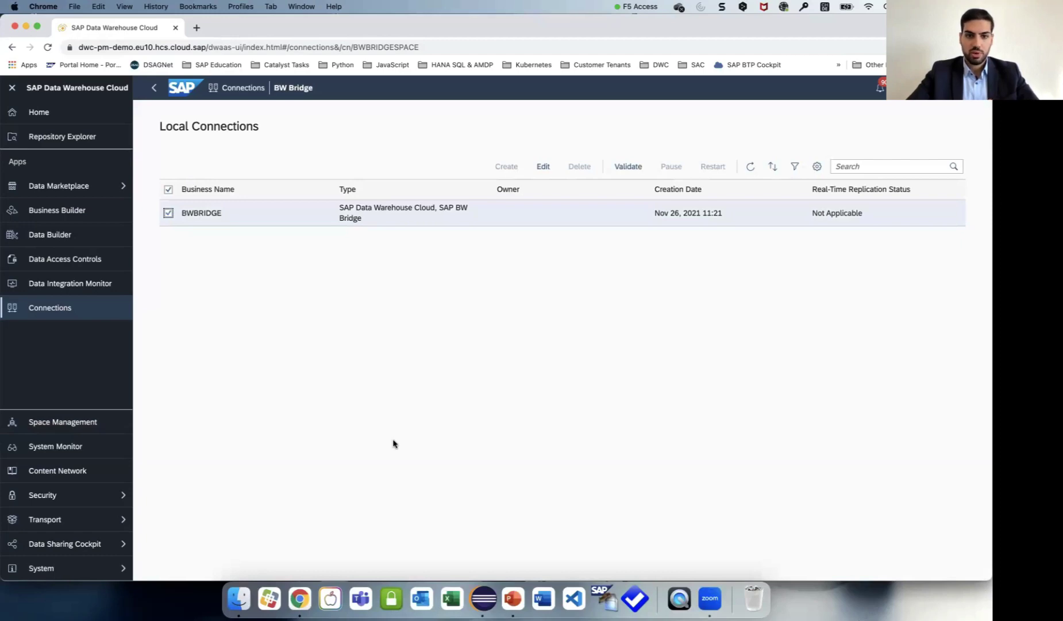
# - Switch to the presentation to review the data integration overview slide, and return to the browser
pyautogui.hotkey('ctrl', 'Left')
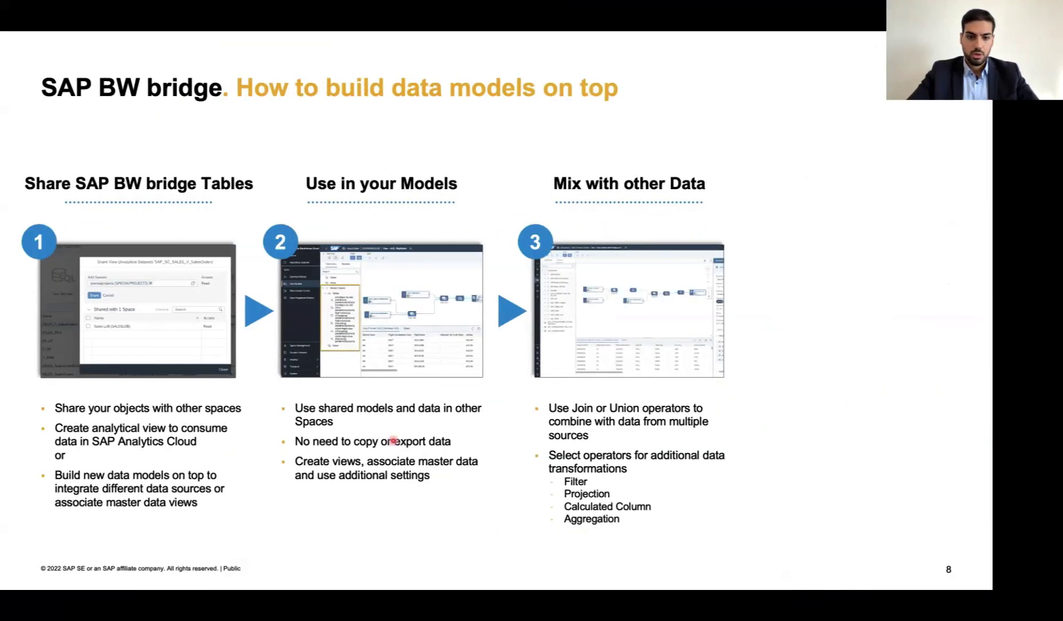
pyautogui.press('Left')
pyautogui.press('Left')
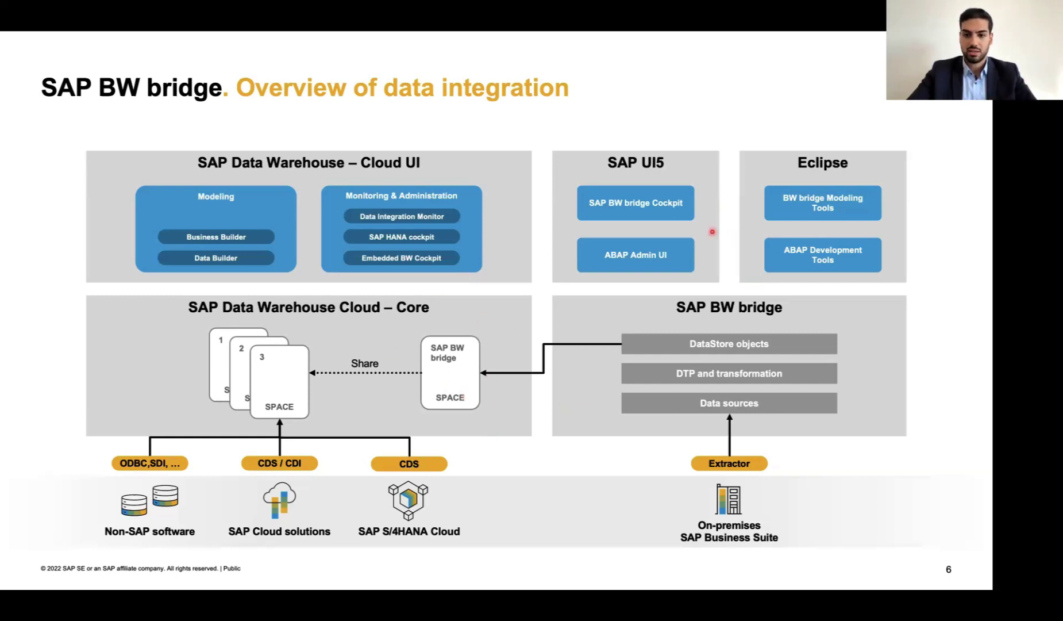
pyautogui.hotkey('ctrl', 'Right')
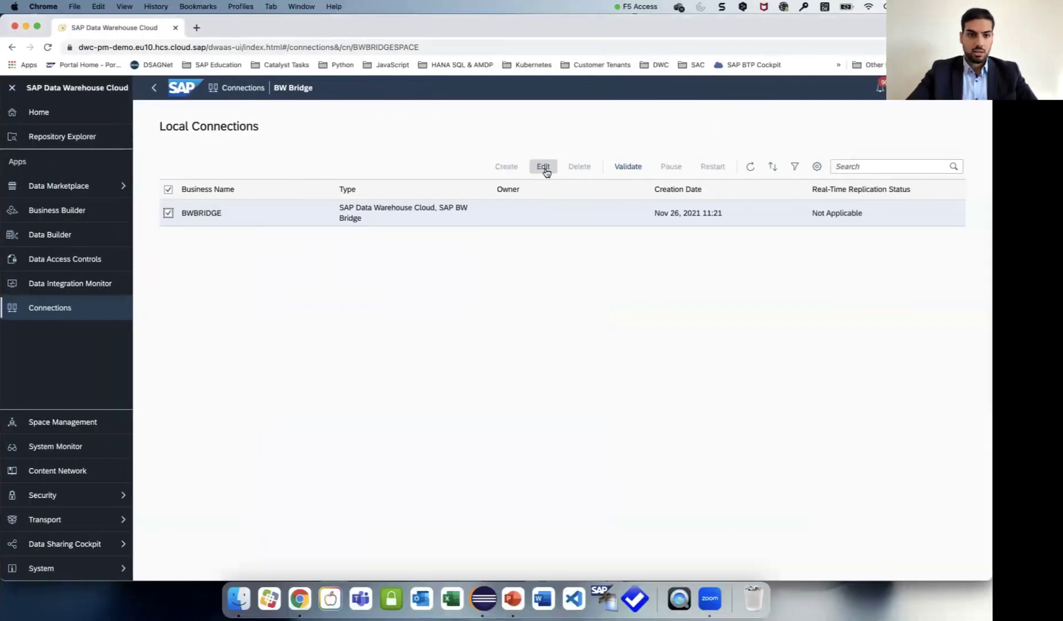
# - Open the selected BWBRIDGE connection for editing and copy its SAP BW service key
pyautogui.click(545, 169)
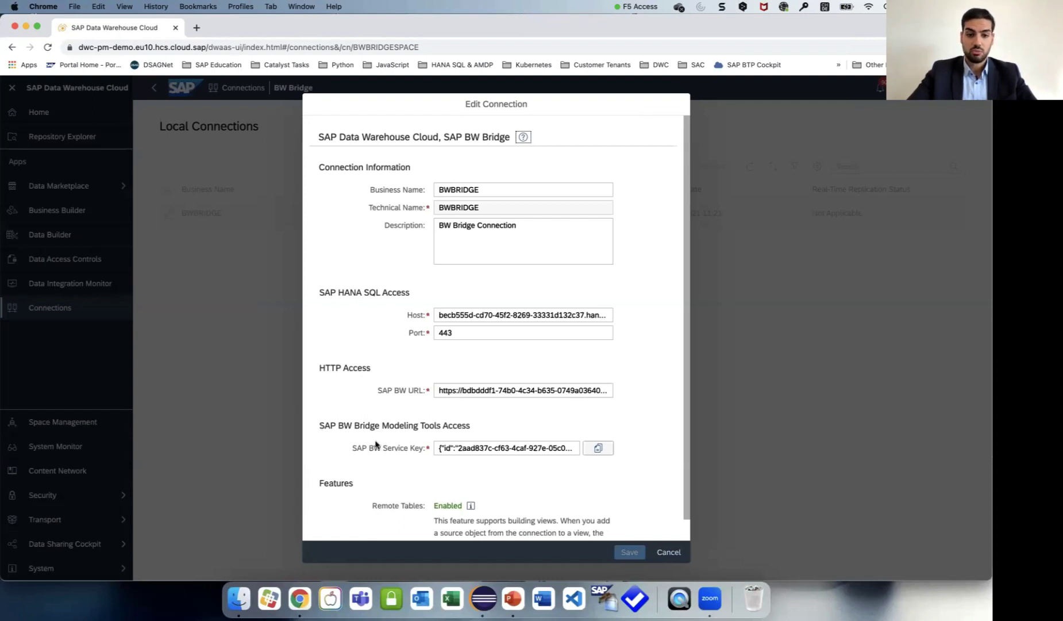
pyautogui.moveTo(352, 449); pyautogui.dragTo(415, 450)
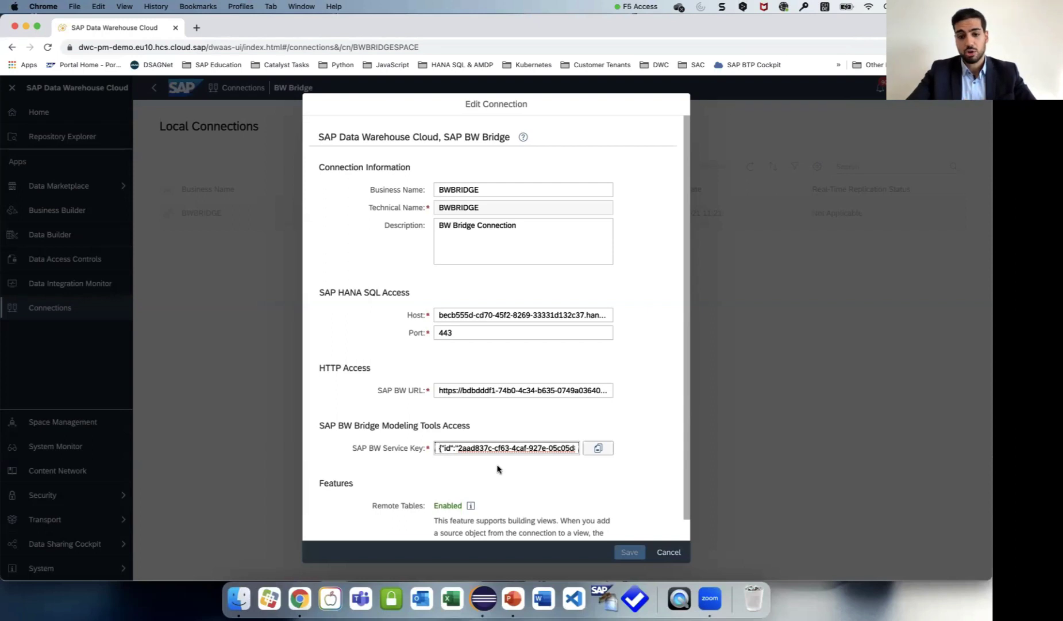
pyautogui.click(603, 452)
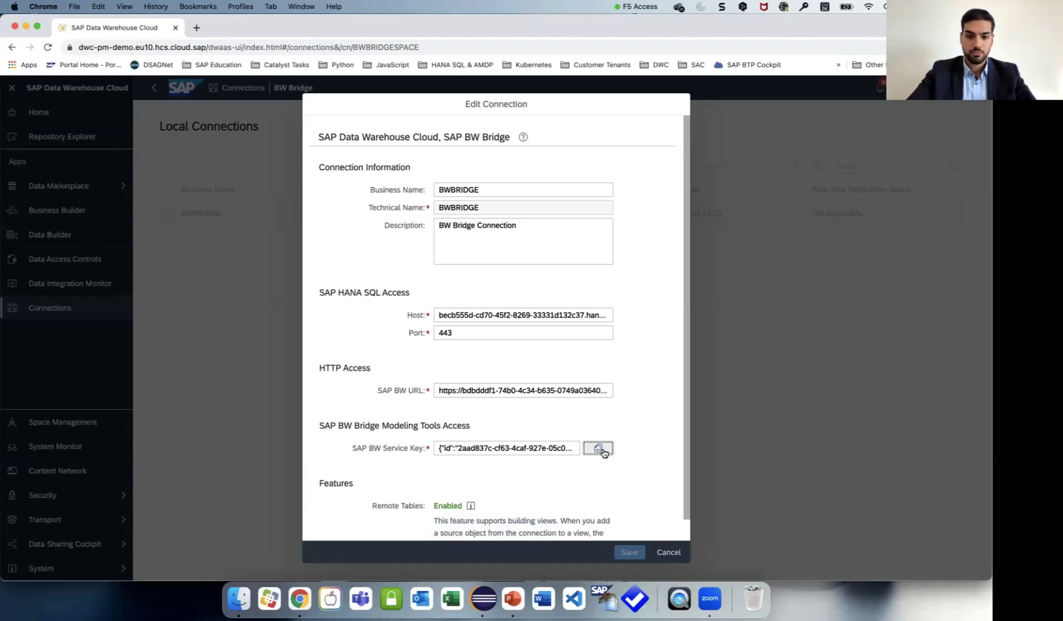
pyautogui.click(603, 452)
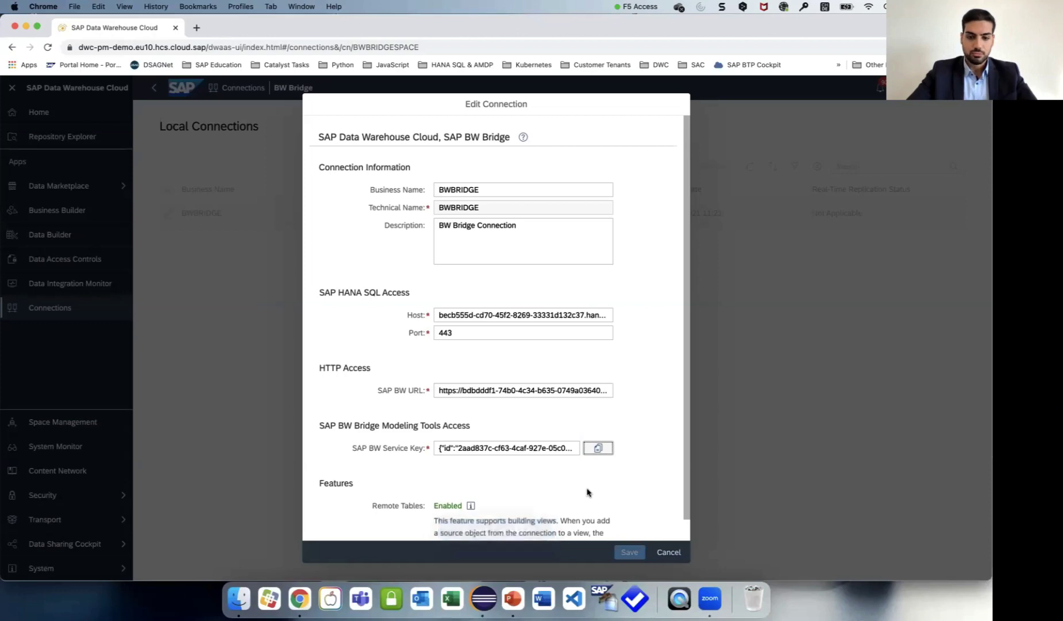
# - Switch to Eclipse and make the Project Explorer view slightly taller
pyautogui.click(484, 600)
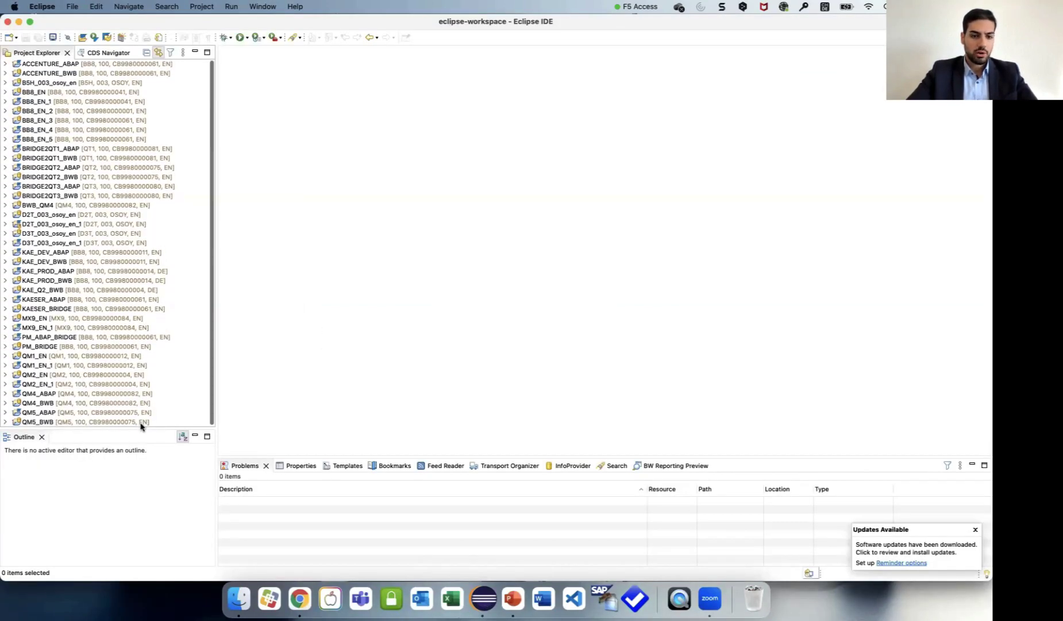
pyautogui.moveTo(140, 432); pyautogui.dragTo(140, 447)
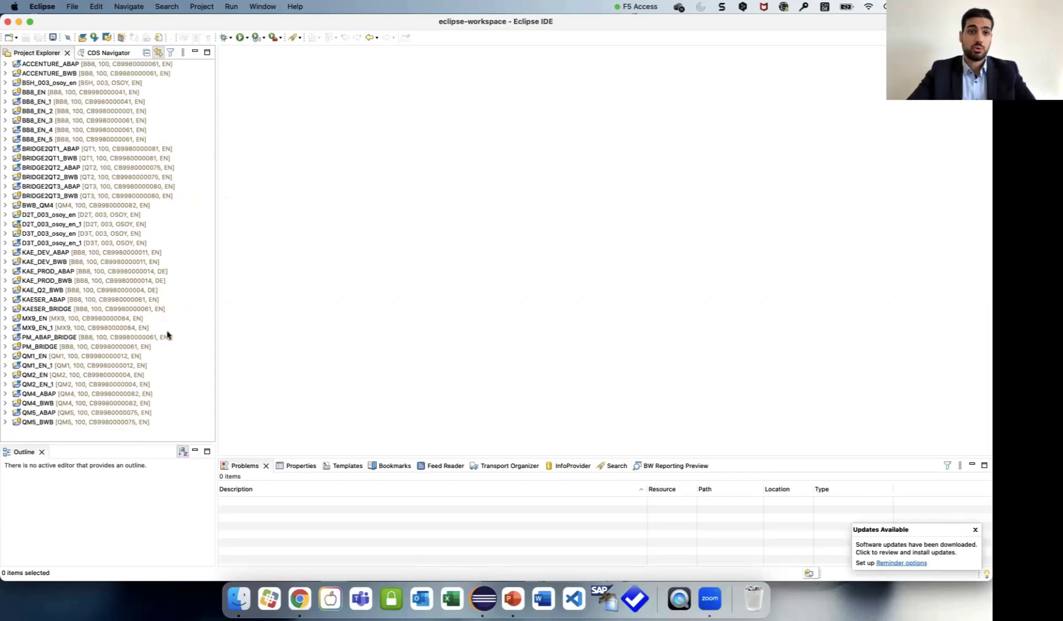
# - Examine the <ABAP> and <BW Modeling> entries among the available perspectives and close the list without opening one
pyautogui.click(270, 7)
pyautogui.moveTo(299, 121)
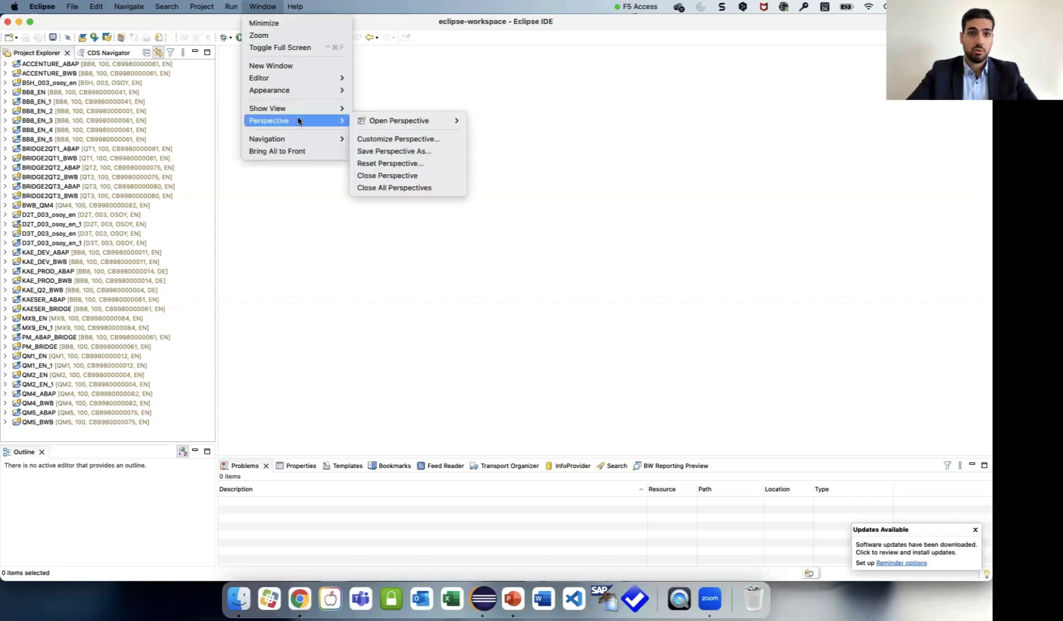
pyautogui.moveTo(441, 122)
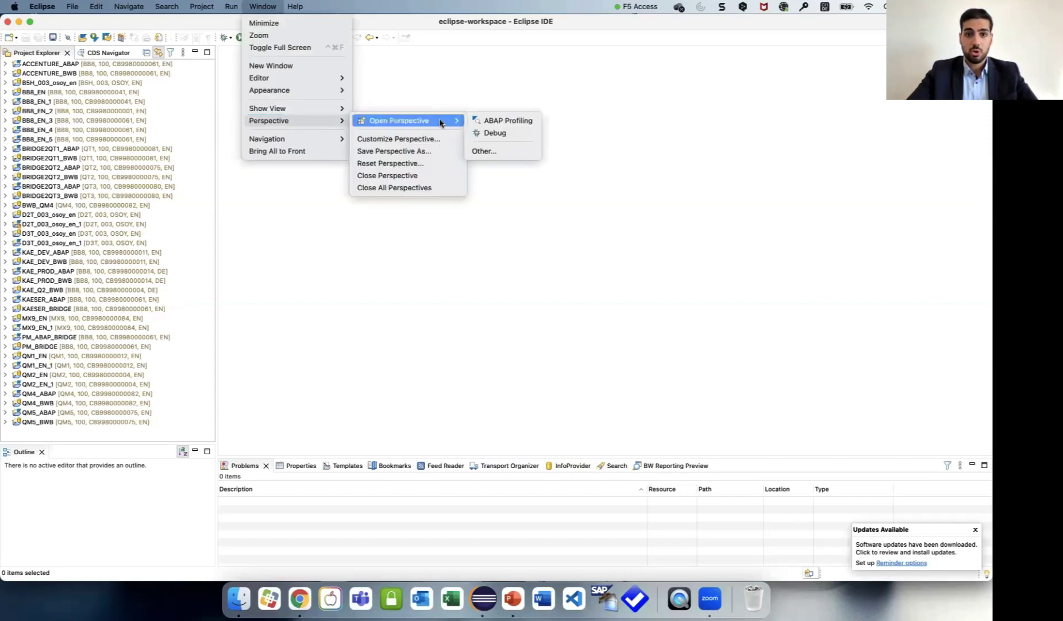
pyautogui.click(504, 152)
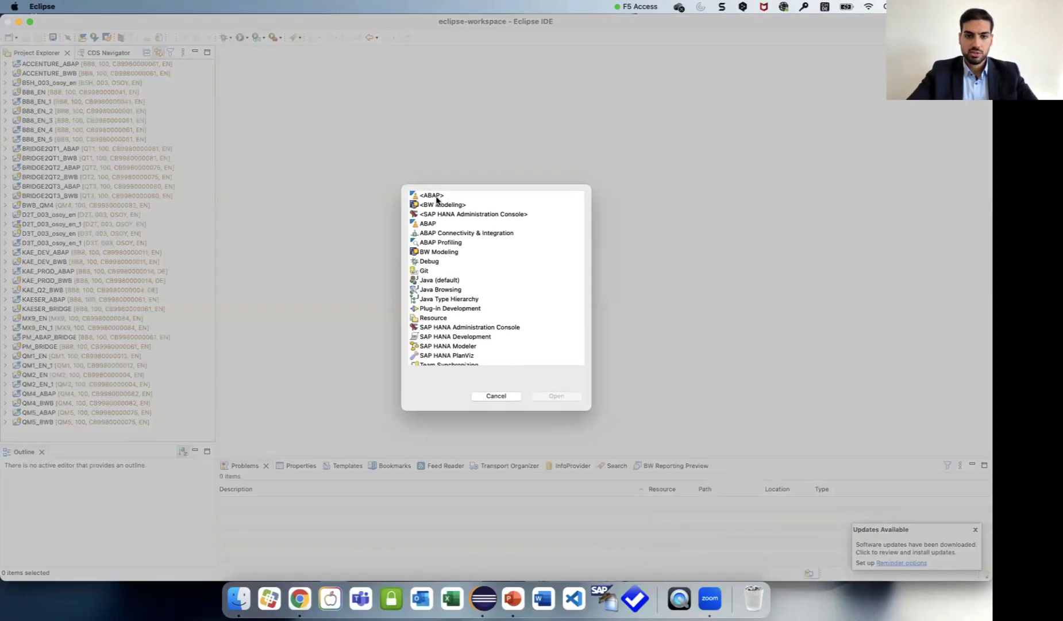
pyautogui.click(434, 195)
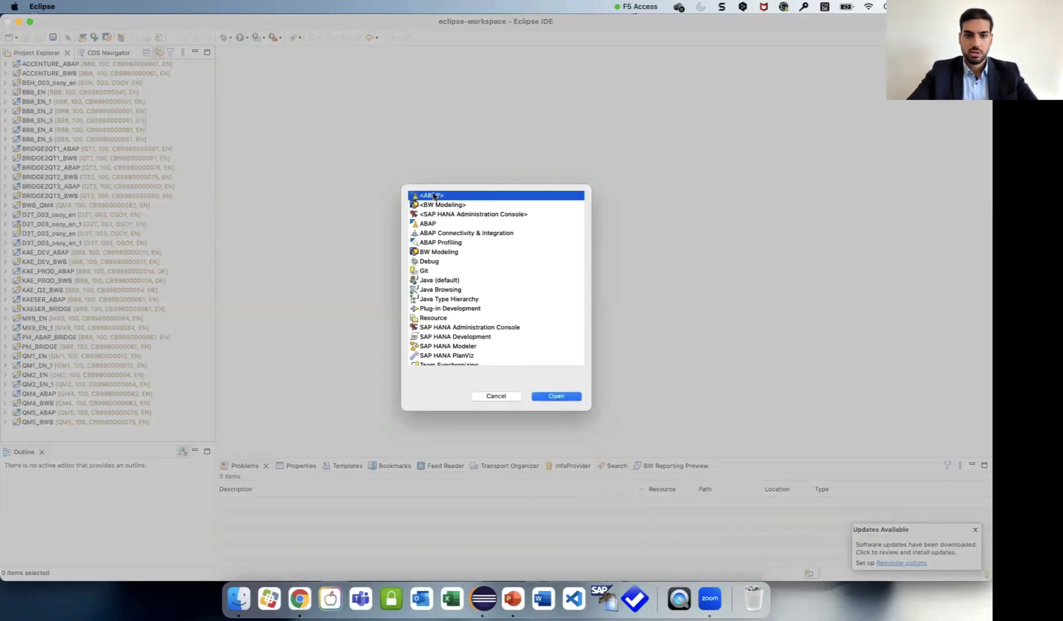
pyautogui.click(461, 205)
pyautogui.click(428, 197)
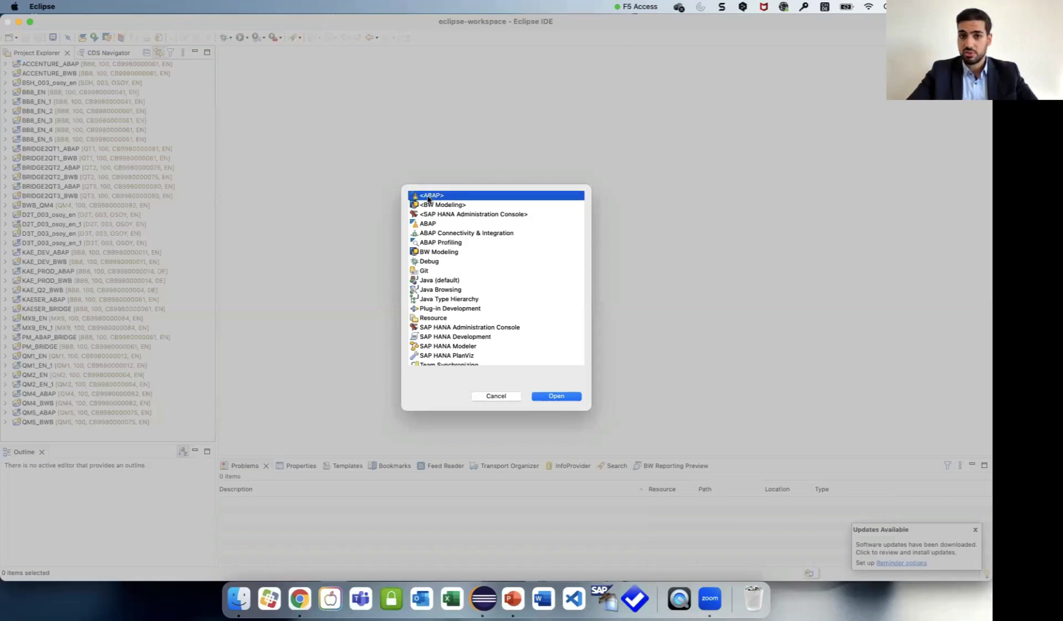
pyautogui.click(463, 207)
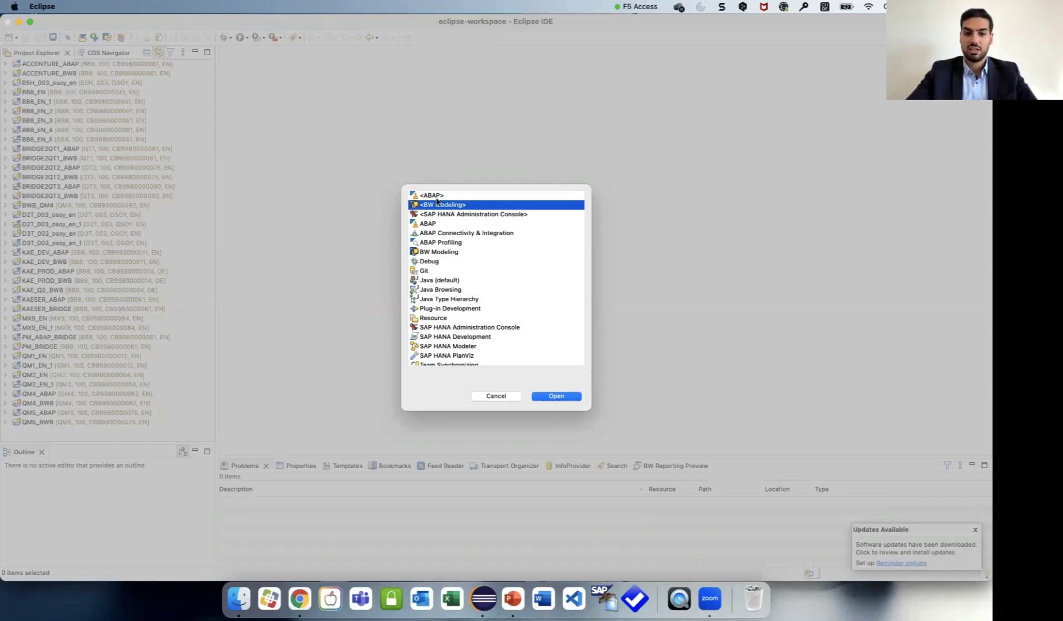
pyautogui.click(438, 197)
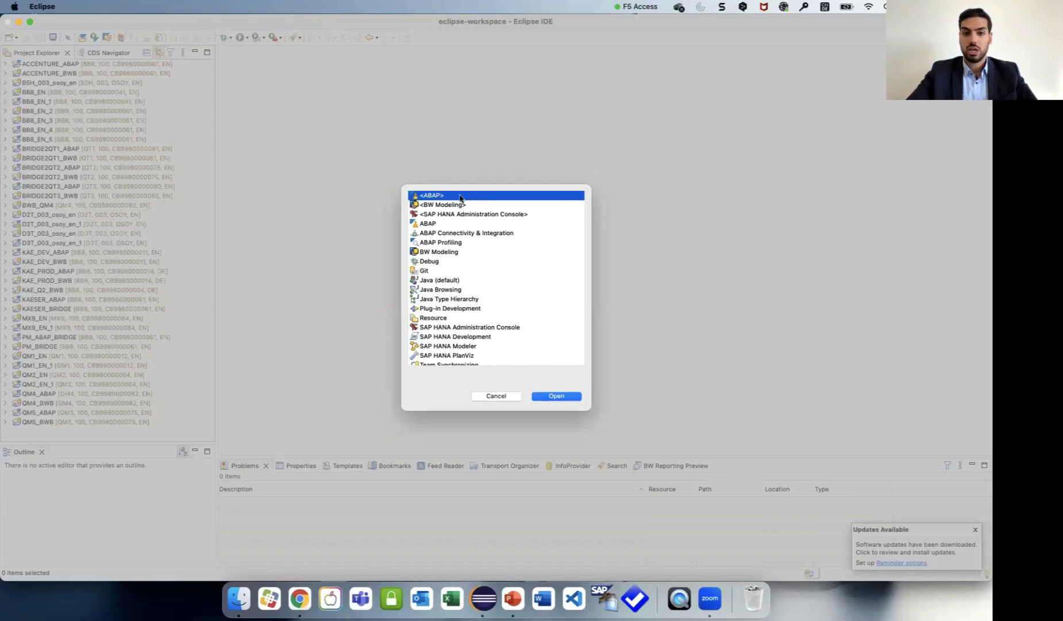
pyautogui.click(505, 396)
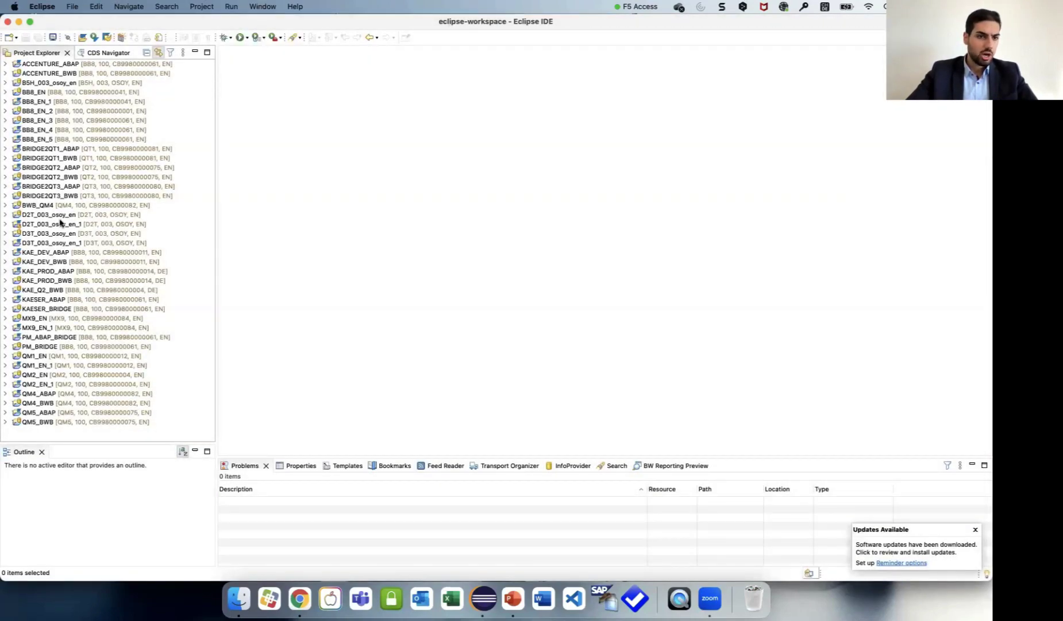
# - Expand the BRIDGE2QT1_BWB project and browse the InfoAreas in its BW Repository
pyautogui.click(79, 157)
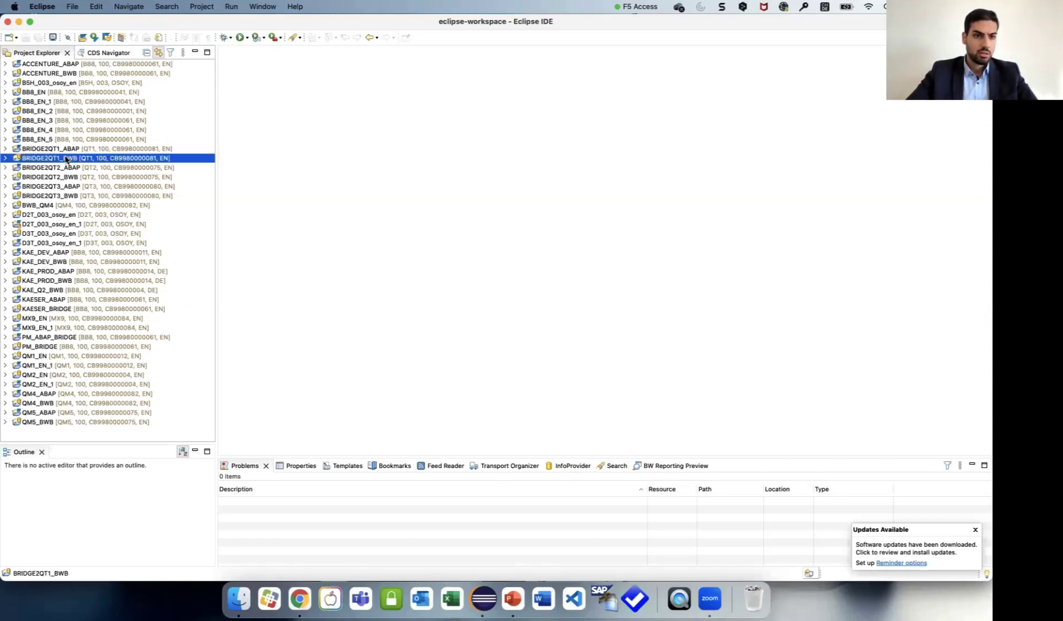
pyautogui.doubleClick(66, 160)
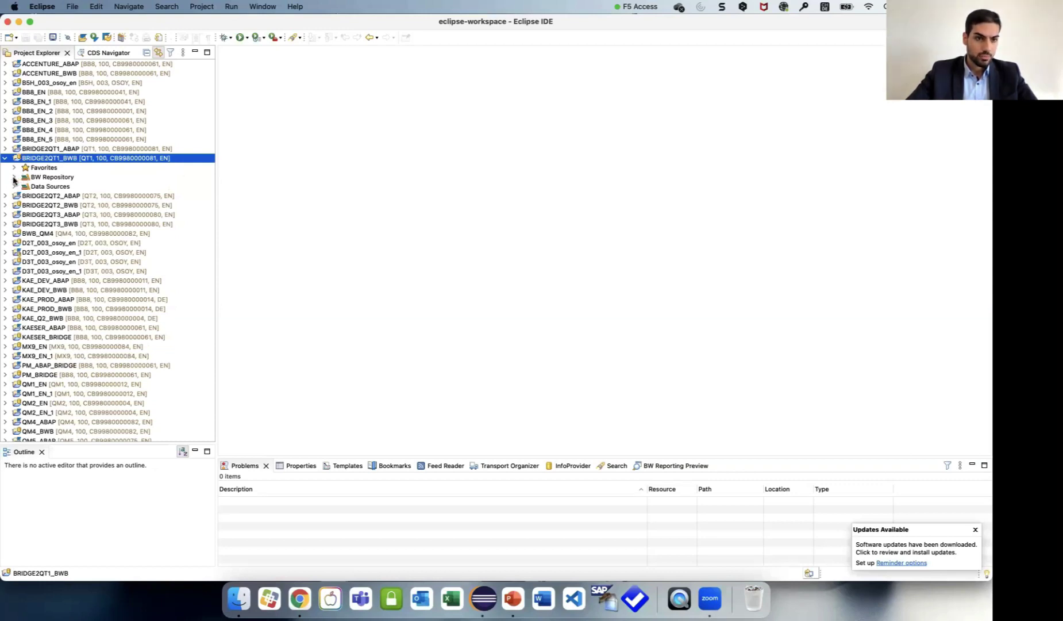
pyautogui.click(49, 185)
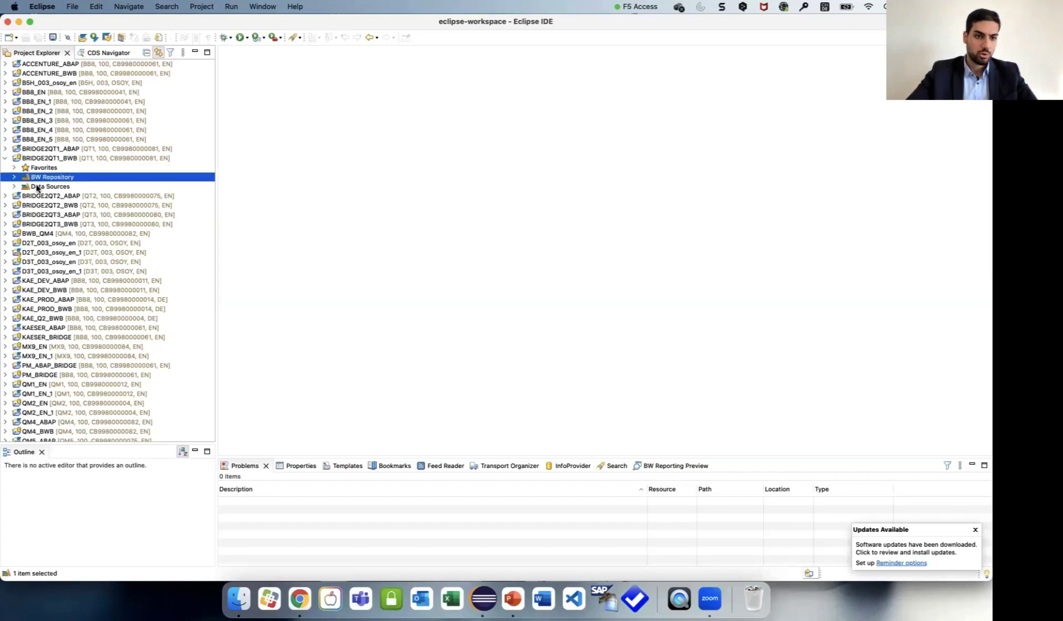
pyautogui.click(27, 179)
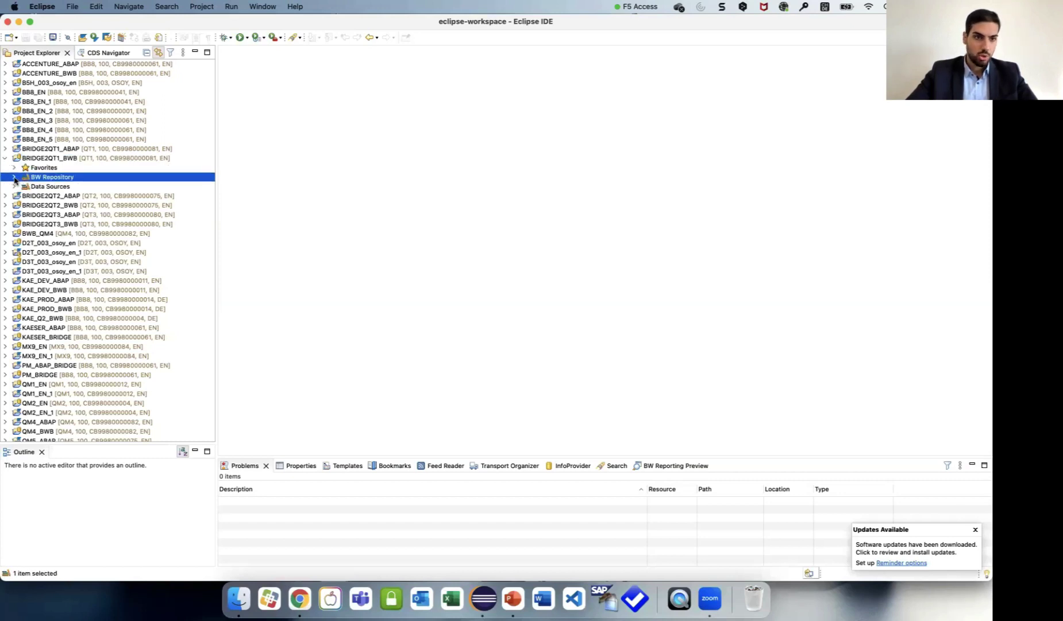
pyautogui.click(13, 177)
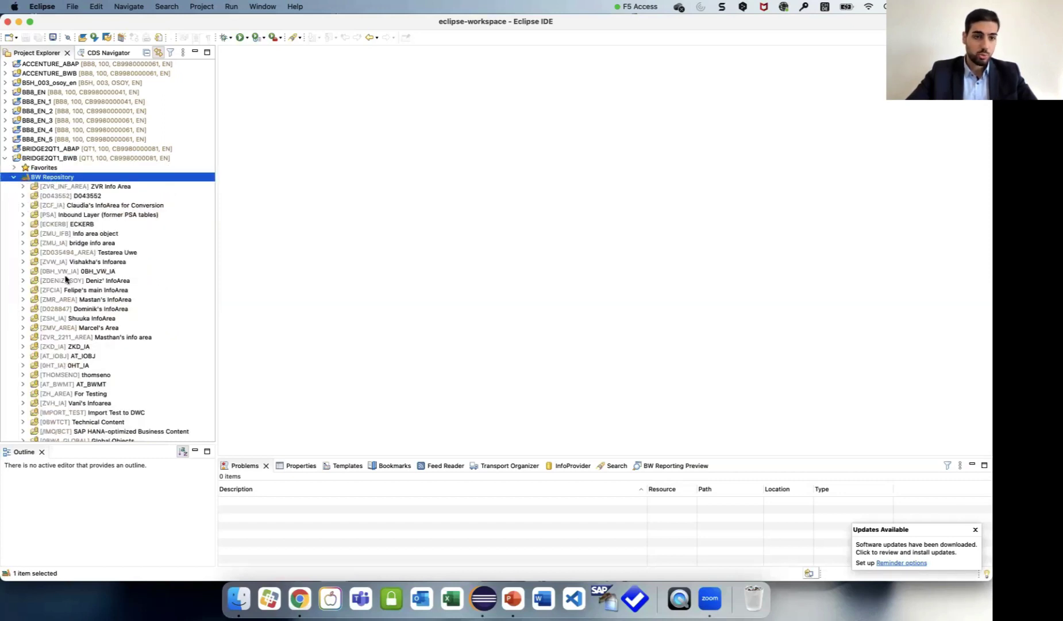
pyautogui.scroll(-2, 68, 290)
pyautogui.scroll(-5, 68, 291)
pyautogui.scroll(8, 67, 291)
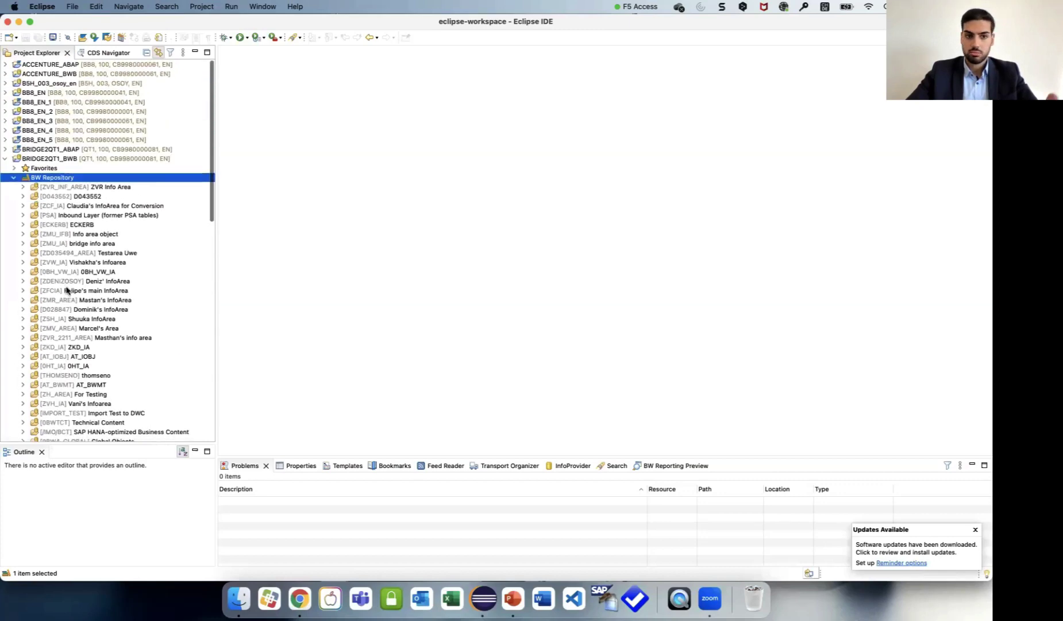
# - Collapse the BW Repository and expand Data Sources down to the source systems under ODP - BW
pyautogui.click(14, 178)
pyautogui.click(13, 187)
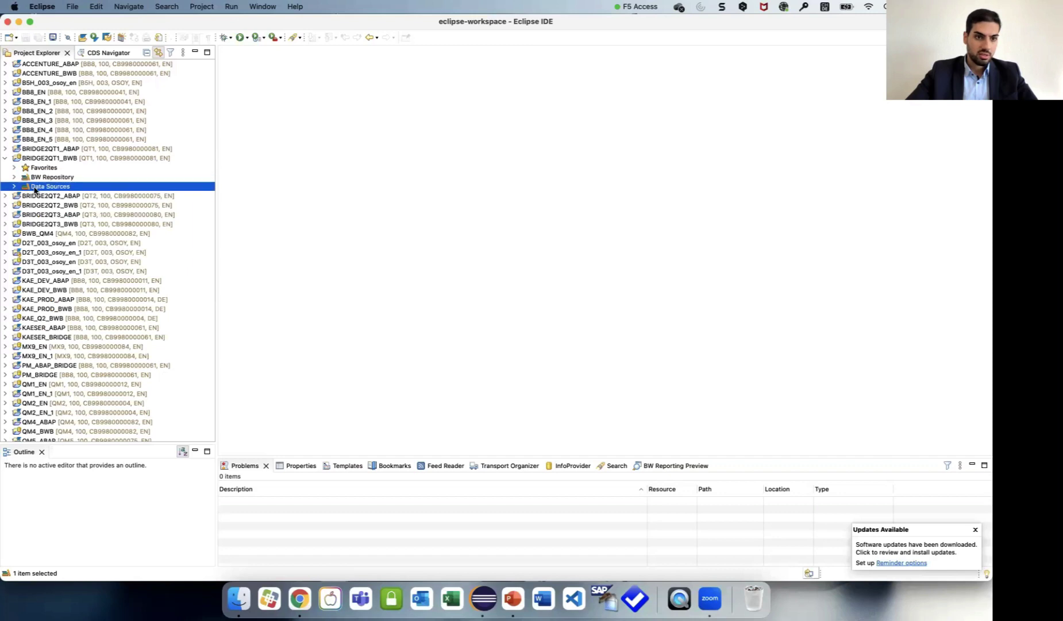
pyautogui.click(13, 186)
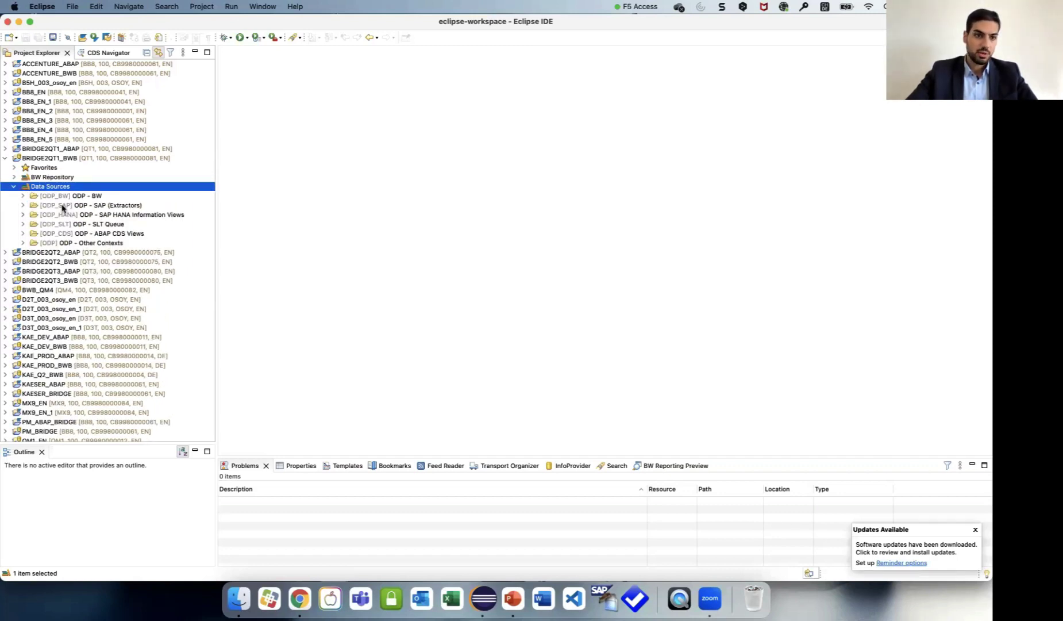
pyautogui.click(23, 196)
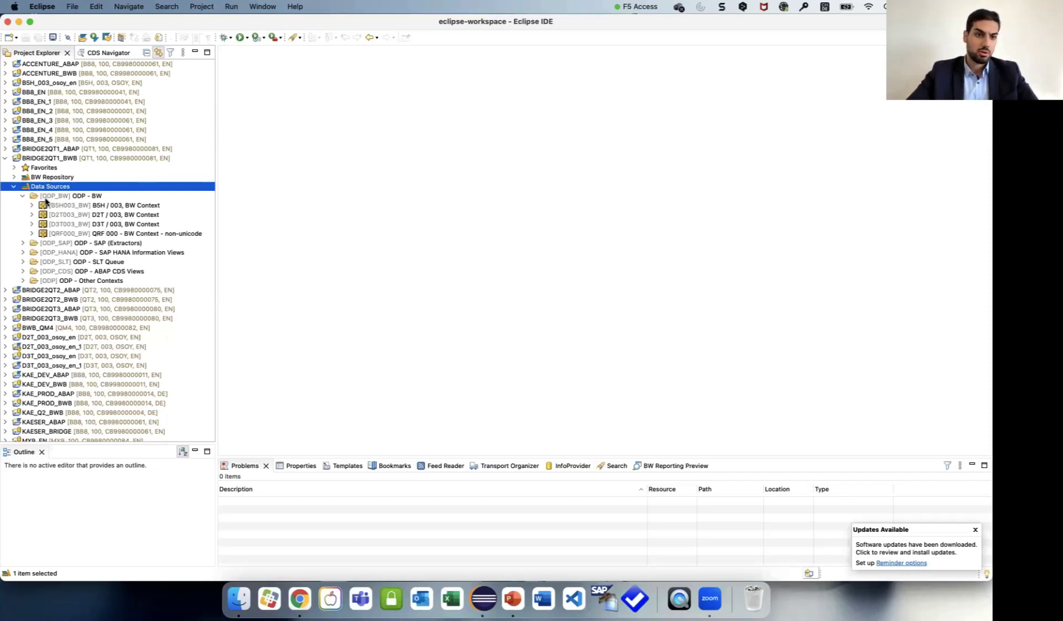
# - Expand the ODP contexts for SAP Extractors, SAP HANA Information Views, SLT Queue and ABAP CDS Views and examine their source systems
pyautogui.click(58, 246)
pyautogui.click(19, 243)
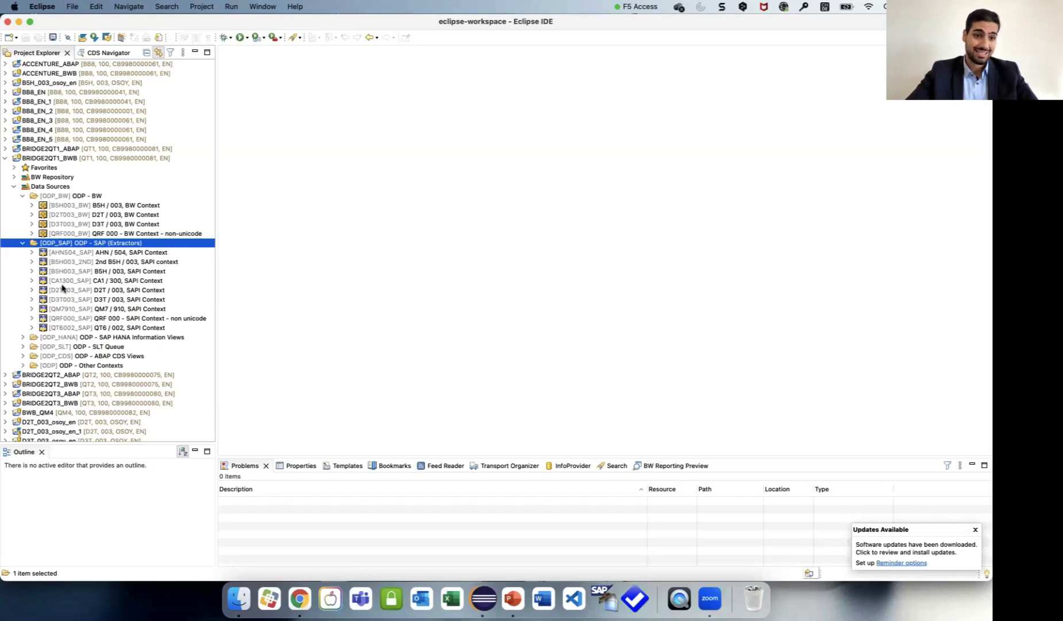
pyautogui.scroll(-2, 23, 296)
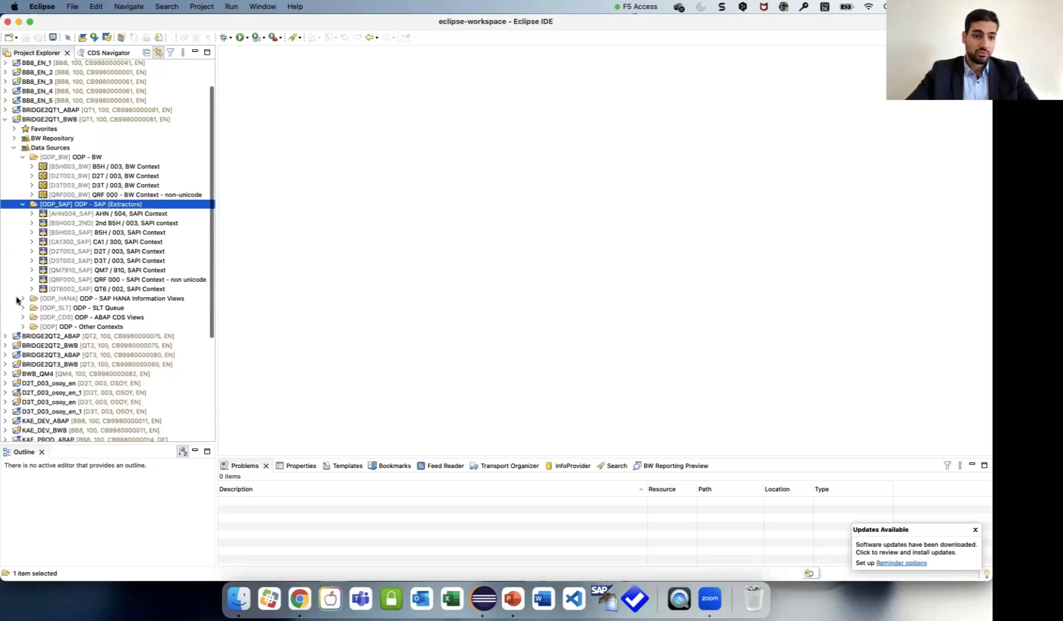
pyautogui.click(22, 298)
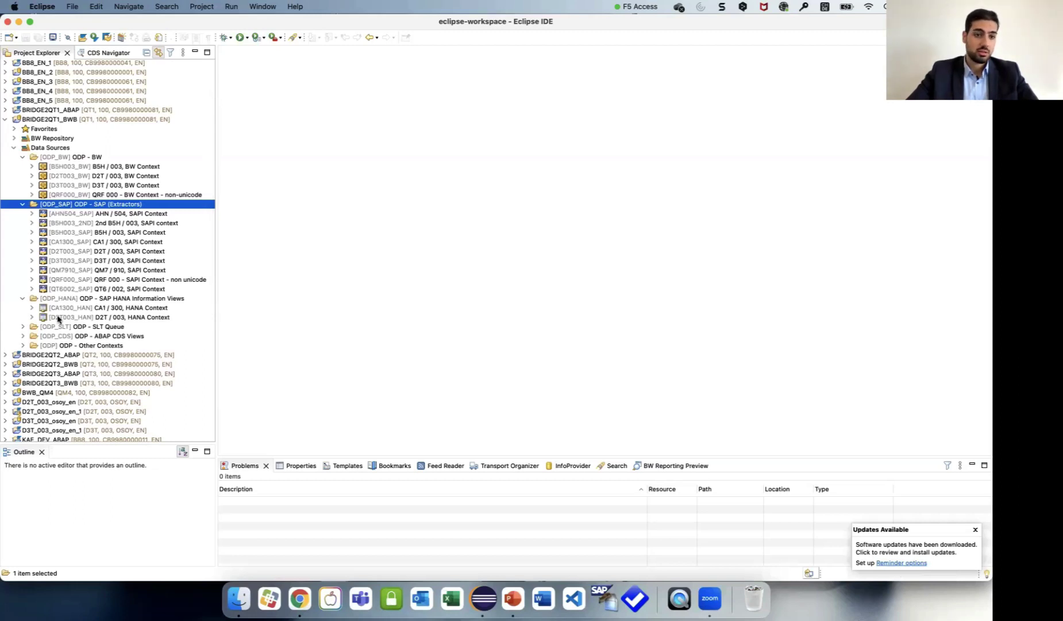
pyautogui.click(23, 326)
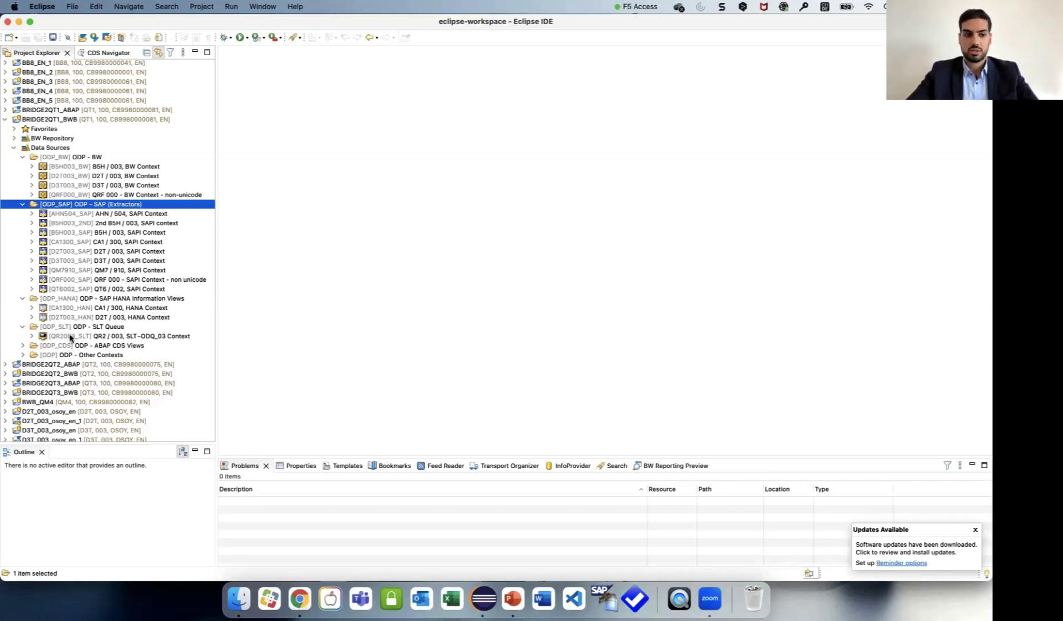
pyautogui.click(89, 337)
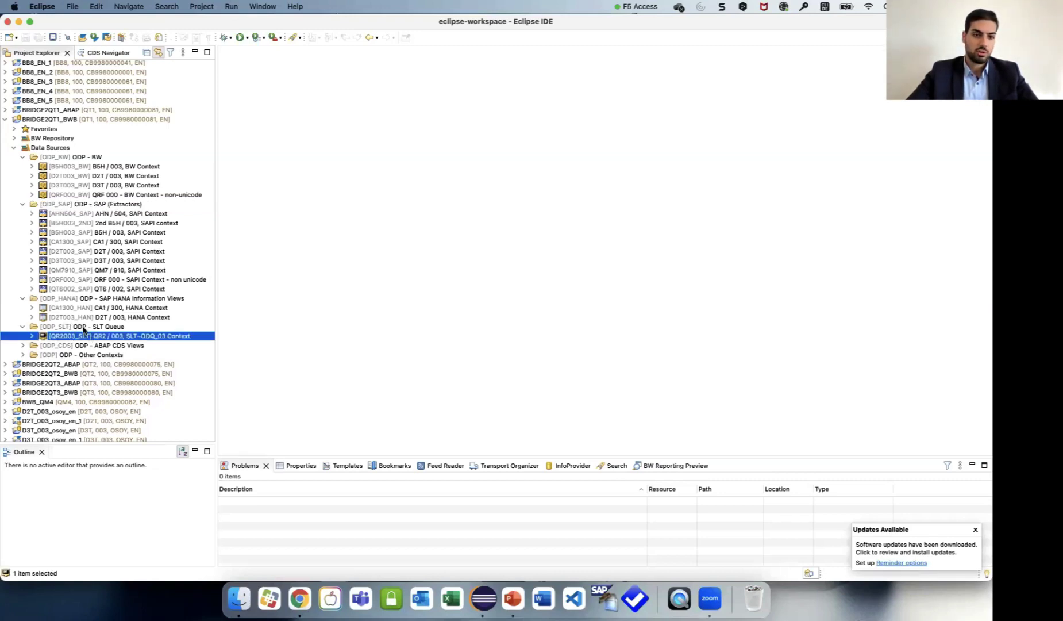
pyautogui.click(23, 345)
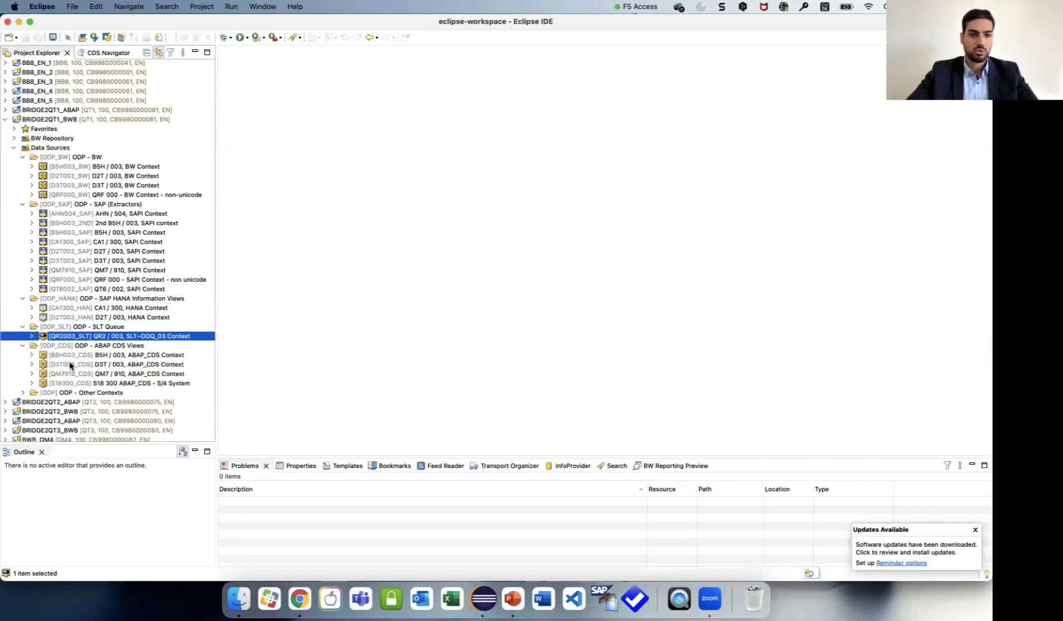
pyautogui.scroll(-2, 84, 373)
pyautogui.scroll(1, 83, 373)
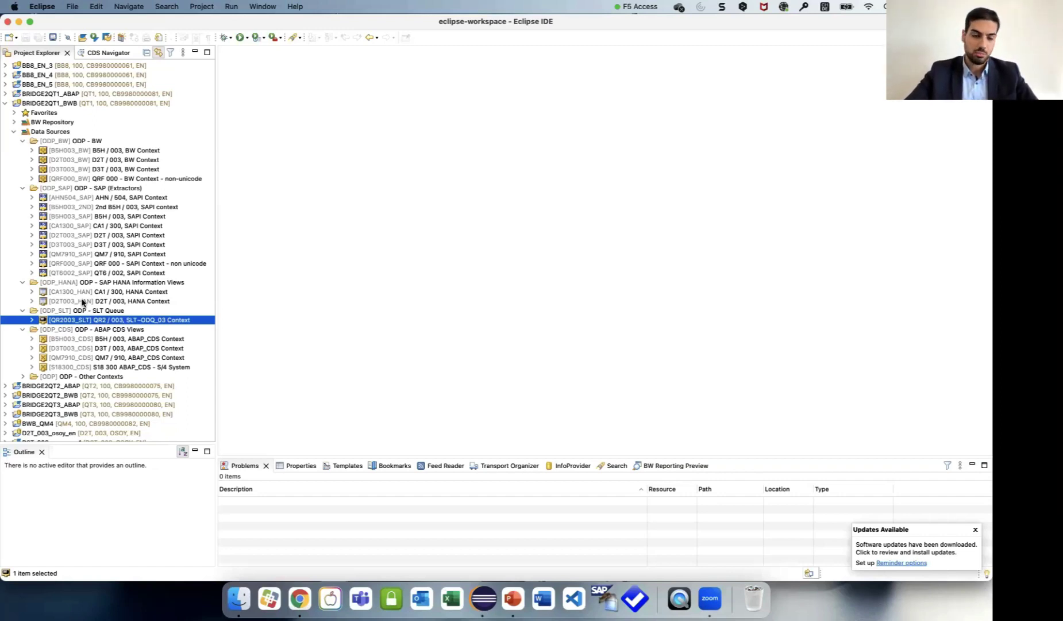
# - Collapse Data Sources and examine which new object types the InfoArea under Favorites offers, without creating one
pyautogui.click(13, 133)
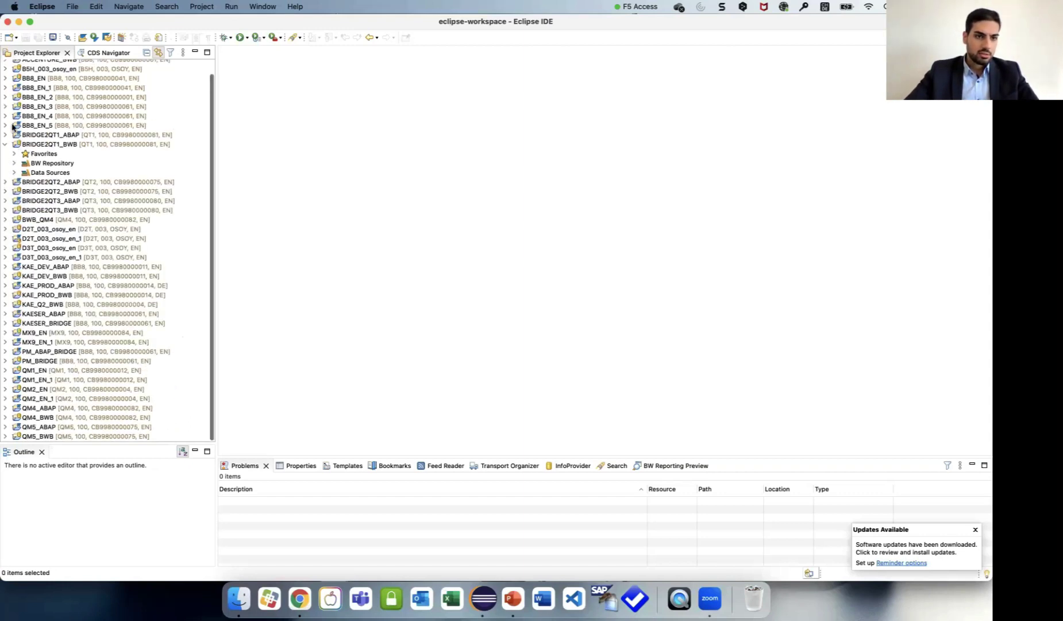
pyautogui.click(13, 154)
pyautogui.rightClick(63, 165)
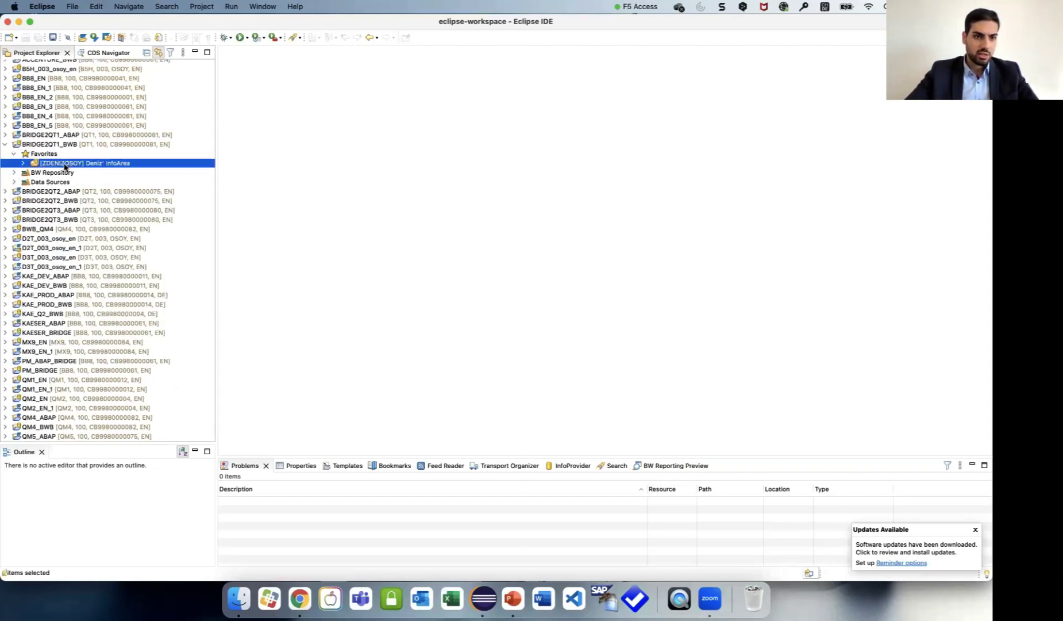
pyautogui.moveTo(91, 171)
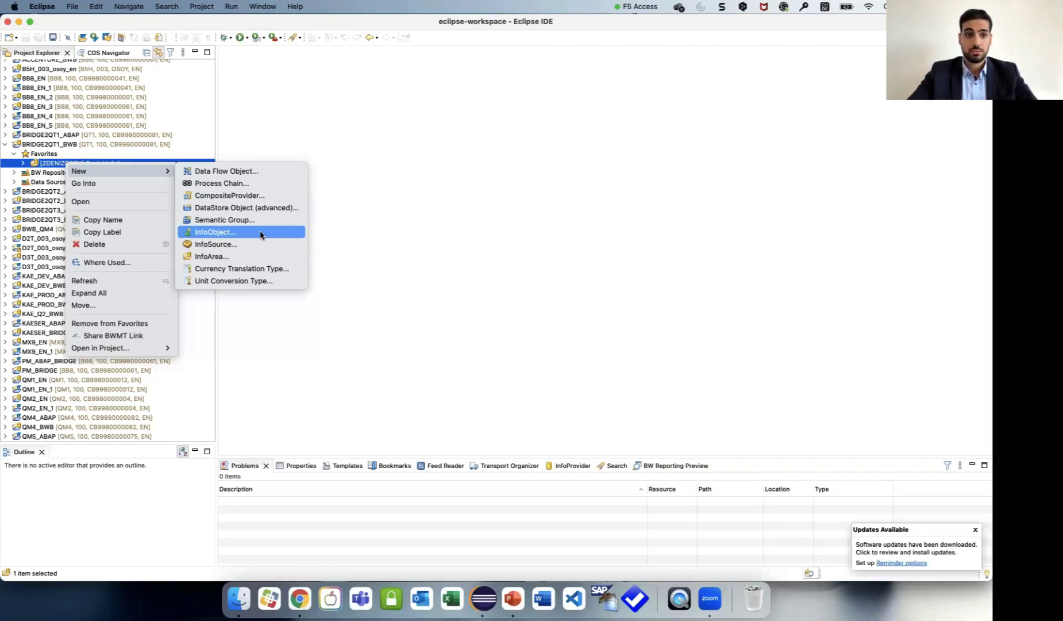
pyautogui.click(137, 163)
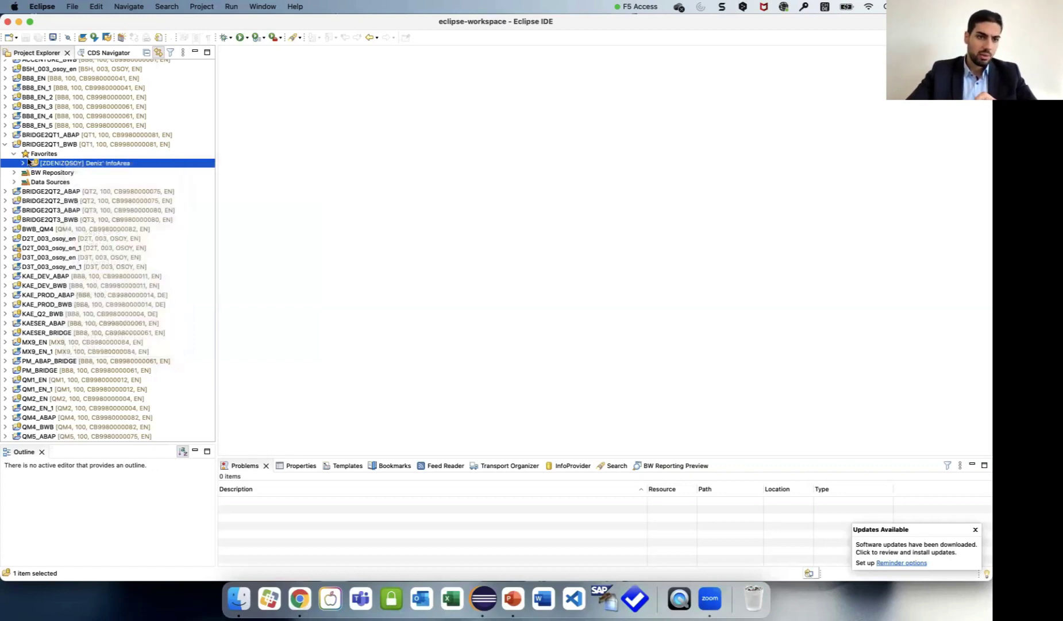
# - Collapse Favorites and the BRIDGE2QT1_BWB project, and make the Project Explorer view slightly taller
pyautogui.click(13, 154)
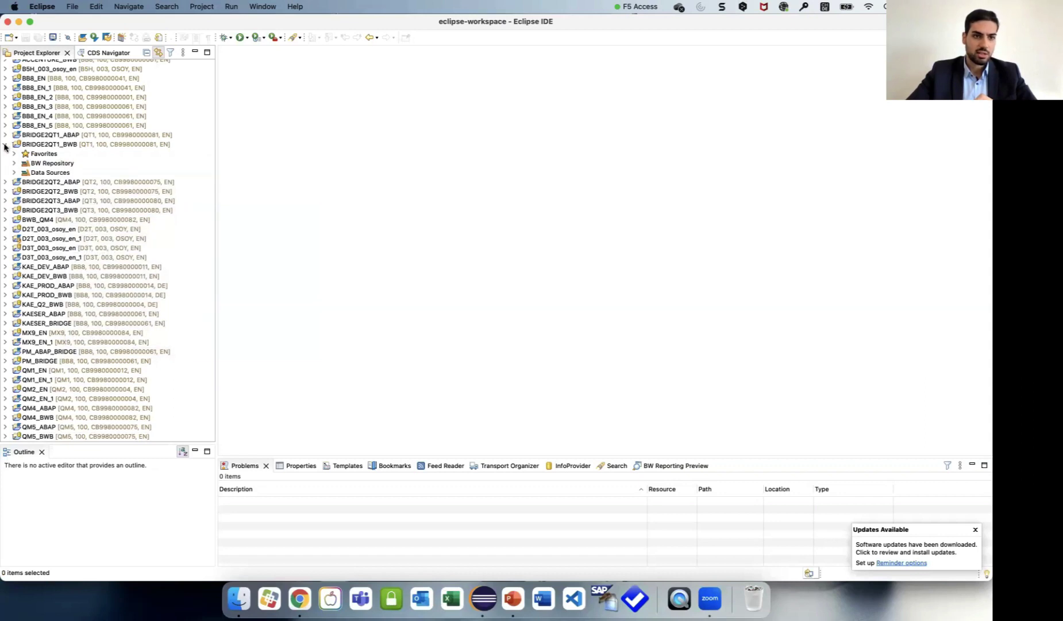
pyautogui.click(4, 144)
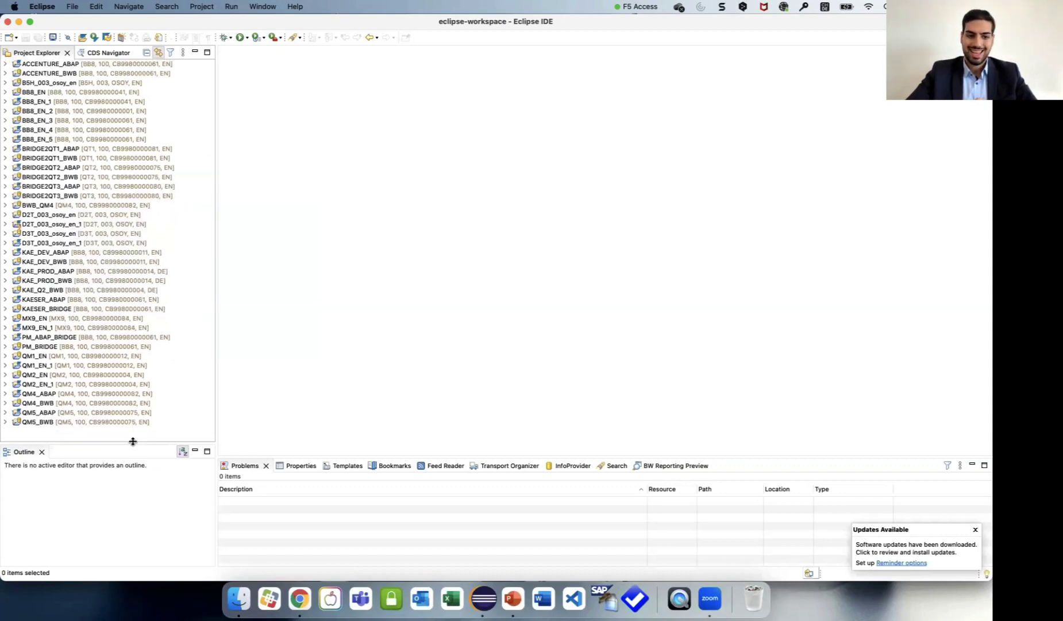
pyautogui.moveTo(134, 448); pyautogui.dragTo(131, 474)
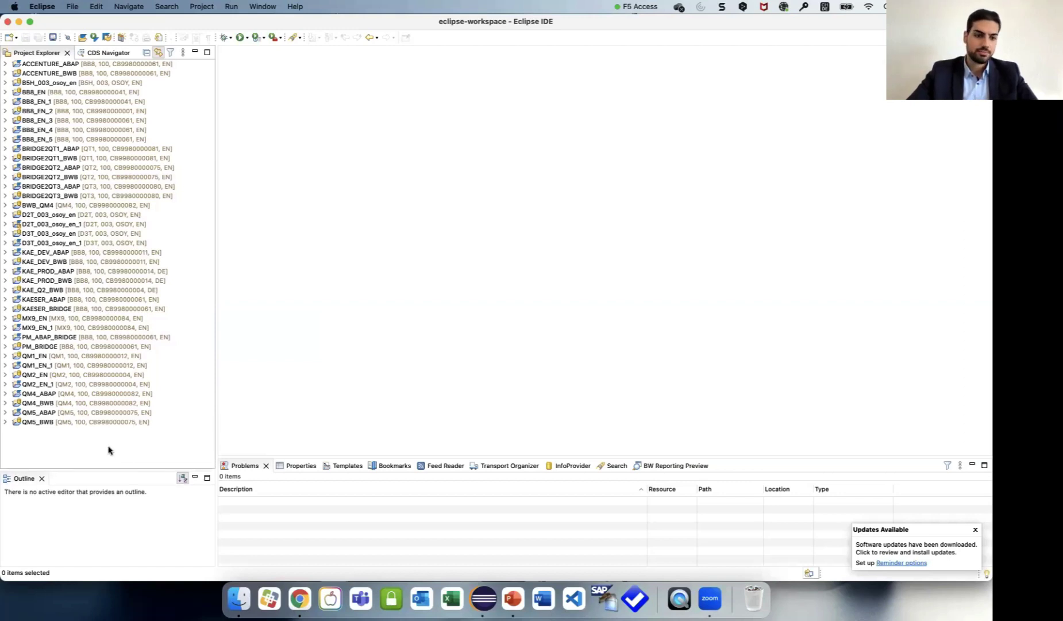
# - Start a new BW bridge Project from the Business Warehouse wizards, with a service key as the connection method
pyautogui.rightClick(108, 450)
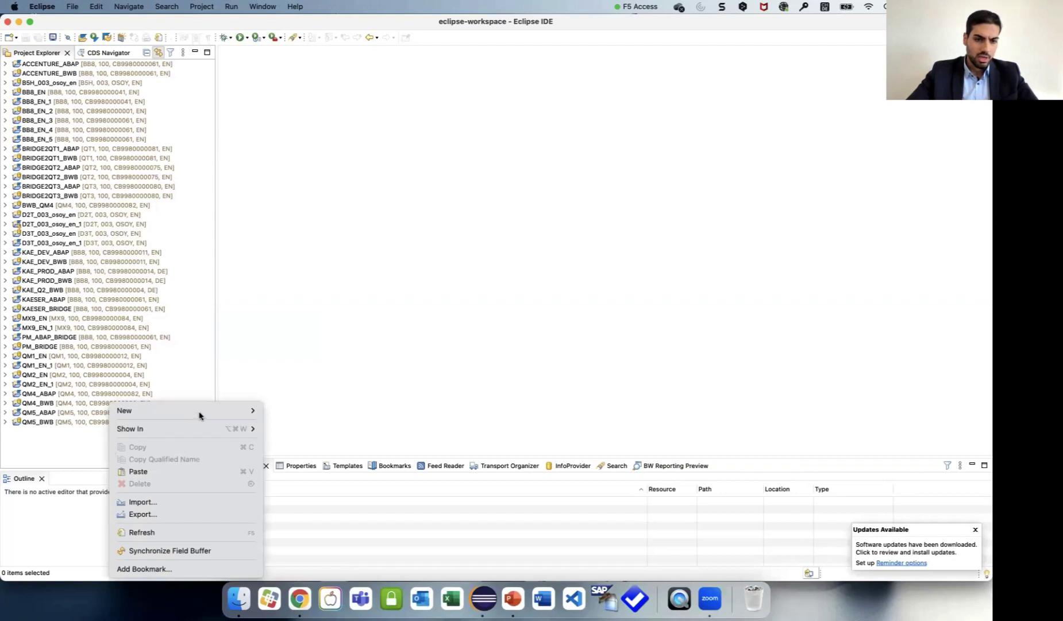
pyautogui.moveTo(200, 411)
pyautogui.click(329, 414)
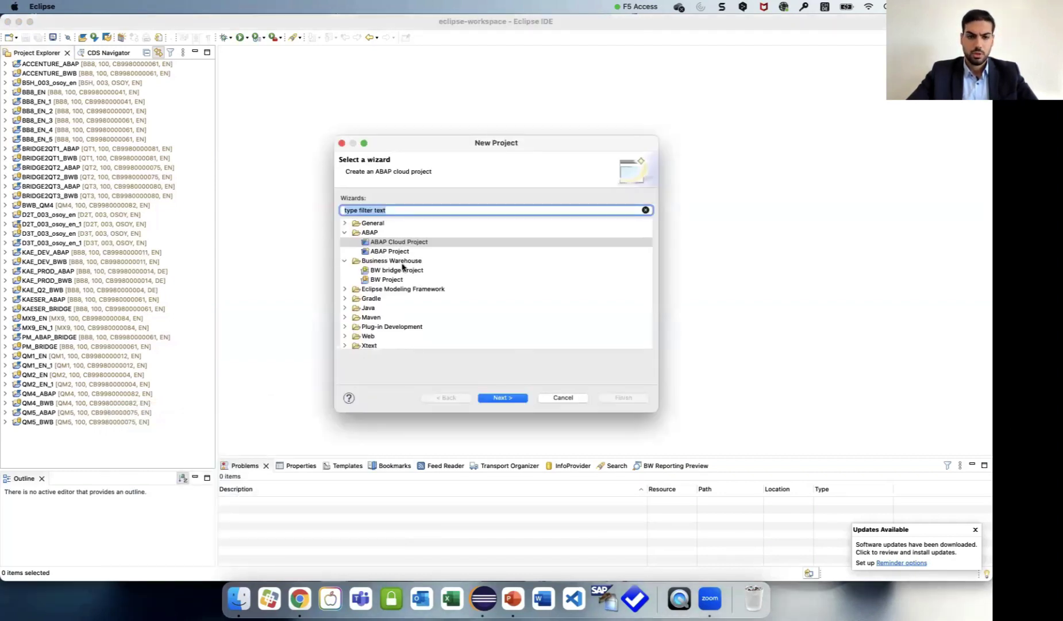
pyautogui.click(404, 262)
pyautogui.click(408, 270)
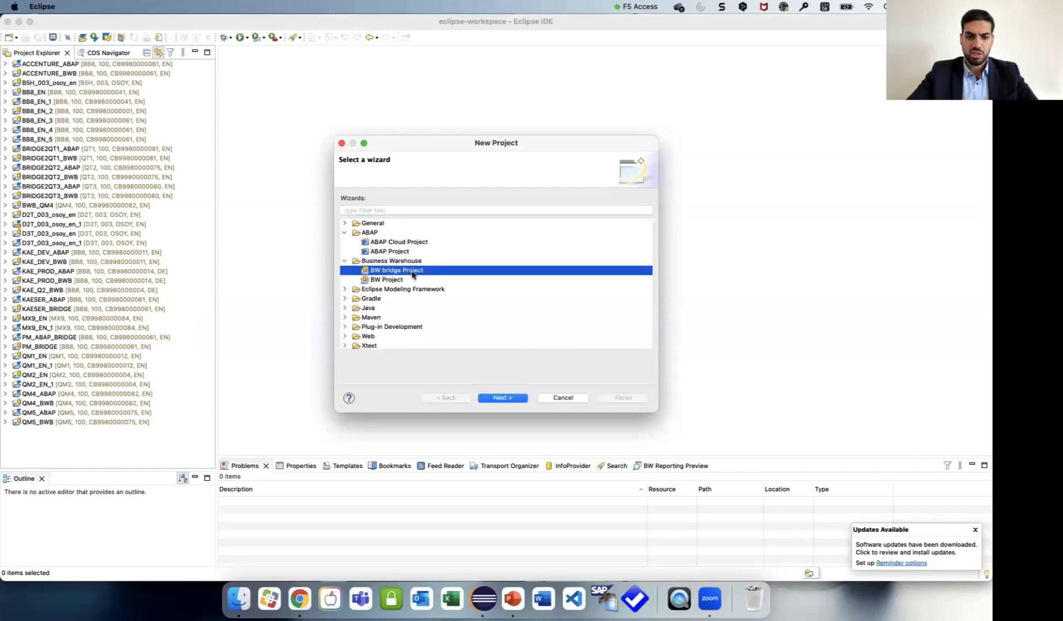
pyautogui.click(511, 400)
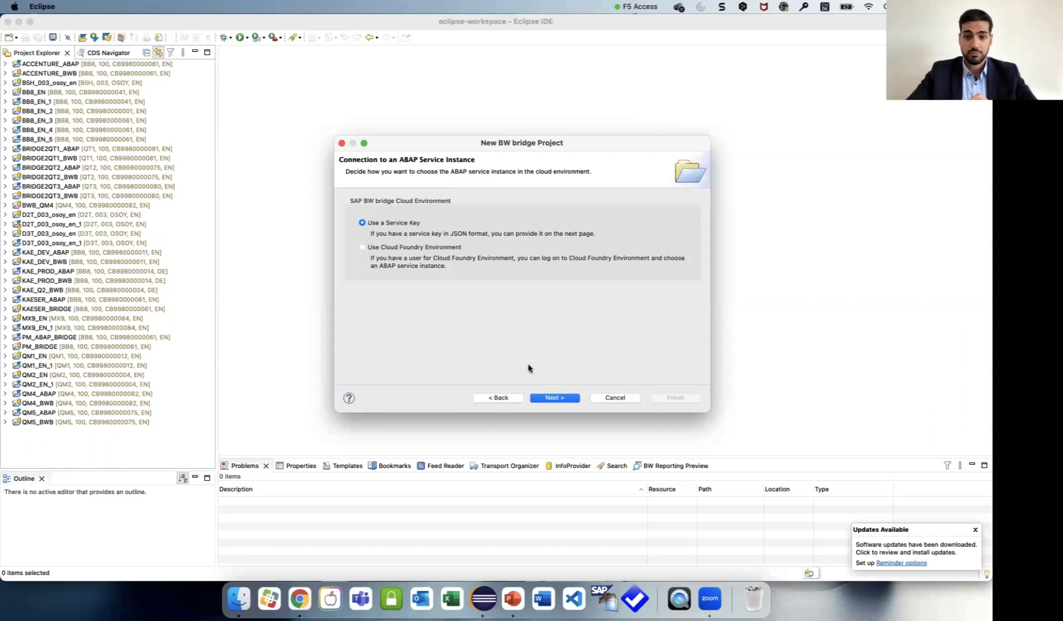
pyautogui.click(547, 398)
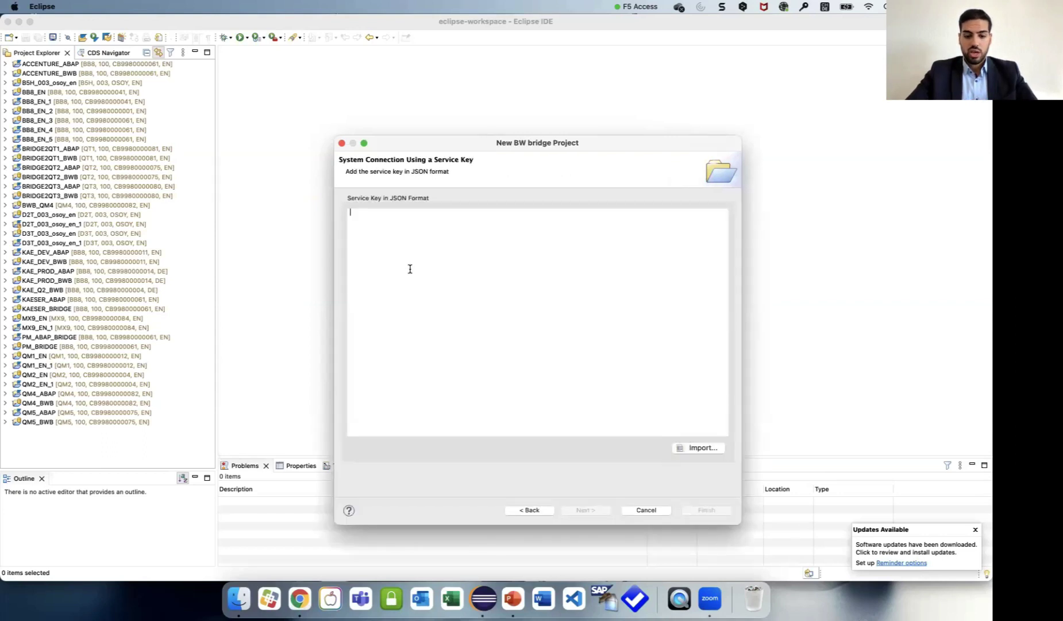
# - Paste the service key in JSON format, trim it to its credentials object, and continue to the logon page
pyautogui.press('super+v')
pyautogui.press('BackSpace')
pyautogui.hscroll(-10, 425, 237)
pyautogui.click(579, 212)
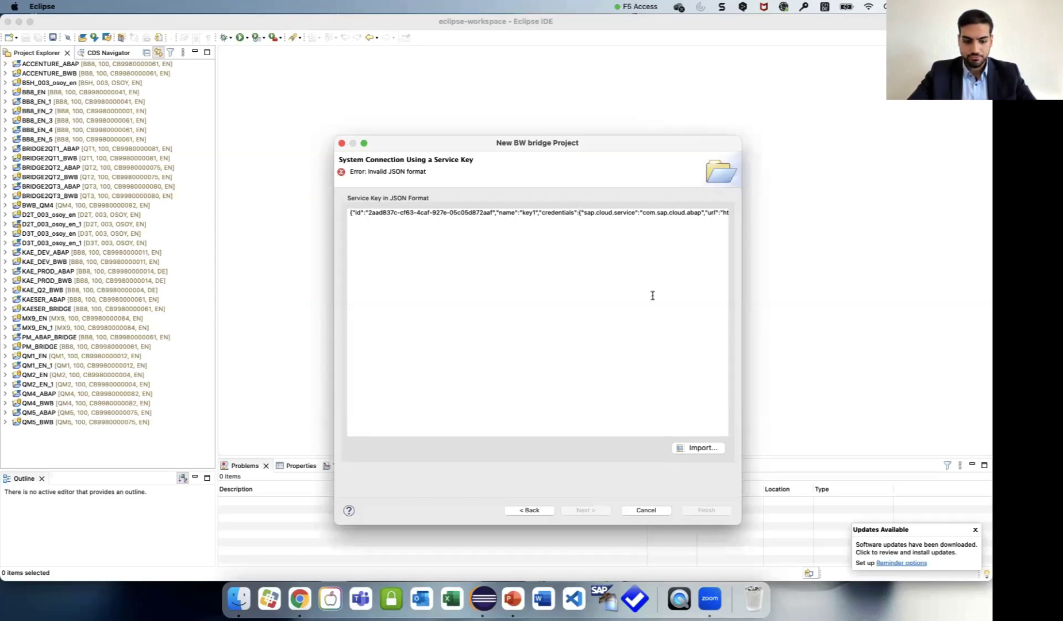
pyautogui.press('shift+super+Left')
pyautogui.press('BackSpace')
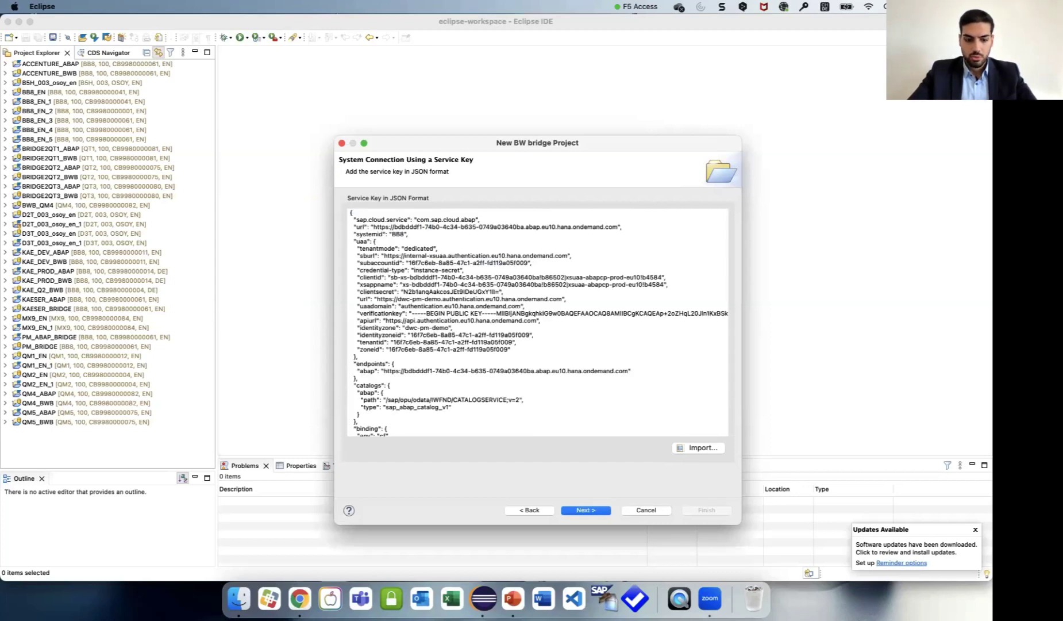
pyautogui.press('super+a')
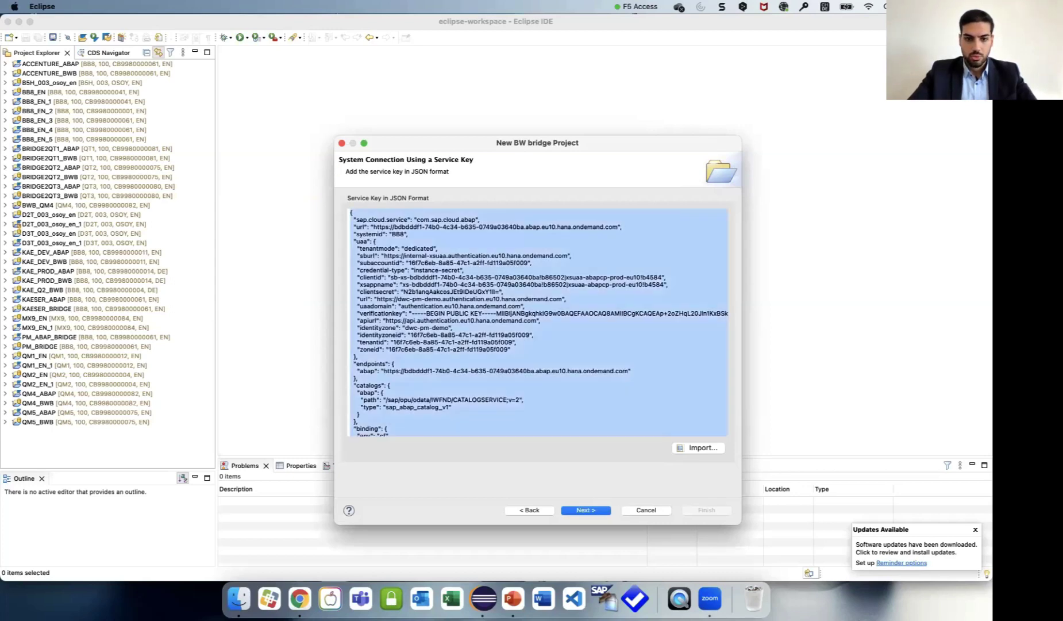
pyautogui.click(596, 511)
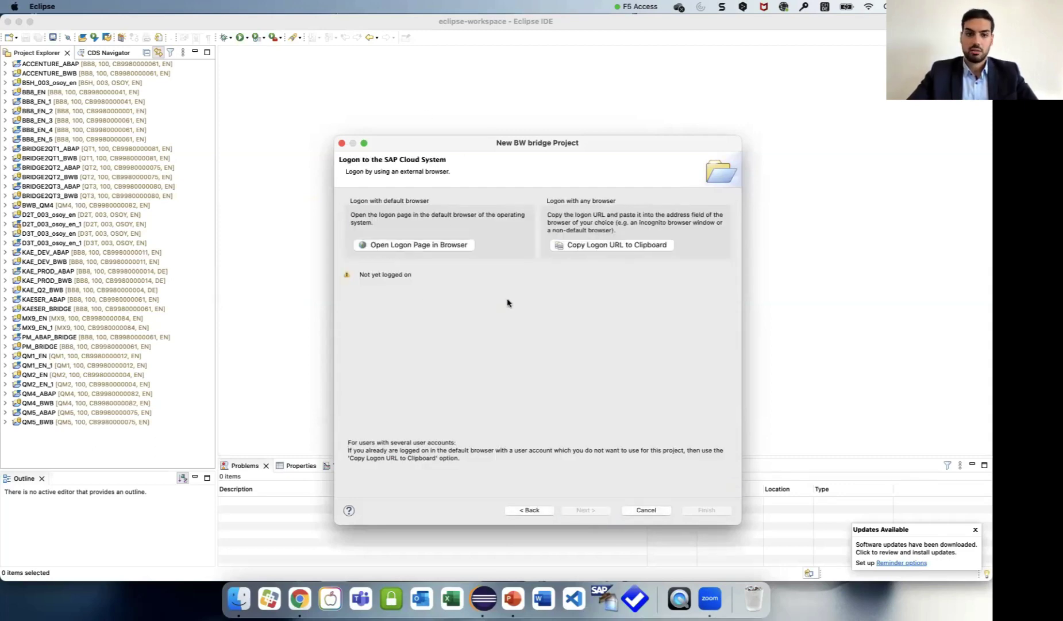
# - Log on to the SAP cloud system through the default browser, close the logon page, and return to Eclipse to continue the wizard
pyautogui.click(443, 245)
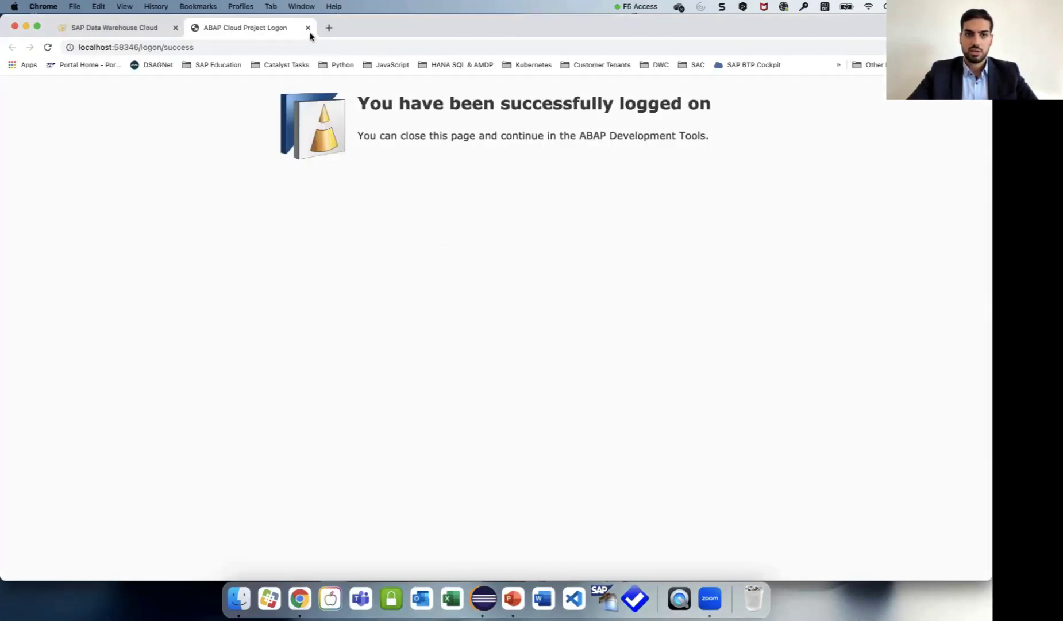
pyautogui.click(308, 28)
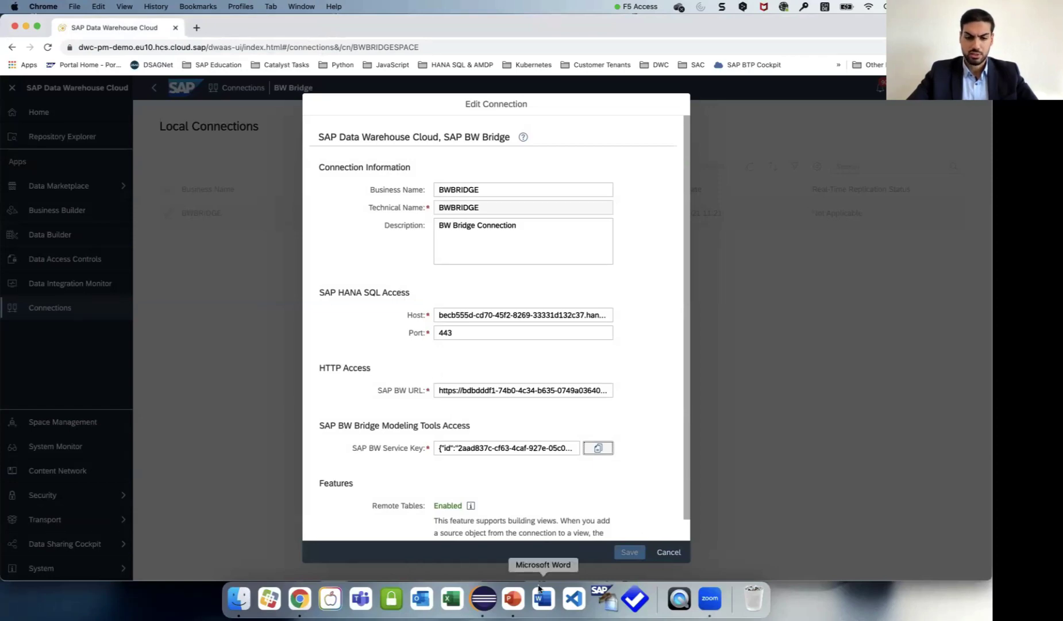
pyautogui.click(484, 598)
pyautogui.click(596, 510)
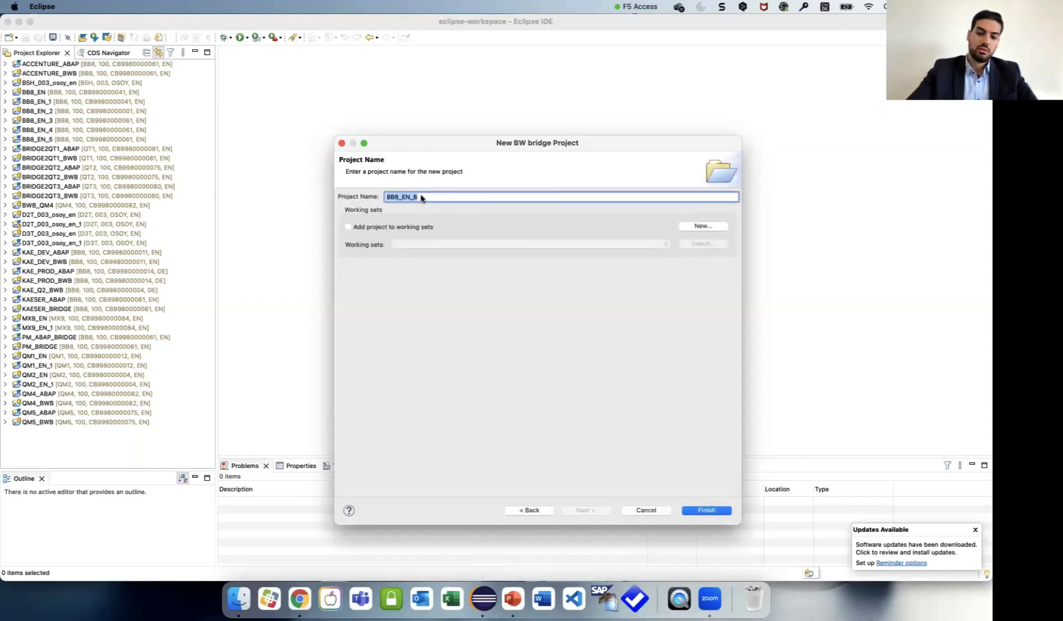
# - Name the project 0DEVTOBERFEST, finish creating it, and select it in the Project Explorer
pyautogui.write('0')
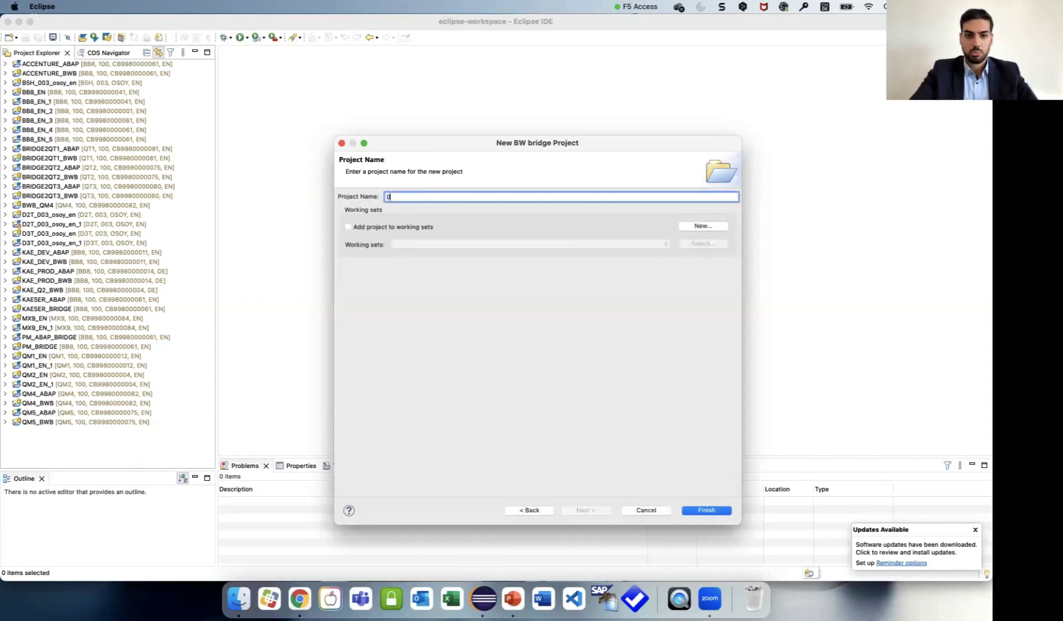
pyautogui.write('DEVTOBERFEST')
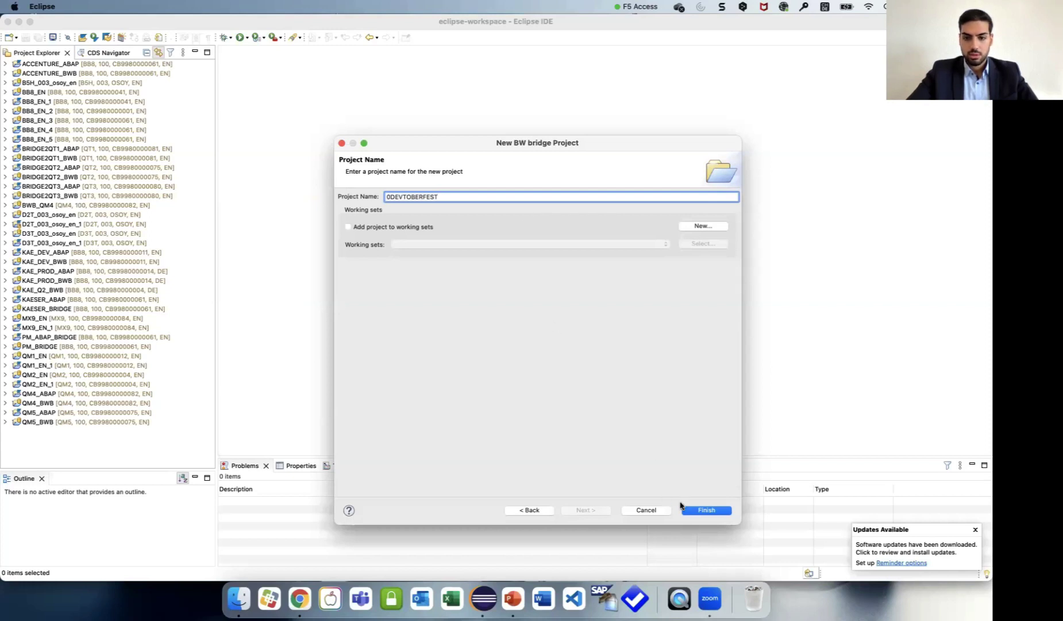
pyautogui.click(696, 510)
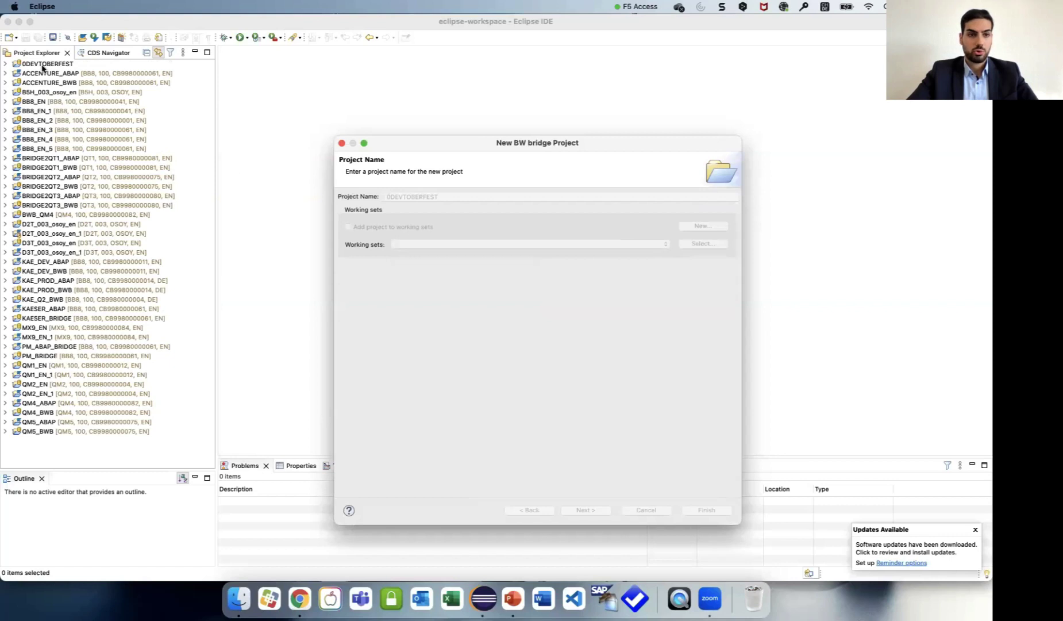
pyautogui.click(46, 65)
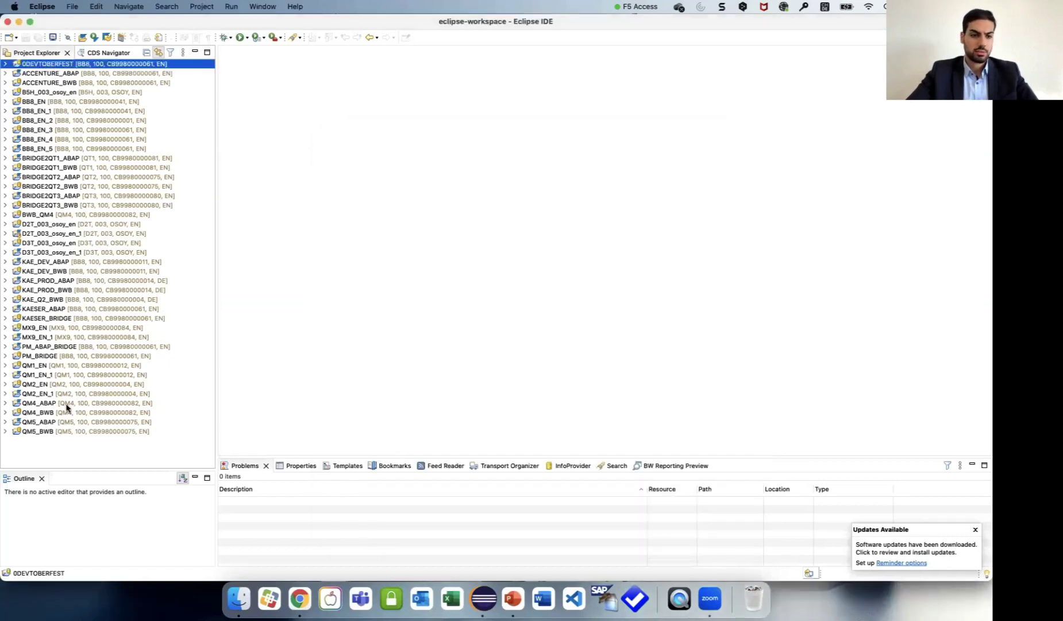
# - Start a new ABAP Cloud Project with a service key as the connection method, up to the service key entry page
pyautogui.rightClick(80, 444)
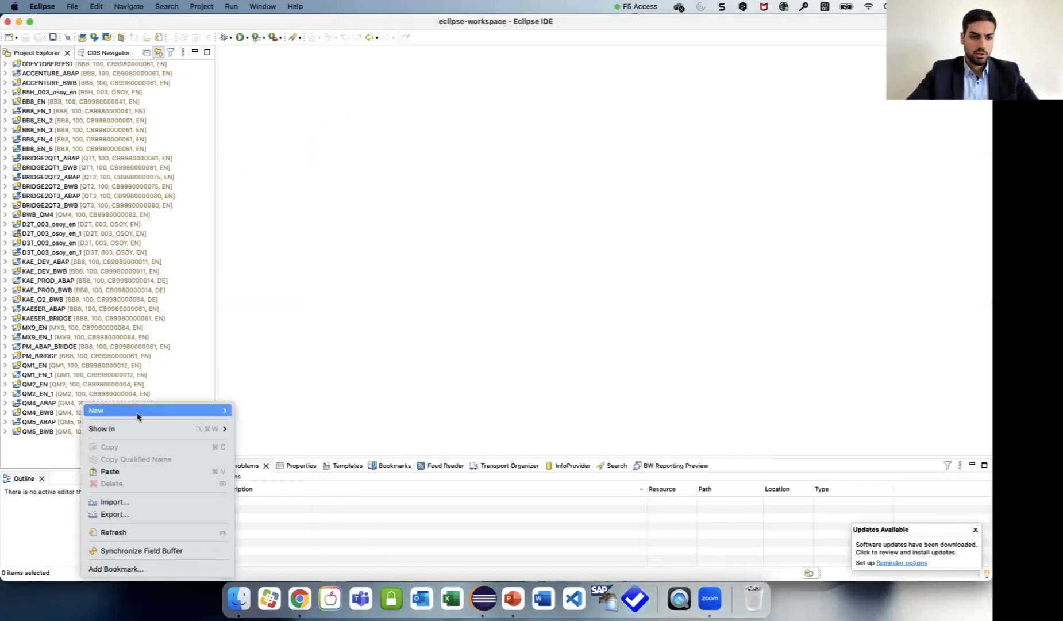
pyautogui.moveTo(138, 413)
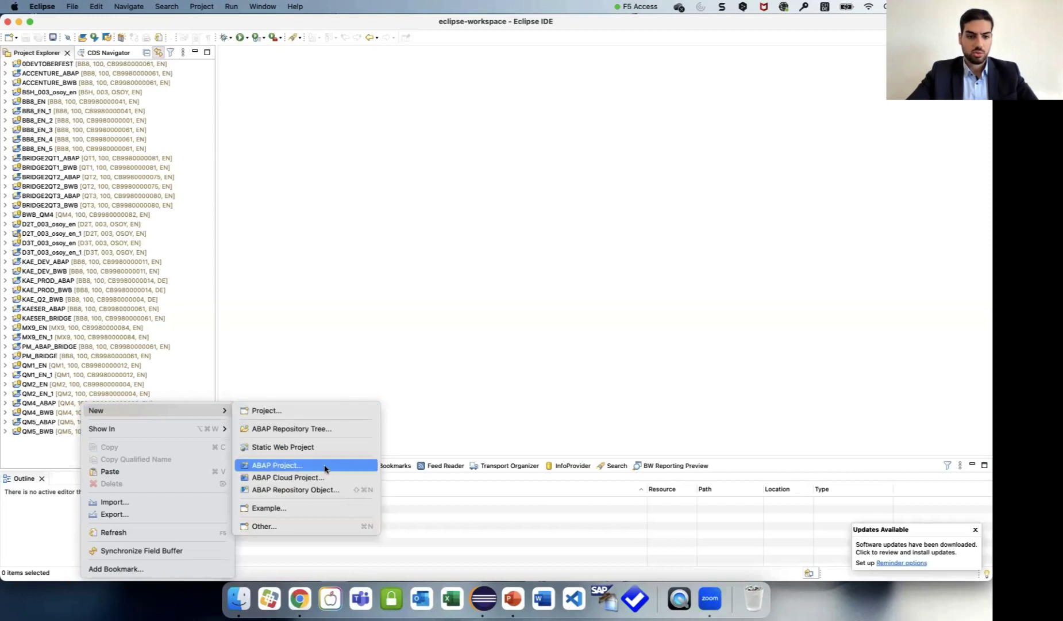
pyautogui.click(311, 411)
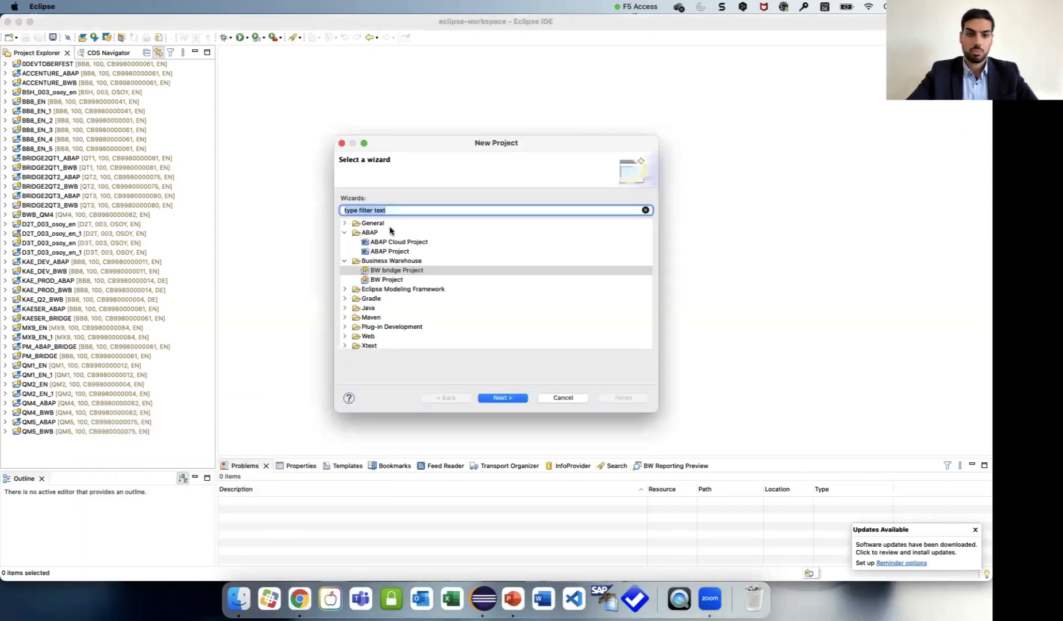
pyautogui.click(408, 242)
pyautogui.click(496, 398)
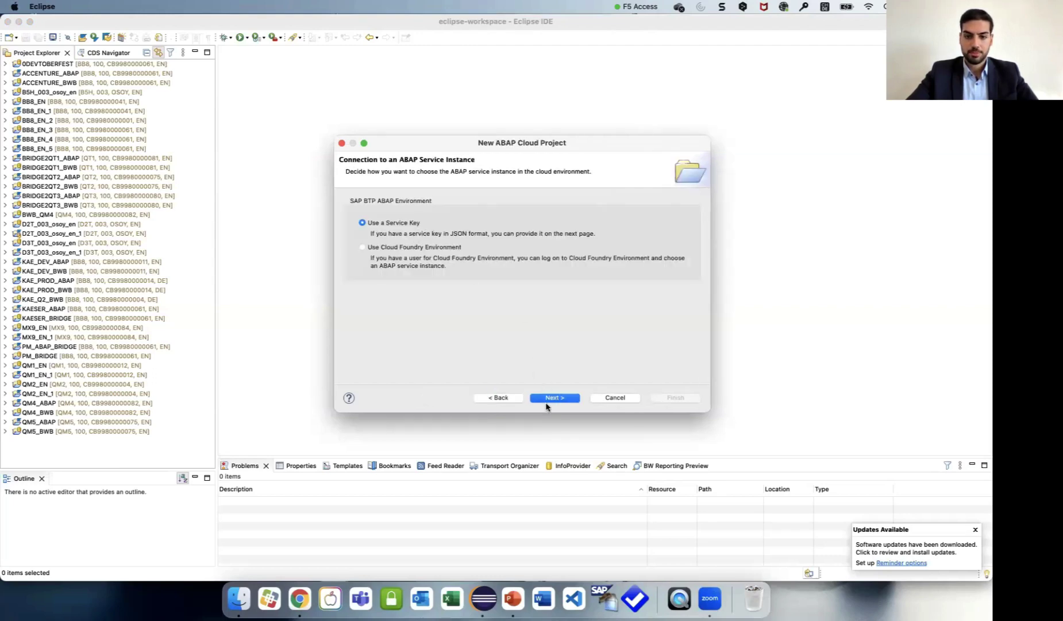
pyautogui.click(547, 398)
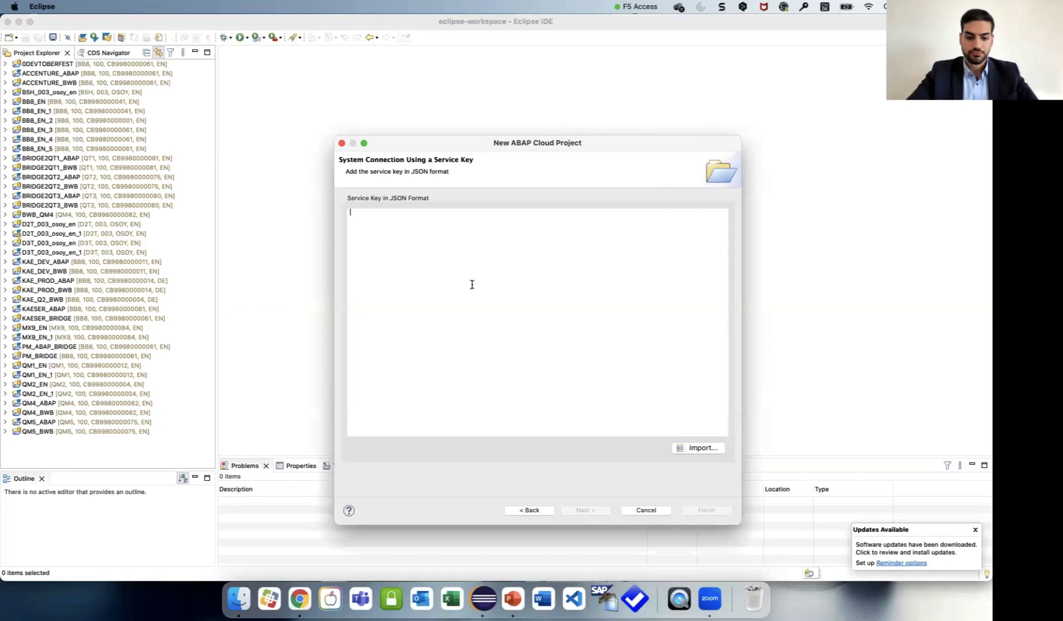
# - Paste the service key in JSON format and log on to the SAP cloud system through the default browser
pyautogui.press('super+v')
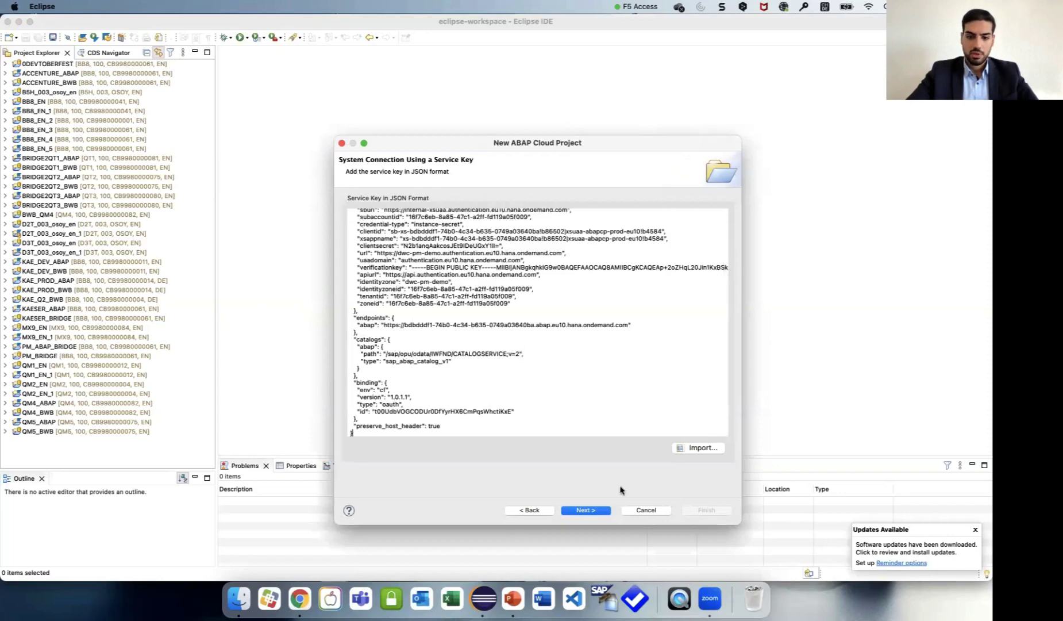
pyautogui.click(581, 510)
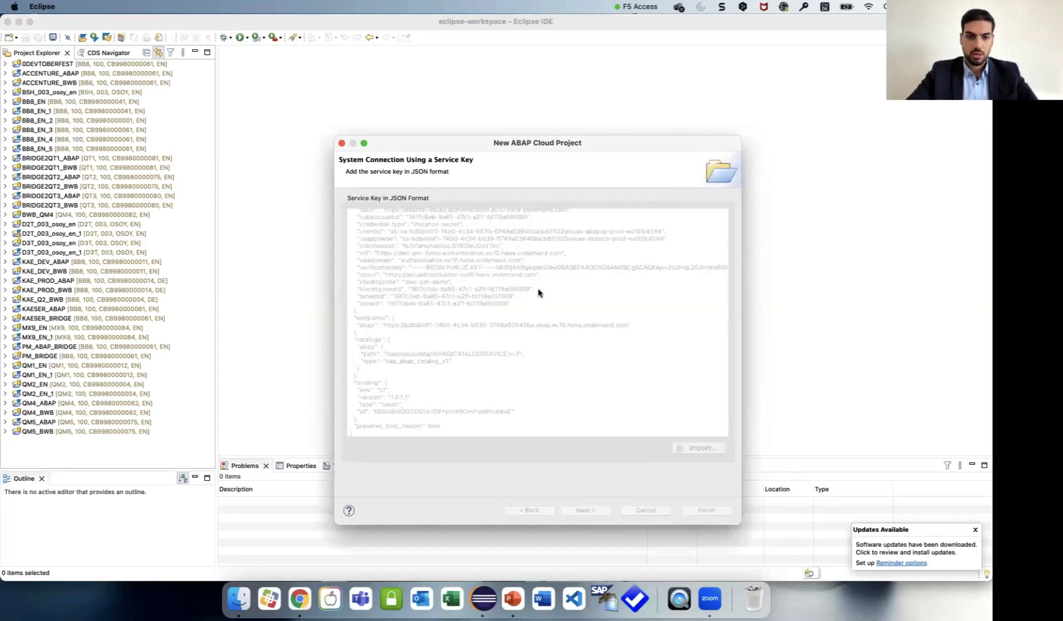
pyautogui.click(415, 249)
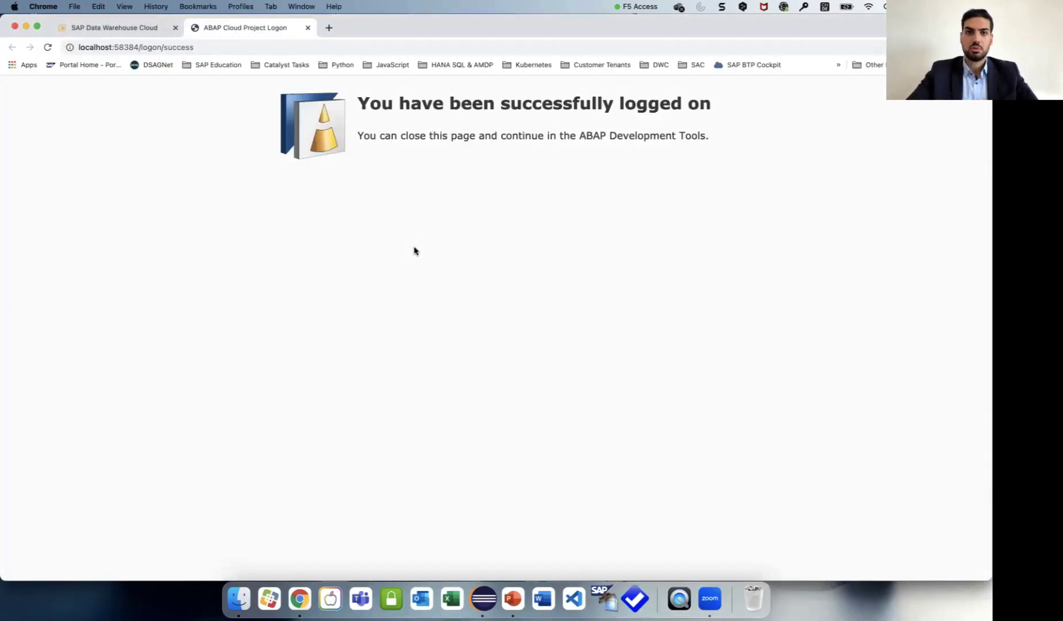
# - Close the browser logon page, return to Eclipse, and accept the service instance connection settings with language EN
pyautogui.click(308, 28)
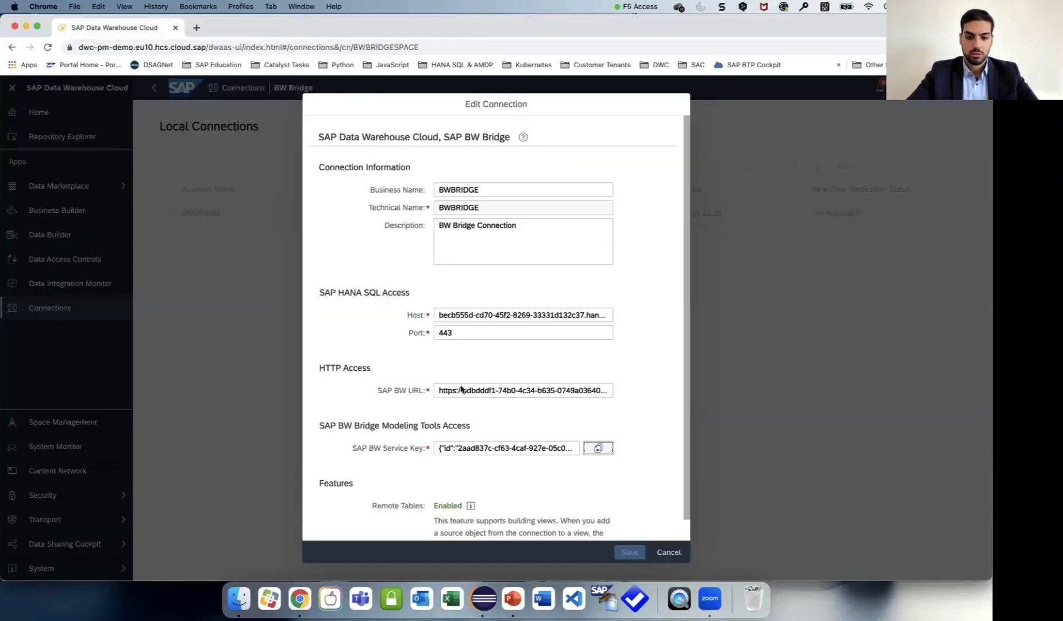
pyautogui.click(488, 596)
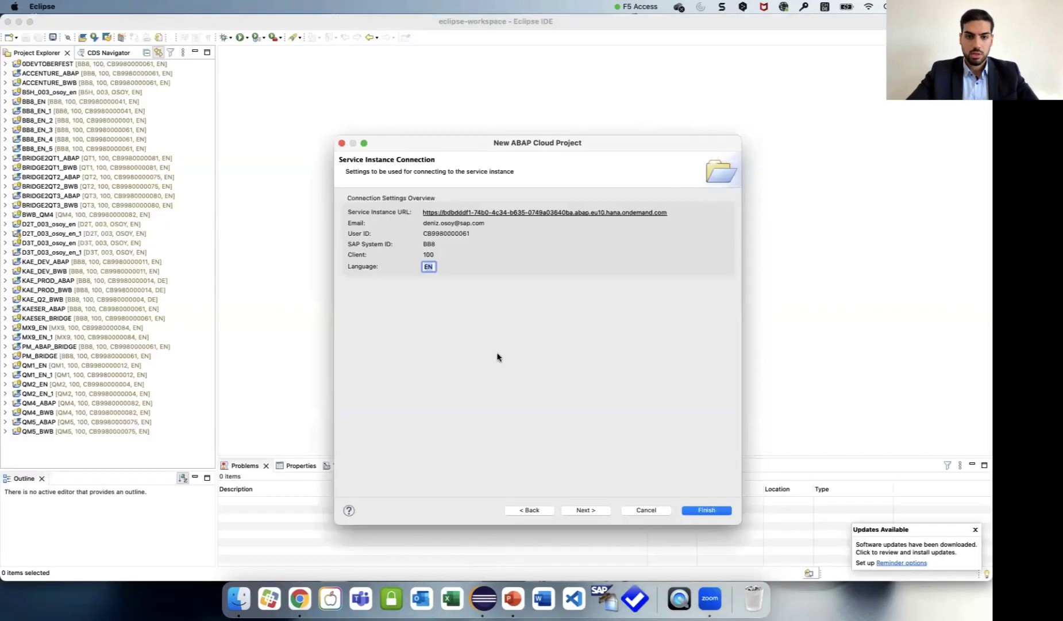
pyautogui.click(585, 509)
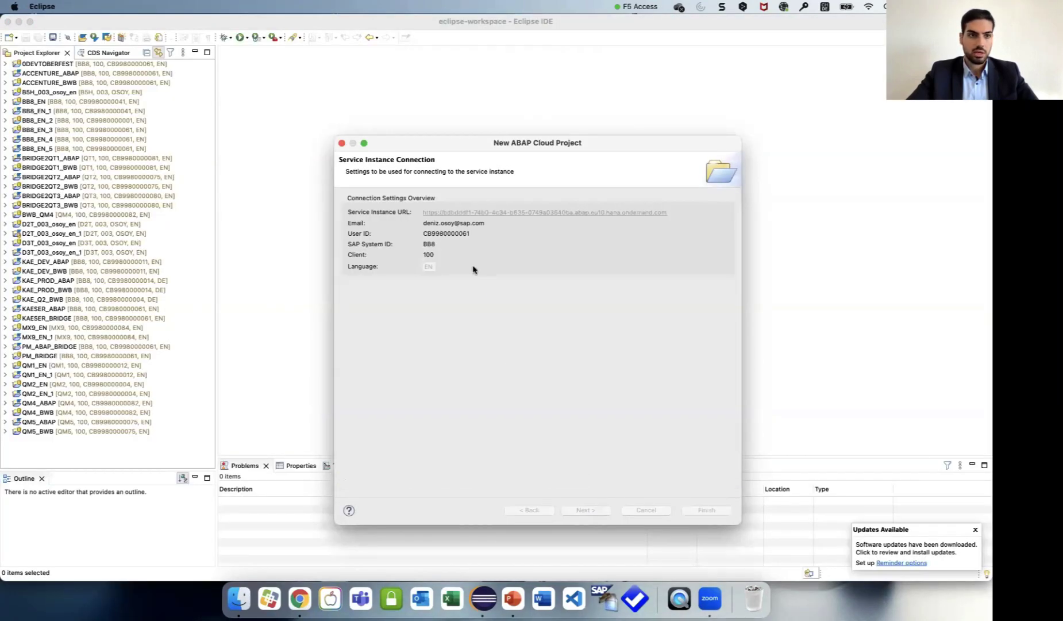
# - Name the ABAP Cloud project 0DEVTOBERFEST_ABAP and finish creating it
pyautogui.write('D')
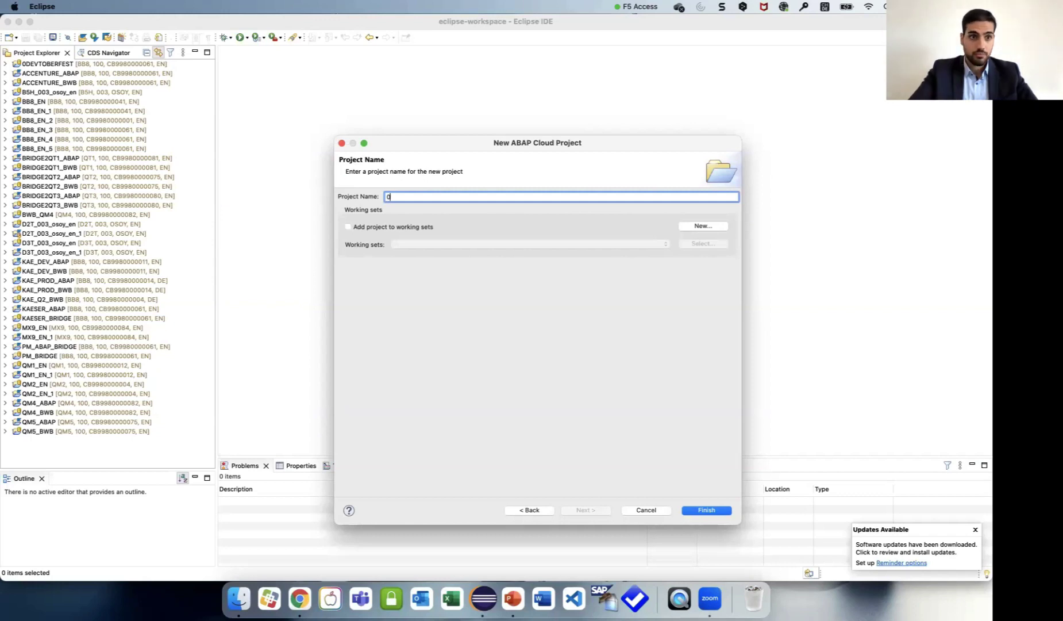
pyautogui.write('DEVTOBERFEST_ABAP')
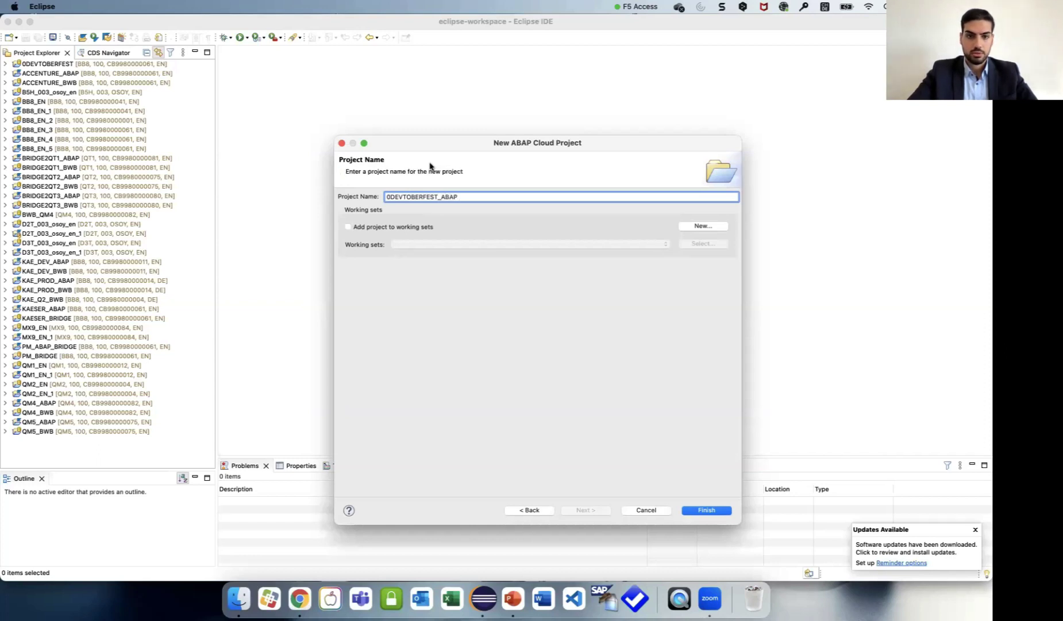
pyautogui.click(704, 513)
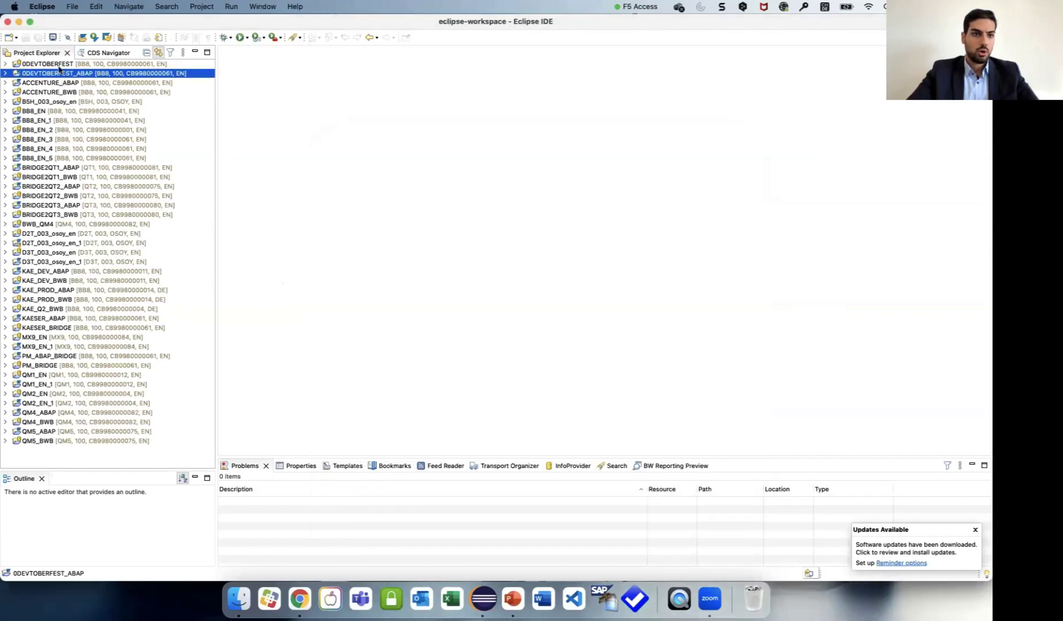
# - Expand the 0DEVTOBERFEST project and inspect the InfoAreas in its BW Repository, then collapse the repository again
pyautogui.click(60, 65)
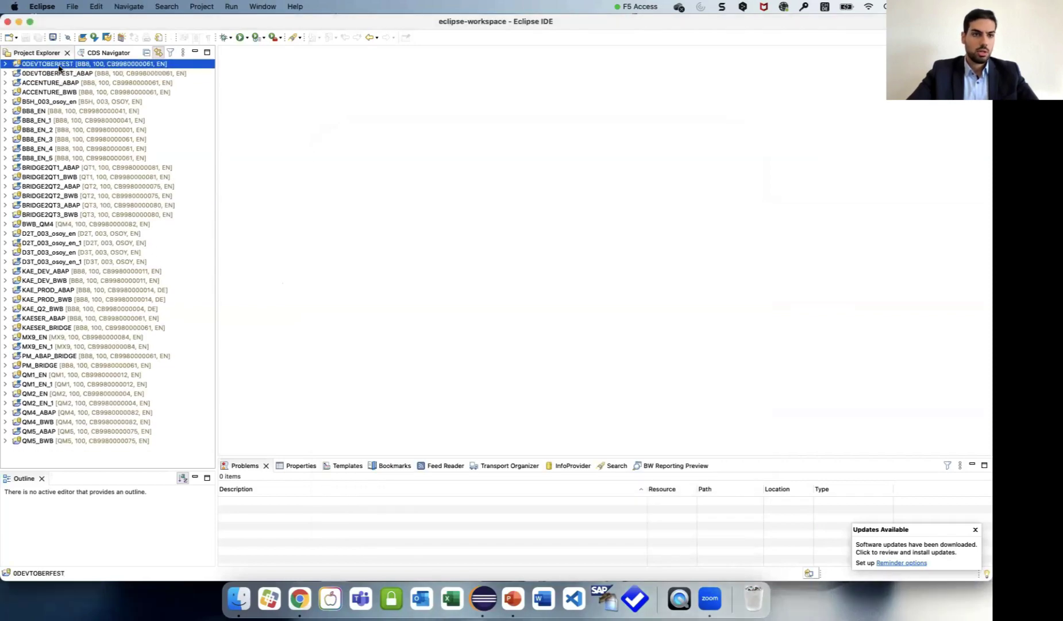
pyautogui.click(5, 65)
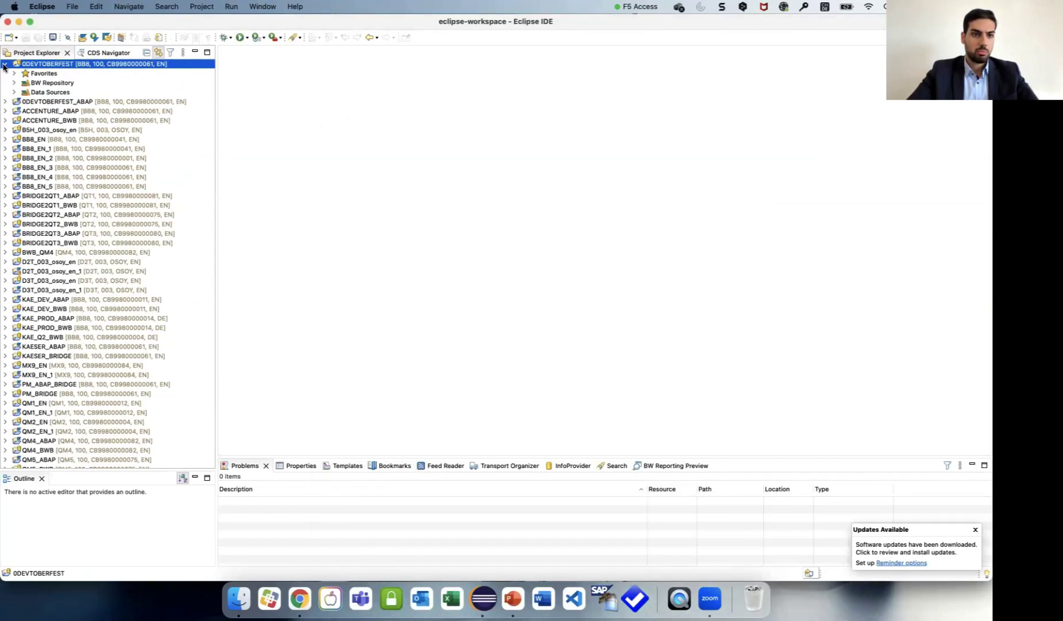
pyautogui.click(60, 84)
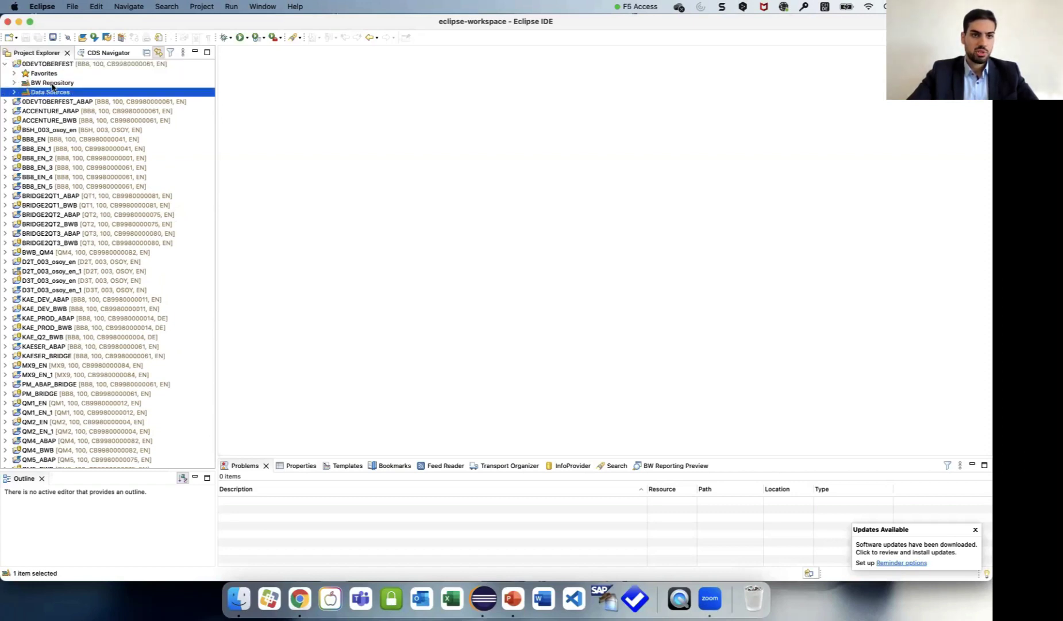
pyautogui.click(53, 84)
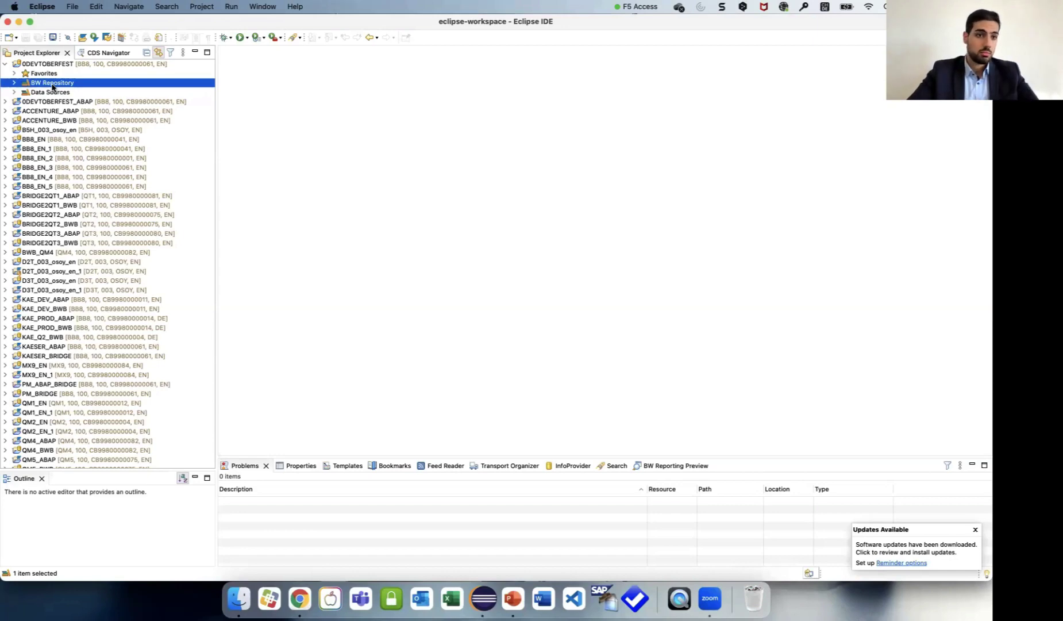
pyautogui.click(15, 82)
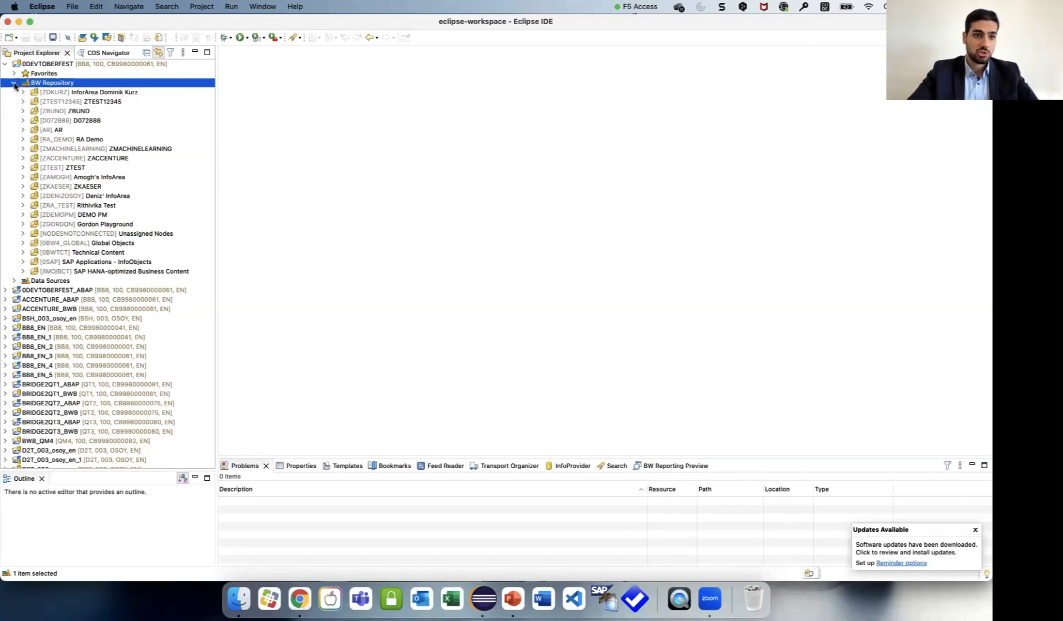
pyautogui.click(15, 83)
# - Expand Data Sources and its ODP - BW folder in the 0DEVTOBERFEST project and select the source system D2T003_BW
pyautogui.click(14, 92)
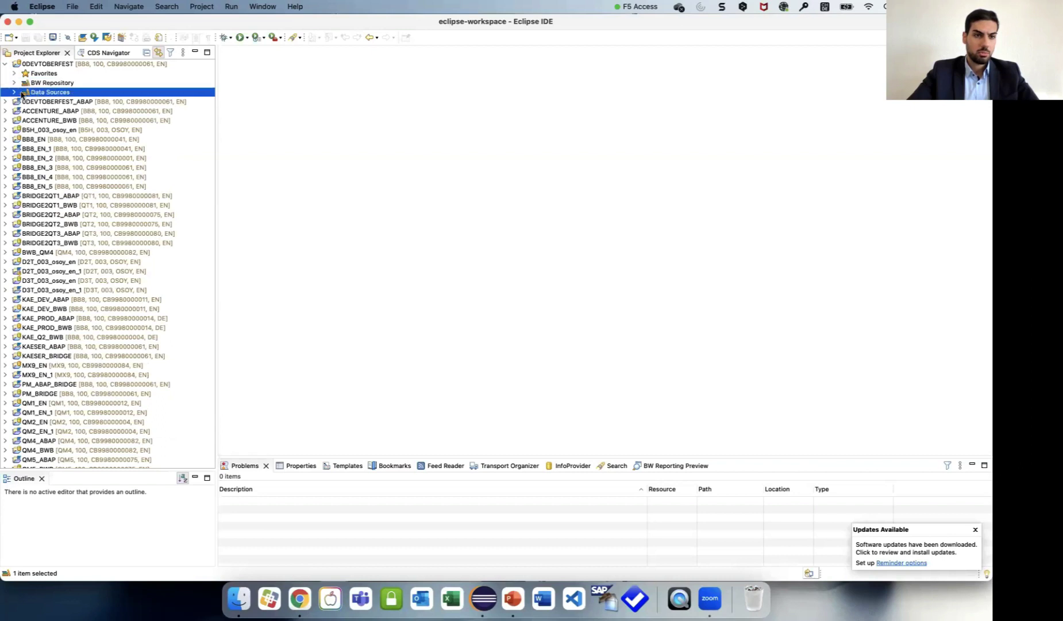
pyautogui.click(14, 93)
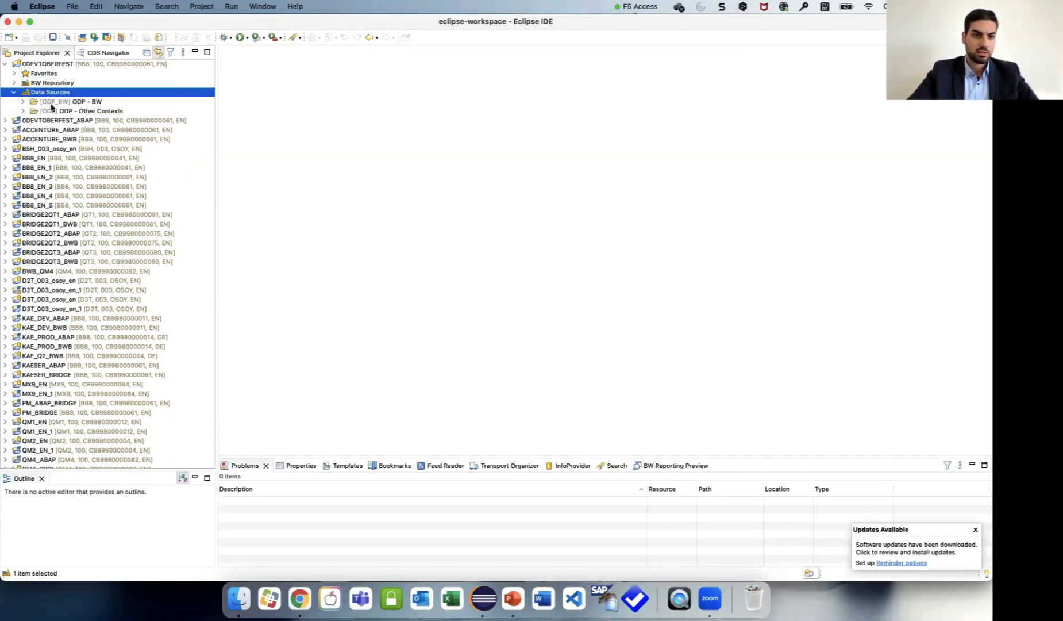
pyautogui.click(23, 103)
pyautogui.click(23, 103)
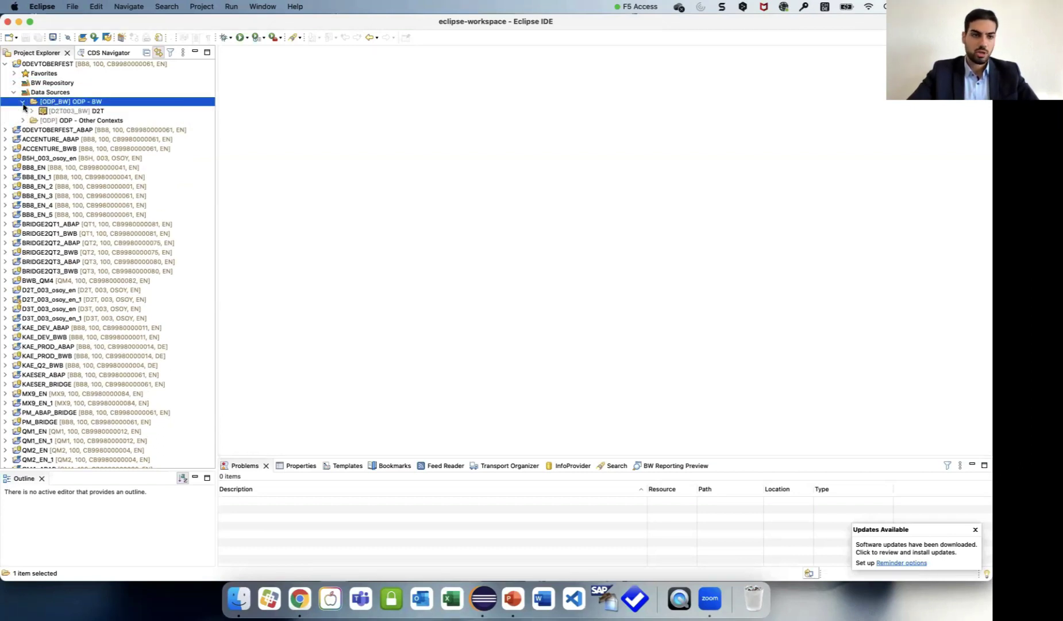
pyautogui.click(81, 112)
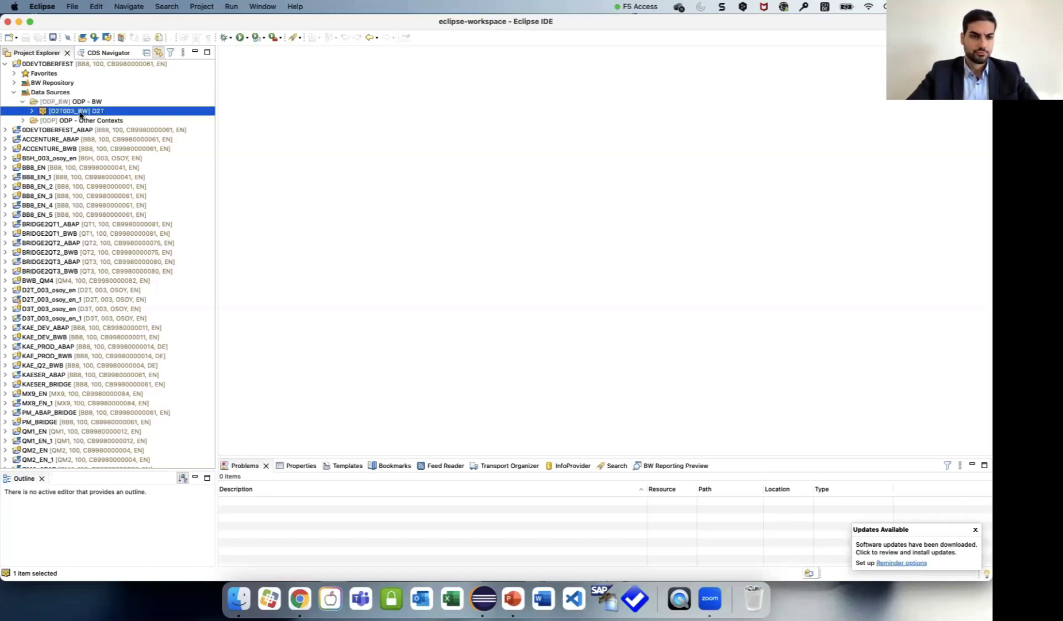
# - Start a new DataSource for source system D2T003_BW, using the proposal from an Operational Data Provider as its template
pyautogui.rightClick(80, 114)
pyautogui.moveTo(104, 118)
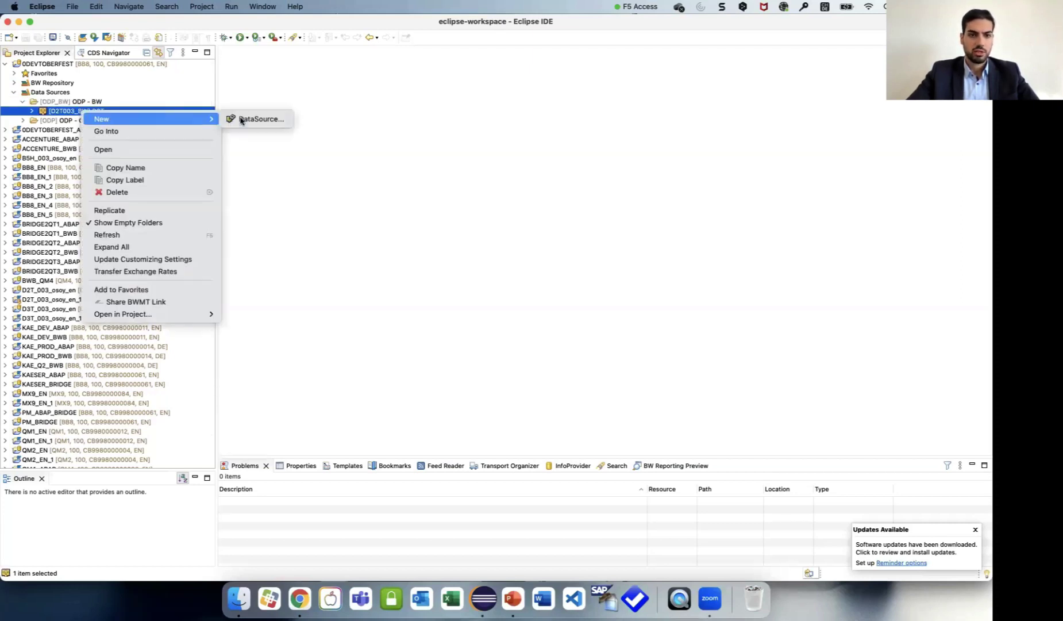
pyautogui.click(258, 121)
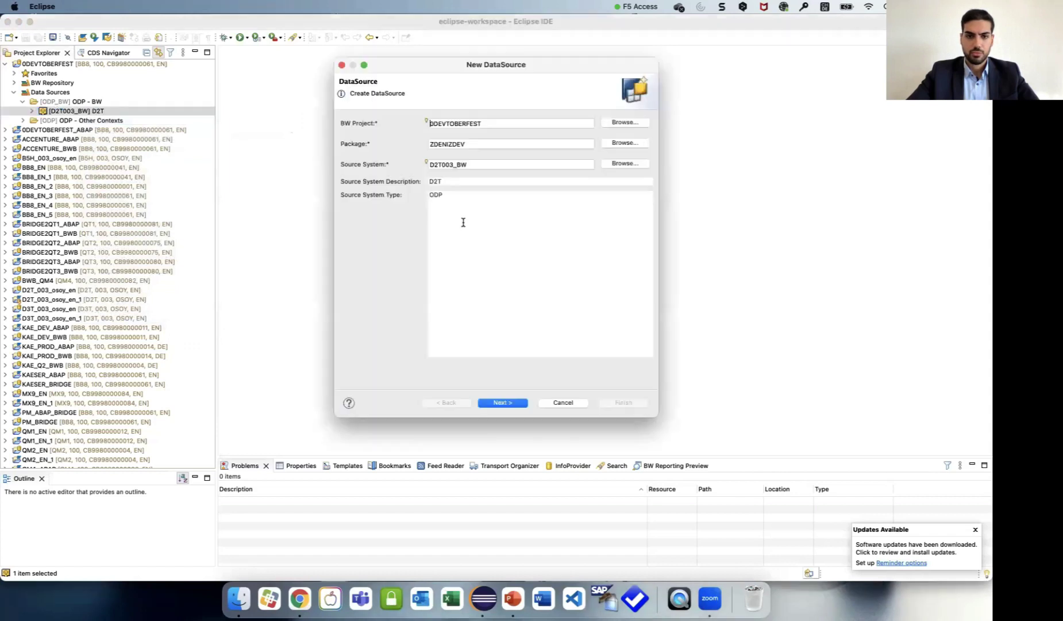
pyautogui.click(503, 401)
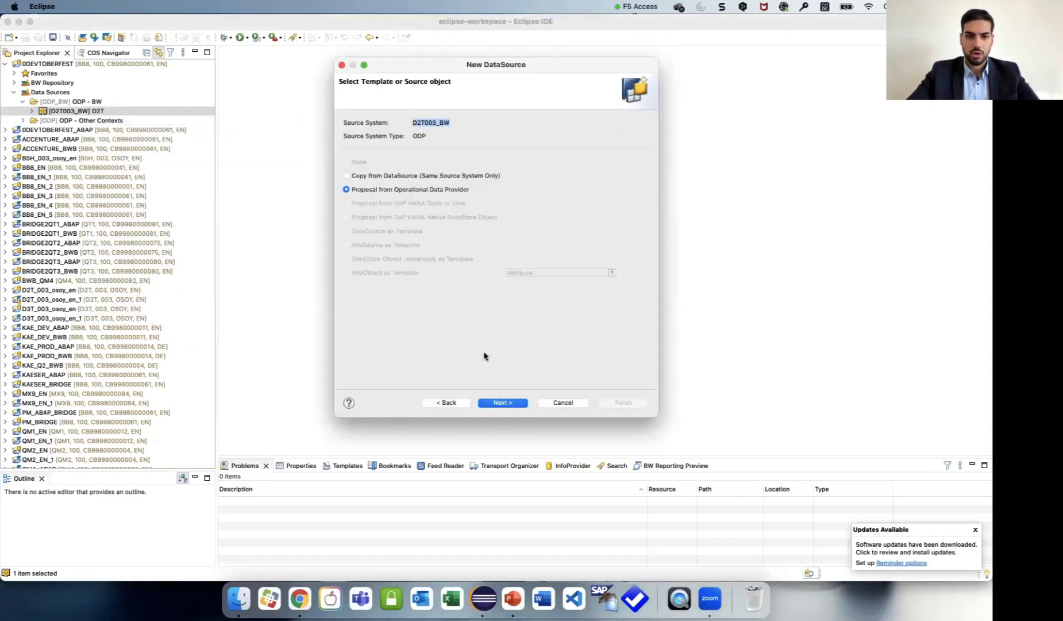
pyautogui.click(503, 403)
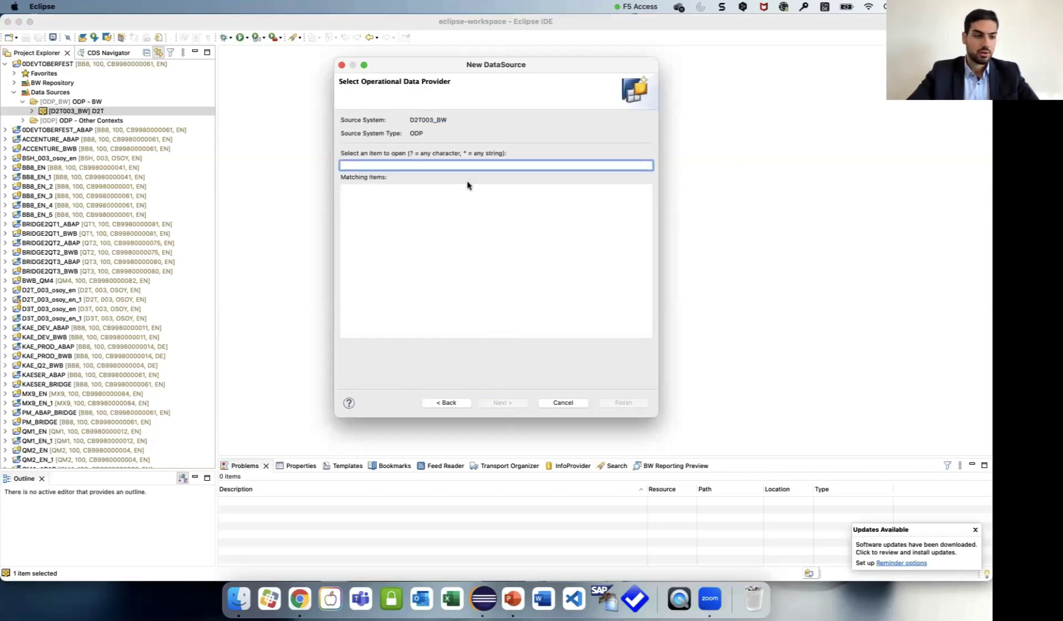
# - Search the operational data providers for SALORDER and use the Sales Order provider for the DataSource
pyautogui.write('SALOR')
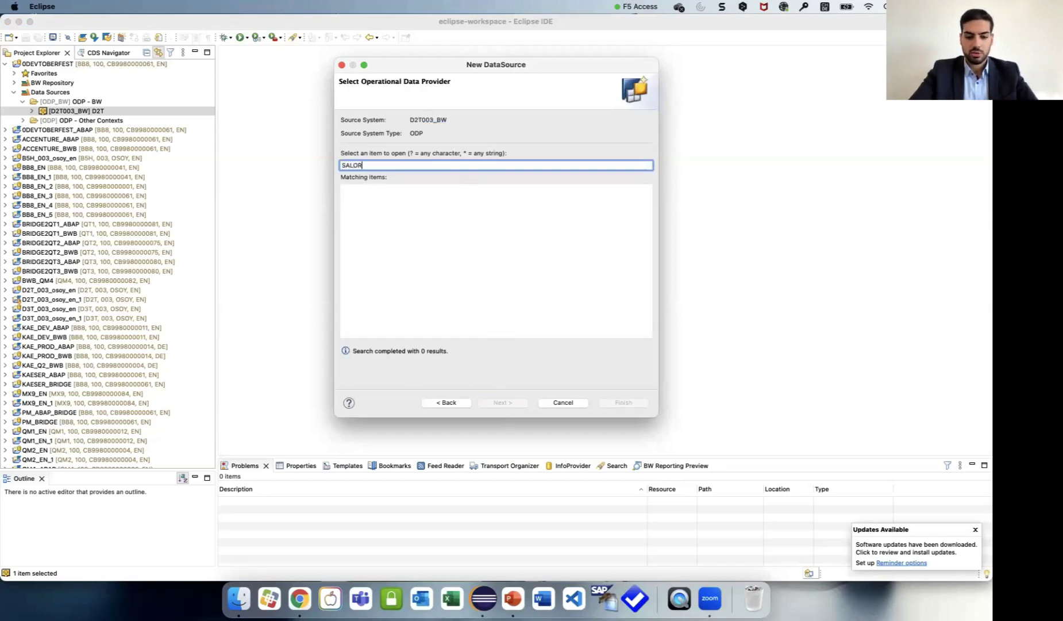
pyautogui.write('DER')
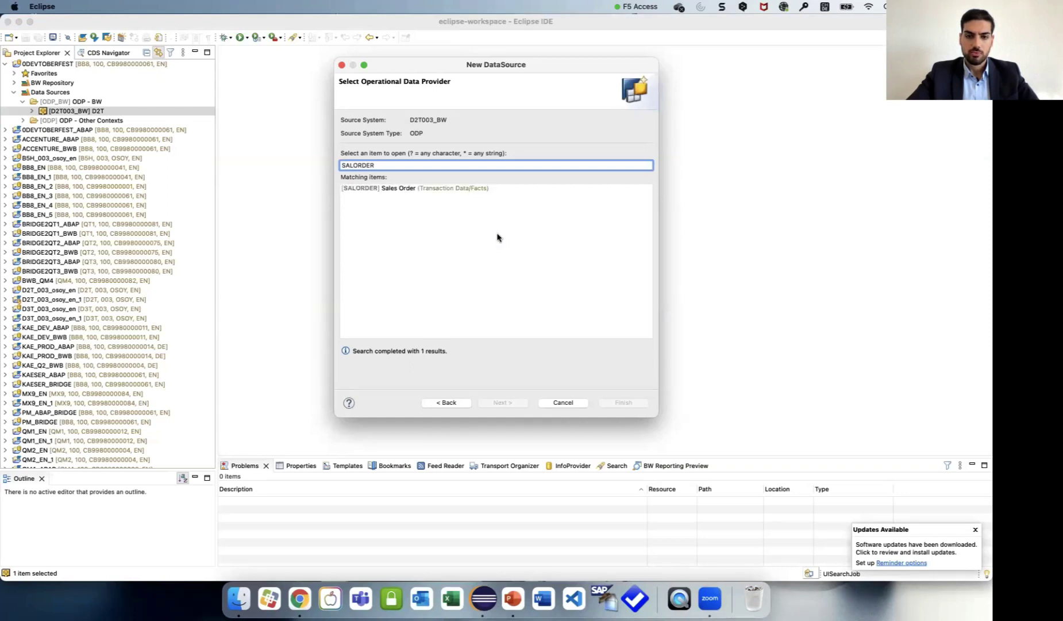
pyautogui.click(440, 188)
pyautogui.click(506, 404)
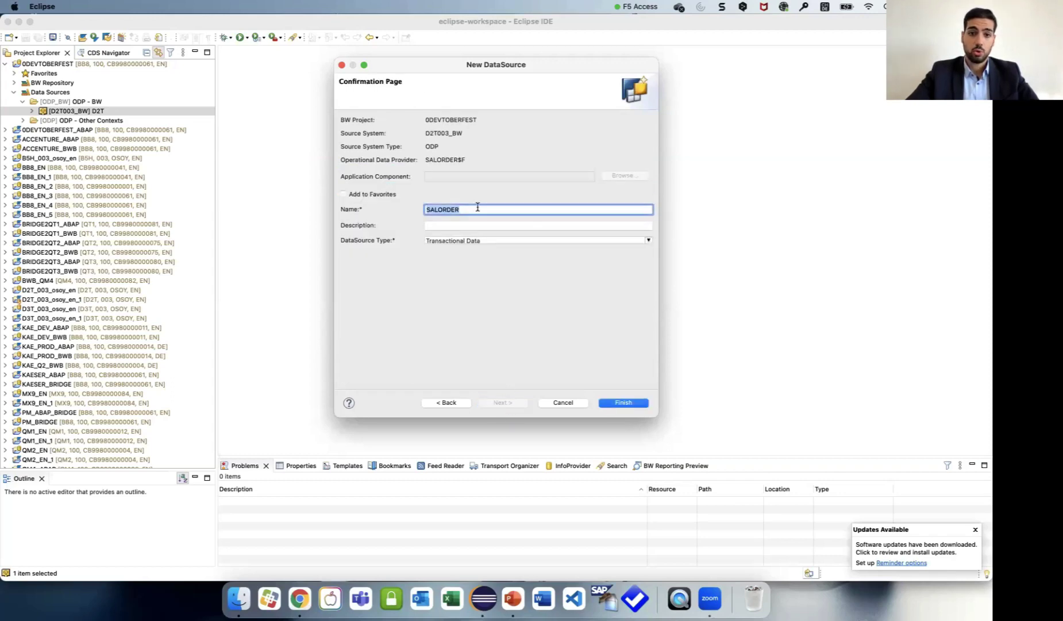
# - Set both the DataSource's name and description to ZDEVFEST and try to finish creating it
pyautogui.write('ZDEV')
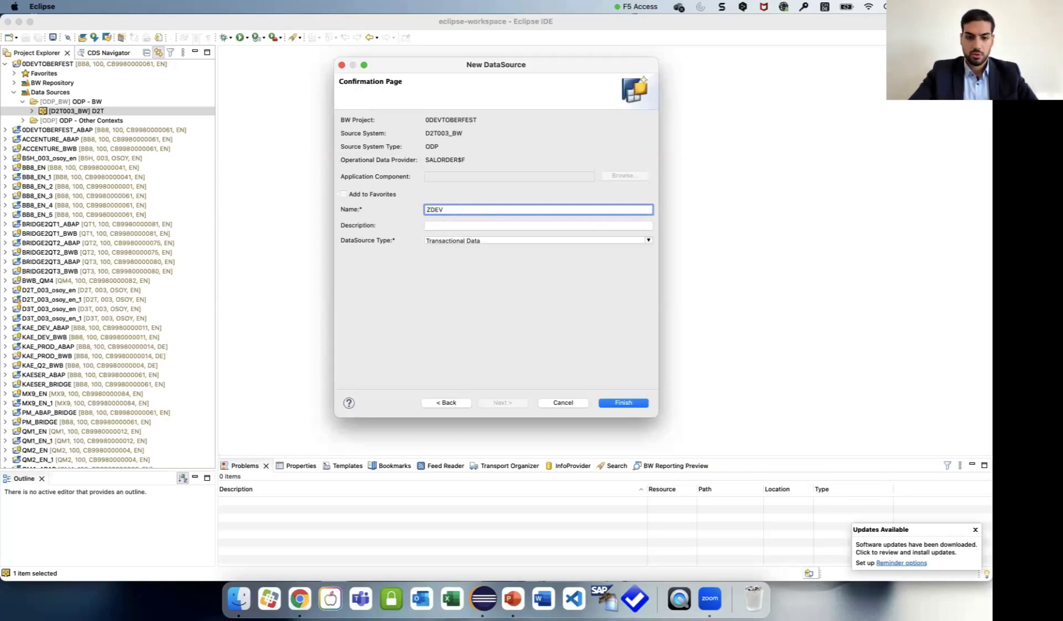
pyautogui.write('FEST')
pyautogui.press('super+a')
pyautogui.press('super+c')
pyautogui.press('Tab')
pyautogui.press('super+v')
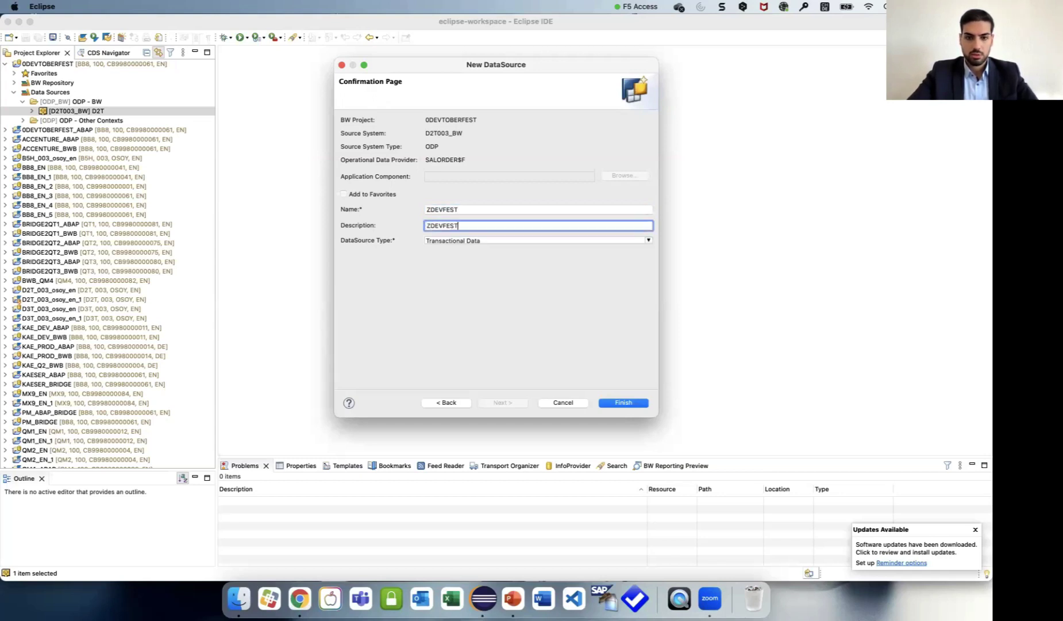
pyautogui.click(622, 403)
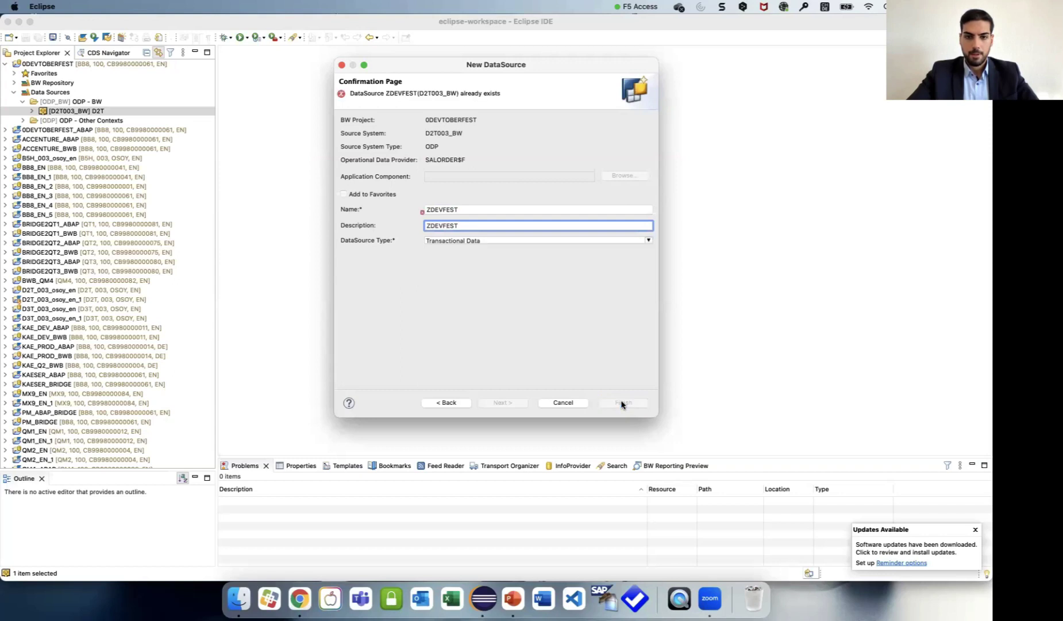
# - Extend the DataSource's name to ZDEVFEST2020 and copy it into the description
pyautogui.click(468, 211)
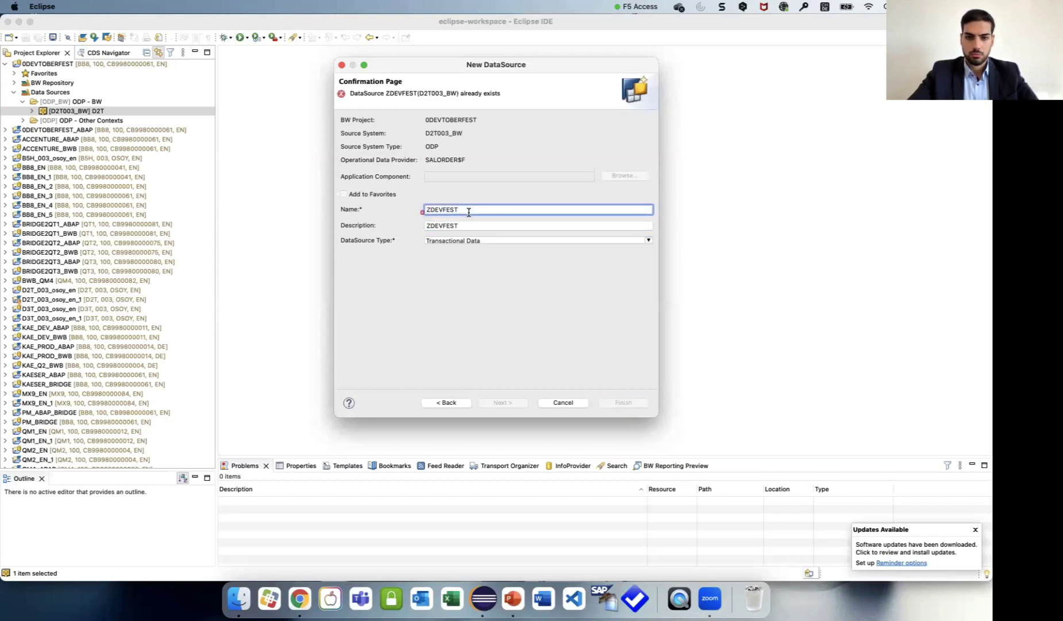
pyautogui.write('2020')
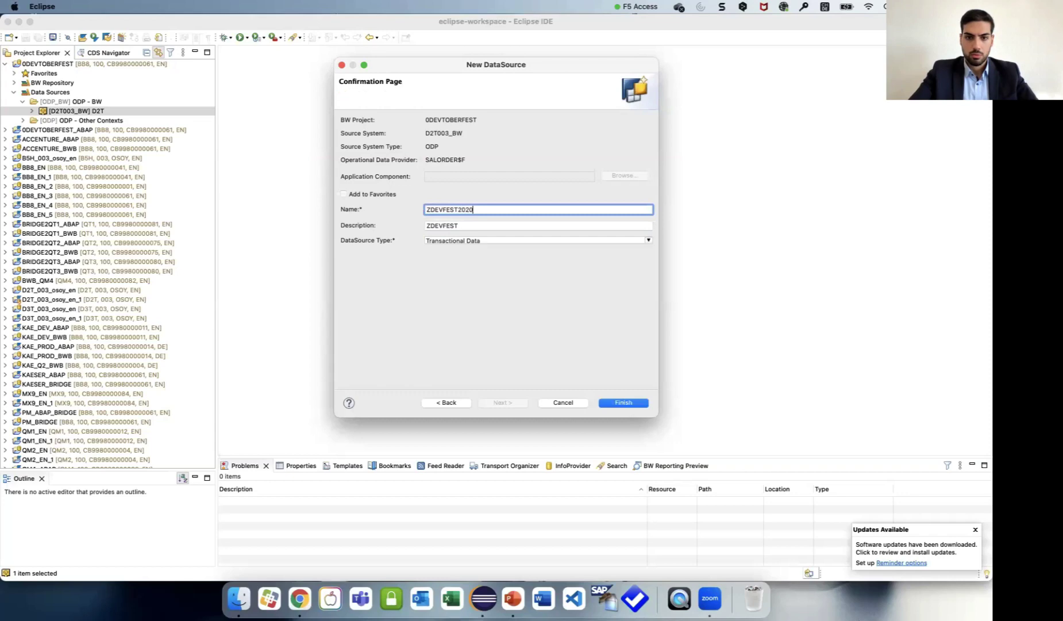
pyautogui.press('super+a')
pyautogui.press('super+c')
pyautogui.press('Tab')
pyautogui.press('super+v')
# - Change the DataSource's name and description to ZDEVFEST2022
pyautogui.click(474, 209)
pyautogui.press('BackSpace')
pyautogui.write('2')
pyautogui.click(480, 225)
pyautogui.press('BackSpace')
pyautogui.write('2')
# - Finish creating the DataSource and assign it to the transport request BB8K900022
pyautogui.click(624, 402)
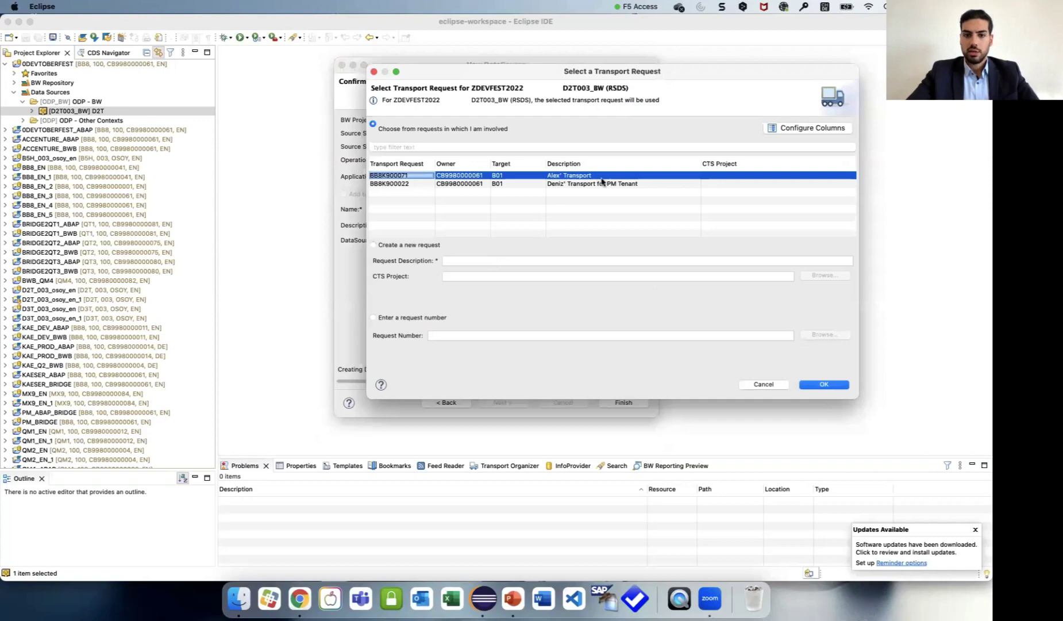
pyautogui.click(605, 184)
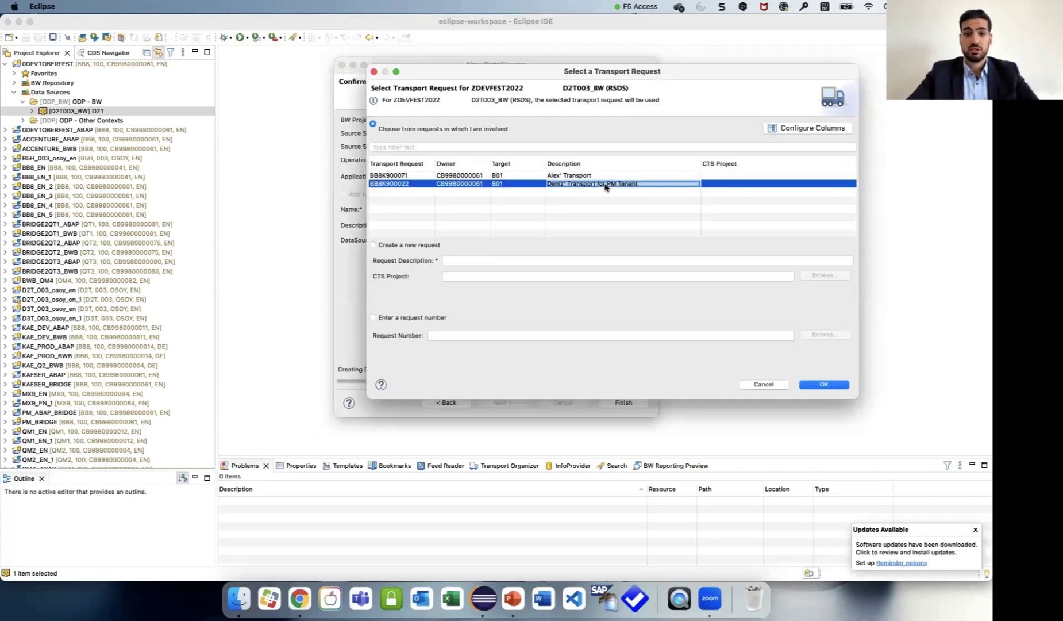
pyautogui.click(819, 388)
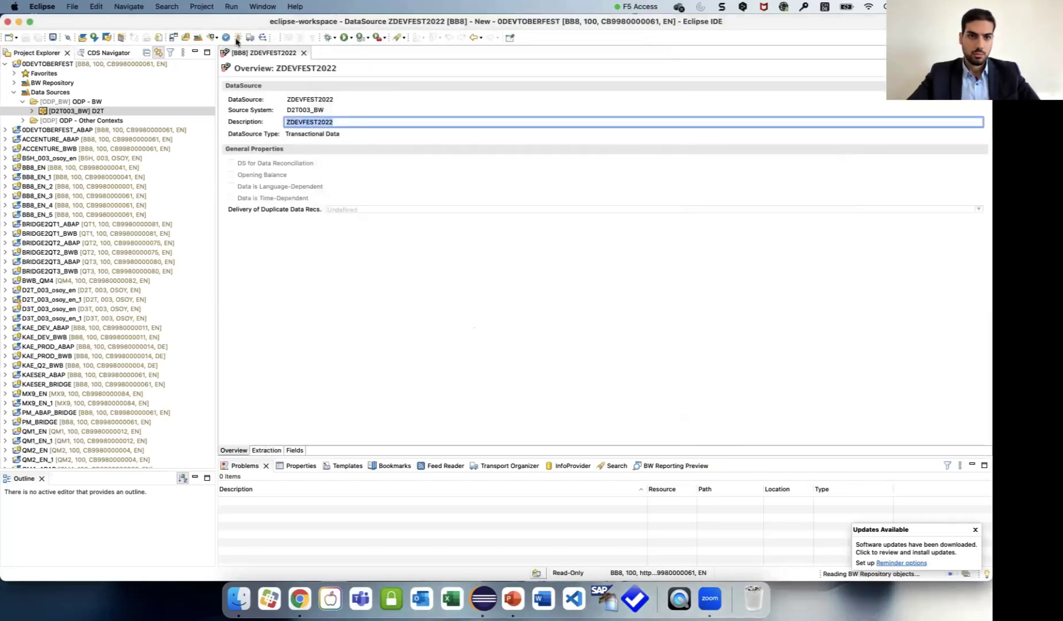
# - Show the fields of DataSource ZDEVFEST2022 and activate it
pyautogui.click(295, 449)
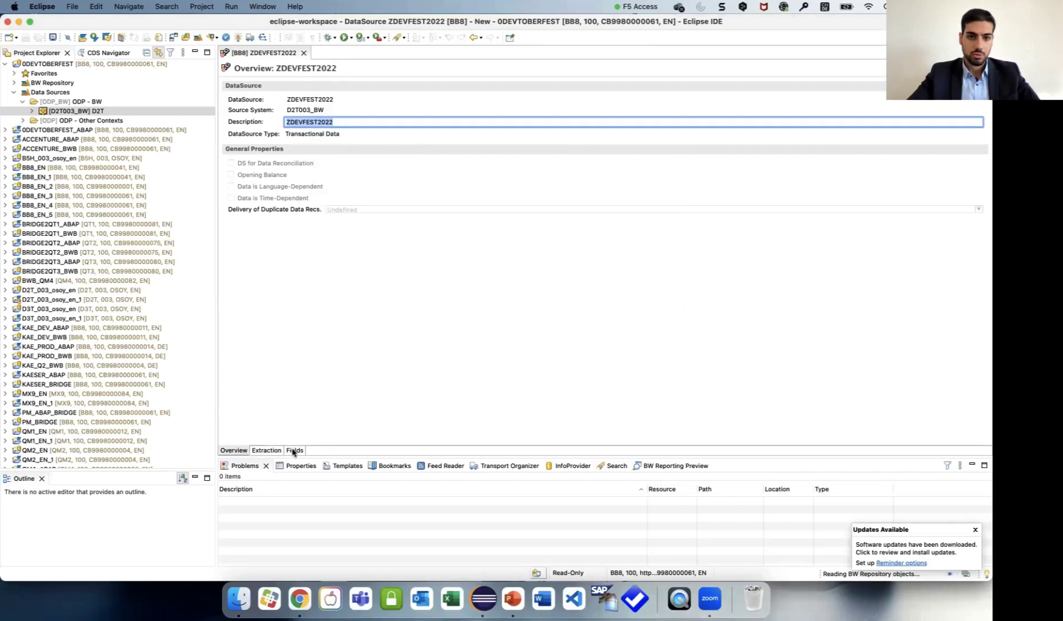
pyautogui.click(239, 37)
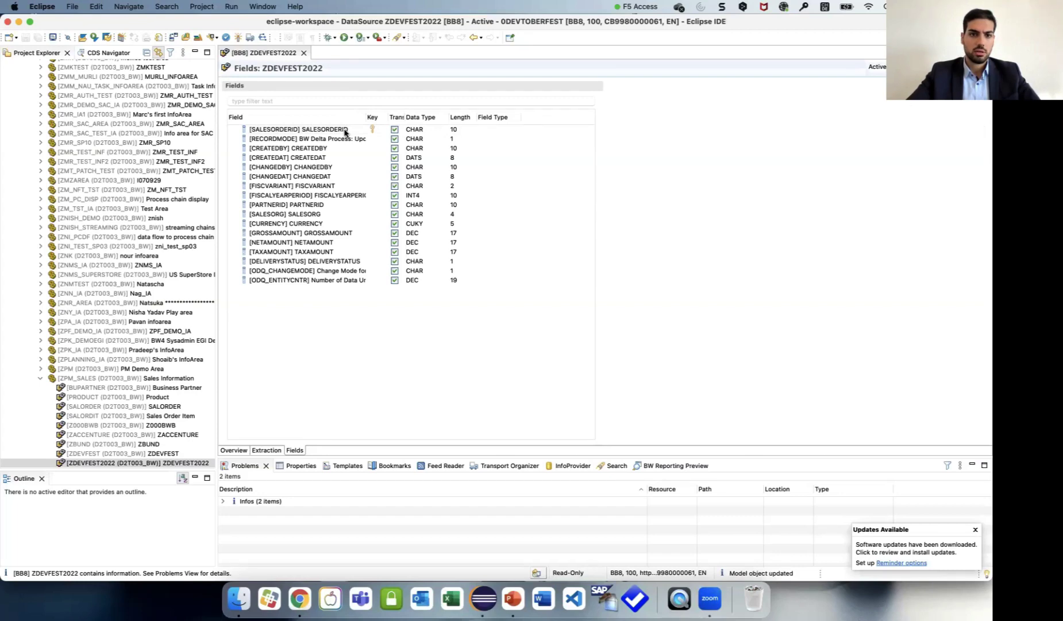
# - Show the properties of the SALESORDERID field and collapse the ODP - BW data sources in the 0DEVTOBERFEST project
pyautogui.click(345, 132)
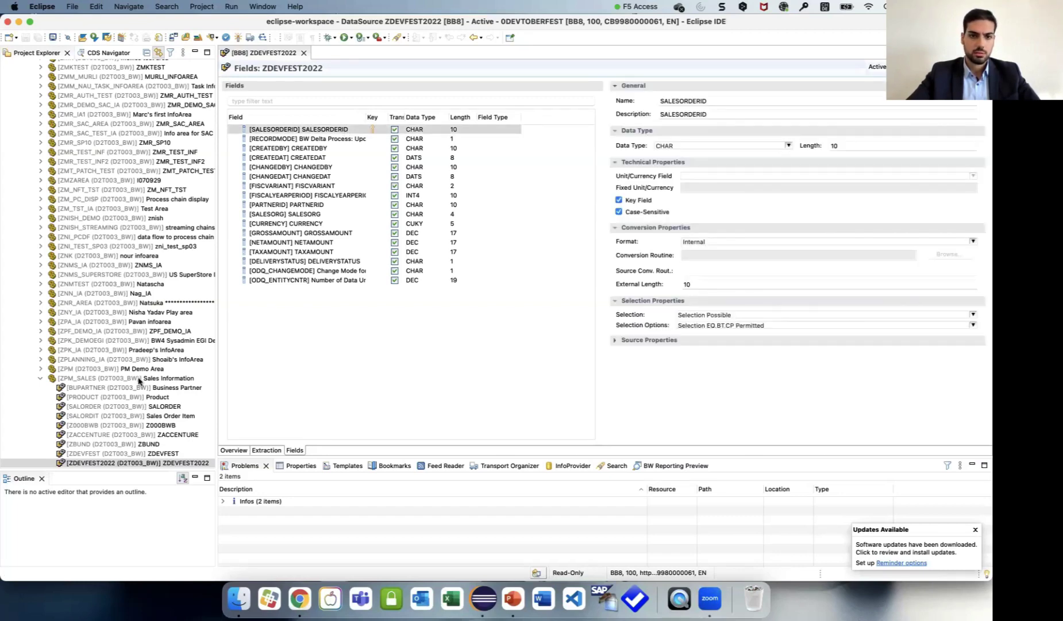
pyautogui.scroll(-3, 139, 380)
pyautogui.scroll(10, 139, 379)
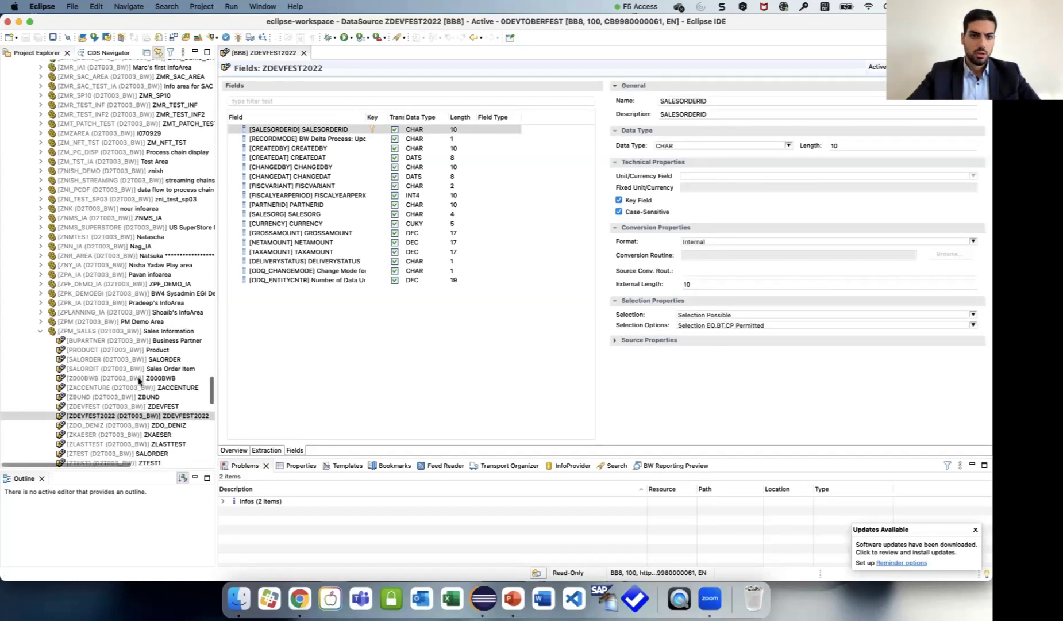
pyautogui.scroll(20, 138, 380)
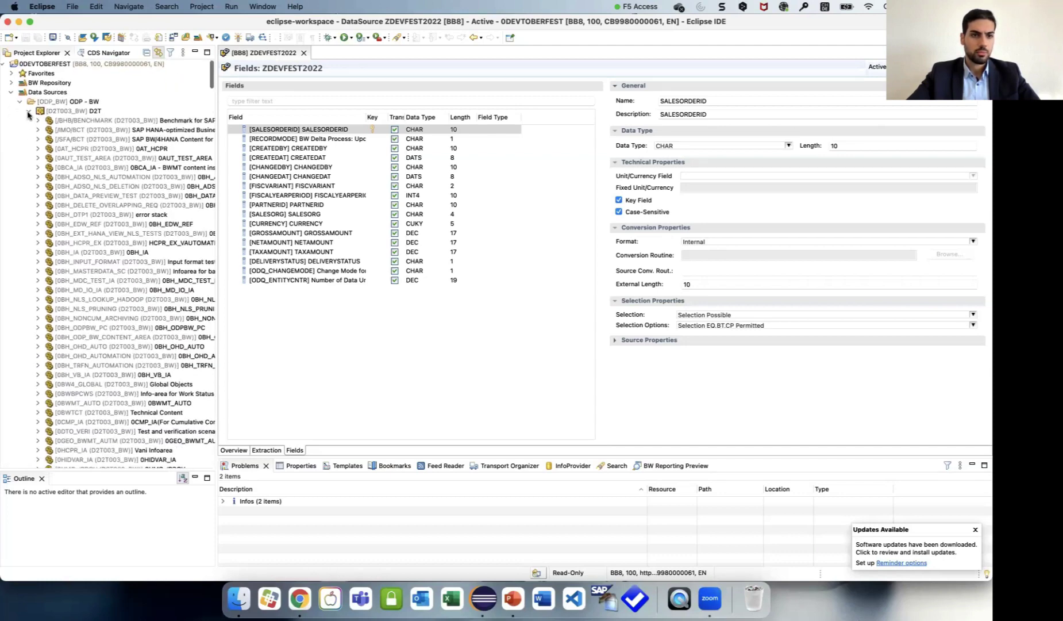
pyautogui.click(28, 113)
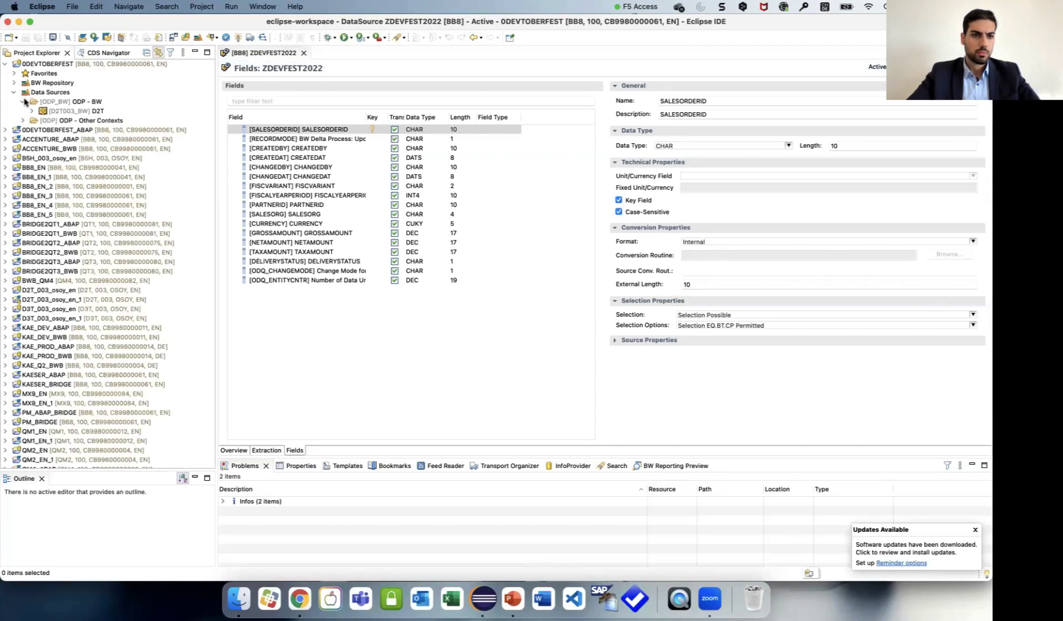
pyautogui.click(21, 102)
# - Start a new InfoArea under the project's BW Repository with ZDEVFEST2020 as name and description
pyautogui.click(12, 83)
pyautogui.rightClick(69, 85)
pyautogui.moveTo(88, 90)
pyautogui.click(177, 90)
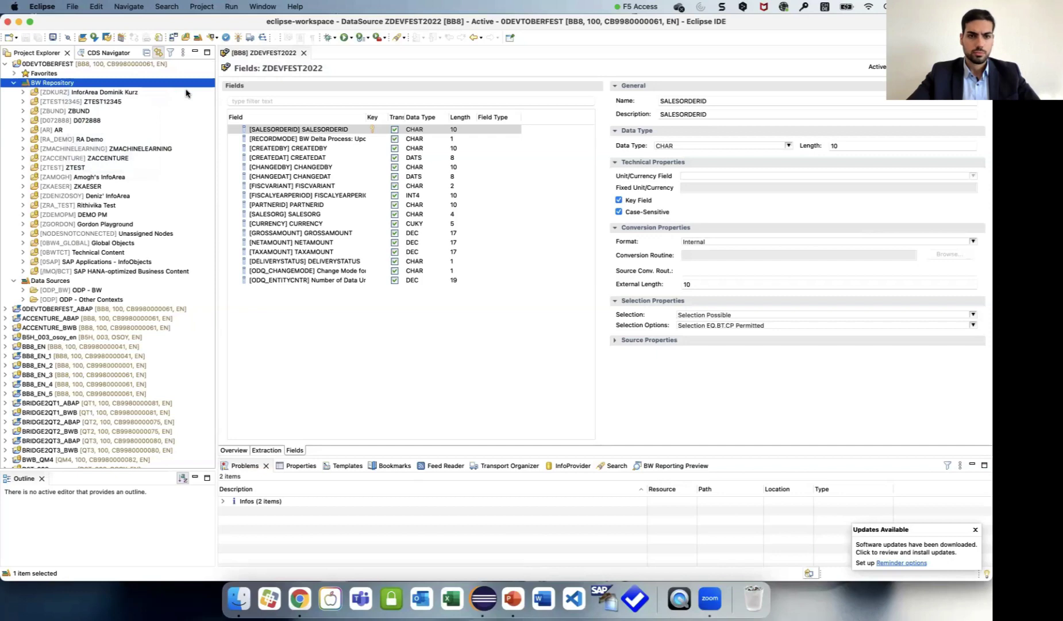
pyautogui.press('super+v')
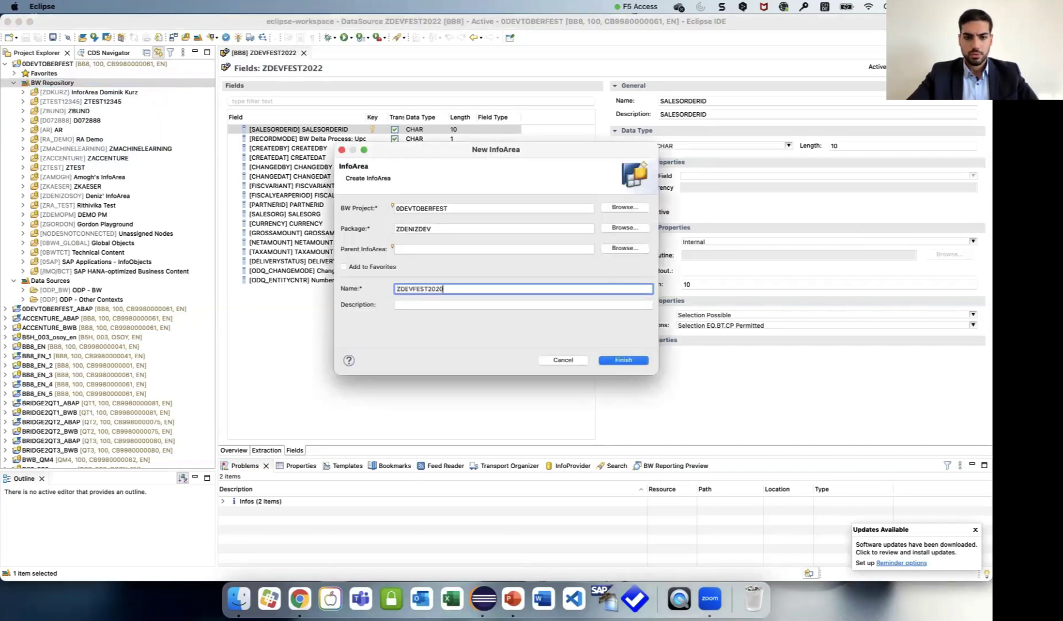
pyautogui.press('Tab')
pyautogui.press('super+v')
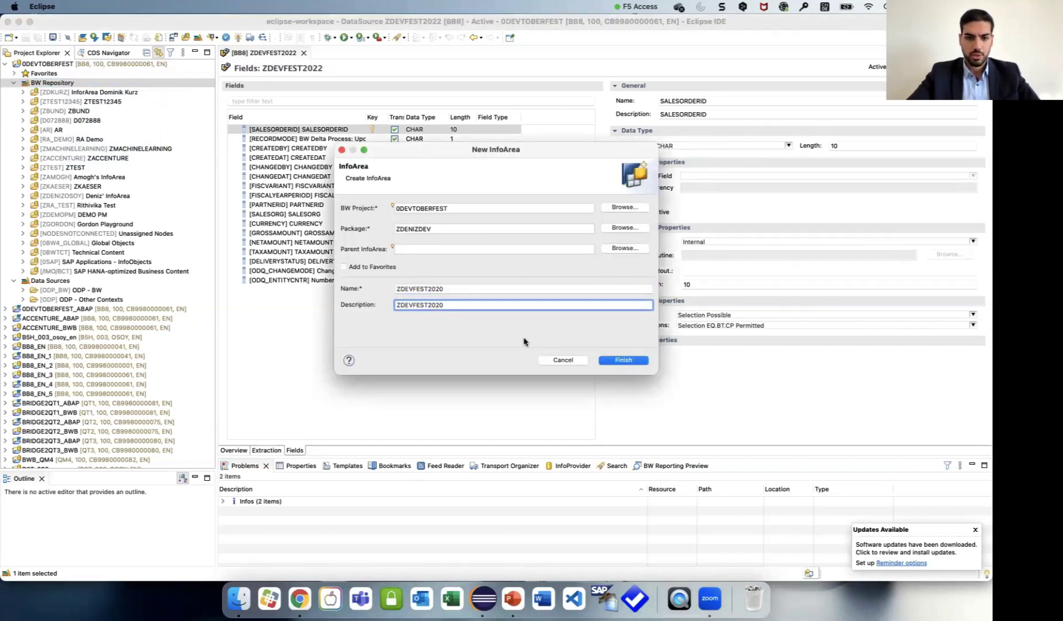
# - Try to finish creating the InfoArea ZDEVFEST2020
pyautogui.click(611, 362)
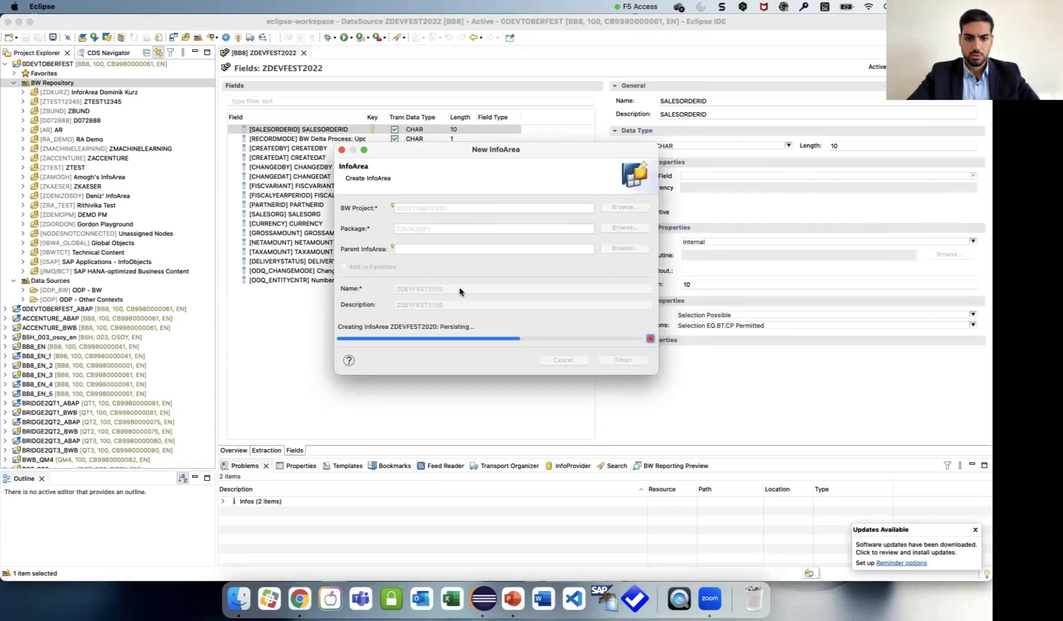
pyautogui.click(824, 469)
pyautogui.click(565, 269)
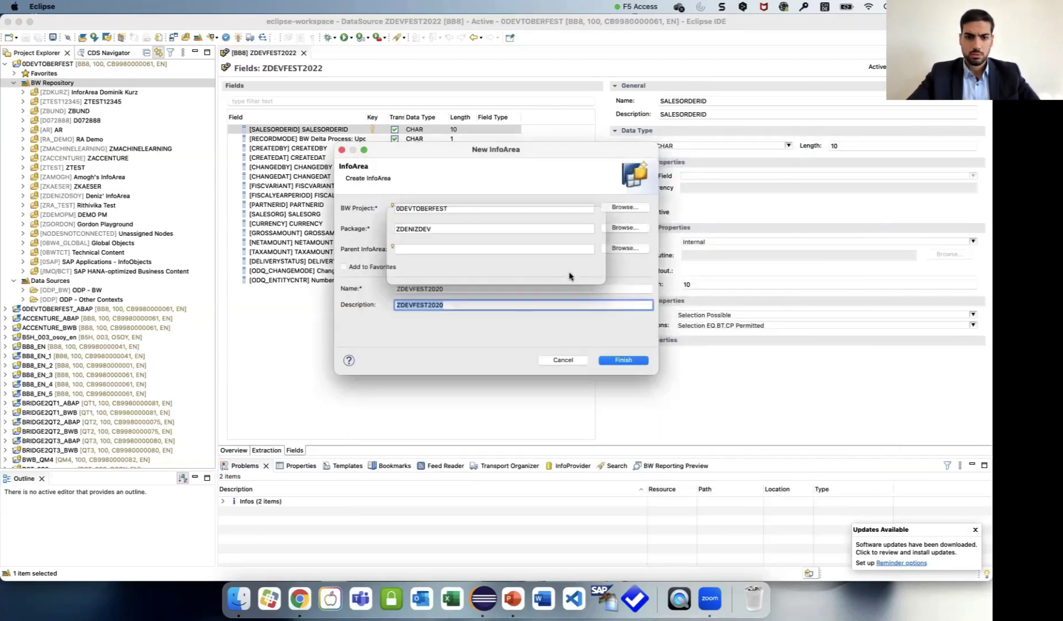
# - Change the InfoArea's name and description to ZDEVFEST2022, copy the description and finish creating the InfoArea
pyautogui.click(451, 288)
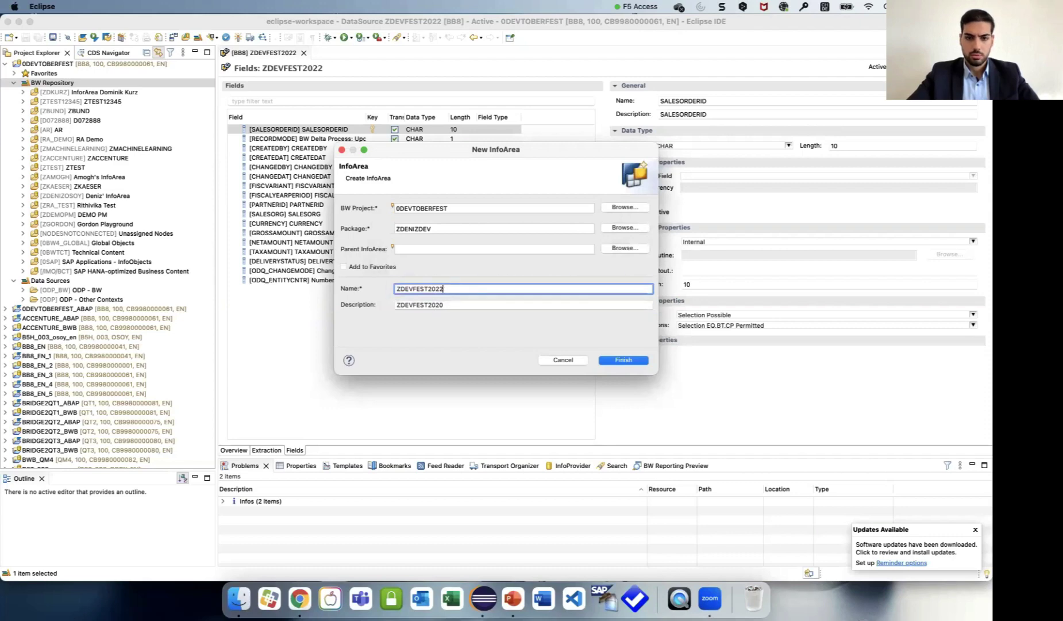
pyautogui.click(460, 304)
pyautogui.press('BackSpace')
pyautogui.write('2')
pyautogui.press('super+a')
pyautogui.press('super+c')
pyautogui.click(624, 360)
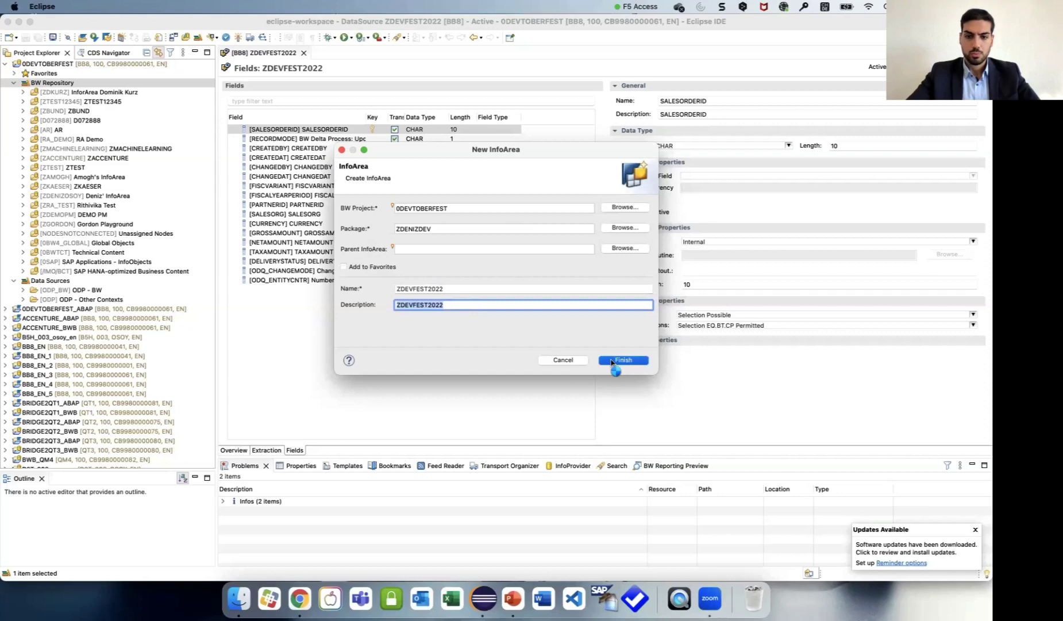
pyautogui.doubleClick(575, 268)
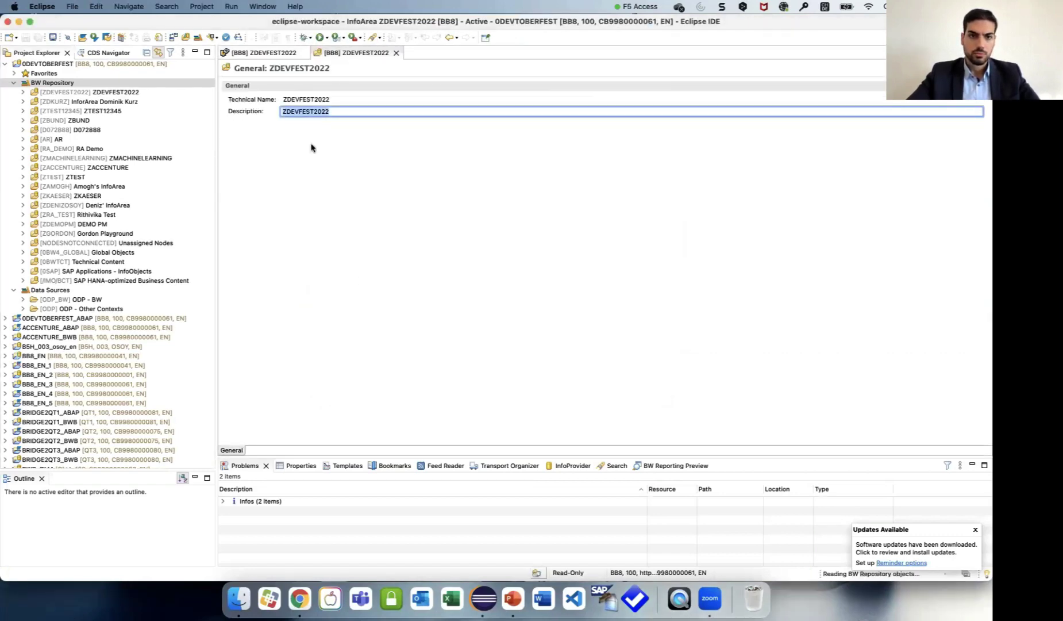
# - Add the InfoArea ZDEVFEST2022 to the favorites and expand the project's Favorites folder
pyautogui.click(102, 93)
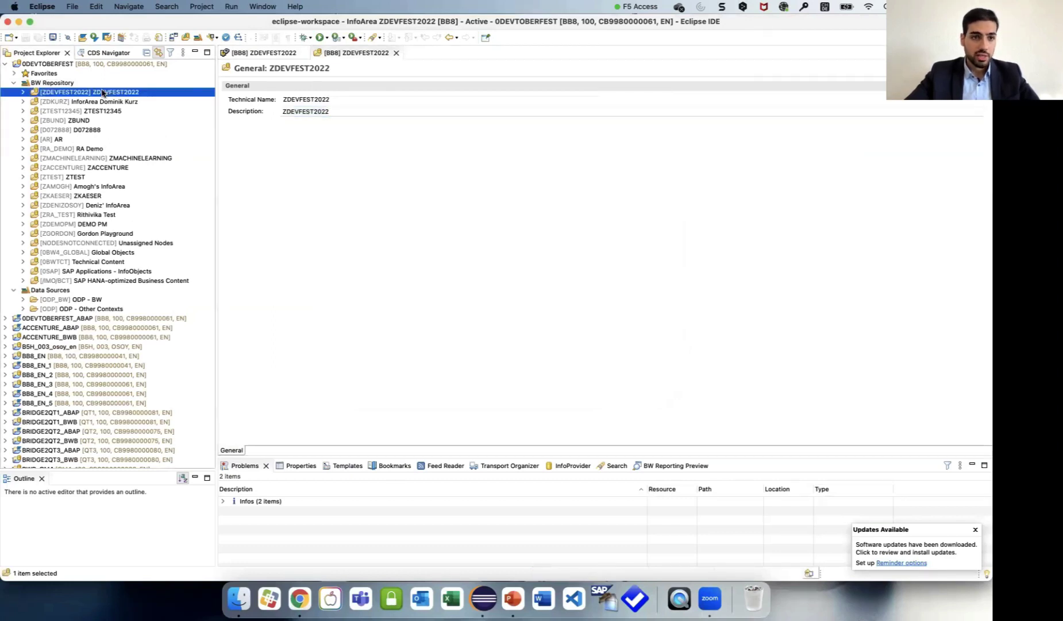
pyautogui.rightClick(102, 93)
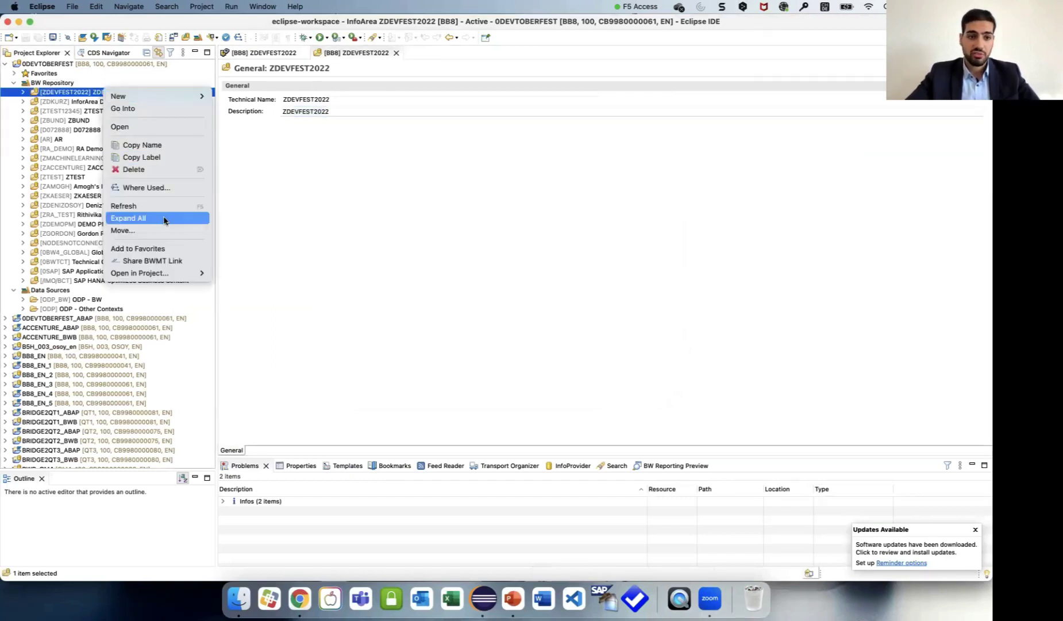
pyautogui.click(171, 248)
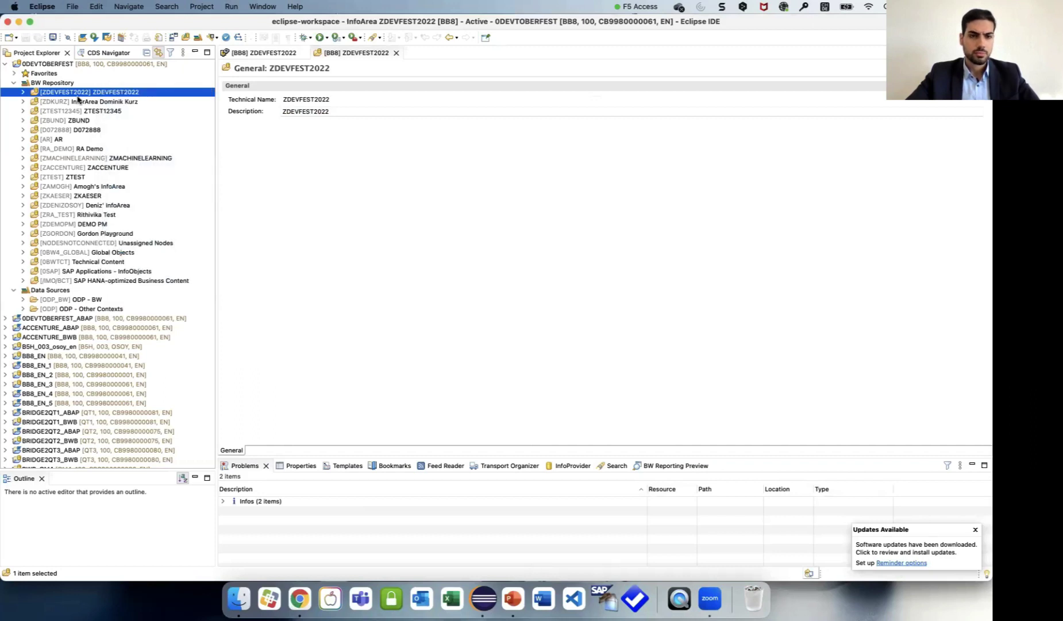
pyautogui.click(14, 74)
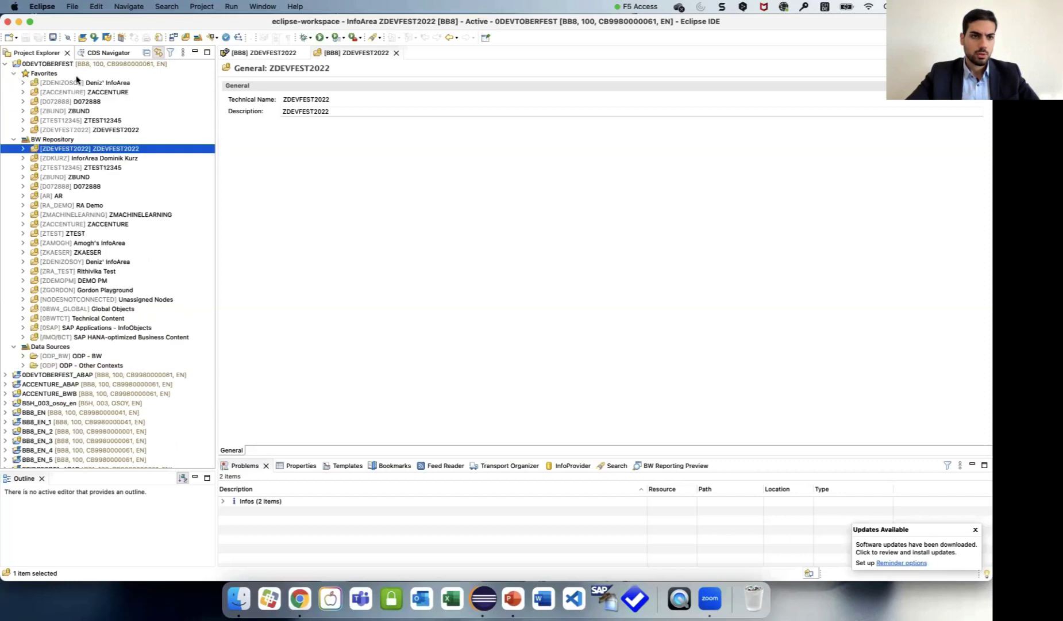
# - Create a Data Flow Object named and described ZDEVFEST2022 in the favorite InfoArea ZDEVFEST2022, using transport request BB8K900022
pyautogui.click(109, 130)
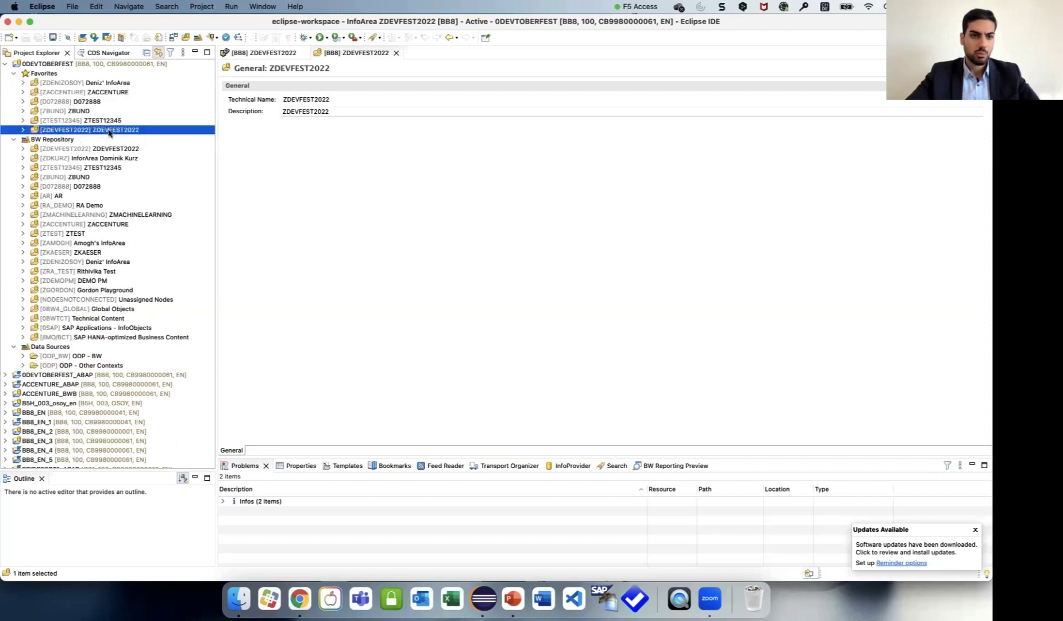
pyautogui.rightClick(108, 131)
pyautogui.moveTo(128, 137)
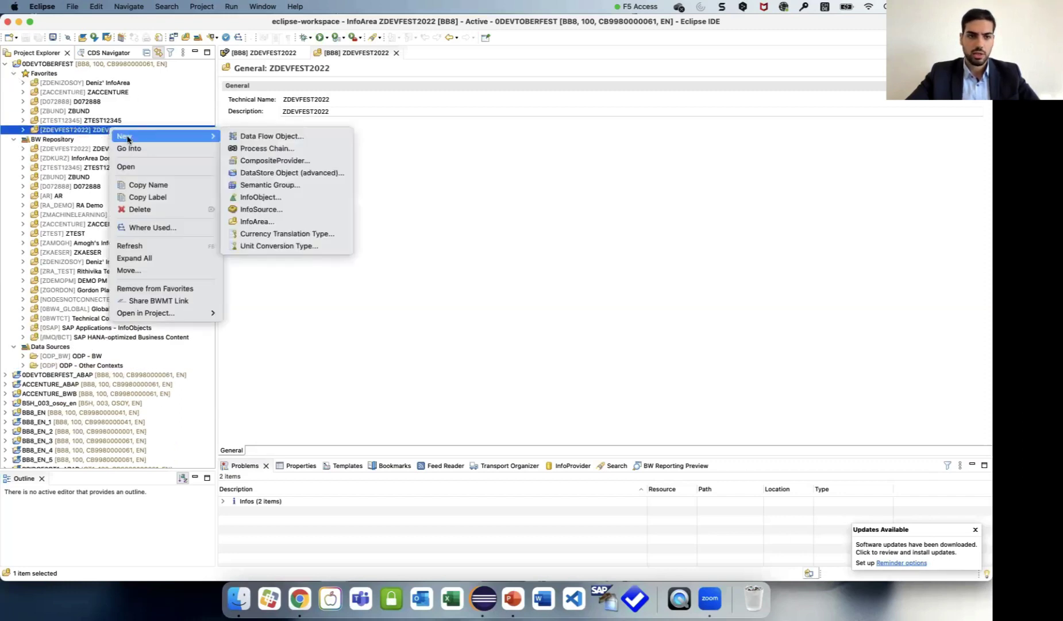
pyautogui.click(272, 142)
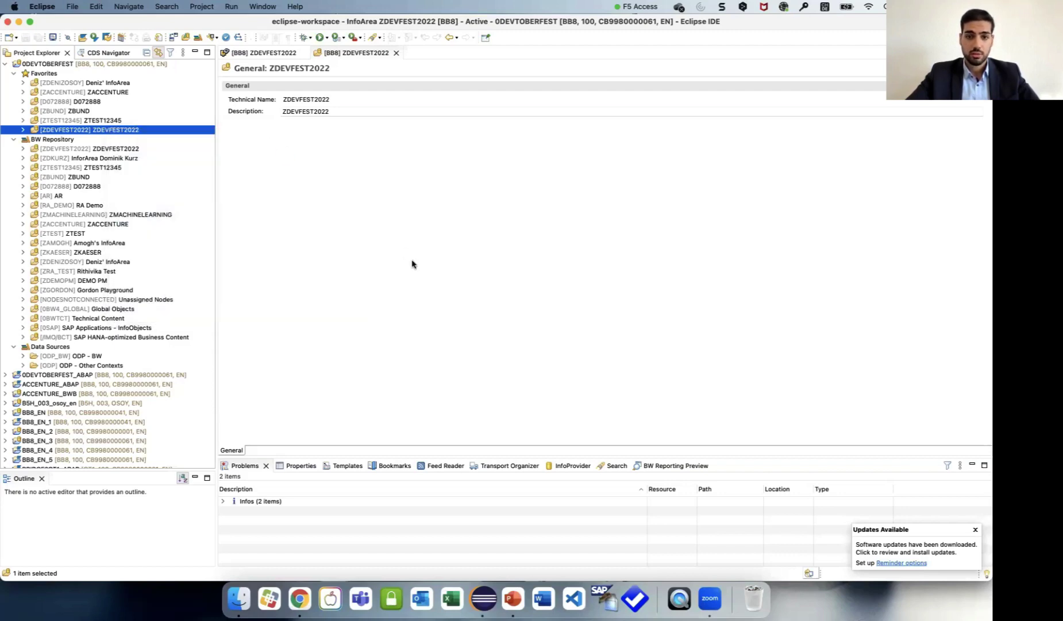
pyautogui.press('super+v')
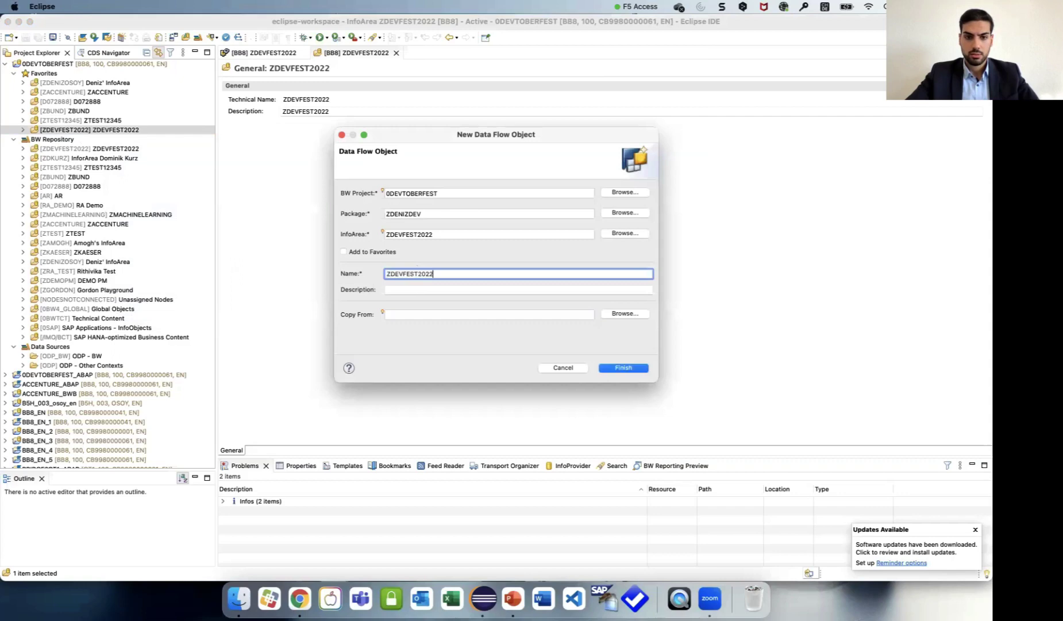
pyautogui.press('Tab')
pyautogui.press('super+v')
pyautogui.click(622, 369)
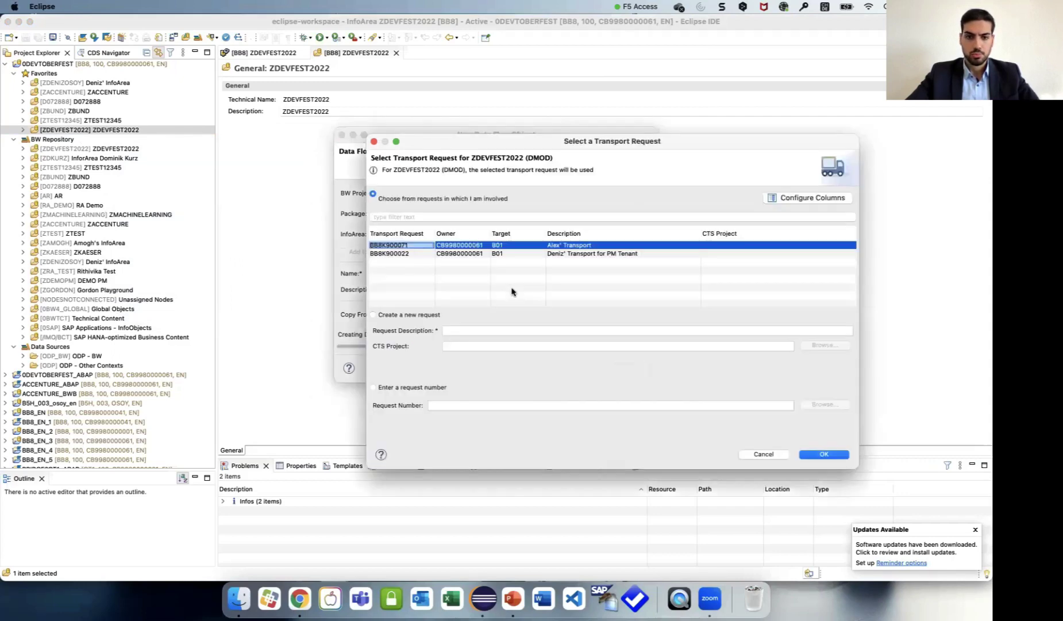
pyautogui.doubleClick(590, 255)
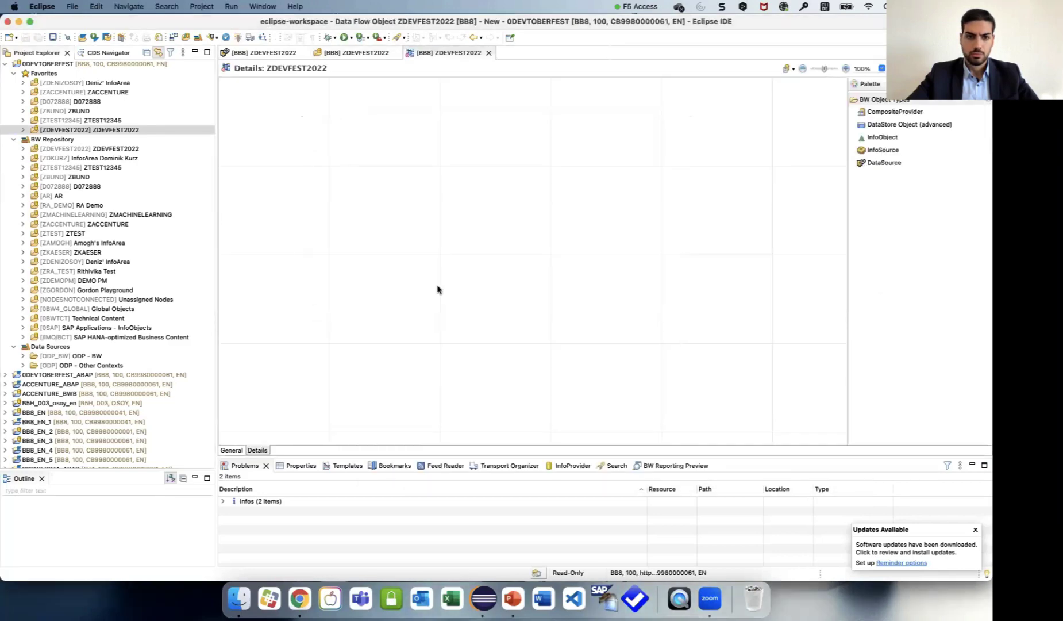
# - Add the existing DataSource ZDEVFEST2022 to the data flow
pyautogui.rightClick(402, 326)
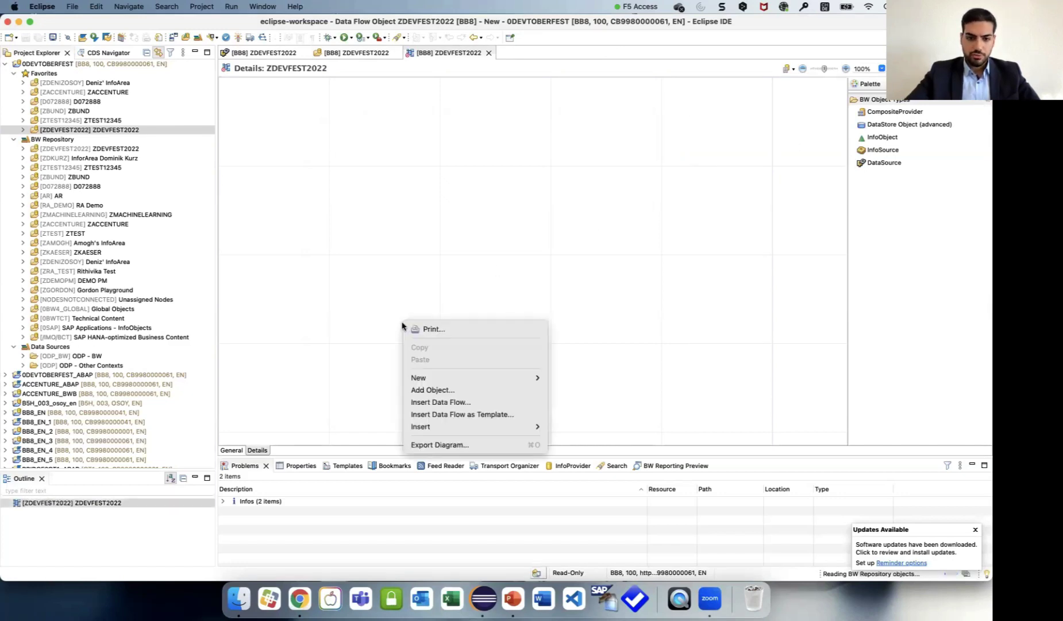
pyautogui.click(484, 389)
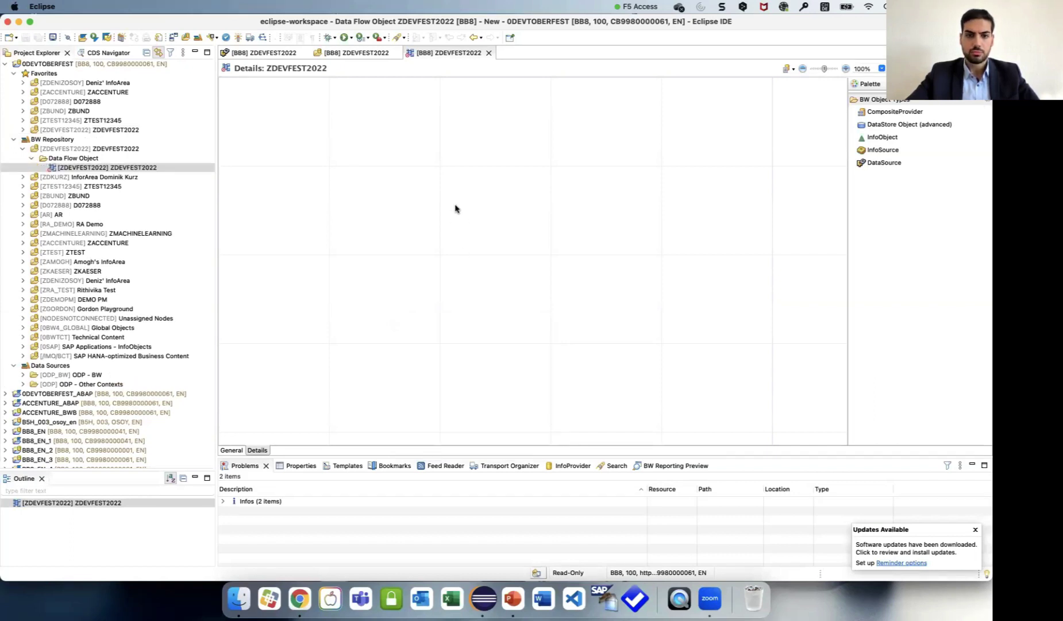
pyautogui.press('super+v')
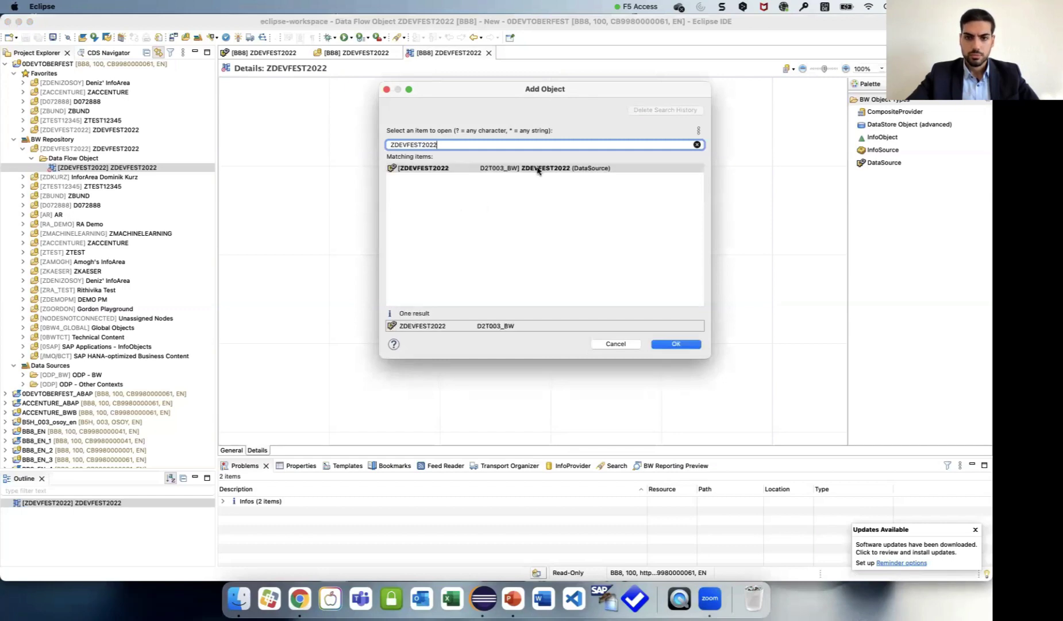
pyautogui.click(537, 170)
pyautogui.doubleClick(538, 170)
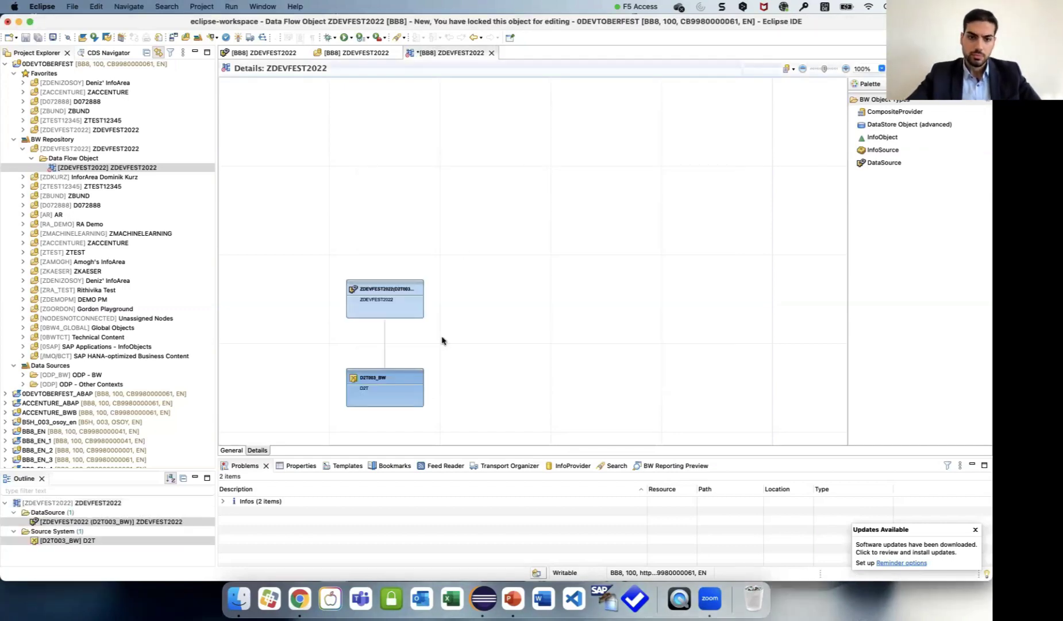
pyautogui.click(551, 206)
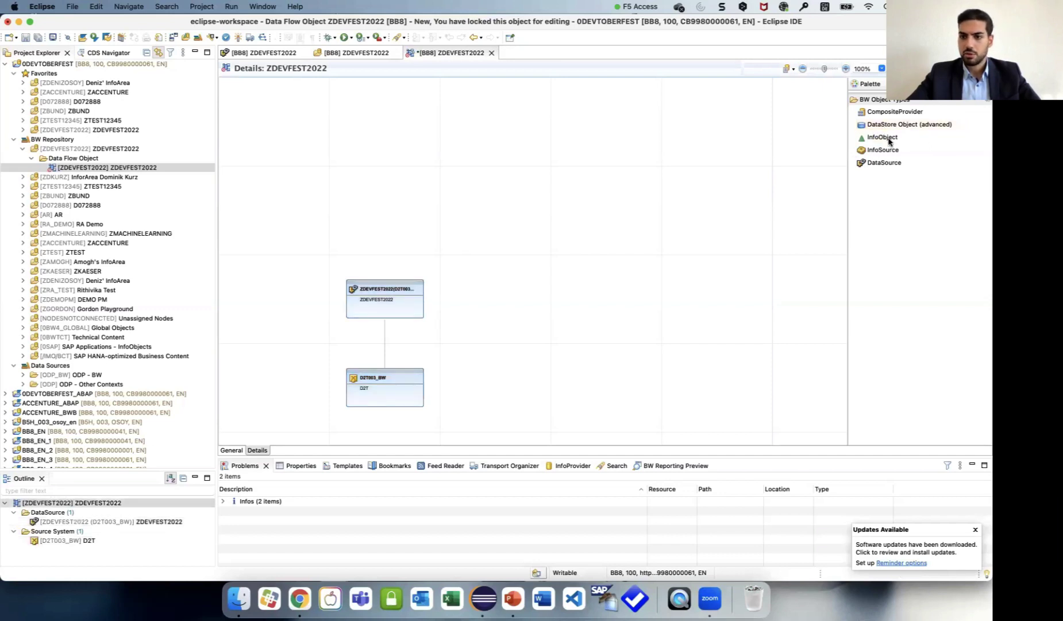
# - Place a DataStore Object (advanced) above the DataSource in the data flow and connect the DataSource to it
pyautogui.moveTo(935, 124); pyautogui.dragTo(381, 148)
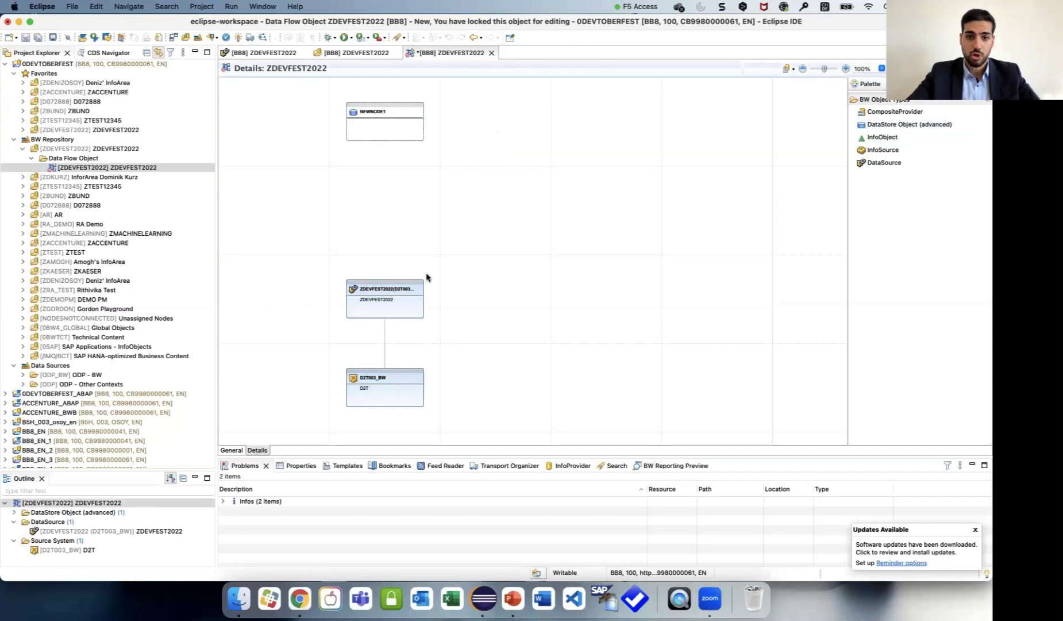
pyautogui.click(412, 296)
pyautogui.moveTo(432, 299); pyautogui.dragTo(387, 133)
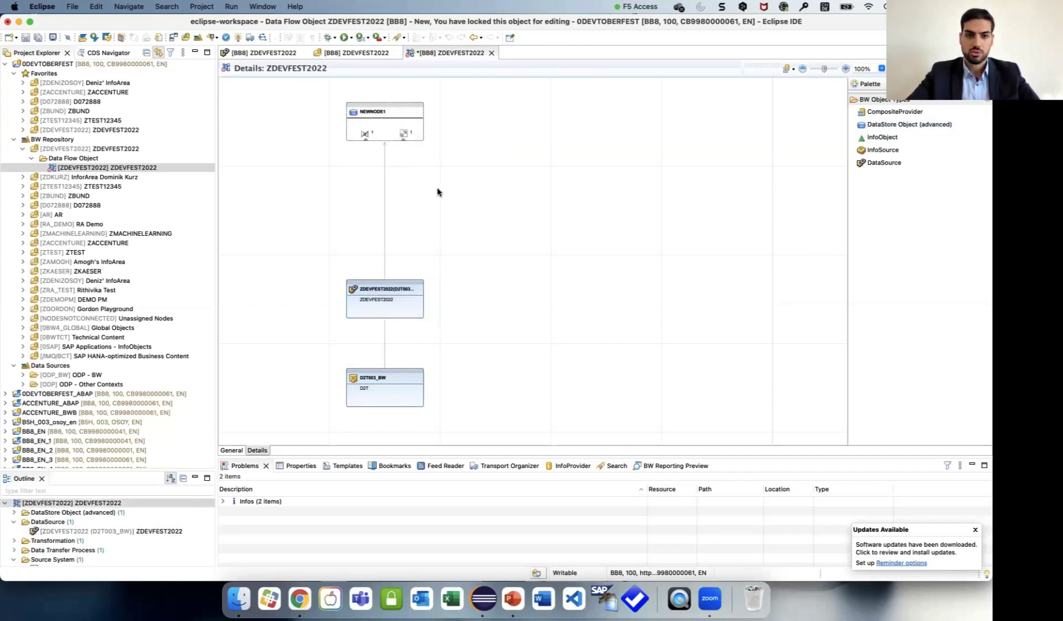
# - Start creating the DataStore Object for the NEWNODE1 node, with ZDEVFEST22 as name and description
pyautogui.click(385, 130)
pyautogui.doubleClick(384, 130)
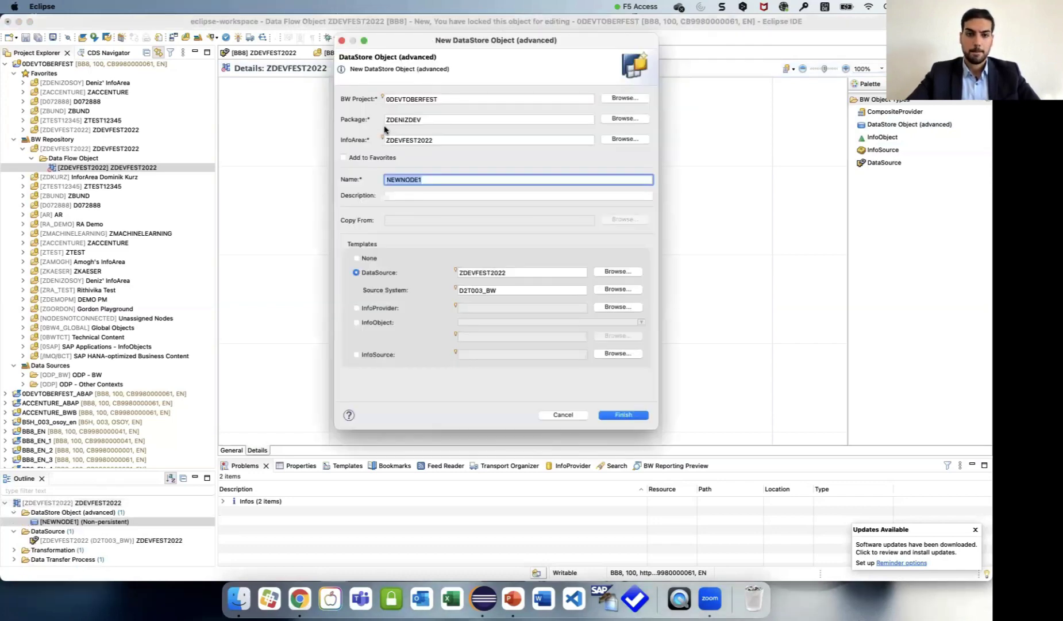
pyautogui.click(436, 196)
pyautogui.write('ZDEVFEST2022')
pyautogui.click(425, 180)
pyautogui.press('BackSpace')
pyautogui.press('BackSpace')
pyautogui.click(428, 195)
pyautogui.press('BackSpace')
pyautogui.press('BackSpace')
pyautogui.doubleClick(417, 195)
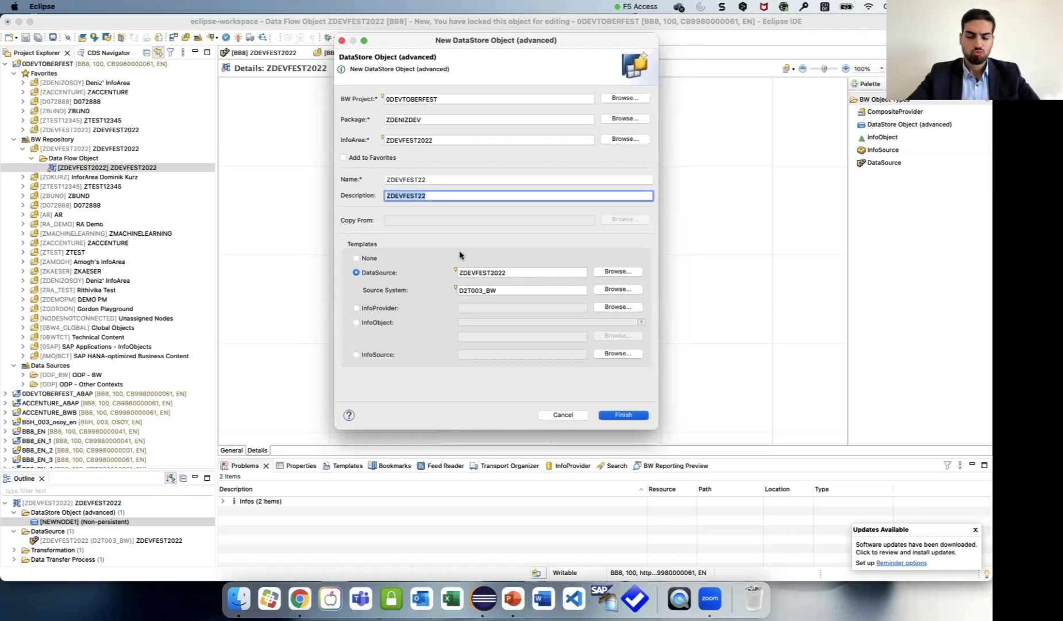
# - Shorten the DataStore Object's name and description to ZDEVFES22 and finish creating it from the DataSource template ZDEVFEST2022
pyautogui.hotkey('shift', 'Tab')
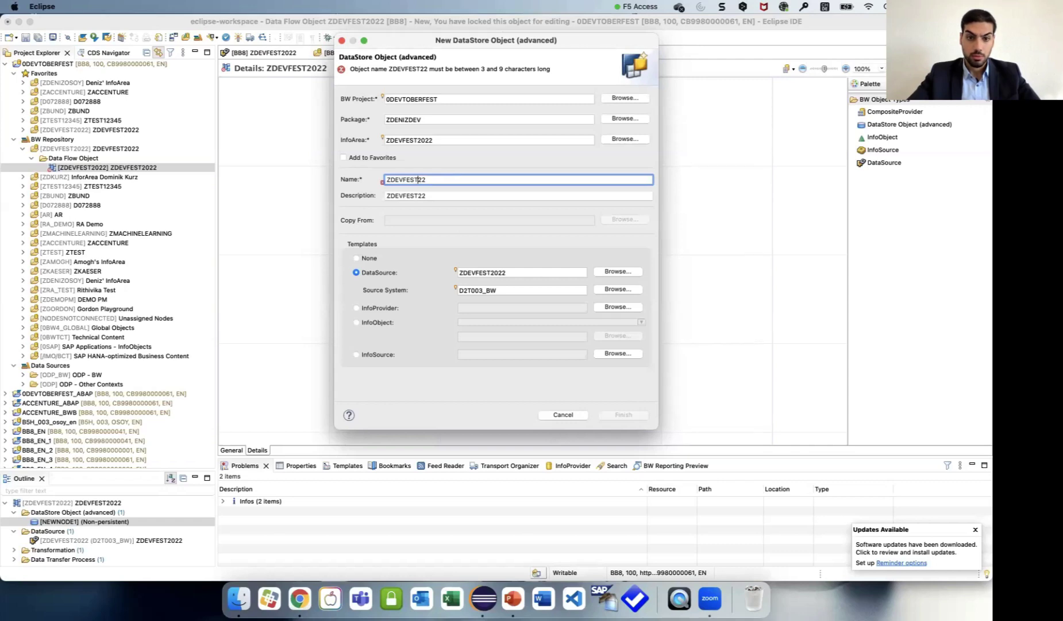
pyautogui.click(413, 180)
pyautogui.press('Delete')
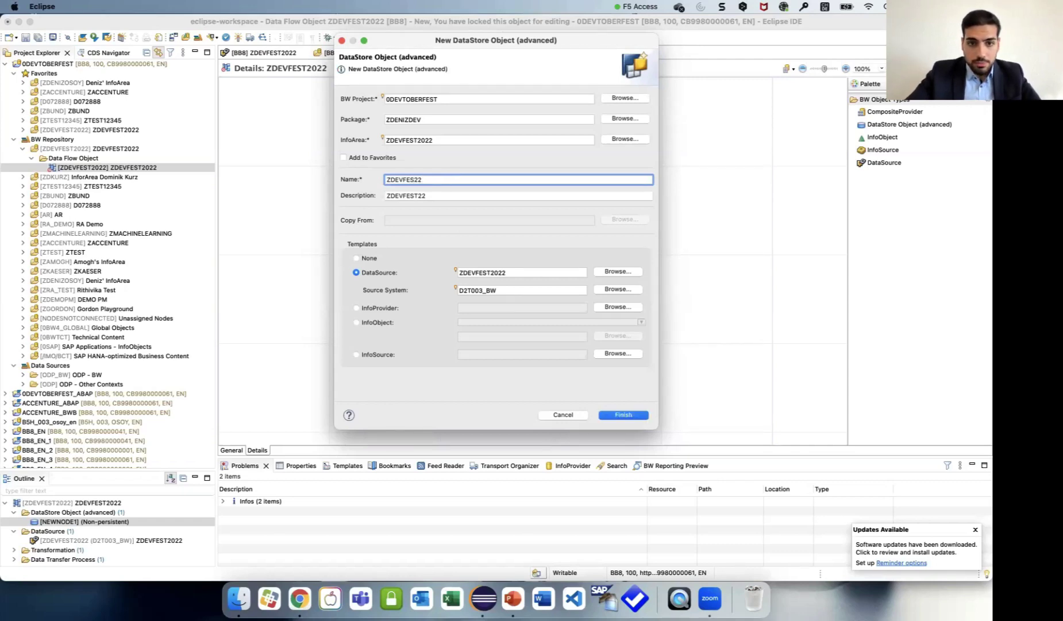
pyautogui.press('Tab')
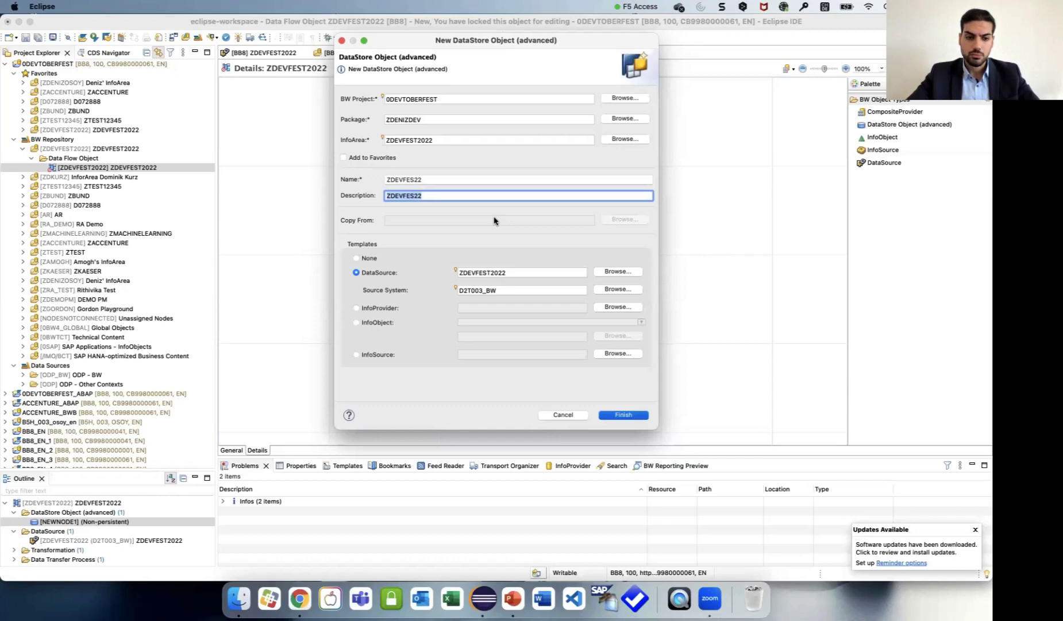
pyautogui.press('Return')
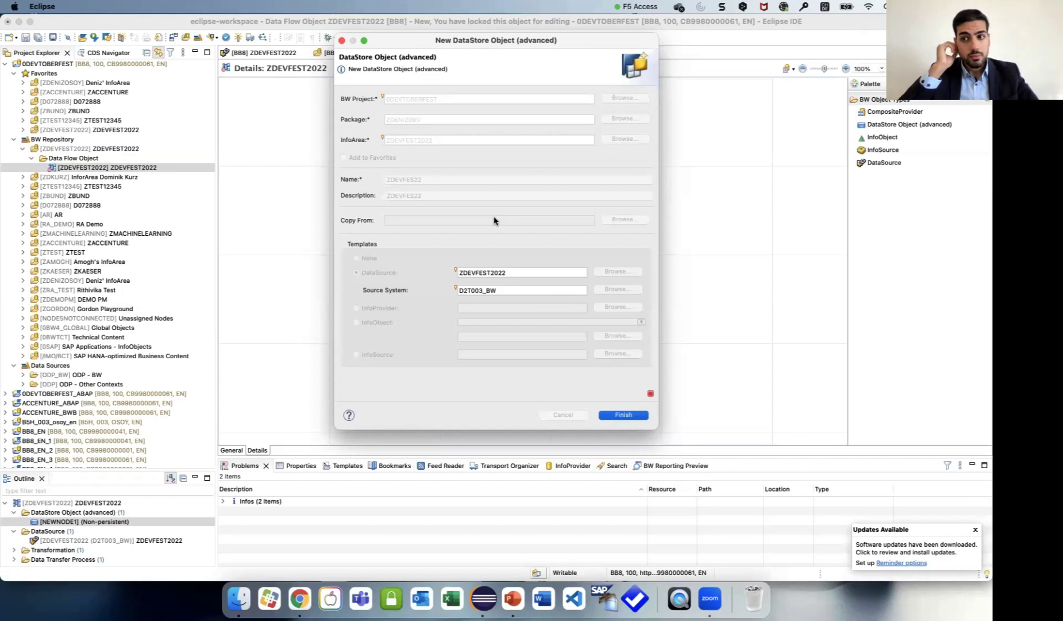
# - Finish creating the DataStore Object ZDEVFES22 under the transport request for the PM Tenant and activate it
pyautogui.click(619, 416)
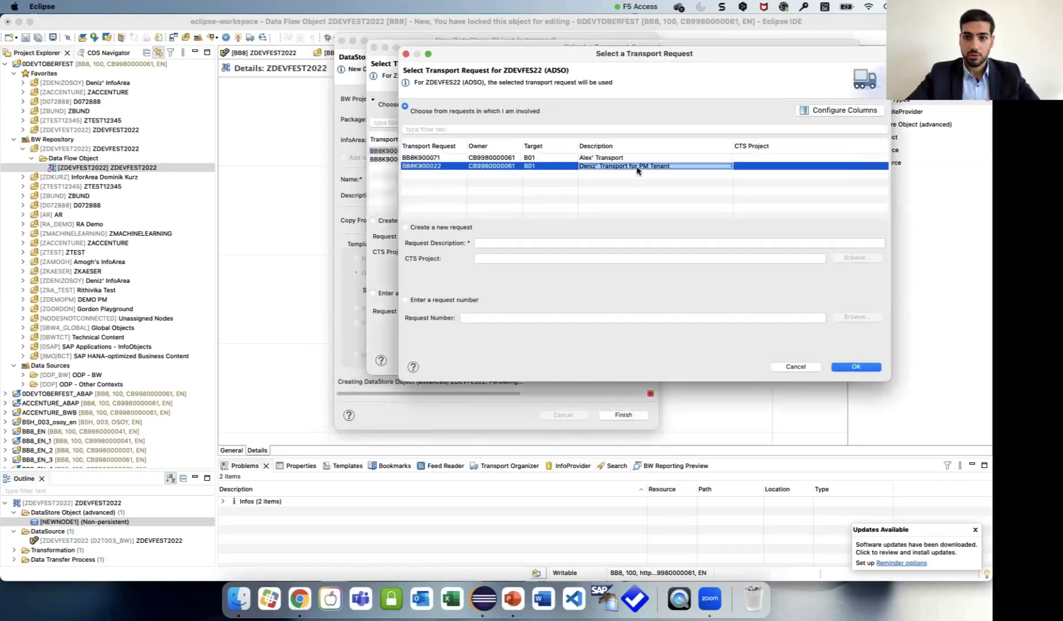
pyautogui.doubleClick(604, 160)
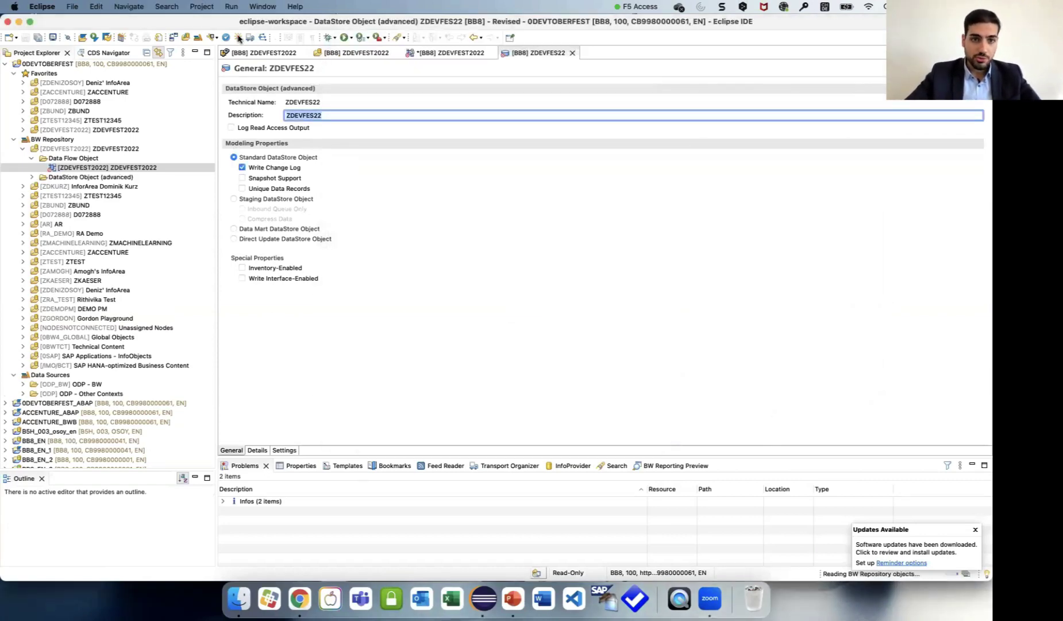
pyautogui.press('super+F3')
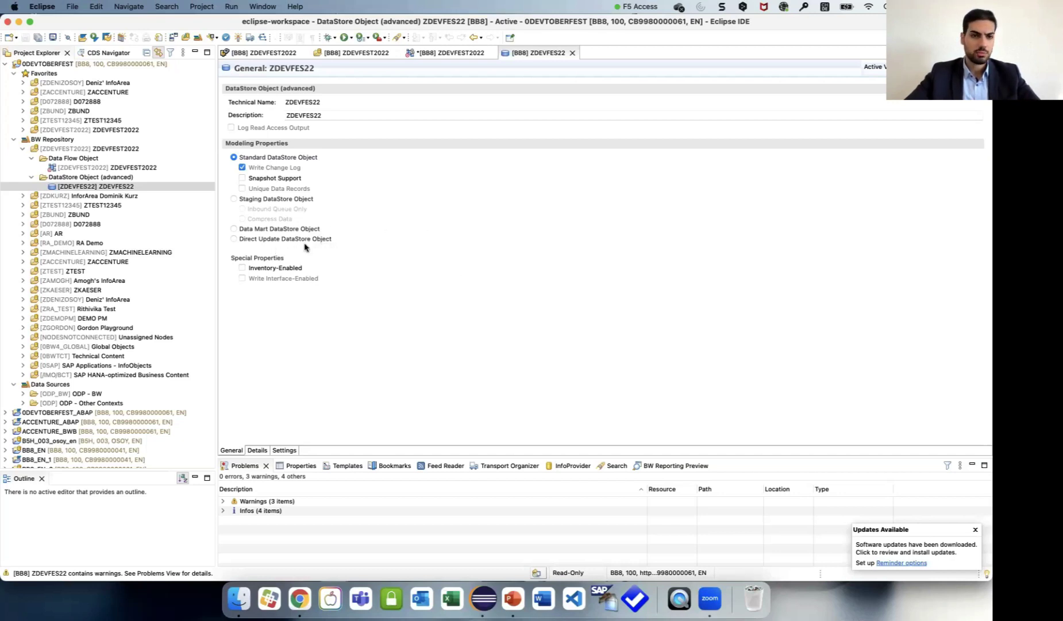
# - Create a transformation from DataSource ZDEVFEST2022 to DataStore Object ZDEVFES22 in the data flow, assigned to the PM Tenant transport request
pyautogui.click(417, 54)
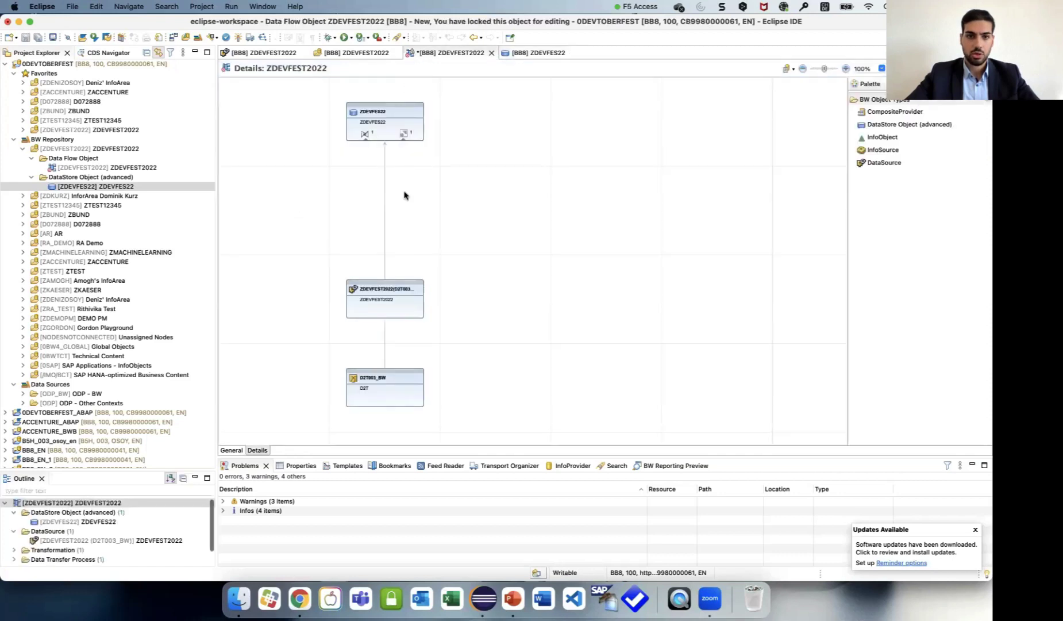
pyautogui.click(366, 133)
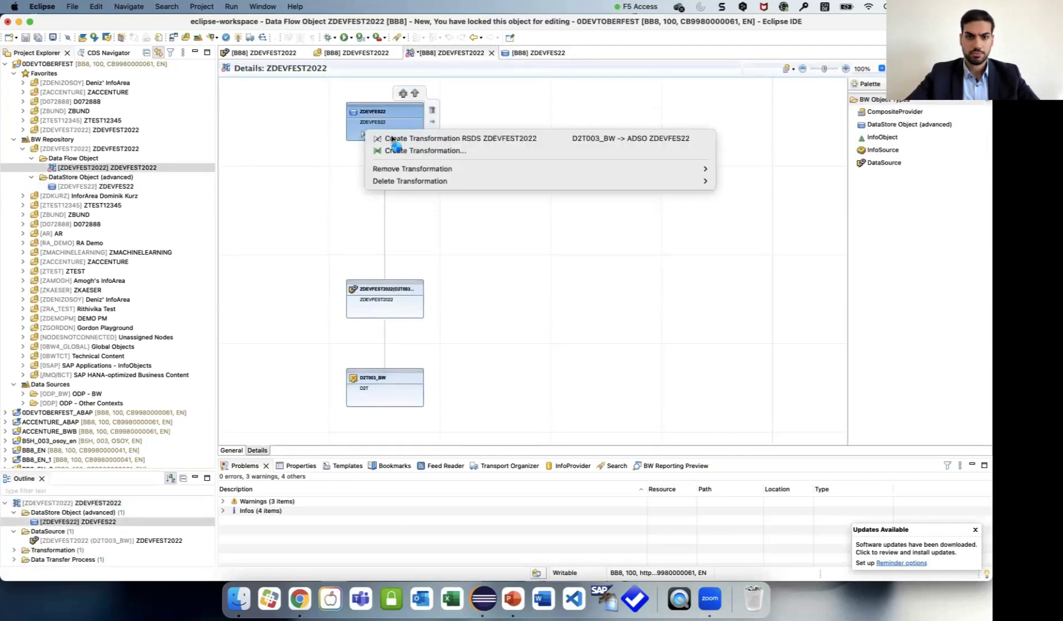
pyautogui.click(399, 140)
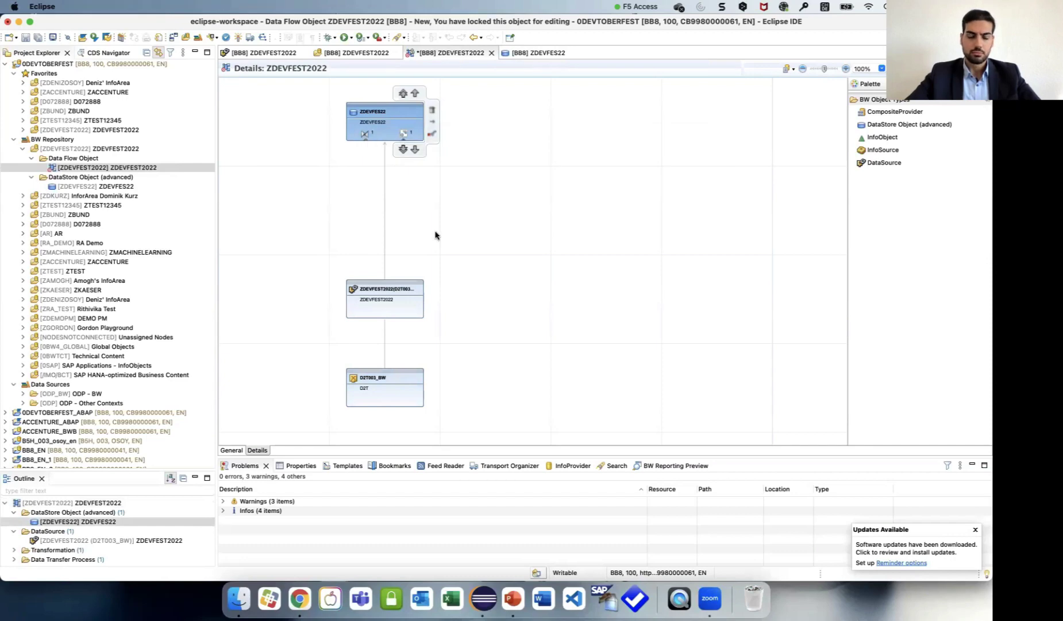
pyautogui.click(630, 389)
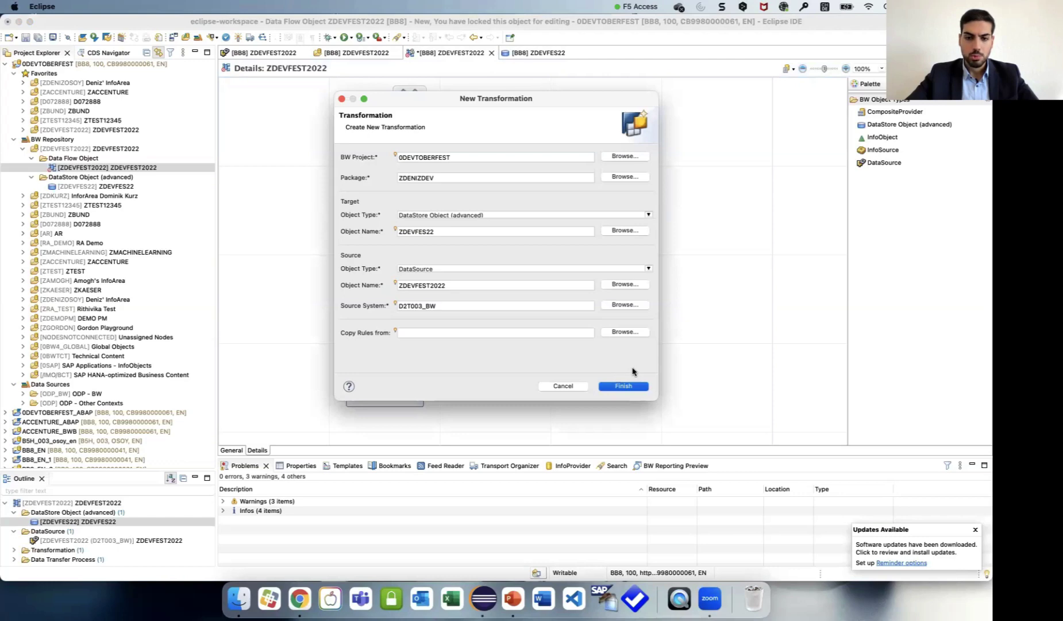
pyautogui.press('Return')
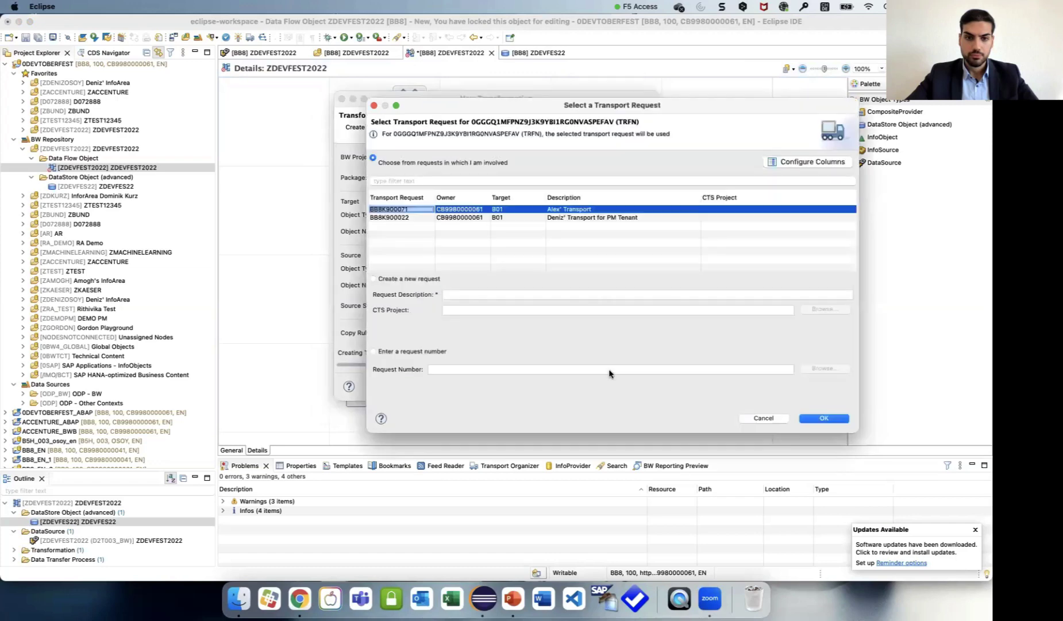
pyautogui.click(628, 218)
pyautogui.press('Return')
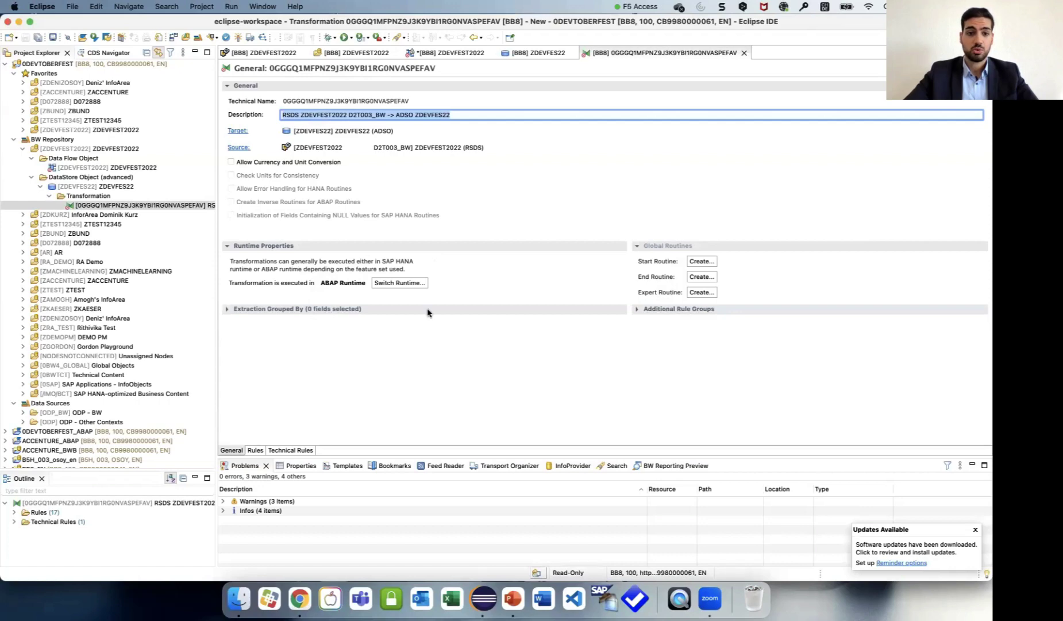
# - Switch the transformation from the ABAP runtime to the SAP HANA runtime and activate it
pyautogui.click(400, 285)
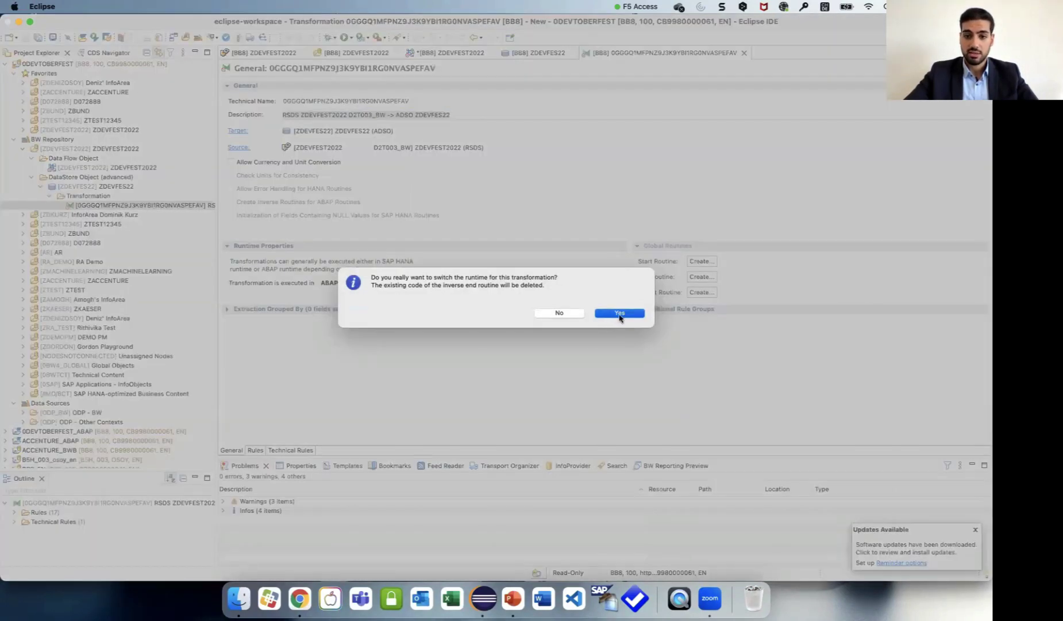
pyautogui.click(619, 314)
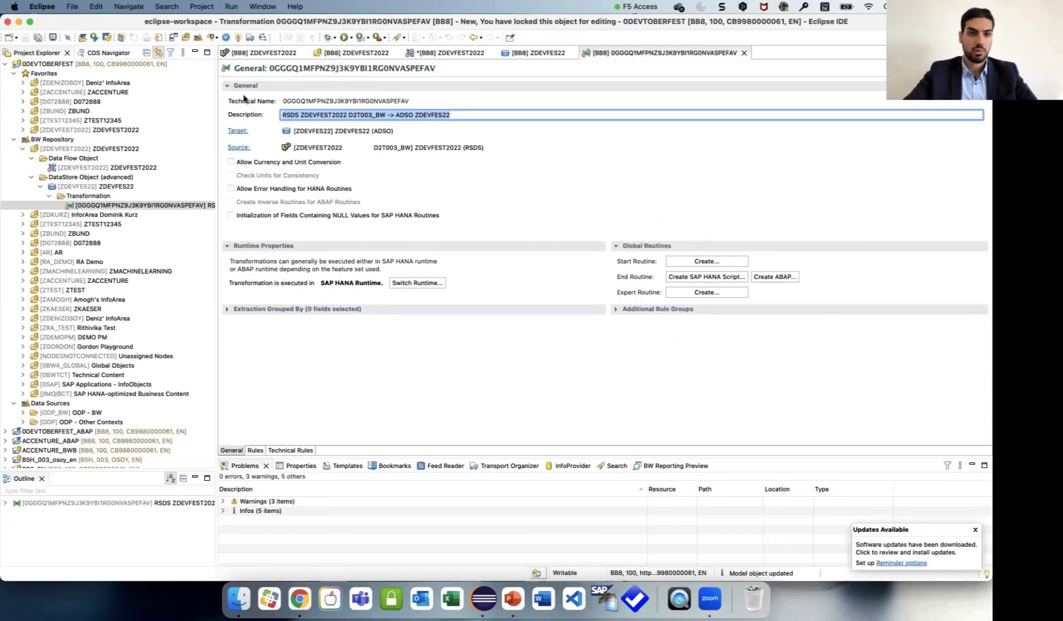
pyautogui.click(238, 37)
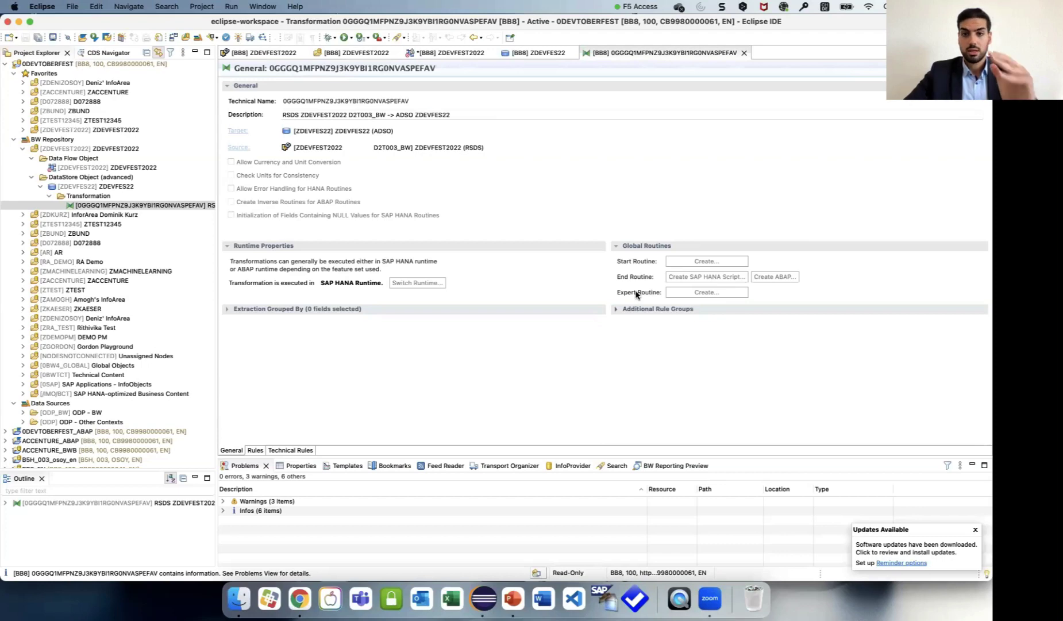
# - Create a data transfer process from DataSource ZDEVFEST2022 to ZDEVFES22 in the data flow, assigned to the PM Tenant transport request
pyautogui.click(439, 56)
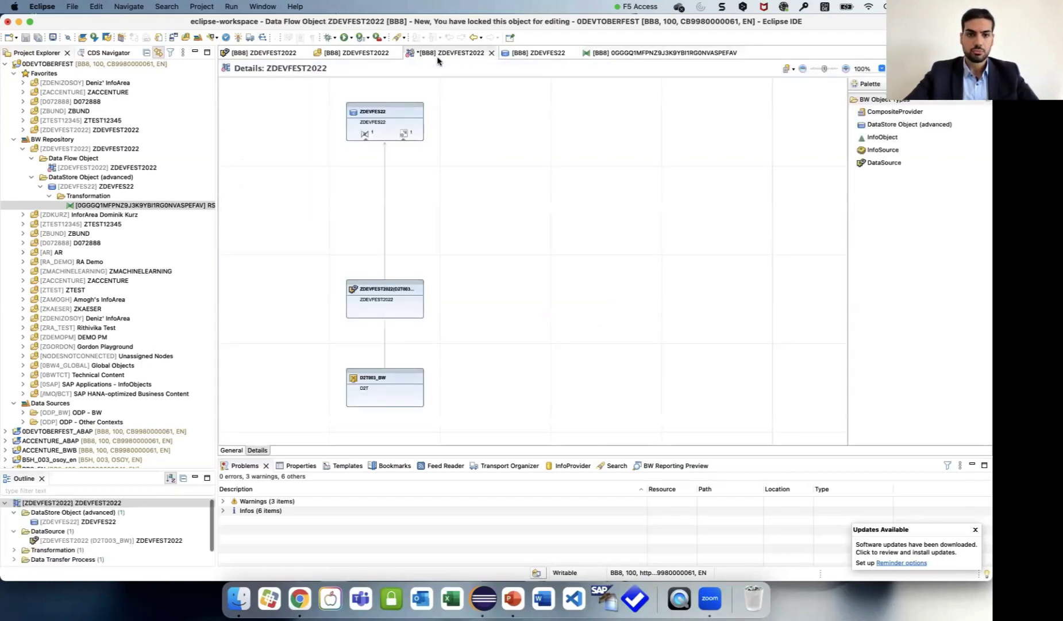
pyautogui.click(404, 135)
pyautogui.click(405, 134)
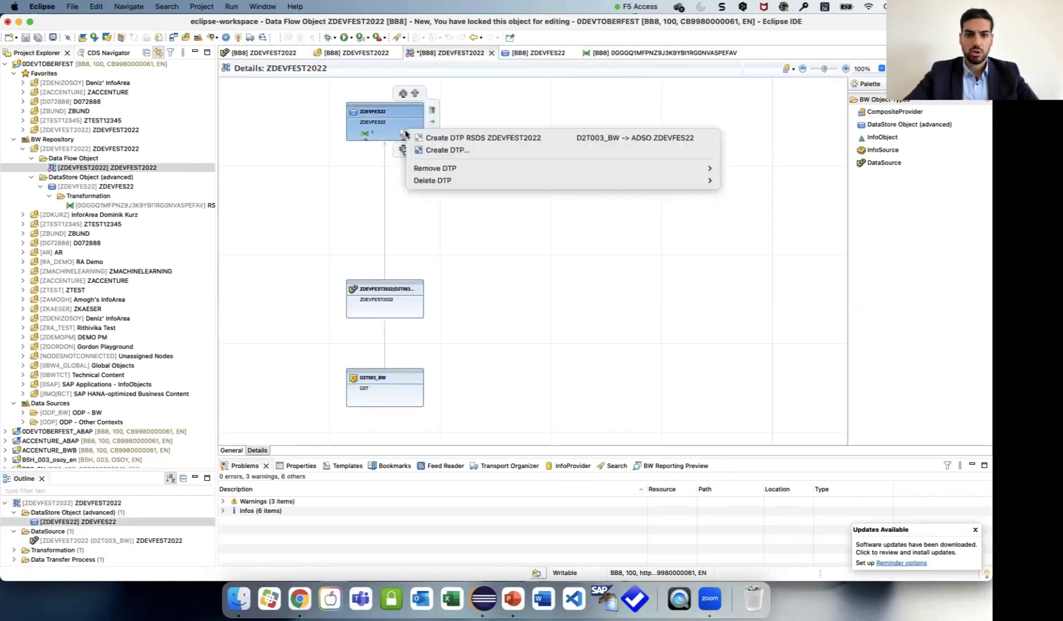
pyautogui.click(448, 138)
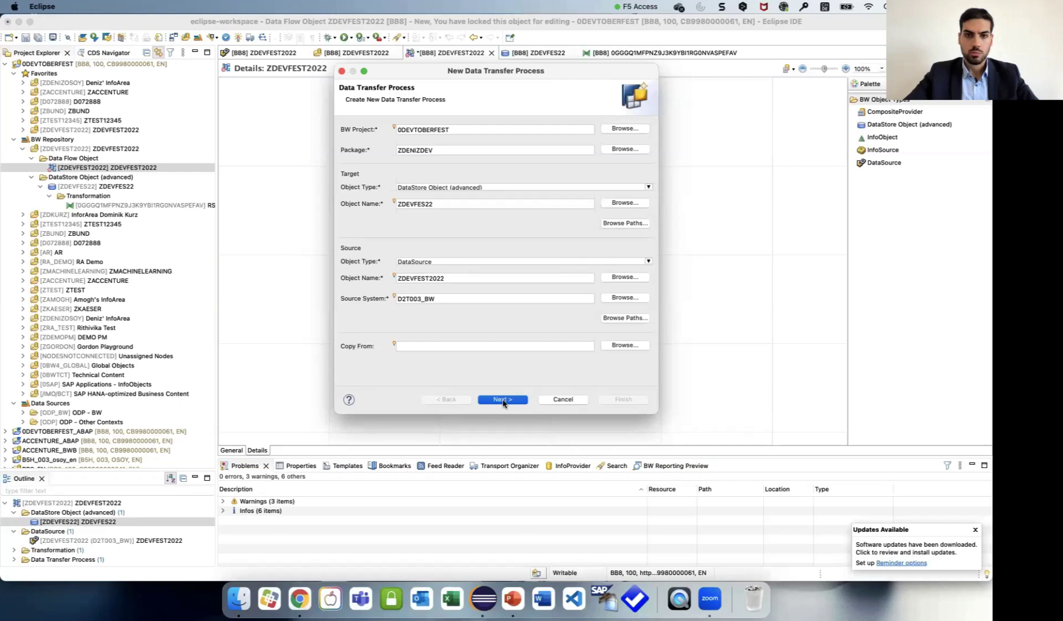
pyautogui.click(503, 401)
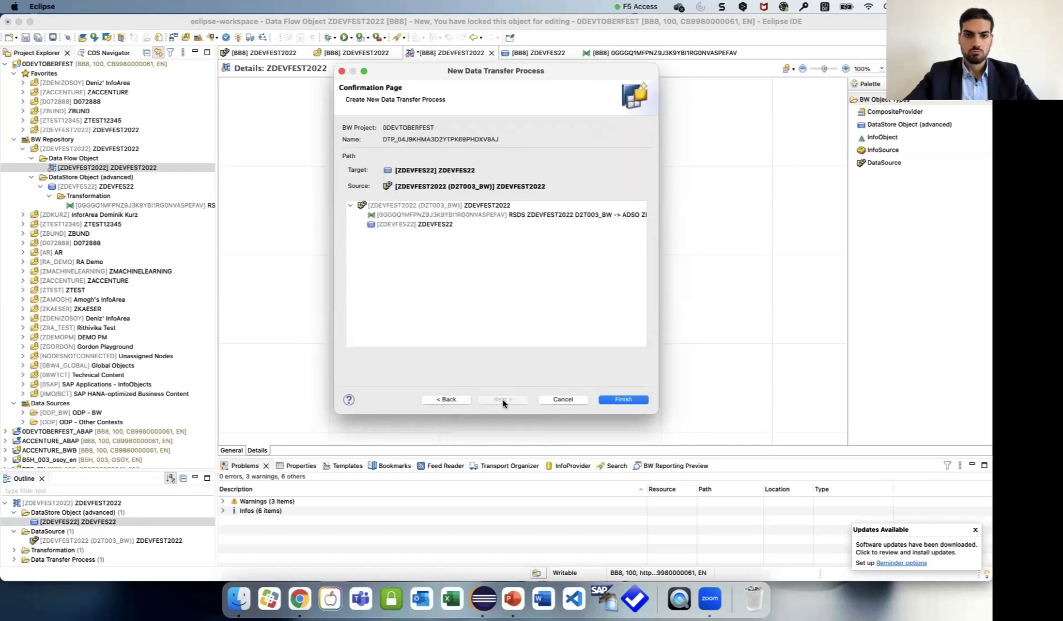
pyautogui.click(619, 402)
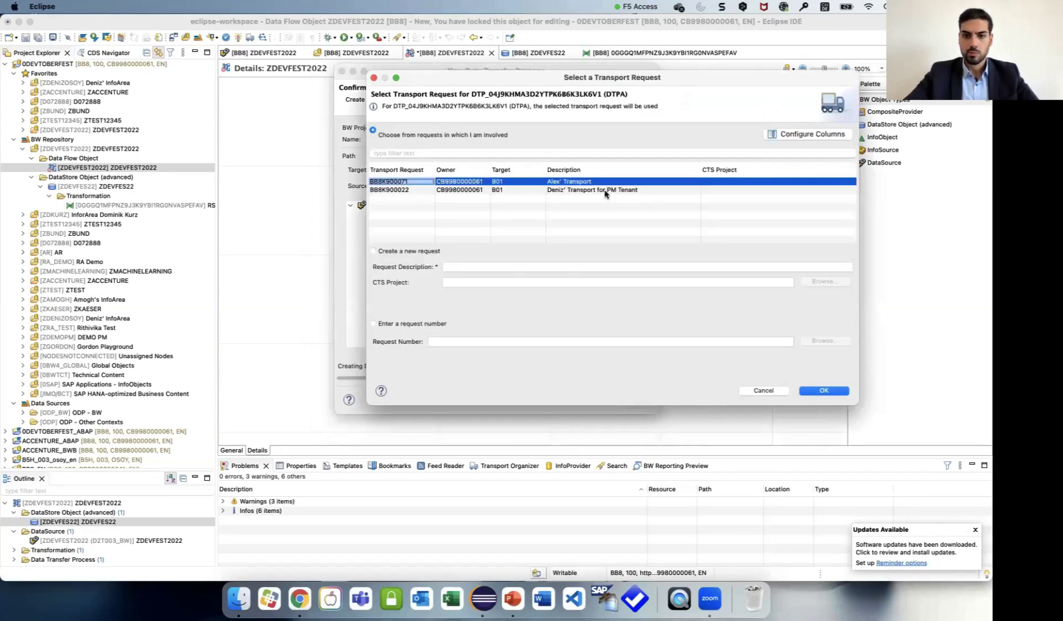
pyautogui.click(605, 194)
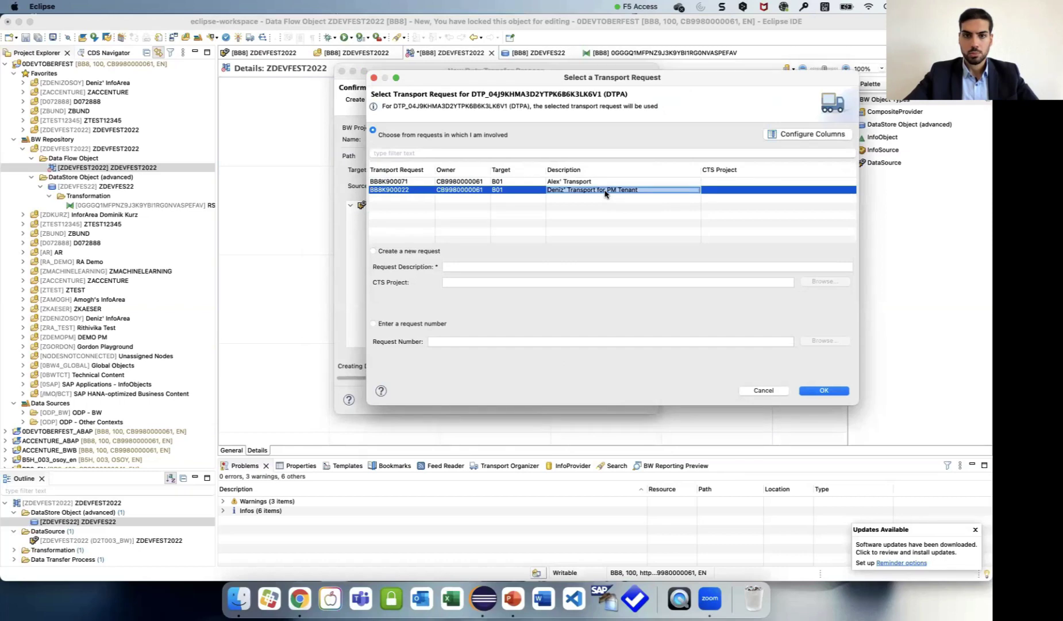
pyautogui.doubleClick(605, 194)
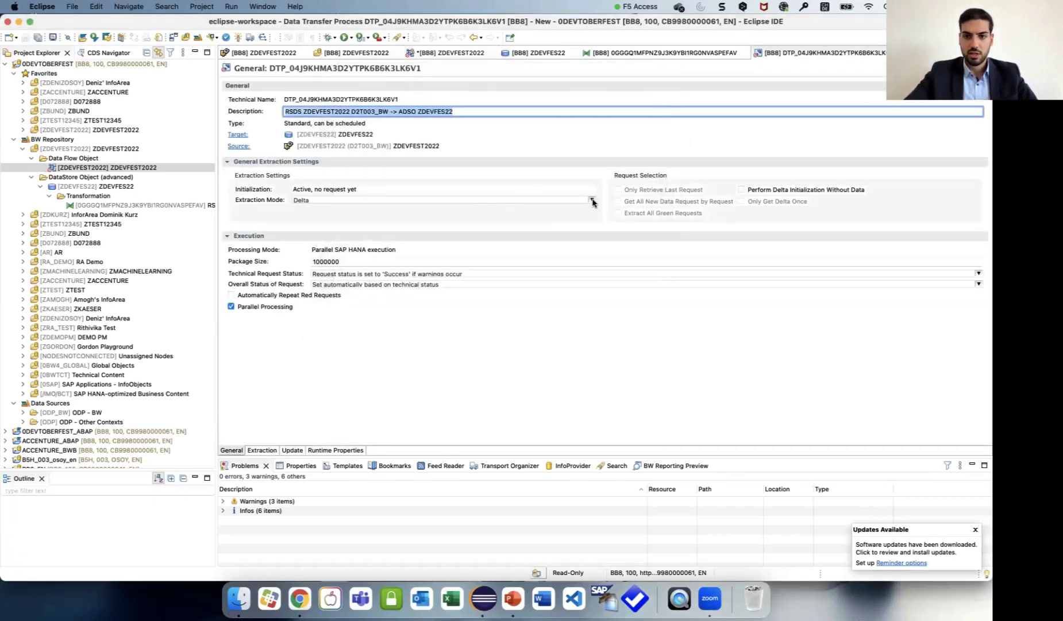
# - Set the data transfer process's extraction mode to Full and open its extraction settings with the filter fields
pyautogui.click(593, 201)
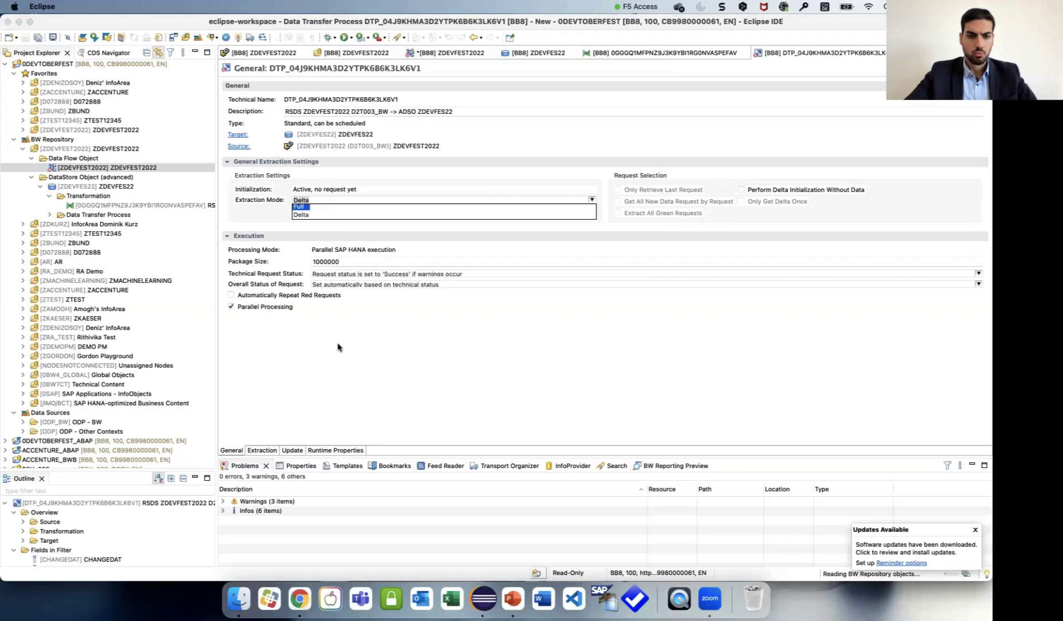
pyautogui.press('Return')
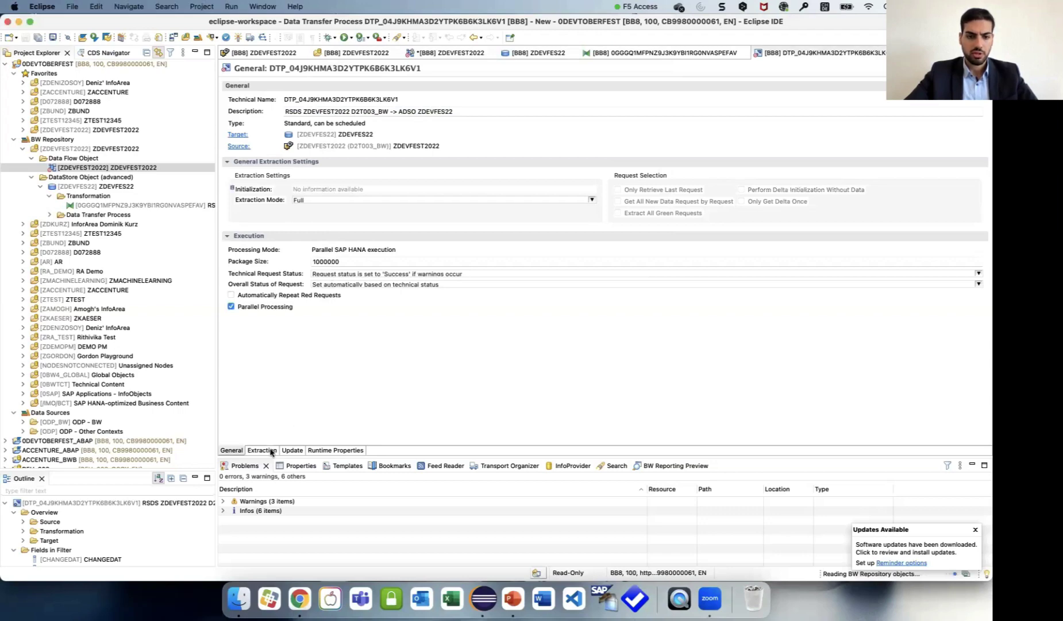
pyautogui.click(270, 451)
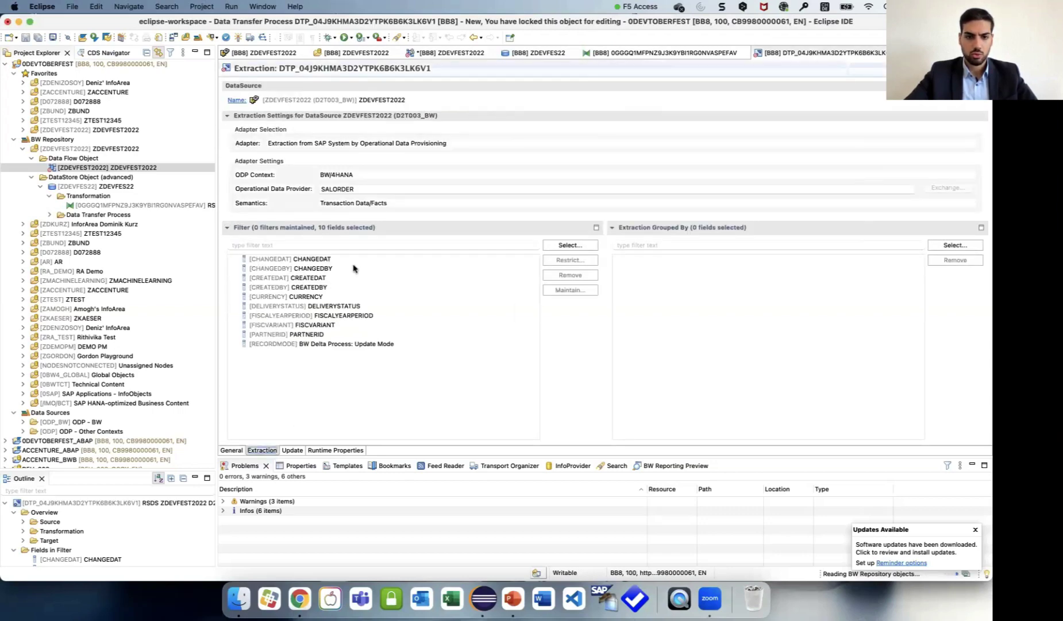
pyautogui.click(326, 262)
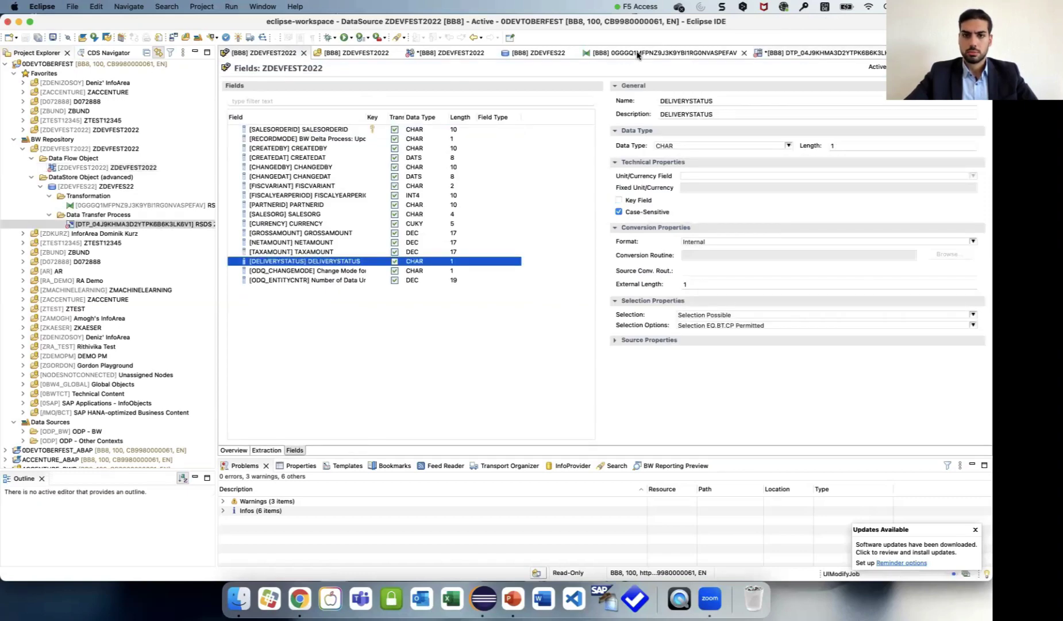
# - Bring up the transformation's editor and close it, returning to the data transfer process's extraction settings
pyautogui.click(637, 52)
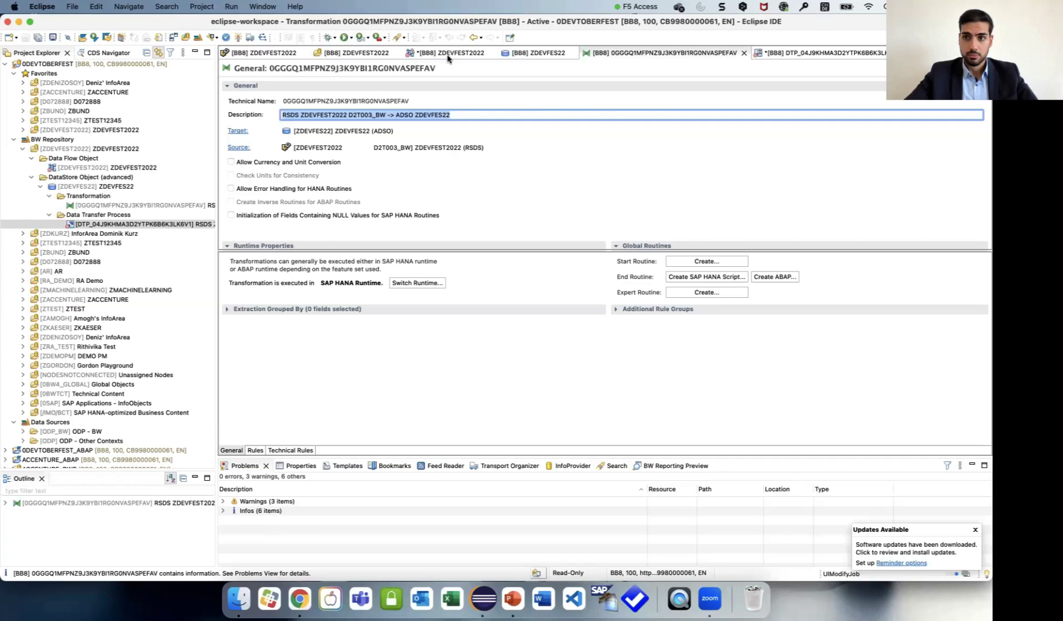
pyautogui.moveTo(660, 53); pyautogui.dragTo(754, 62)
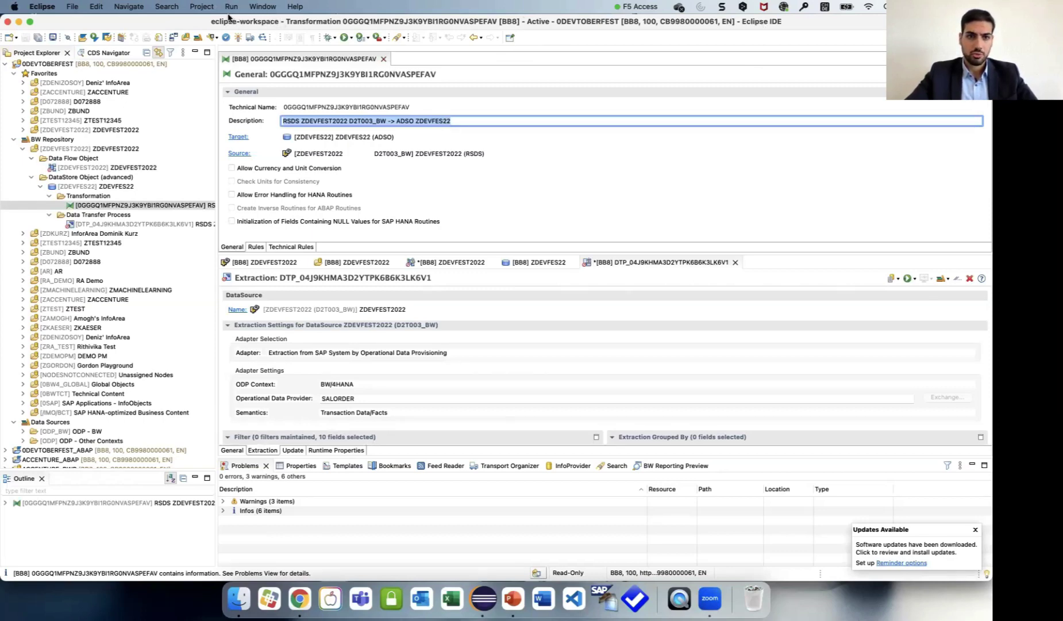
pyautogui.click(383, 59)
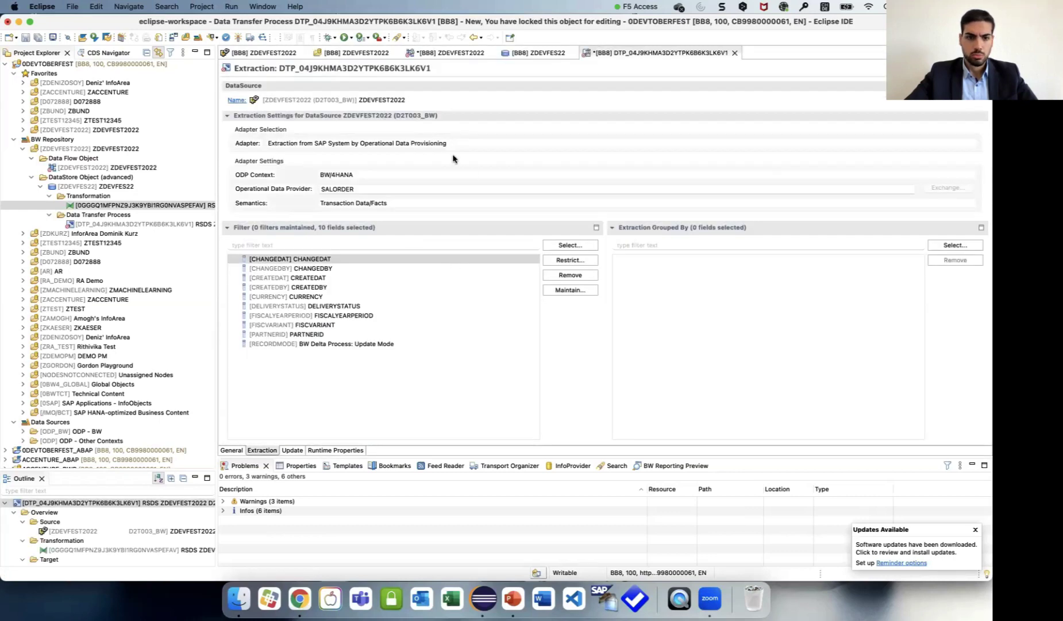
# - Restrict the CHANGEDAT filter field by adding the values 20160101 and 20200101 to its filter definition
pyautogui.click(362, 269)
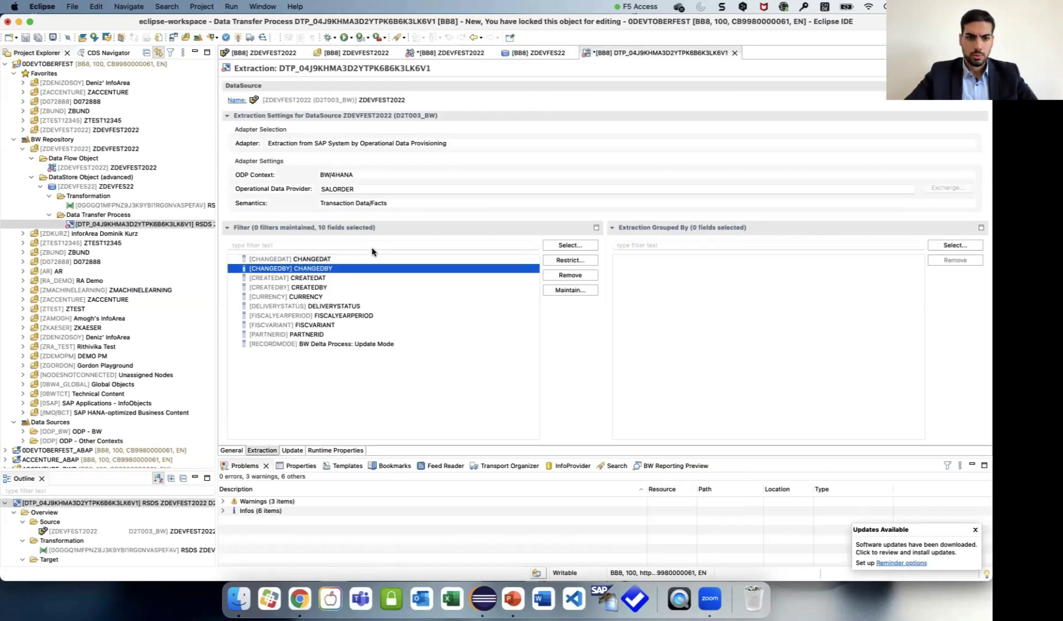
pyautogui.click(328, 259)
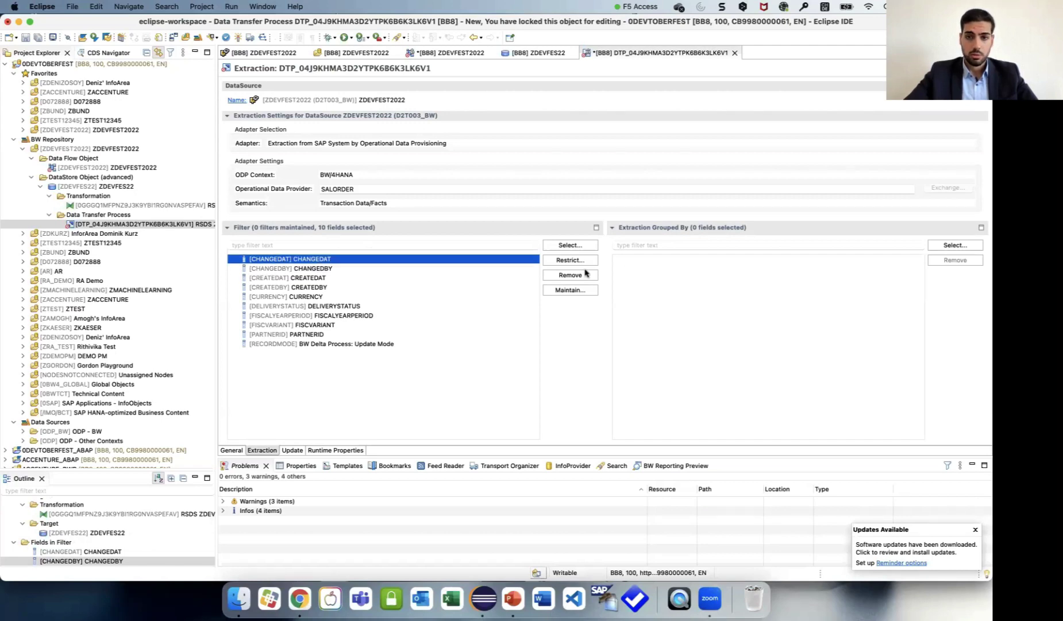
pyautogui.click(569, 261)
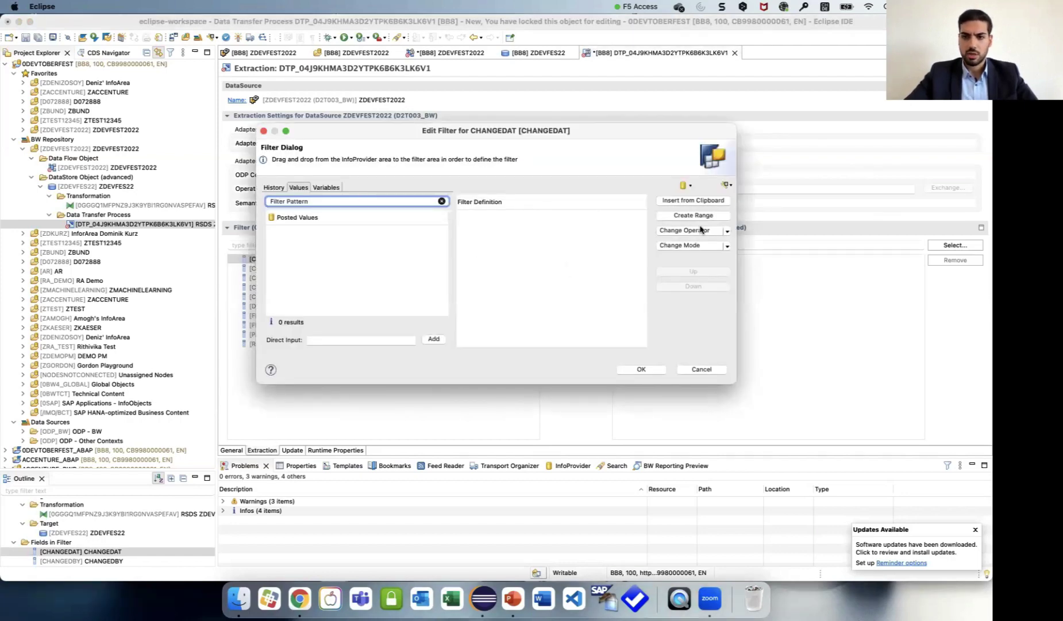
pyautogui.click(321, 338)
pyautogui.write('20160101')
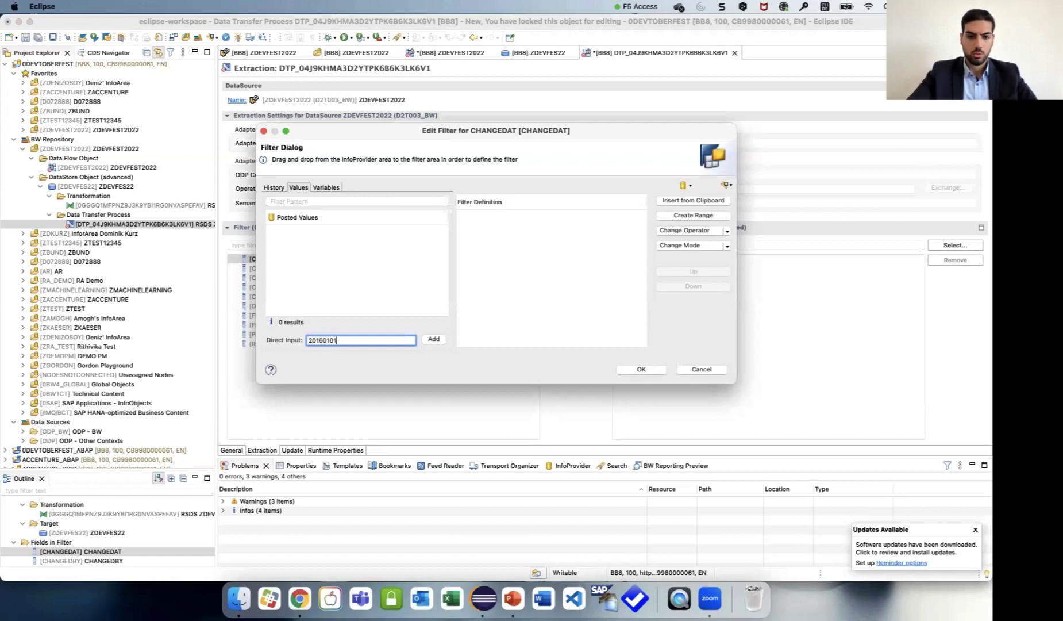
pyautogui.click(435, 340)
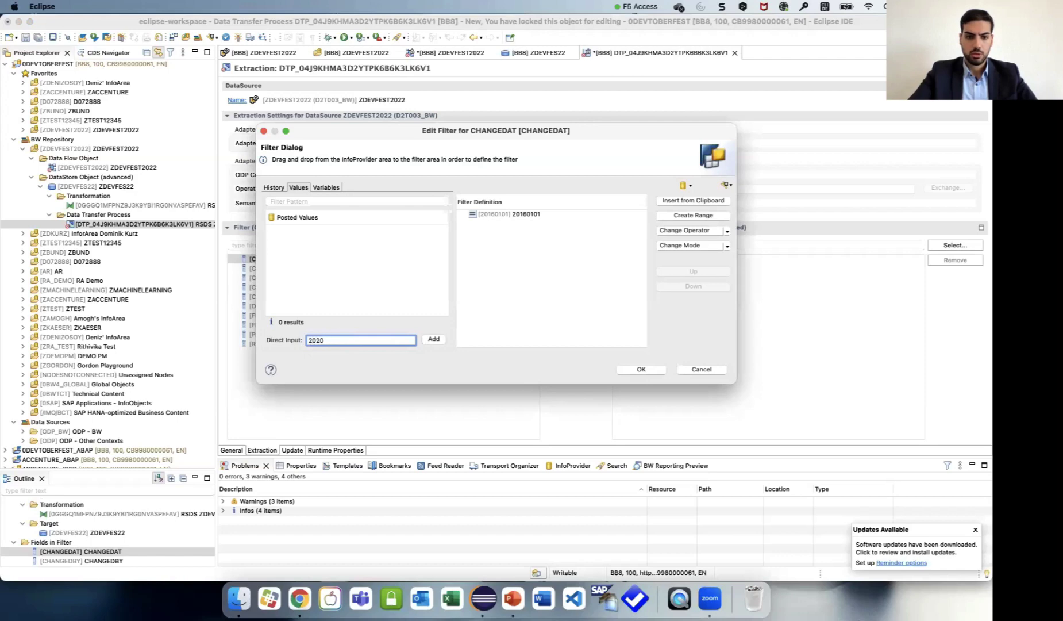
pyautogui.click(361, 336)
pyautogui.write('20200101')
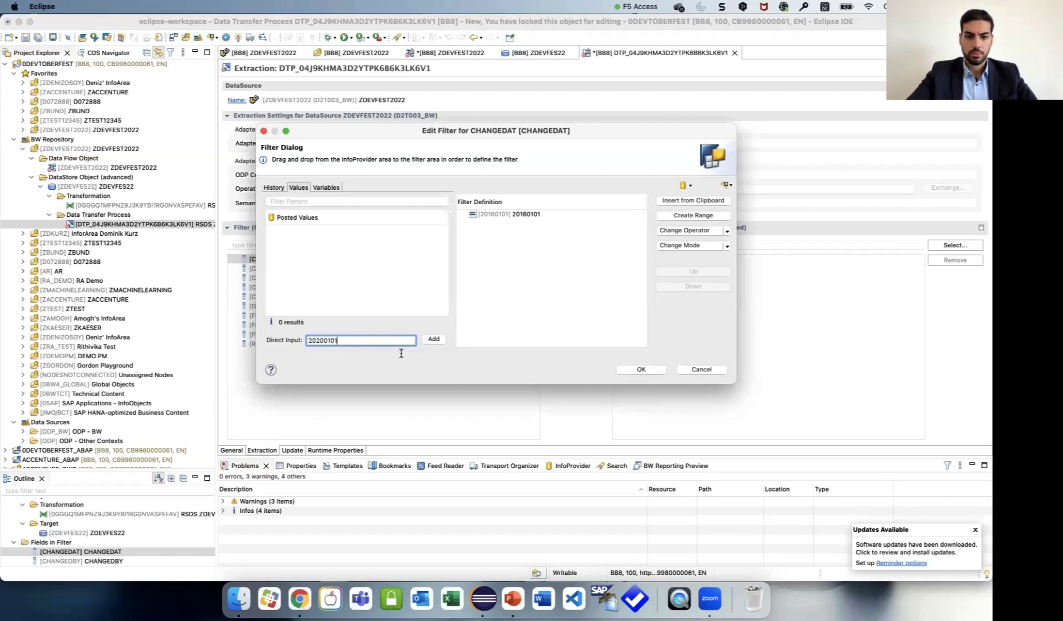
pyautogui.click(436, 340)
# - Combine both CHANGEDAT values into one range from 20160101 to 20200101 and apply the filter
pyautogui.click(538, 222)
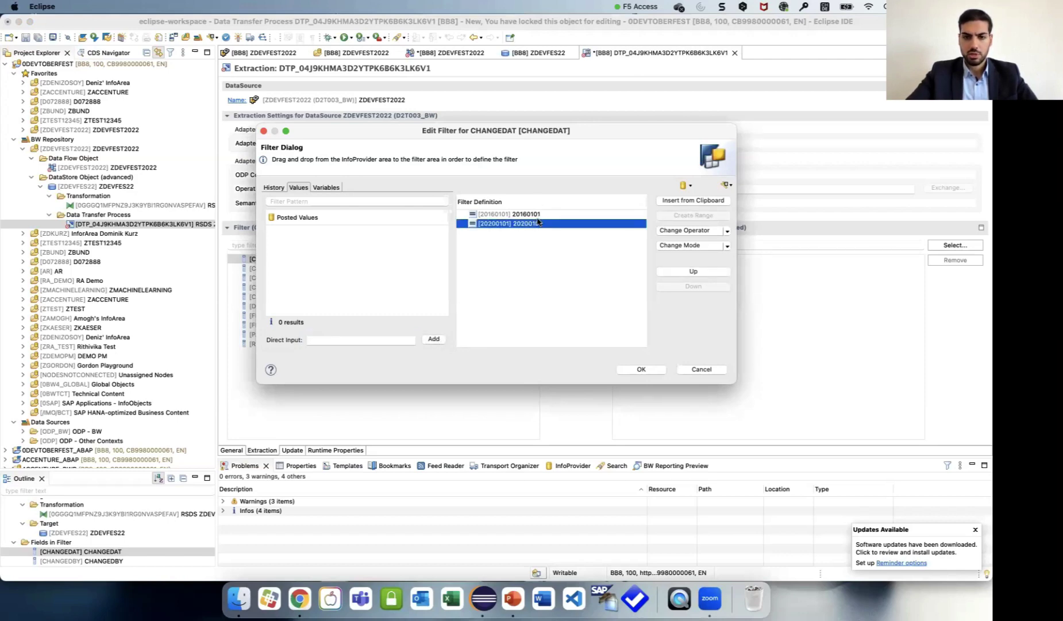
pyautogui.keyDown('shift'); pyautogui.click(538, 215); pyautogui.keyUp('shift')
pyautogui.click(683, 215)
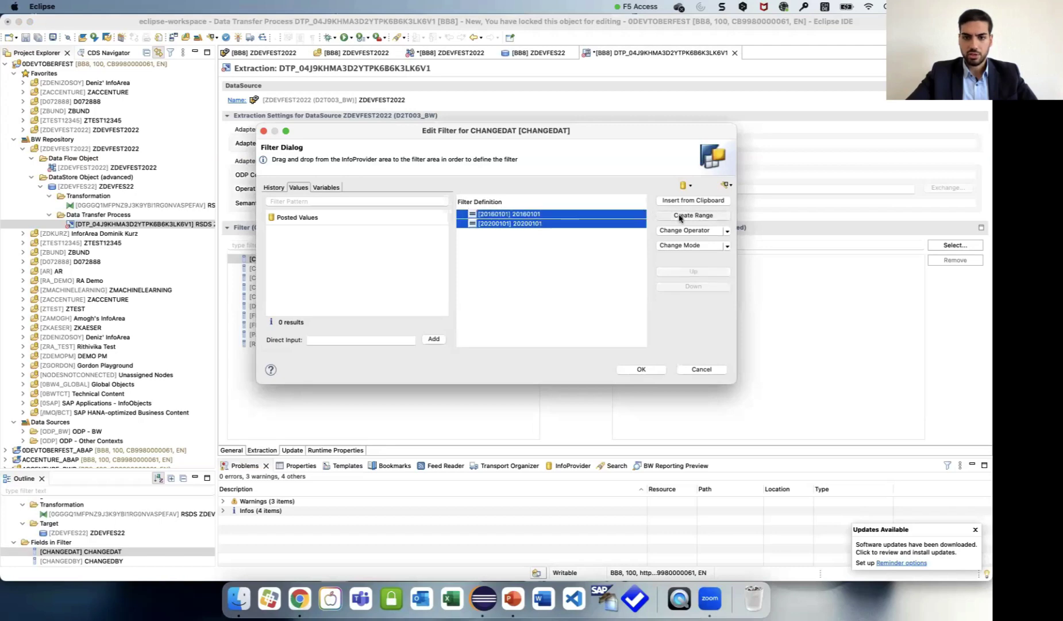
pyautogui.click(641, 370)
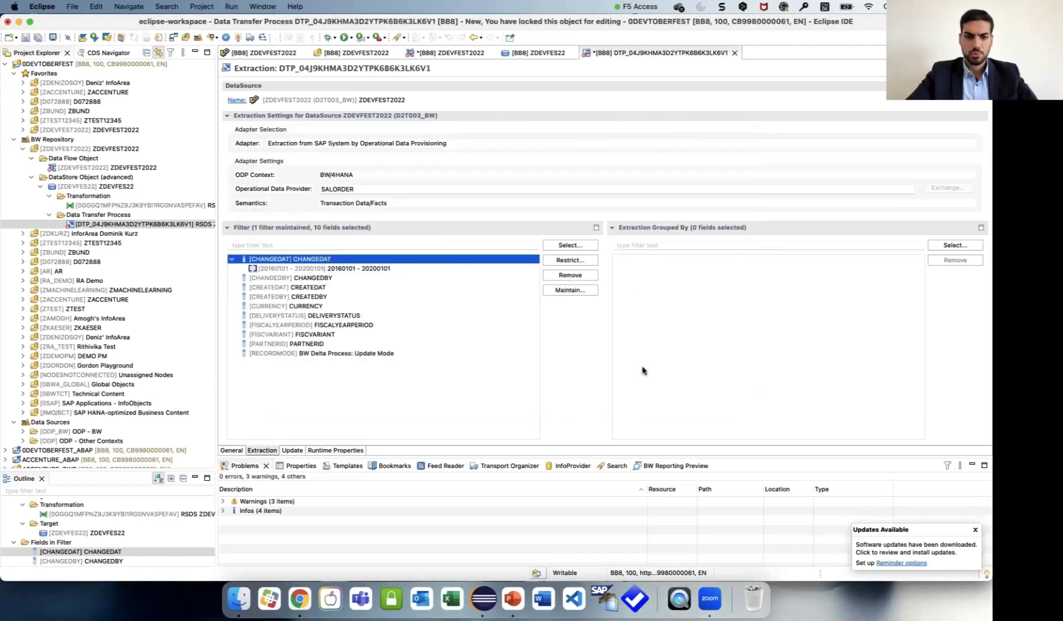
# - Activate the data transfer process with its CHANGEDAT filter and the data flow object ZDEVFEST2022
pyautogui.click(363, 269)
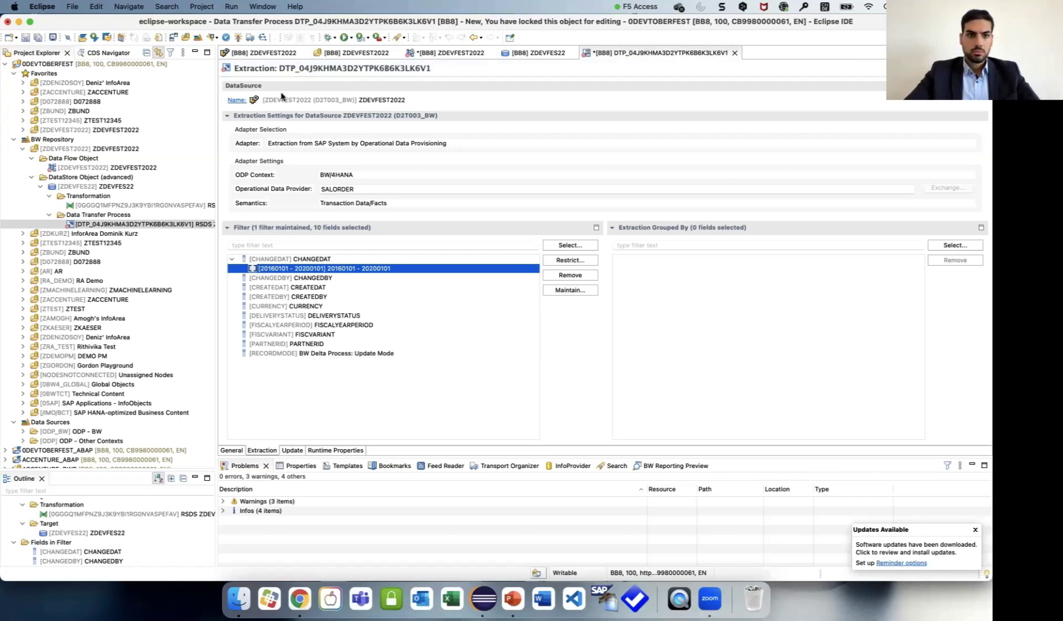
pyautogui.click(238, 38)
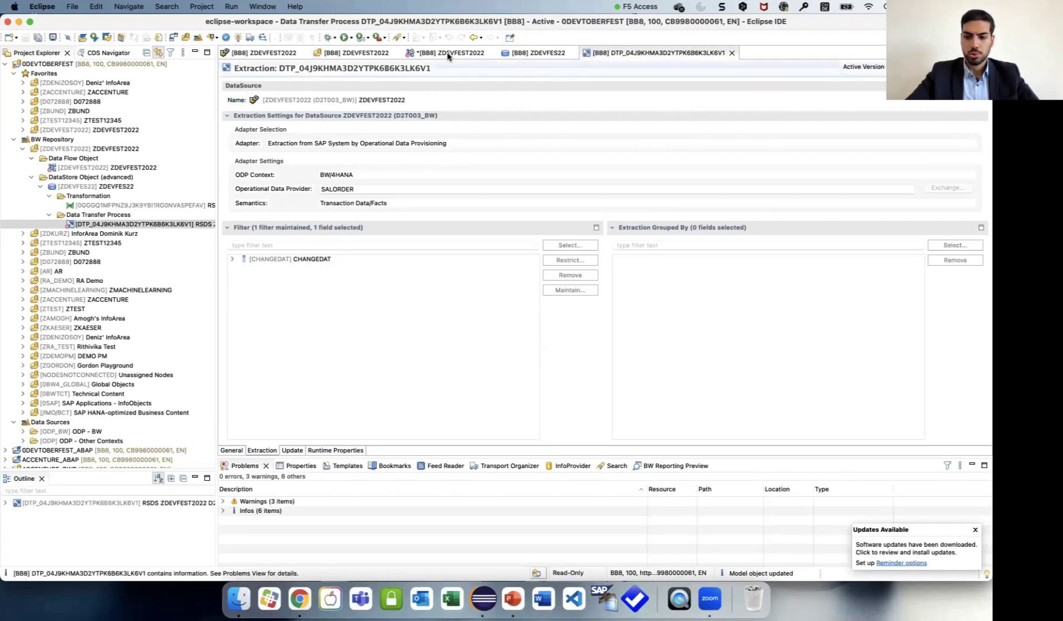
pyautogui.click(447, 54)
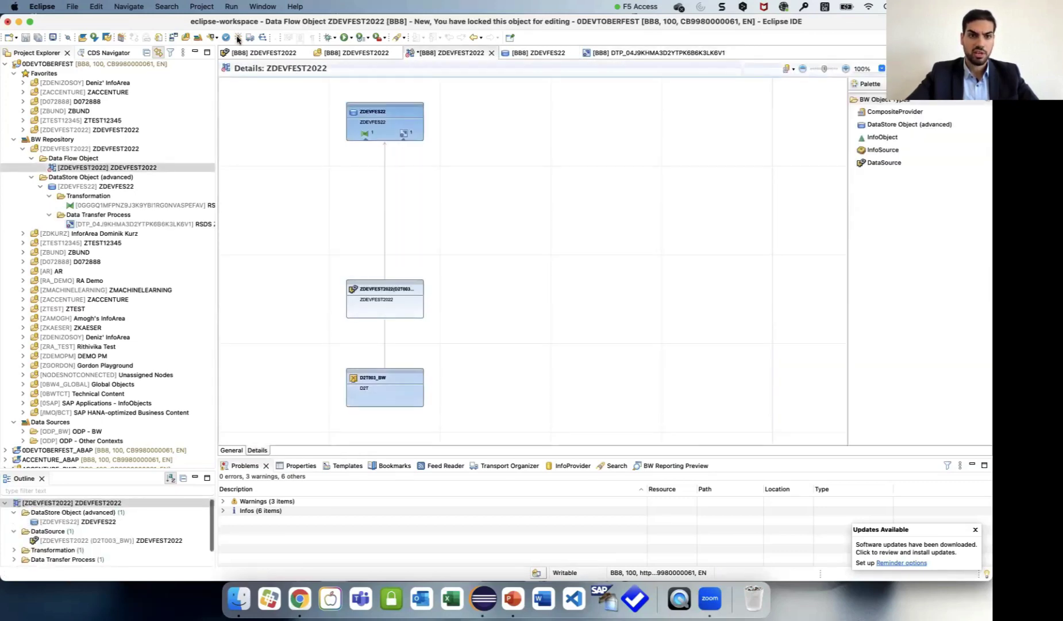
pyautogui.press('super+F3')
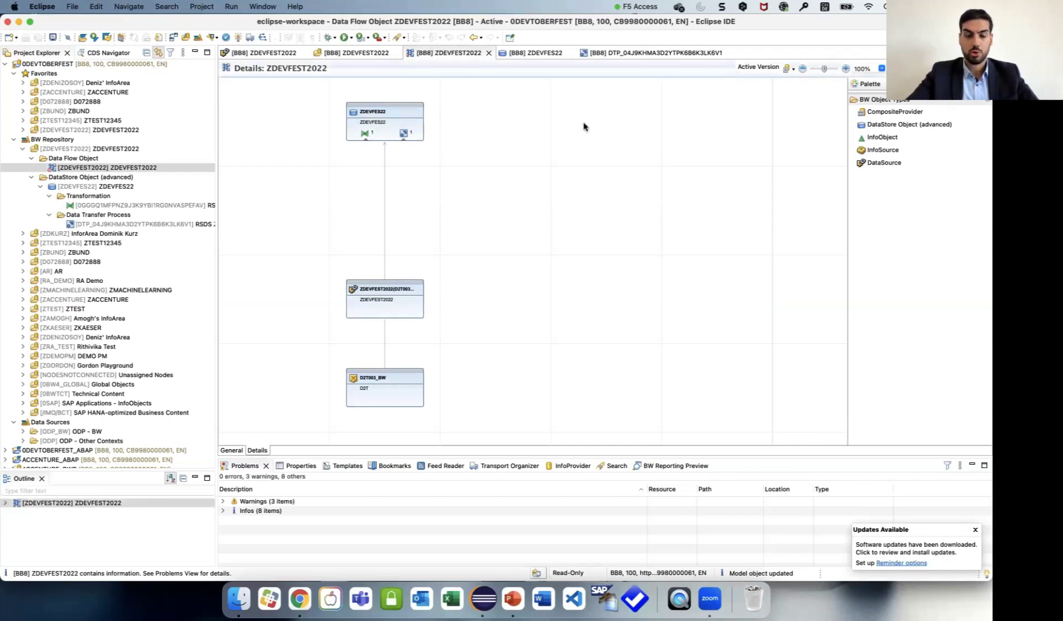
# - Execute the data transfer process in the background and examine the refreshed request's Process Request substeps in the DTP Monitor
pyautogui.click(621, 55)
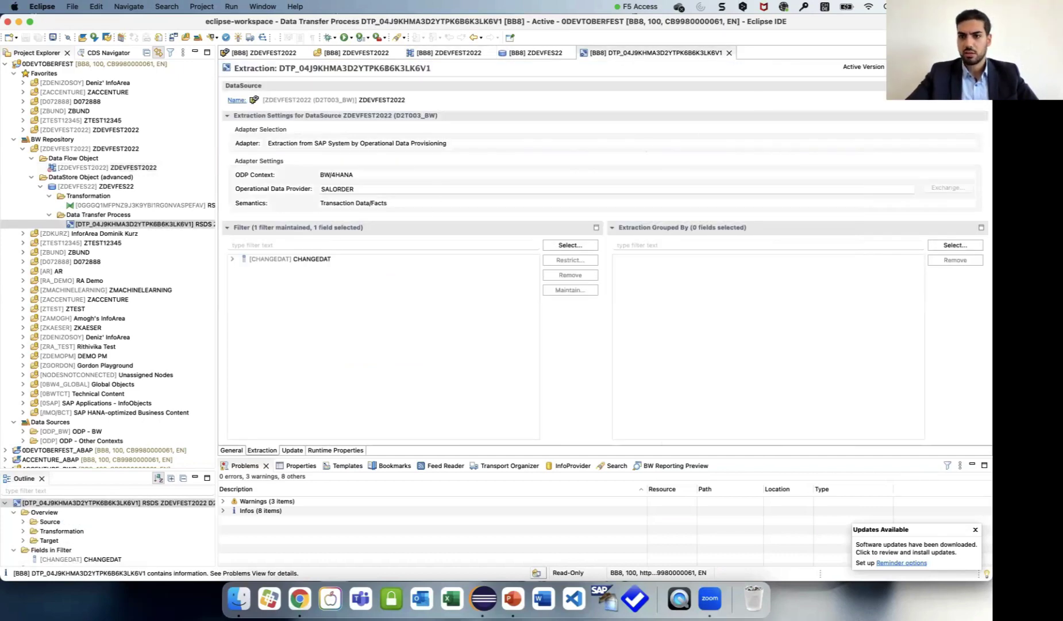
pyautogui.click(897, 67)
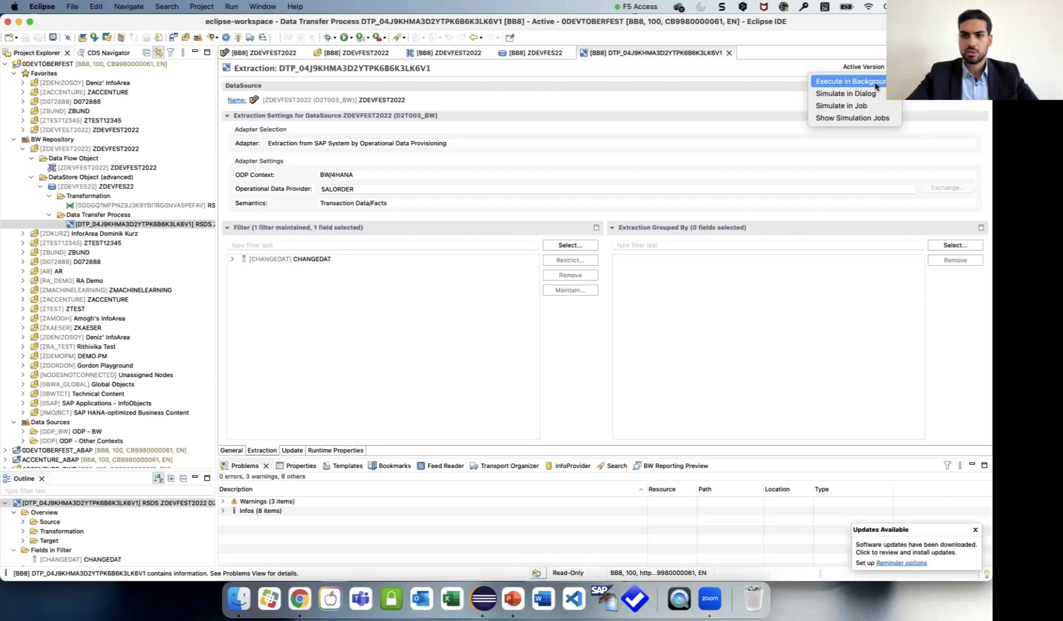
pyautogui.click(874, 82)
pyautogui.click(489, 309)
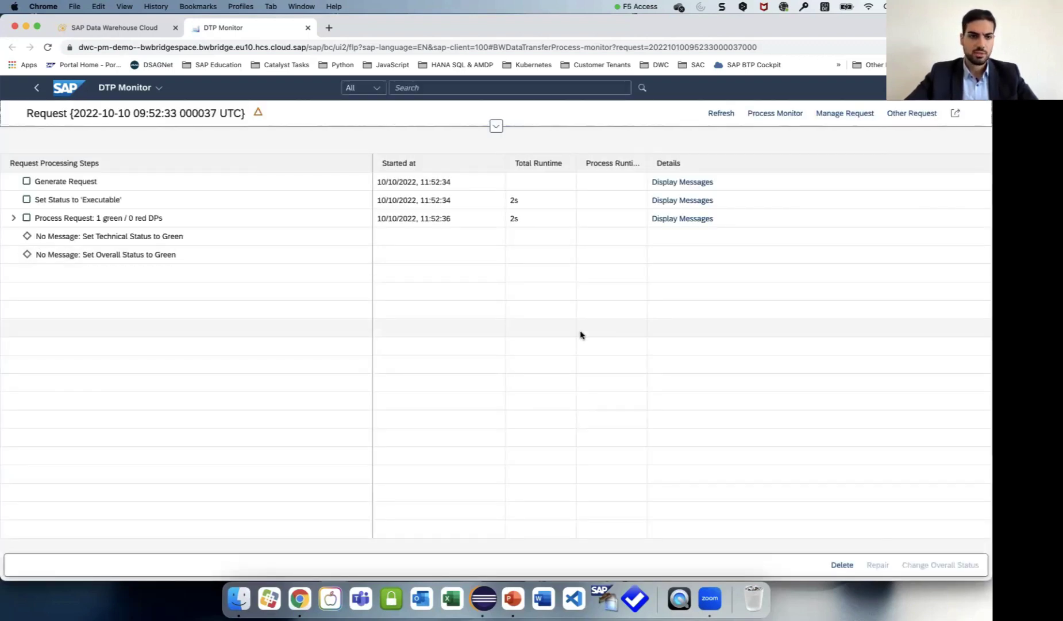
pyautogui.click(720, 120)
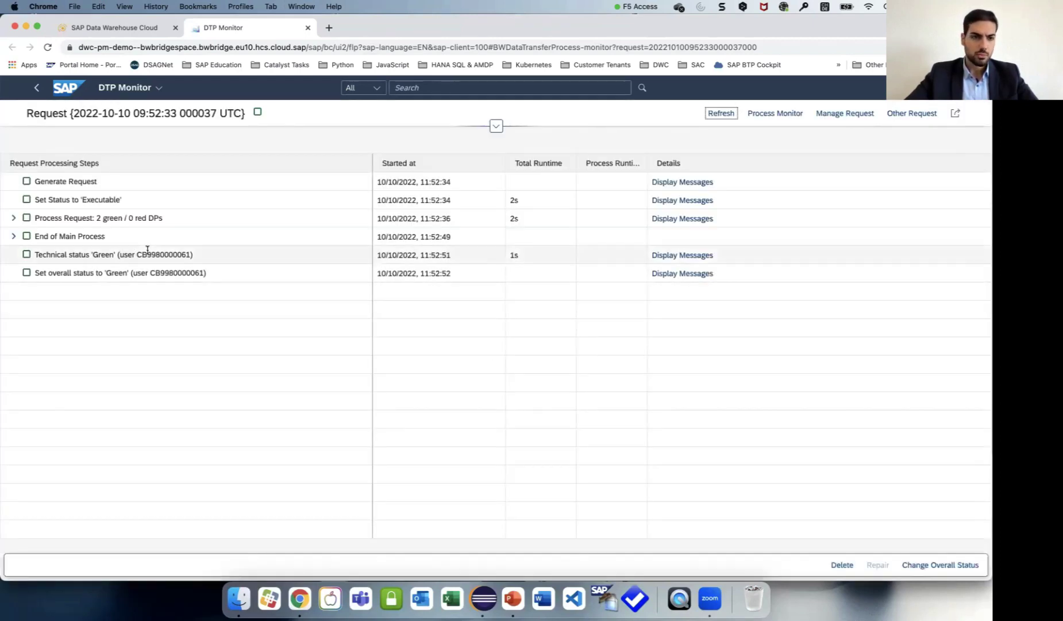
pyautogui.click(13, 218)
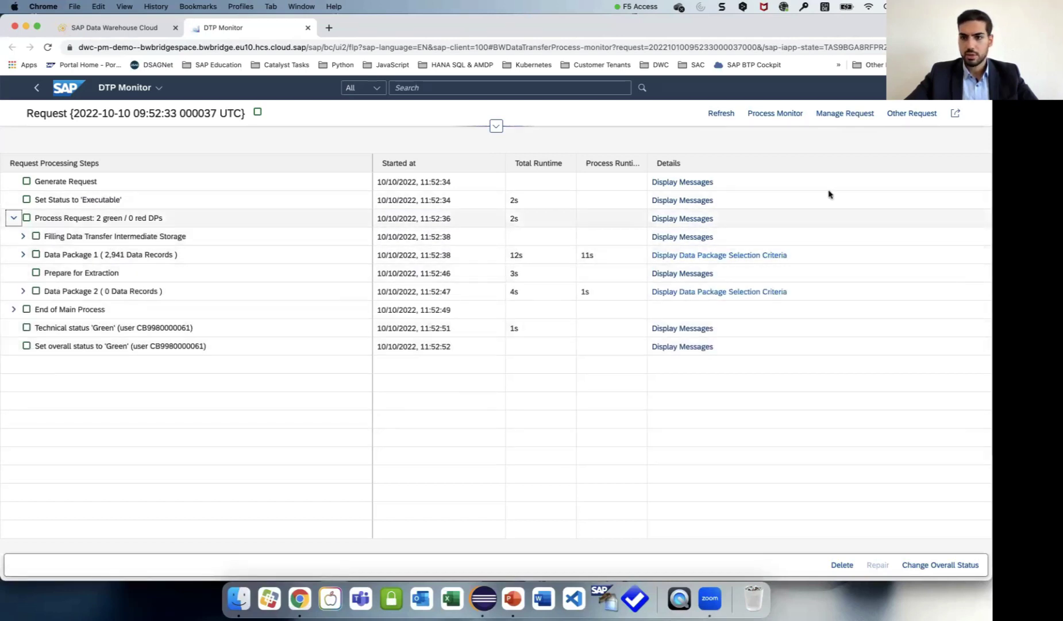
# - Open the load request's management details and activate the loaded data in DataStore object ZDEVFES22
pyautogui.click(846, 115)
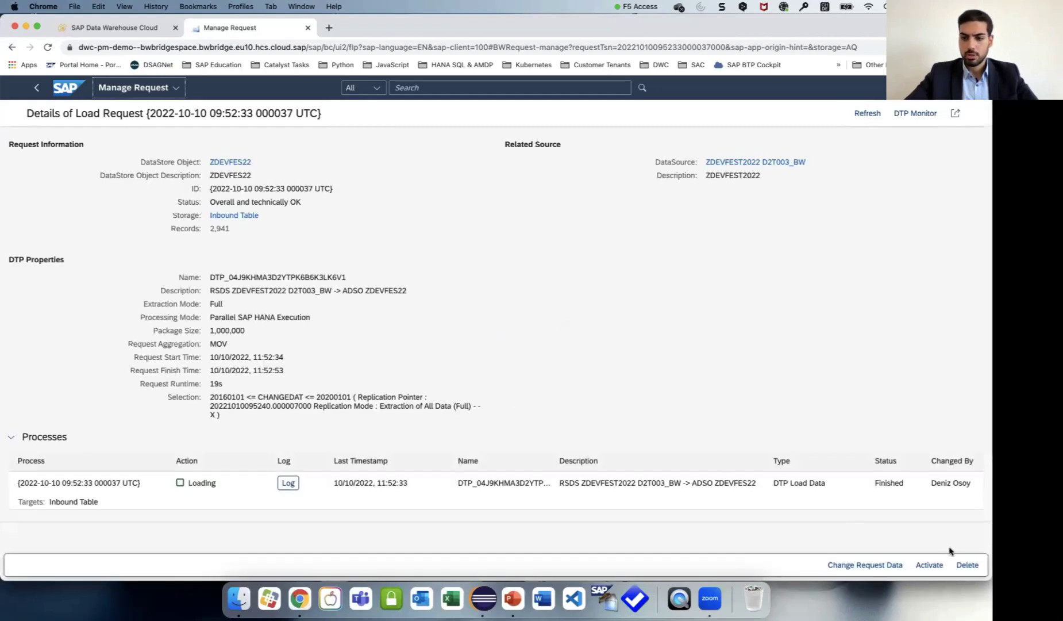
pyautogui.click(931, 565)
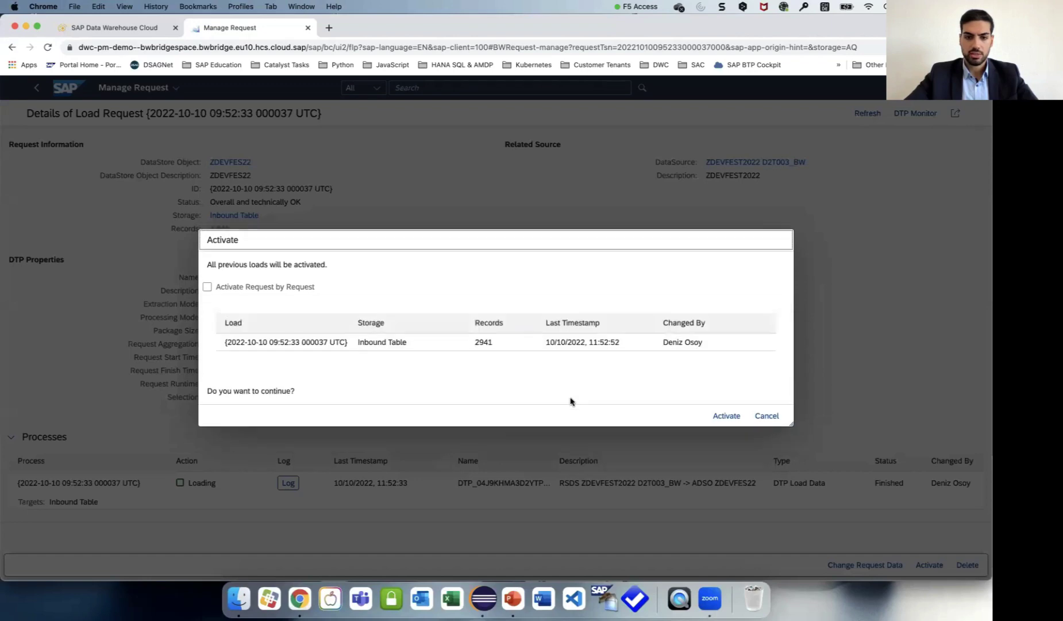
pyautogui.click(723, 416)
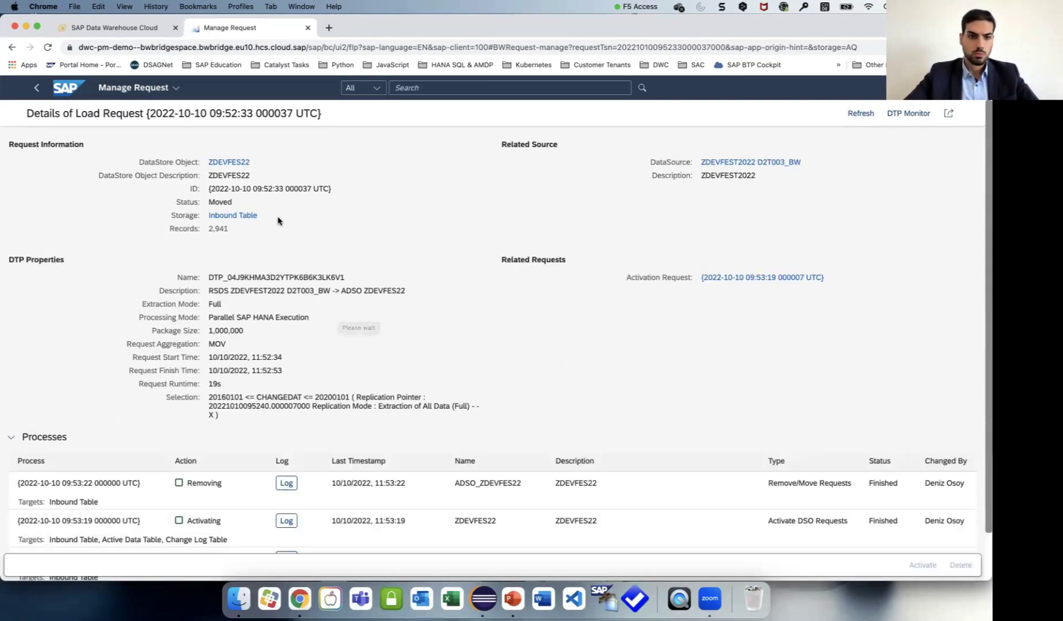
# - Open the activation request of DataStore ZDEVFES22 and look through the records in its active data table
pyautogui.click(229, 162)
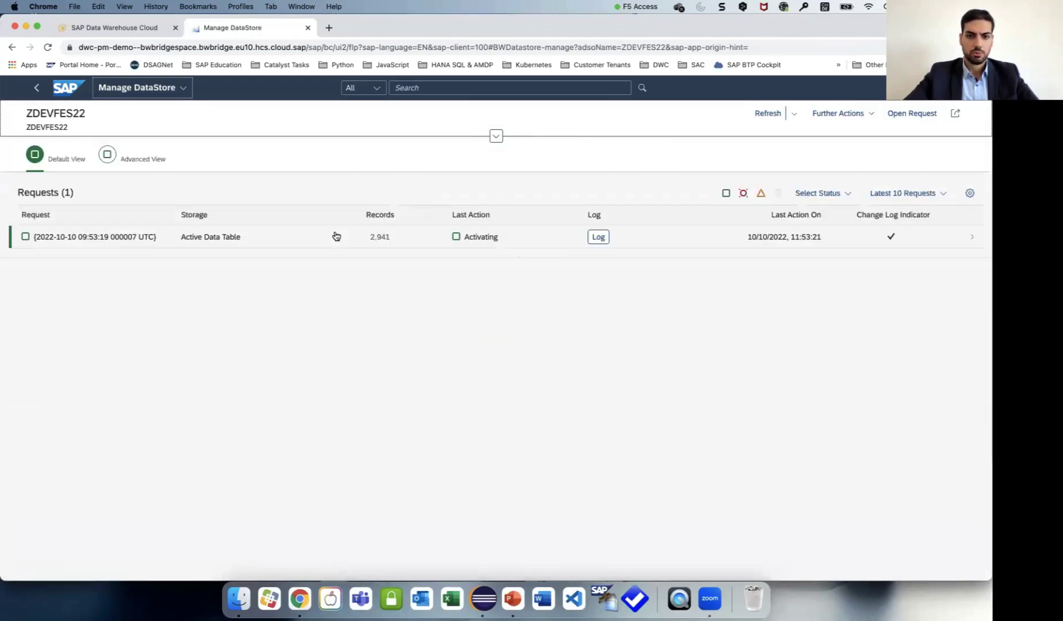
pyautogui.click(379, 237)
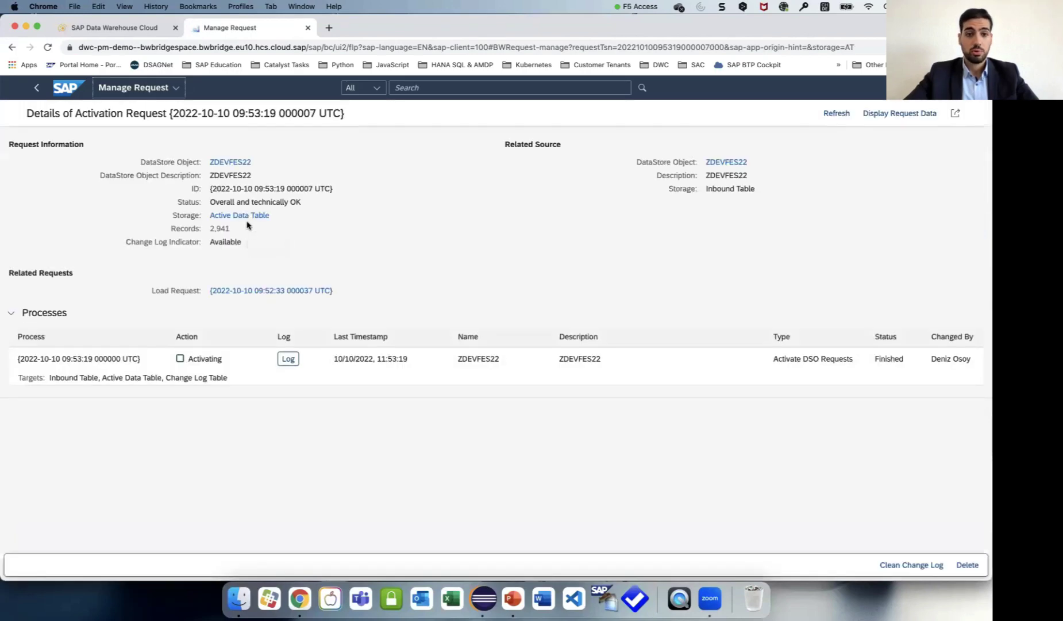
pyautogui.click(254, 217)
pyautogui.click(303, 226)
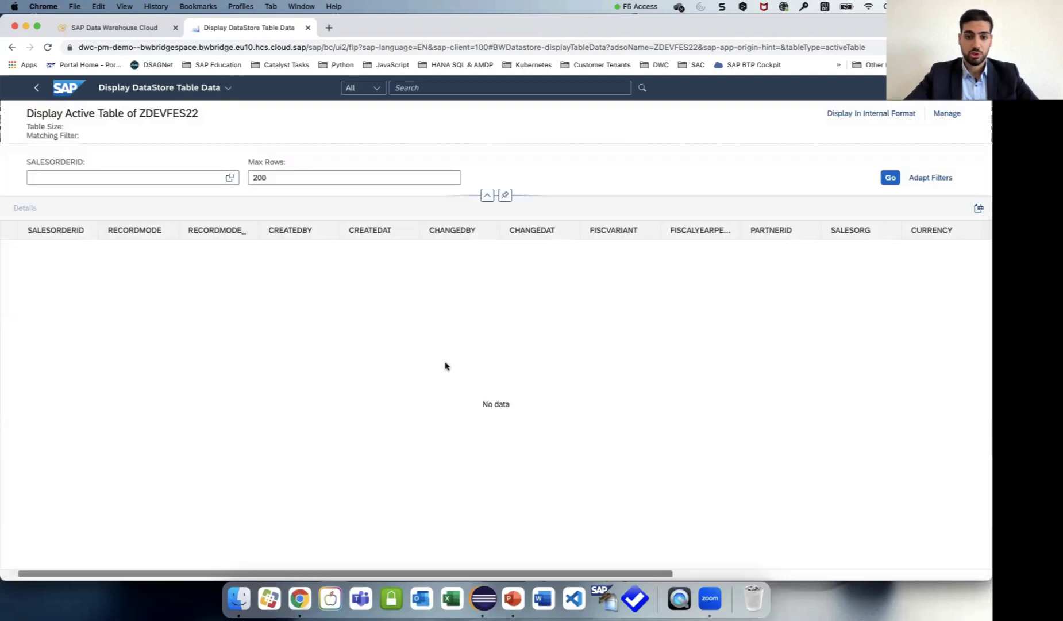
pyautogui.scroll(-5, 445, 362)
pyautogui.scroll(5, 446, 362)
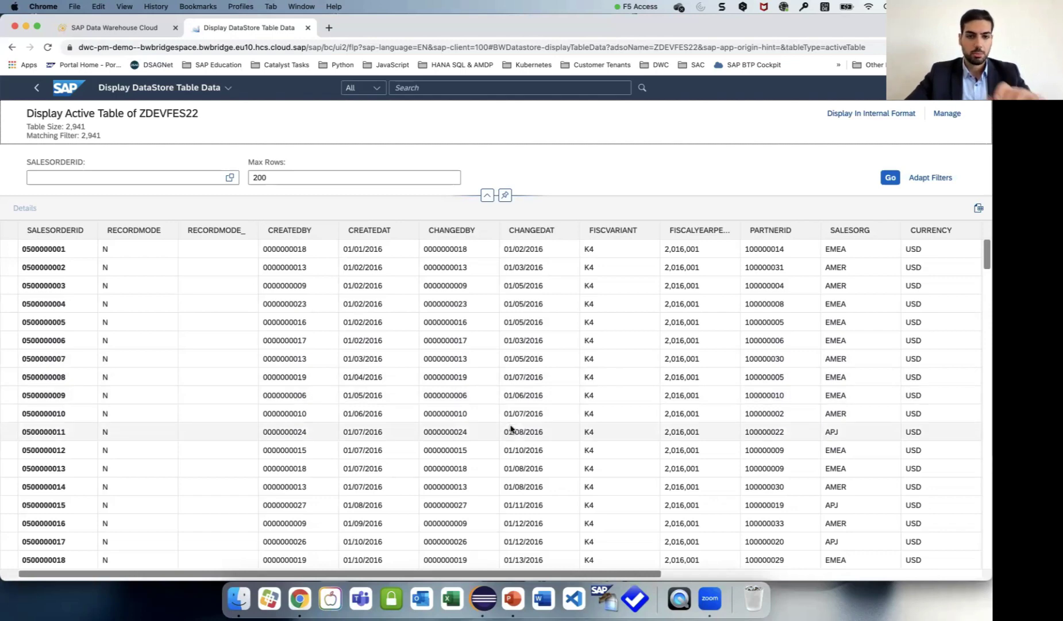
pyautogui.hotkey('ctrl', 'Left')
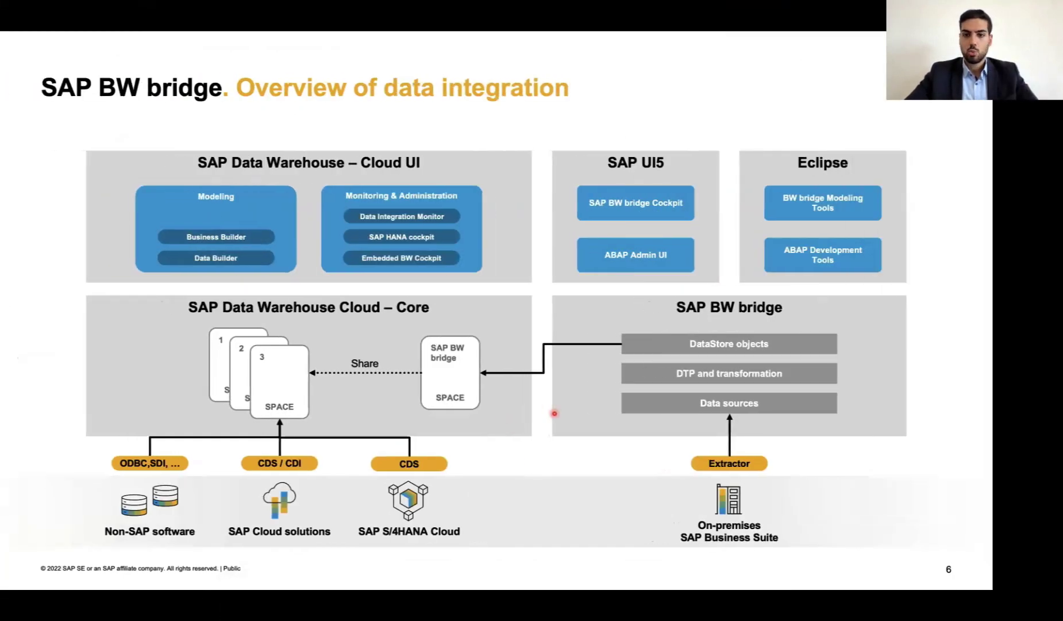
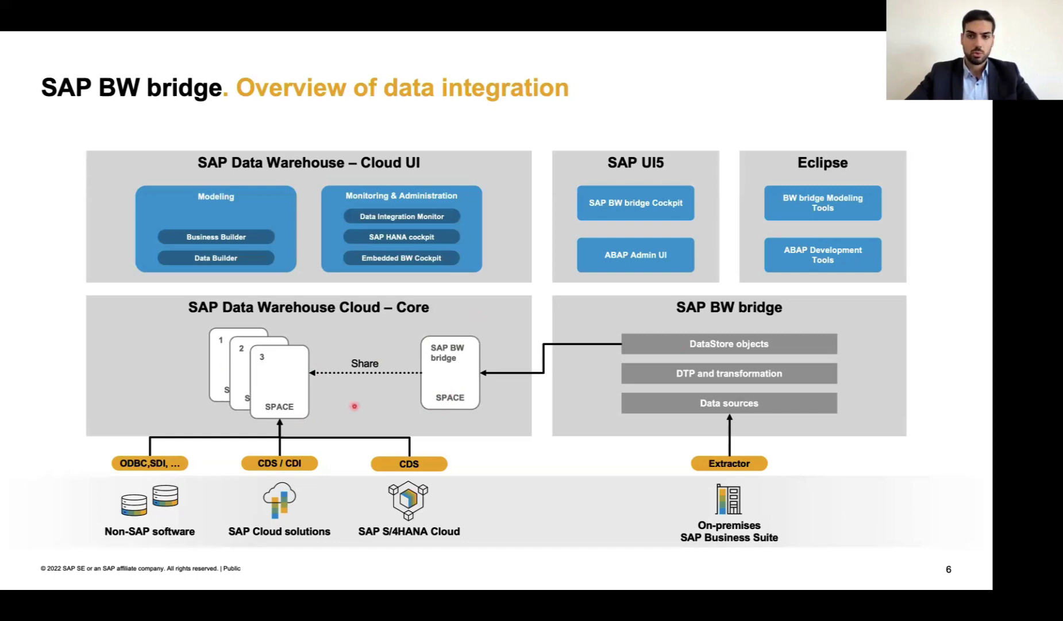
pyautogui.hotkey('ctrl', 'Right')
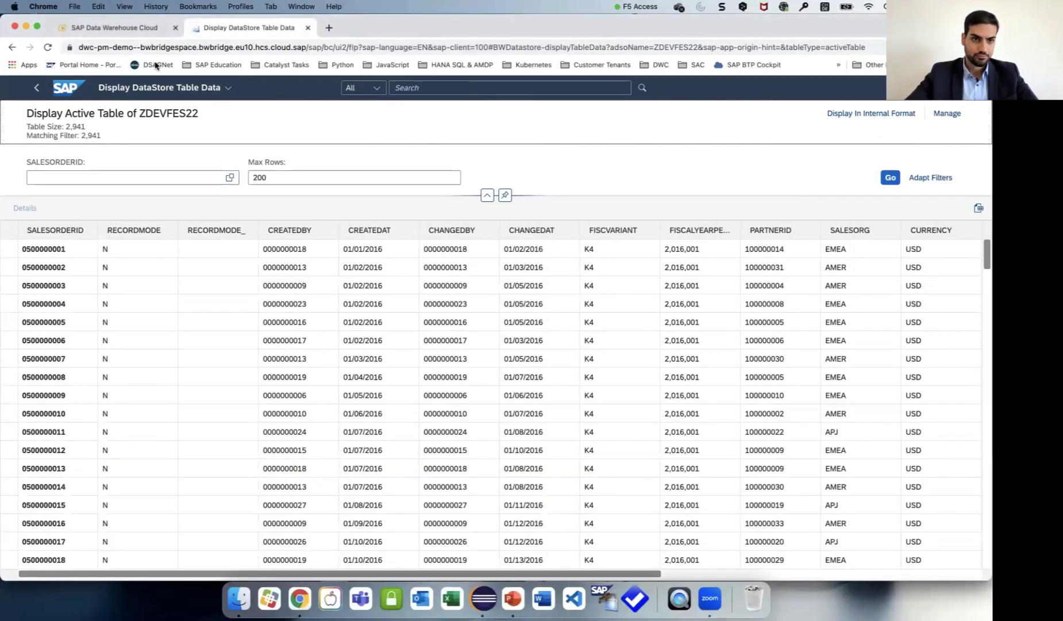
# - Leave the BWBRIDGE connection editor in SAP Data Warehouse Cloud without saving and open the BW Bridge space in the Data Builder
pyautogui.click(146, 30)
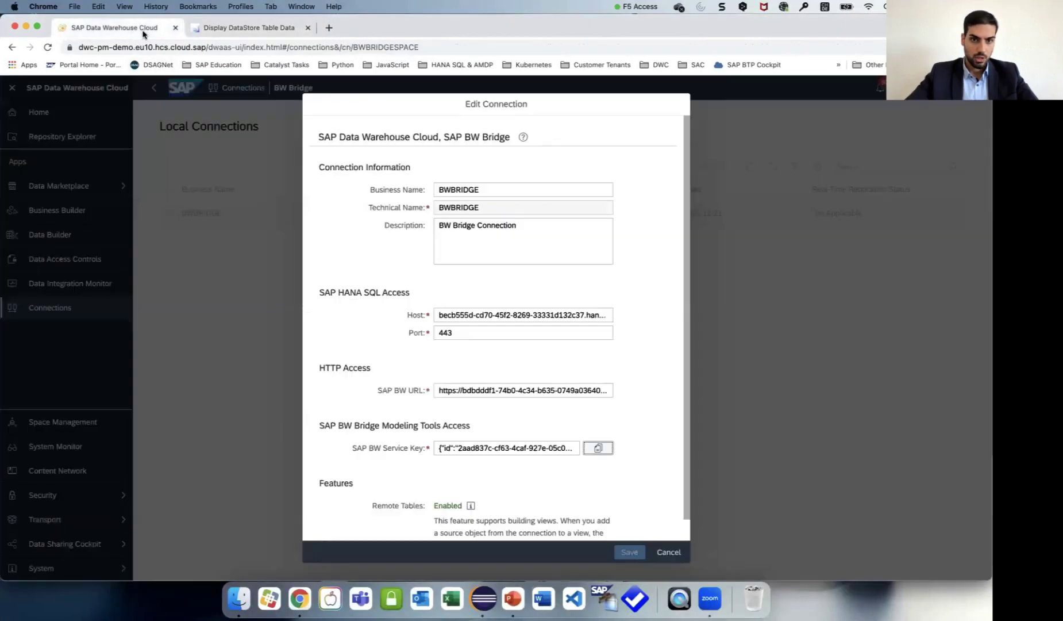
pyautogui.click(668, 552)
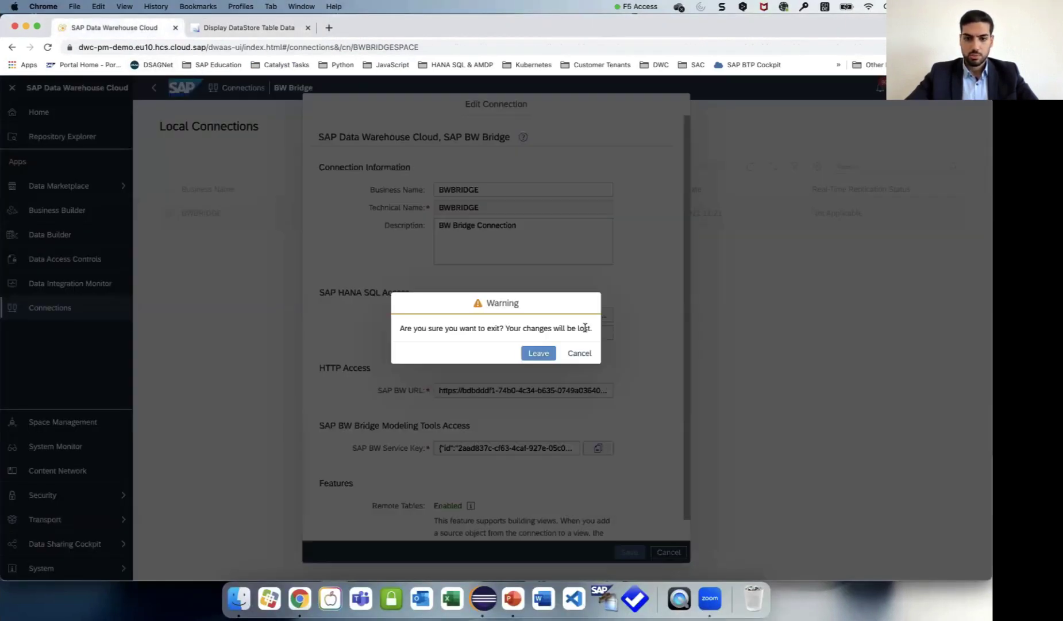
pyautogui.click(538, 358)
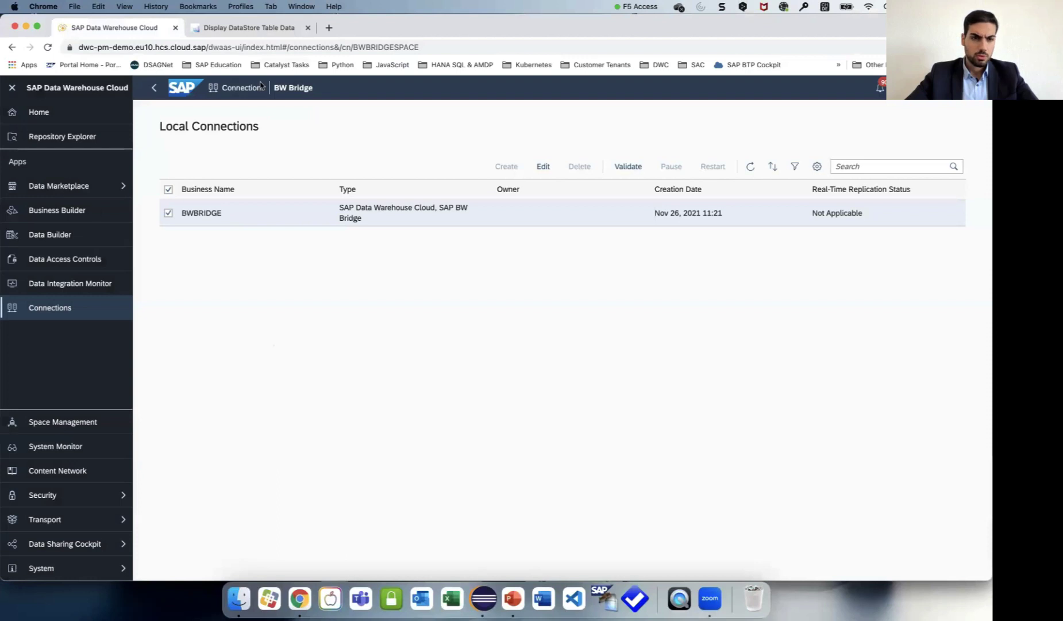
pyautogui.click(73, 233)
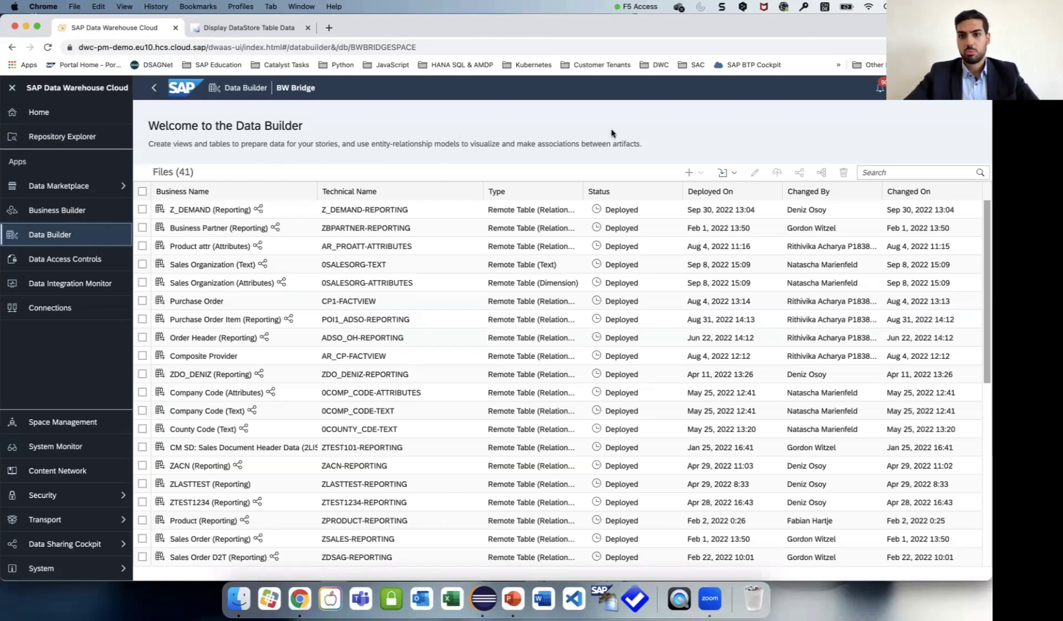
# - Start a remote table import from the BWBRIDGE connection and list the DataStore tables of InfoArea ZDEVFEST2022
pyautogui.click(734, 172)
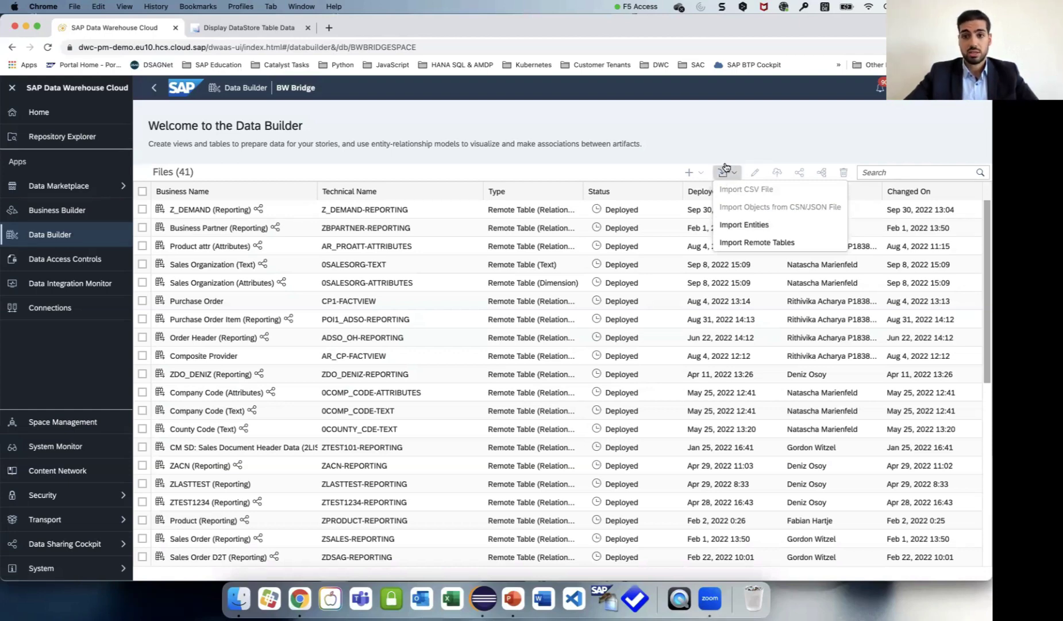
pyautogui.click(807, 246)
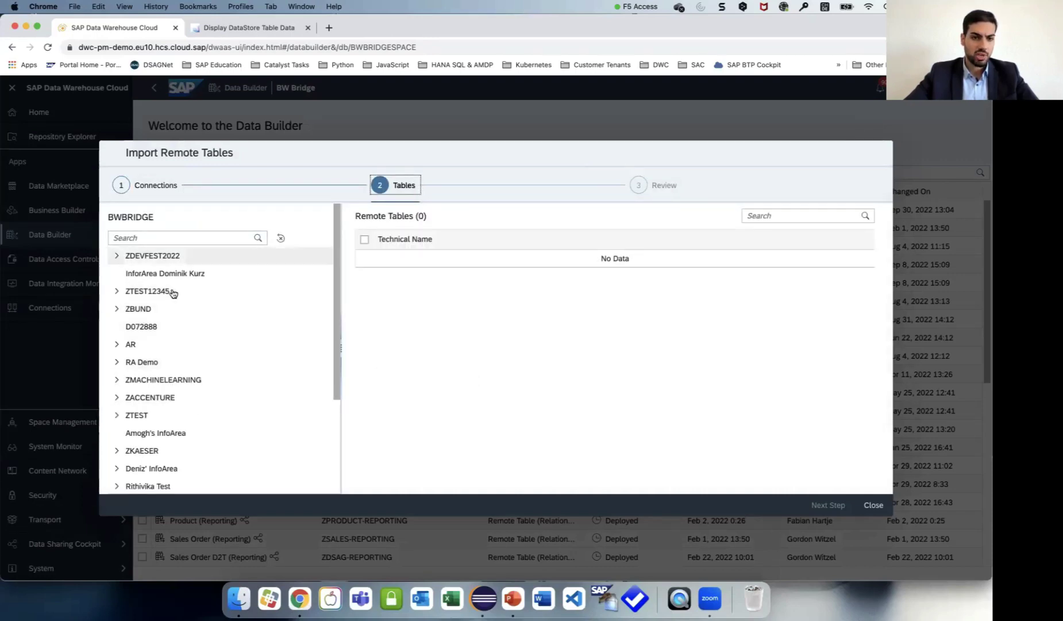
pyautogui.scroll(-1, 195, 397)
pyautogui.scroll(1, 195, 397)
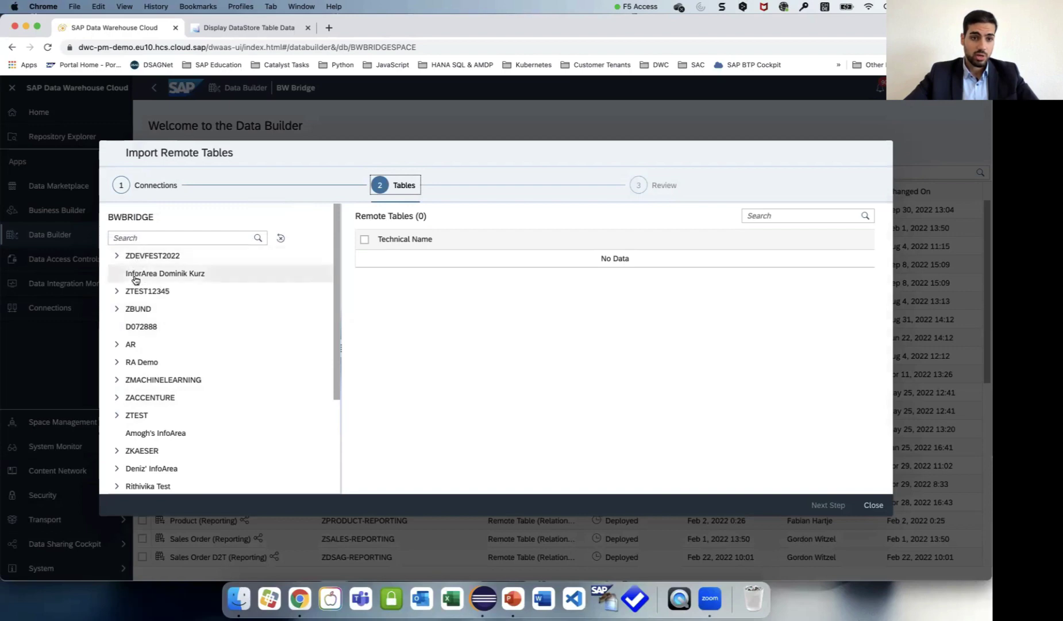
pyautogui.click(115, 258)
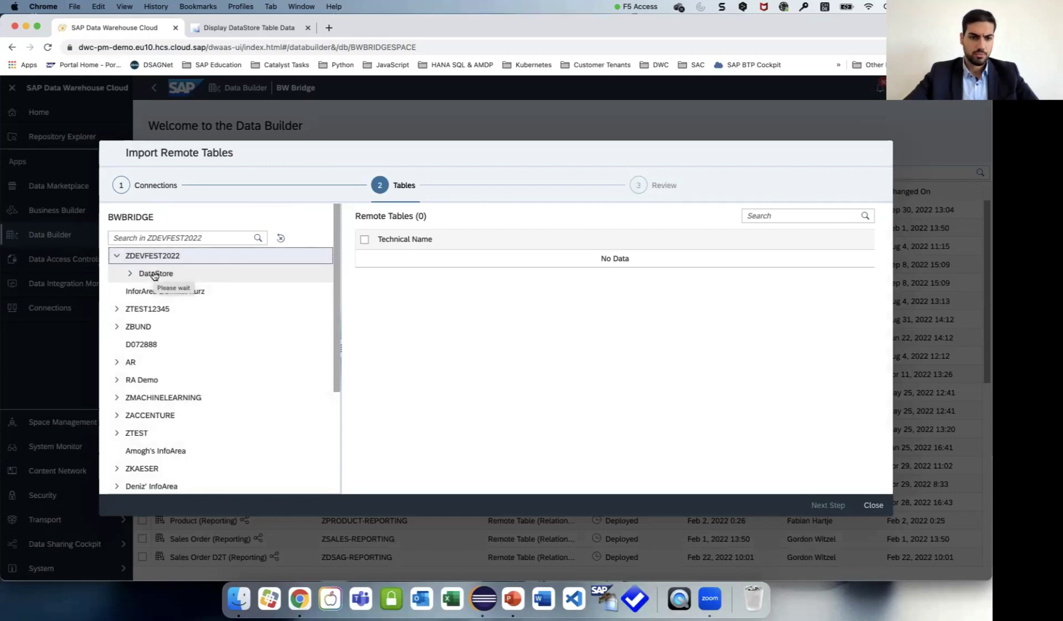
pyautogui.click(131, 274)
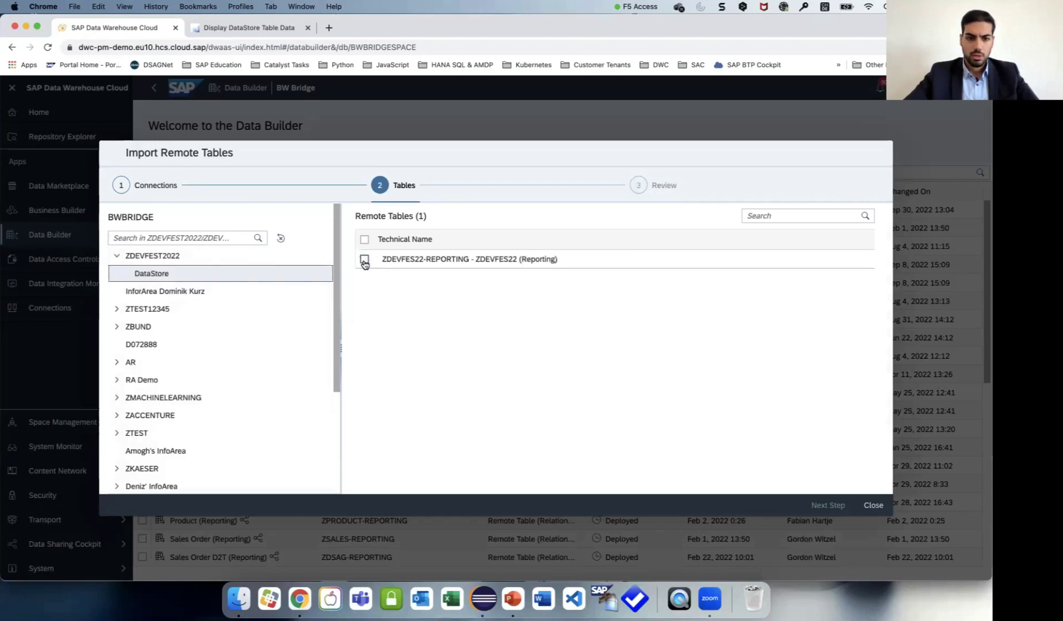
# - Import and deploy the remote table ZDEVFES22-REPORTING, and close the import wizard
pyautogui.click(364, 260)
pyautogui.click(831, 505)
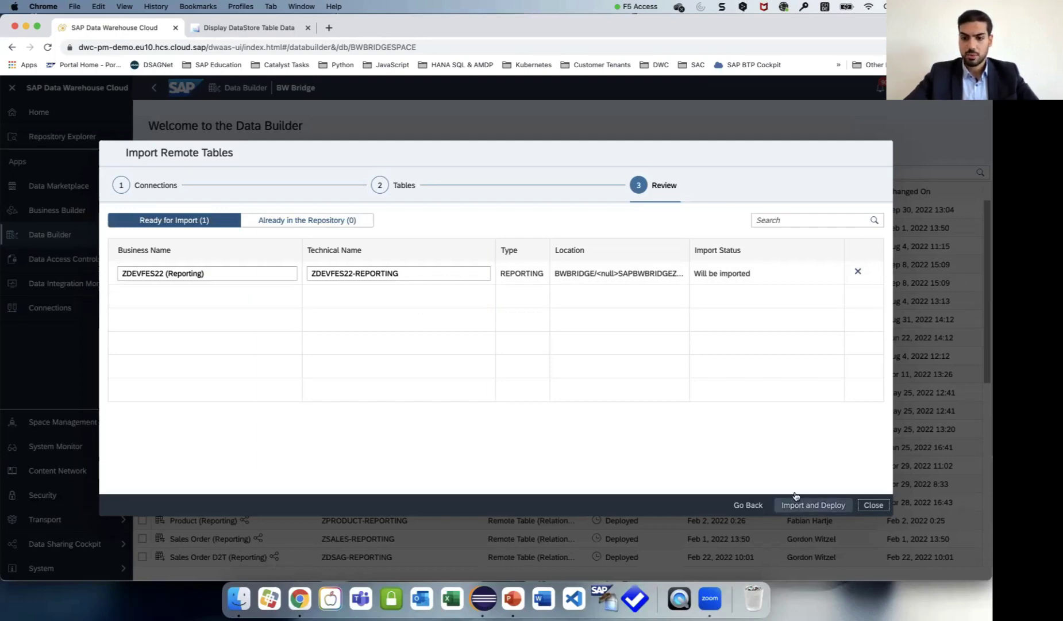
pyautogui.click(816, 506)
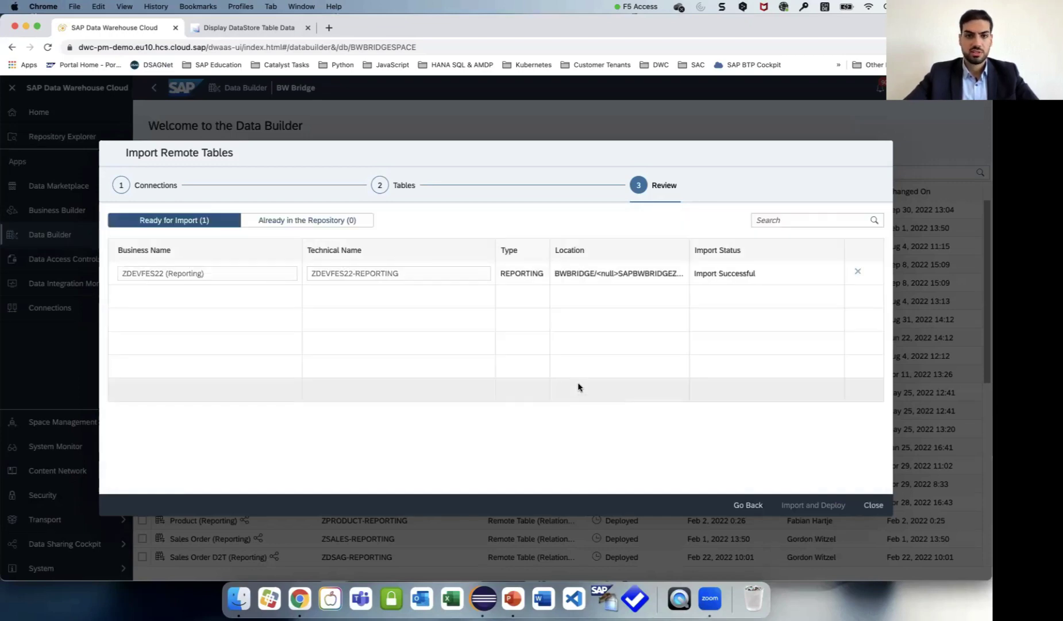
pyautogui.click(873, 505)
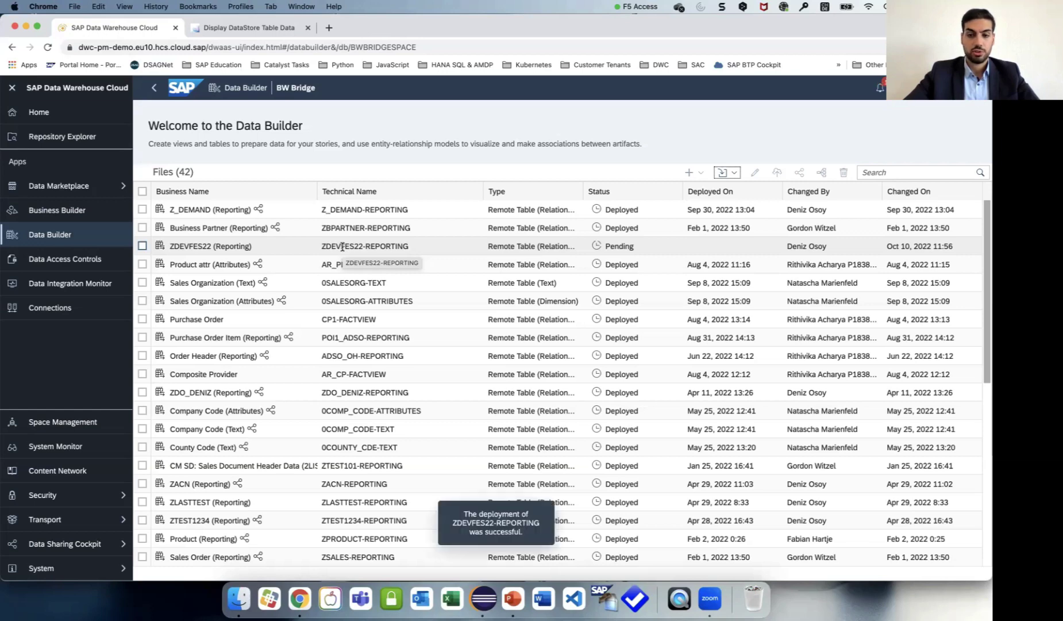
# - Preview the data of remote table ZDEVFES22 (Reporting) in an enlarged preview area, and return to the BW Bridge file list
pyautogui.click(342, 247)
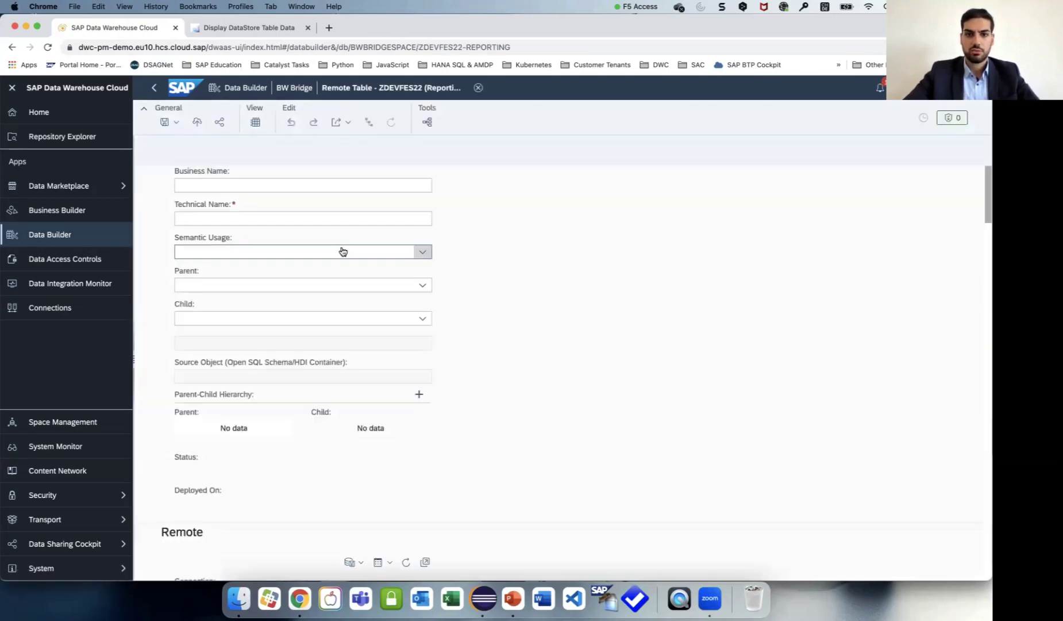
pyautogui.click(256, 121)
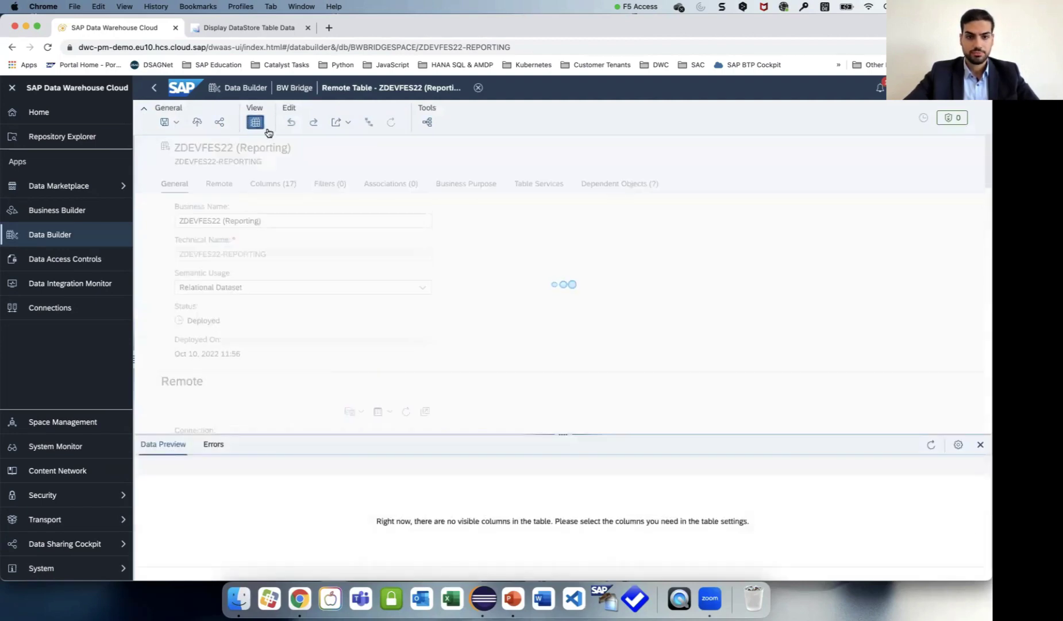
pyautogui.moveTo(536, 430); pyautogui.dragTo(544, 284)
pyautogui.click(563, 473)
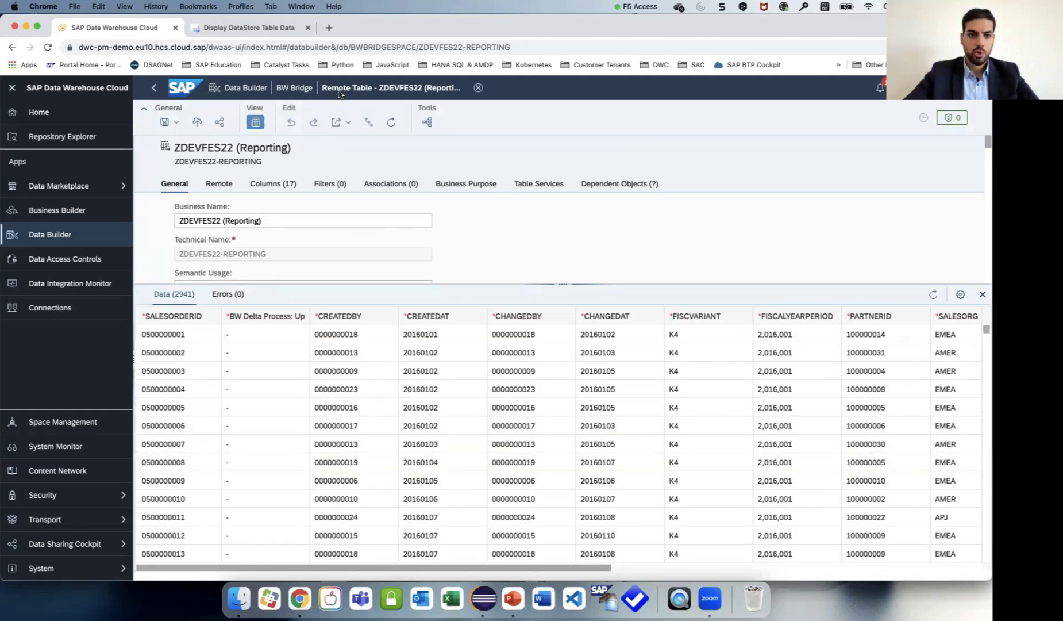
pyautogui.click(294, 88)
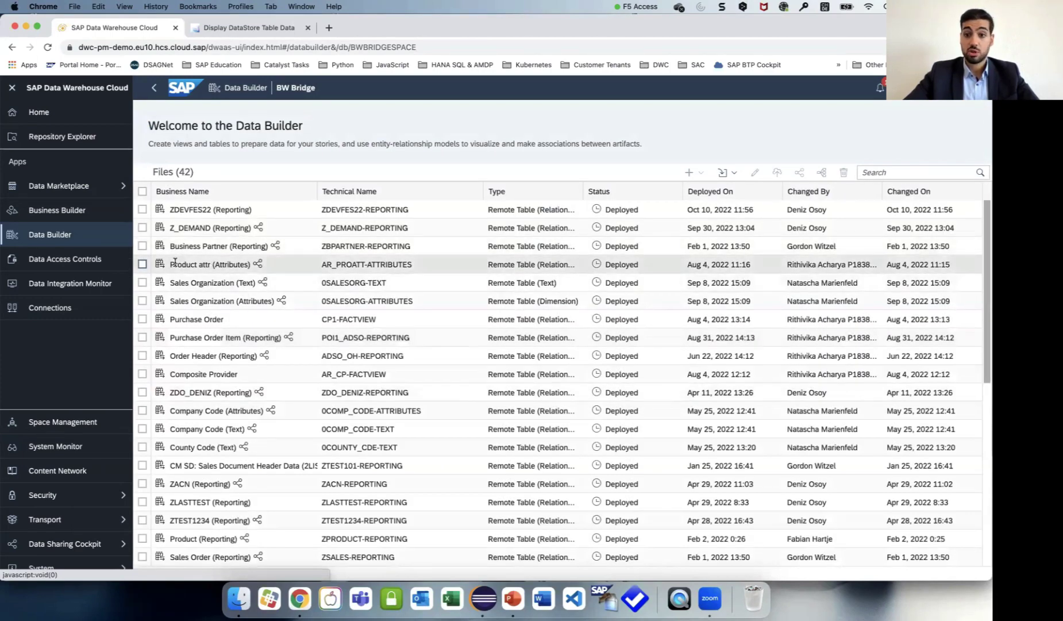
# - Share remote table ZDEVFES22 (Reporting) with the Devtoberfest space, and check the list of spaces it is shared with
pyautogui.click(142, 209)
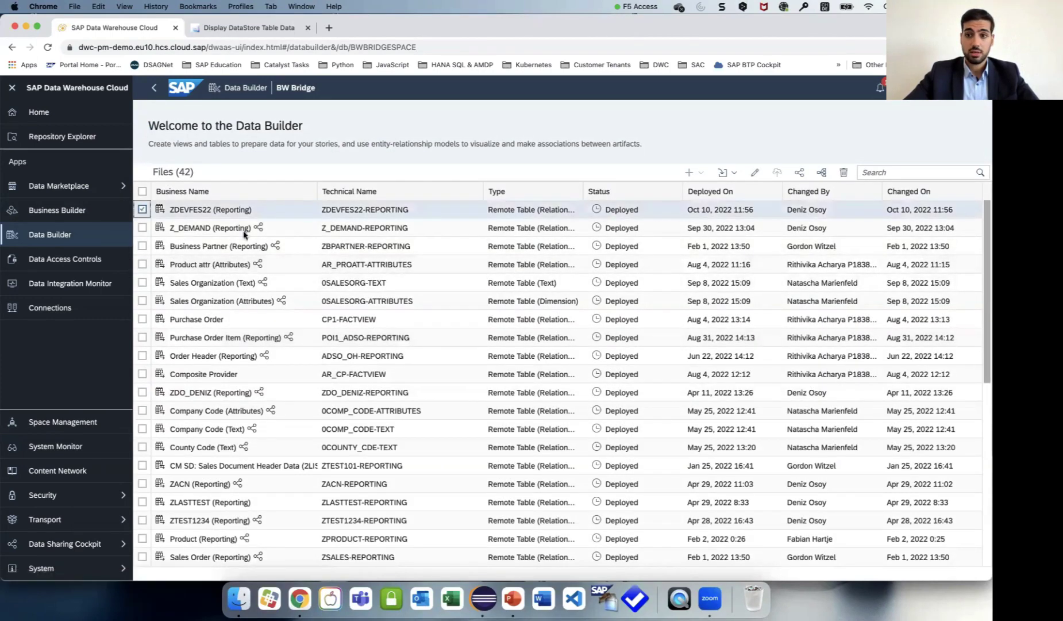
pyautogui.click(800, 174)
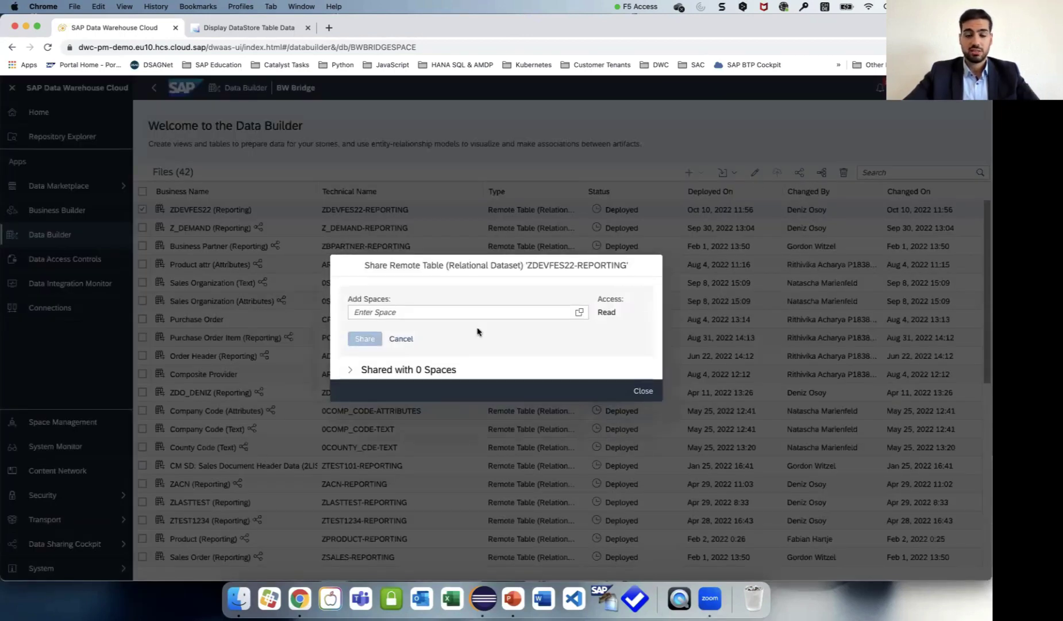
pyautogui.click(577, 314)
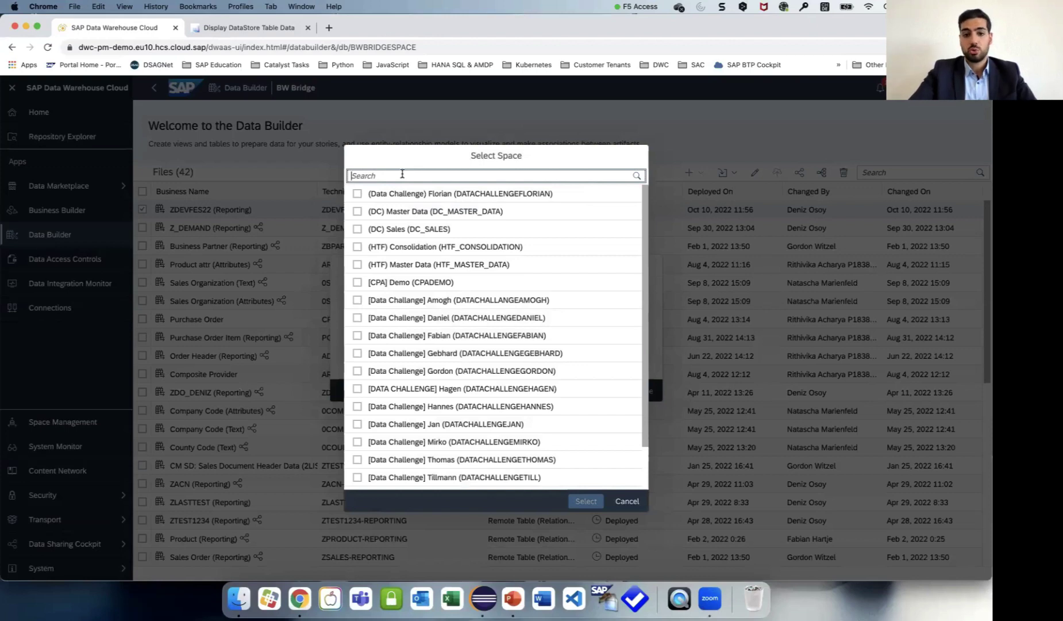
pyautogui.write('d')
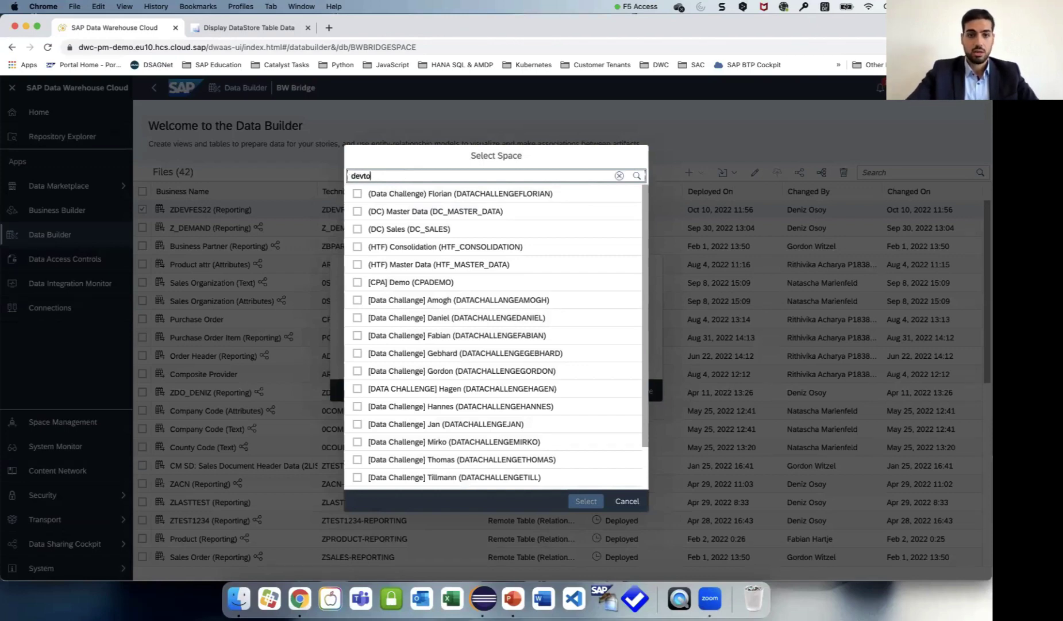
pyautogui.write('evto')
pyautogui.click(358, 194)
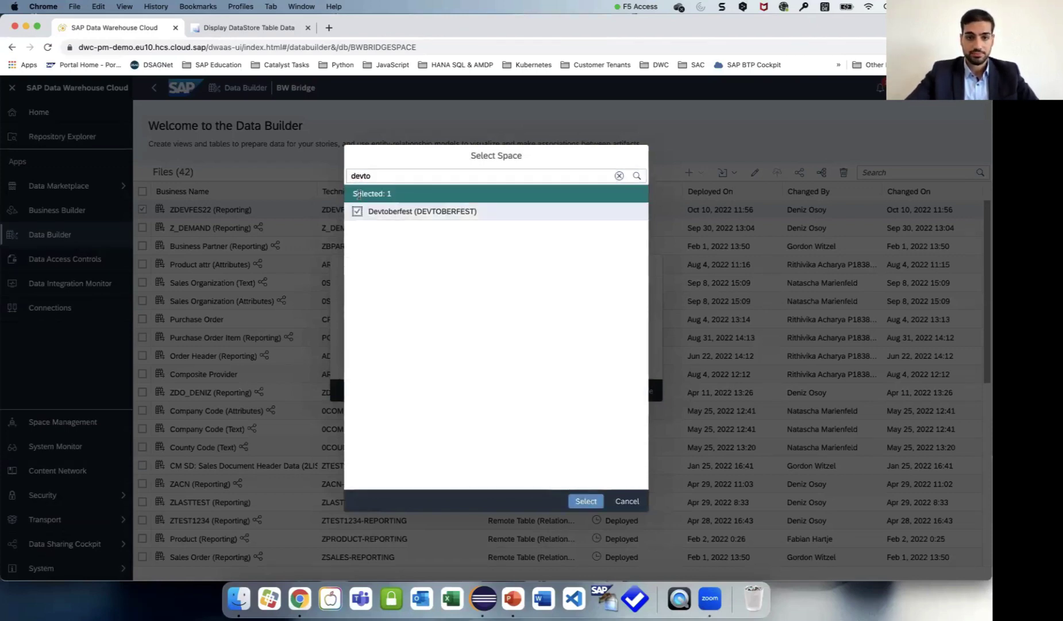
pyautogui.click(586, 500)
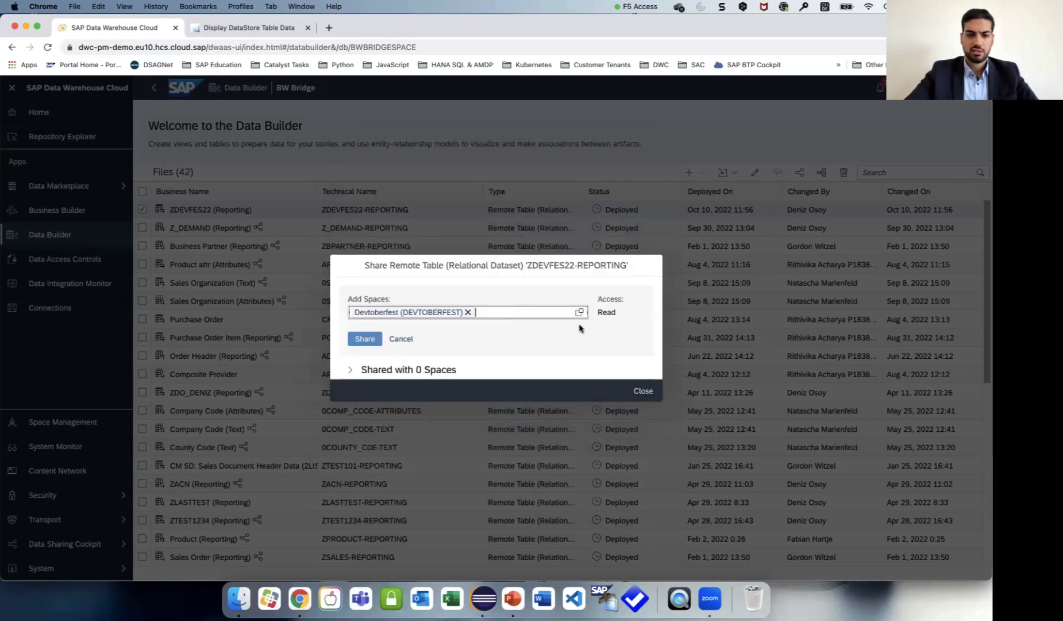
pyautogui.click(368, 339)
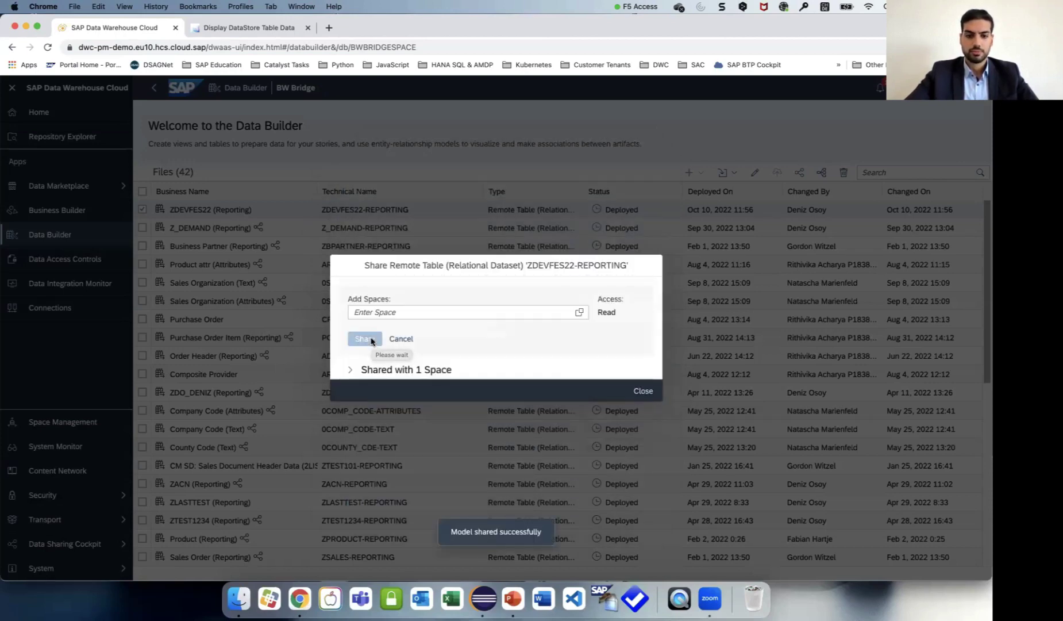
pyautogui.click(350, 370)
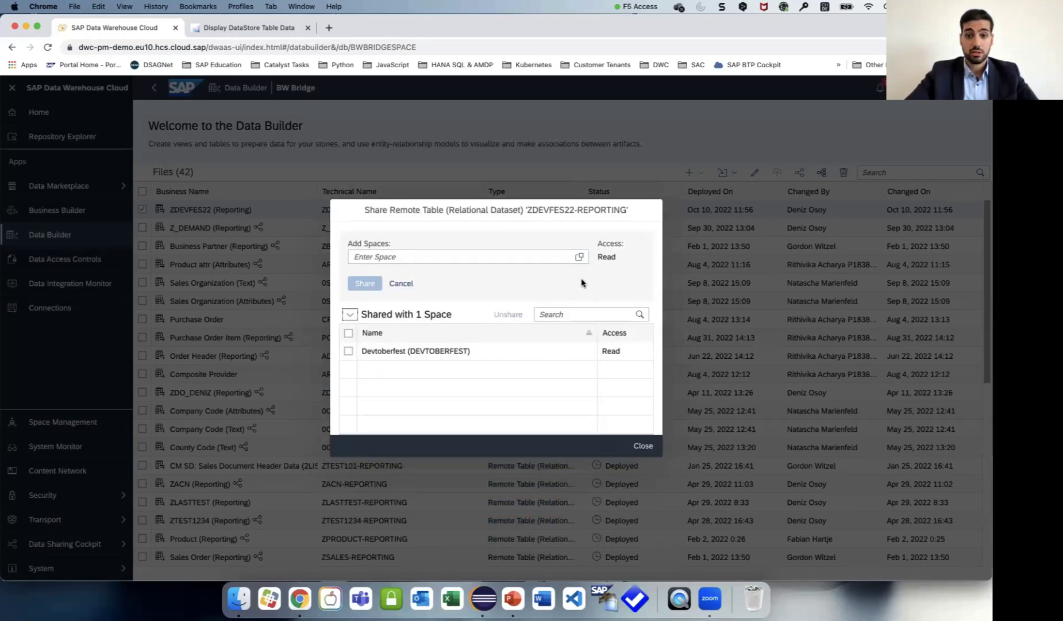
pyautogui.click(636, 446)
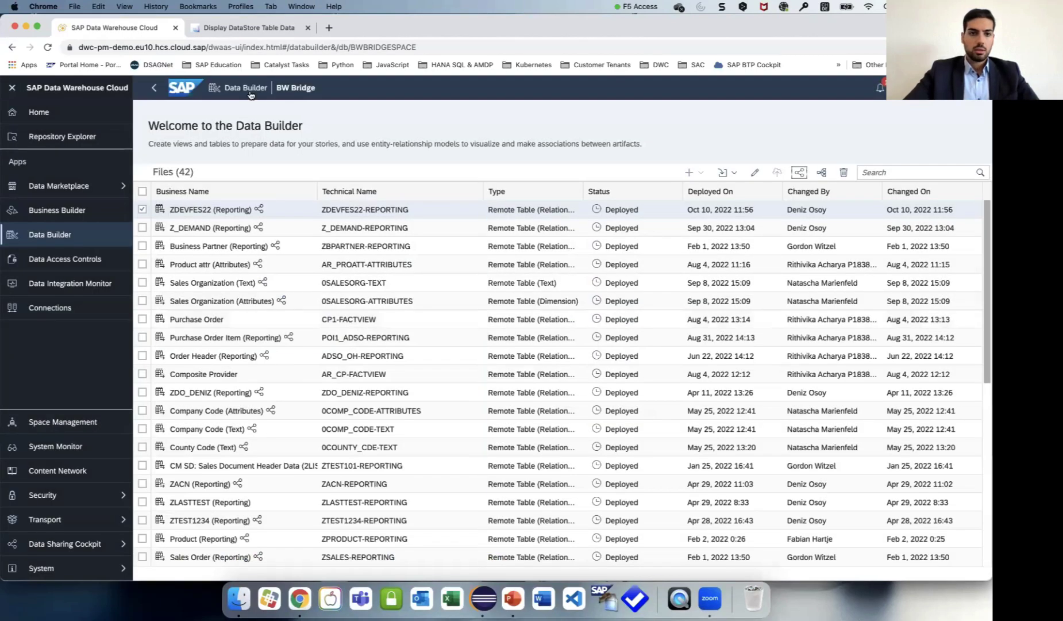
# - Switch the Data Builder to the Devtoberfest space and upload the CSV file ZPM_BP.csv from the BRIDGE DEMO folder
pyautogui.click(247, 88)
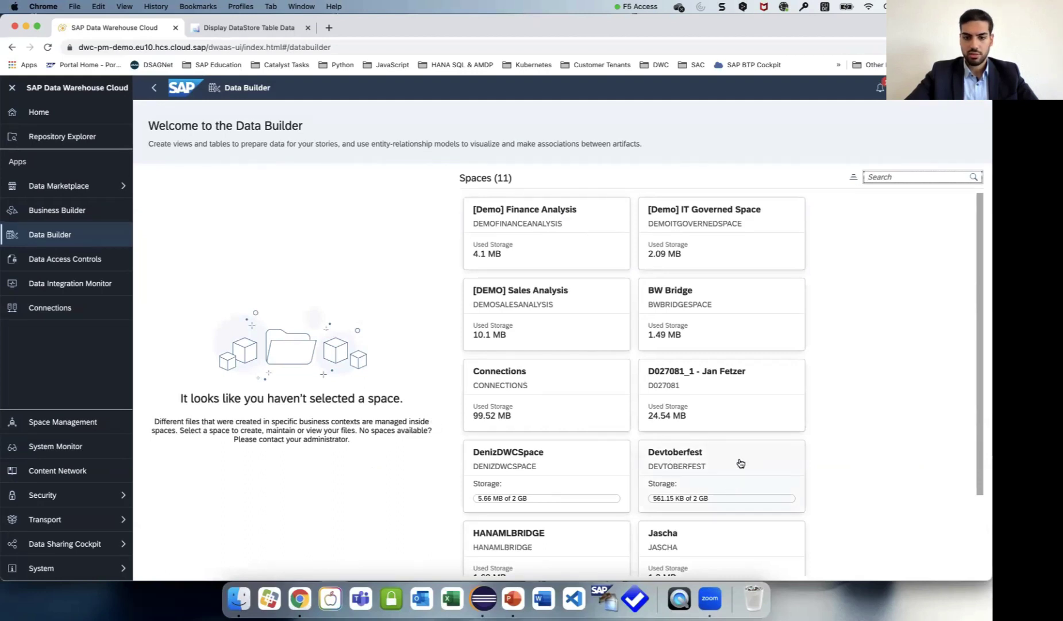
pyautogui.click(696, 477)
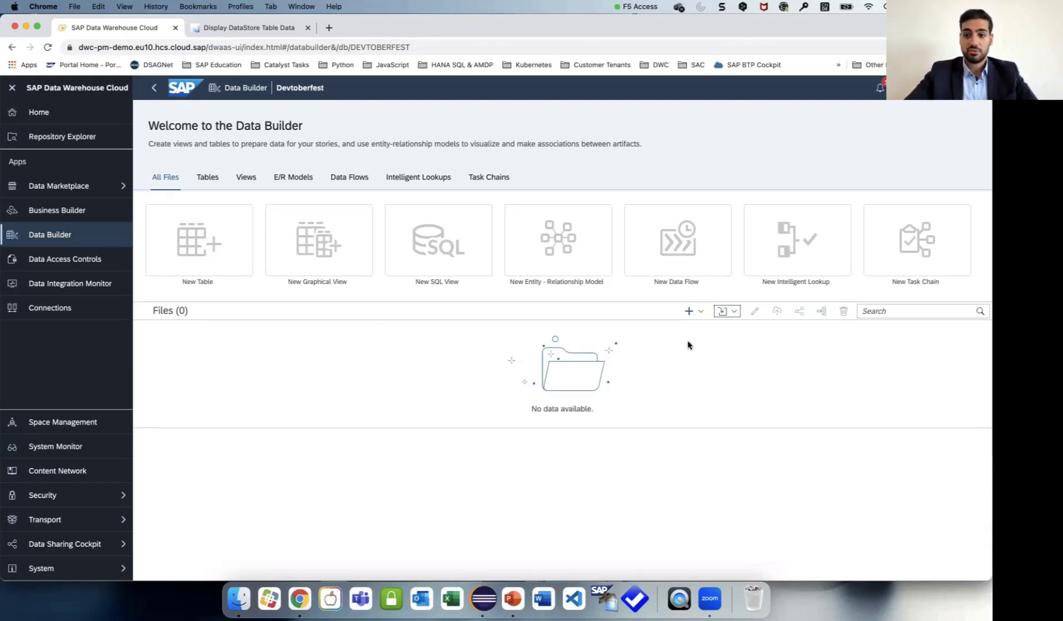
pyautogui.click(702, 314)
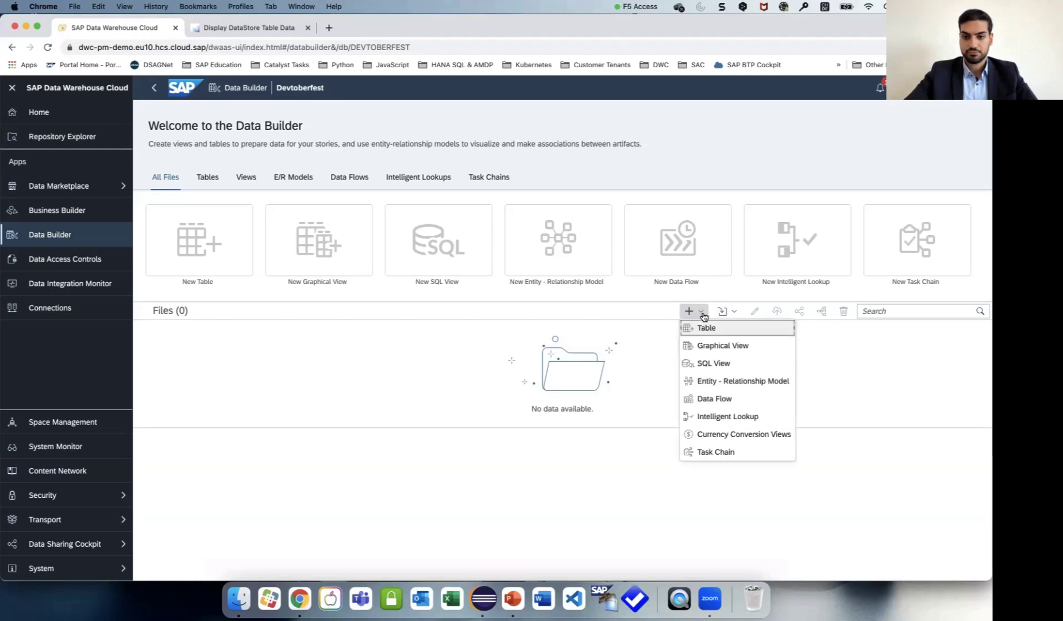
pyautogui.click(730, 311)
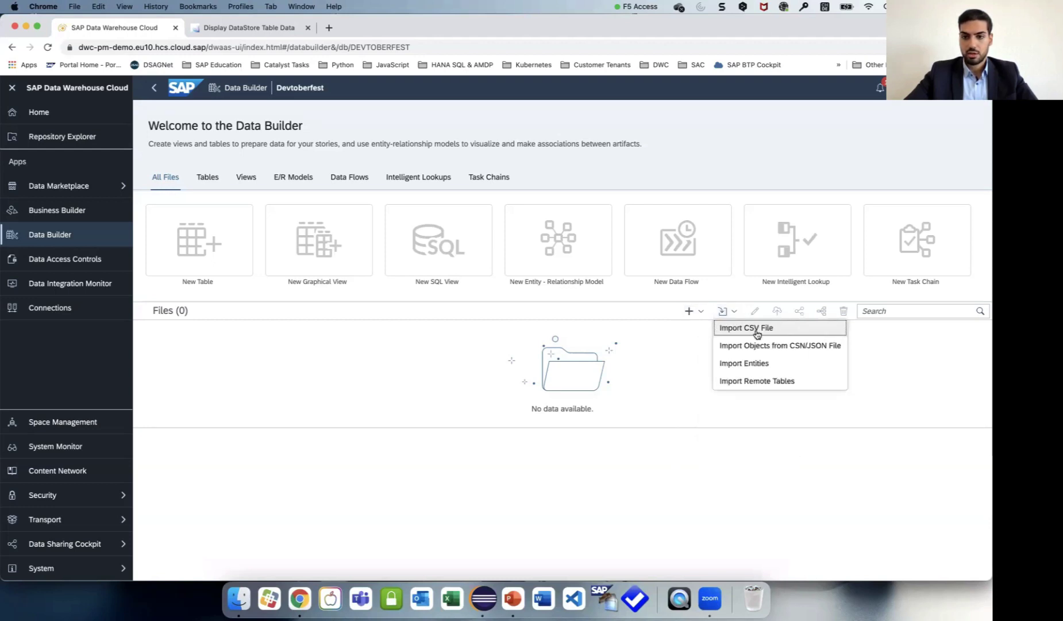
pyautogui.click(766, 328)
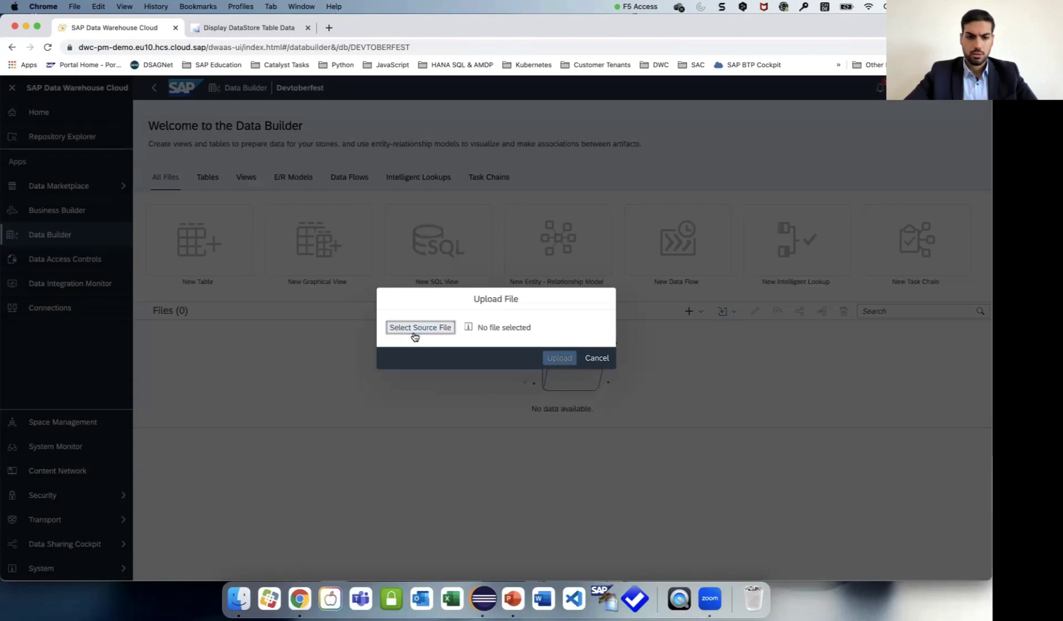
pyautogui.click(414, 337)
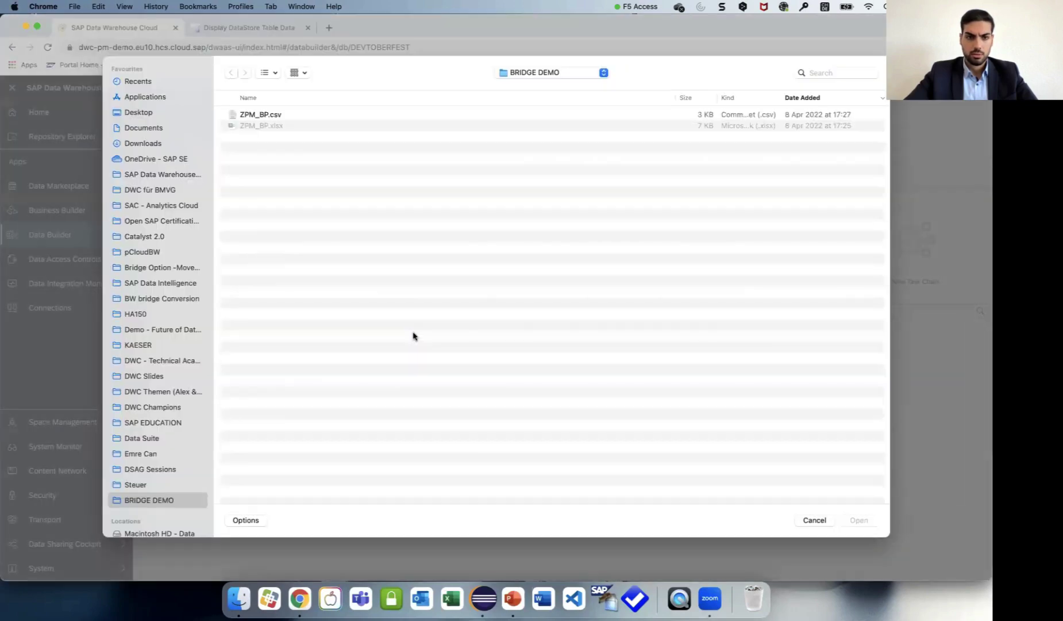
pyautogui.click(285, 118)
pyautogui.click(856, 521)
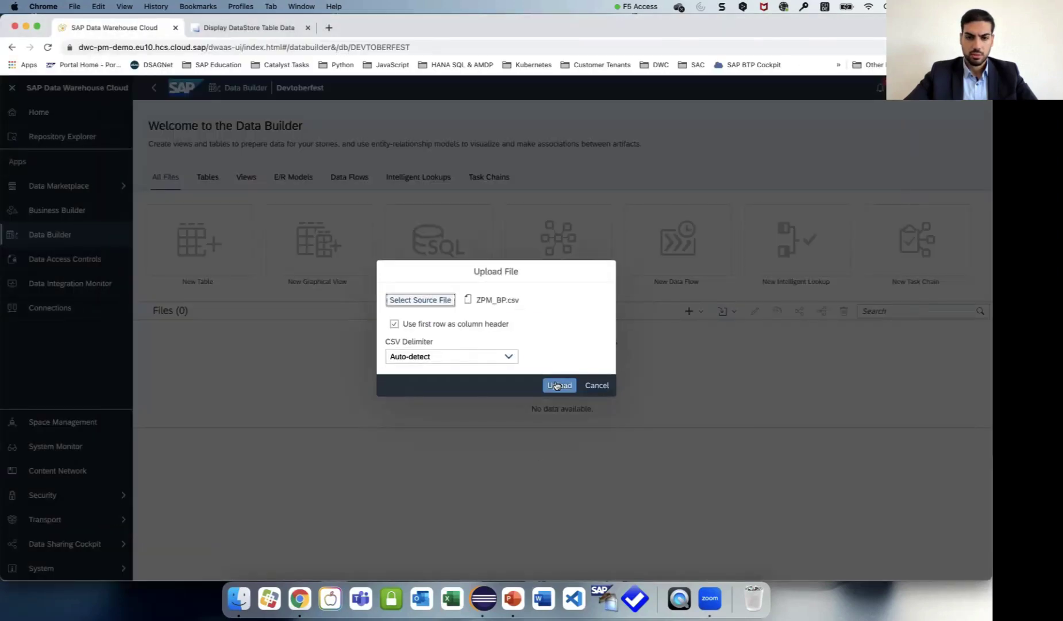
pyautogui.click(555, 385)
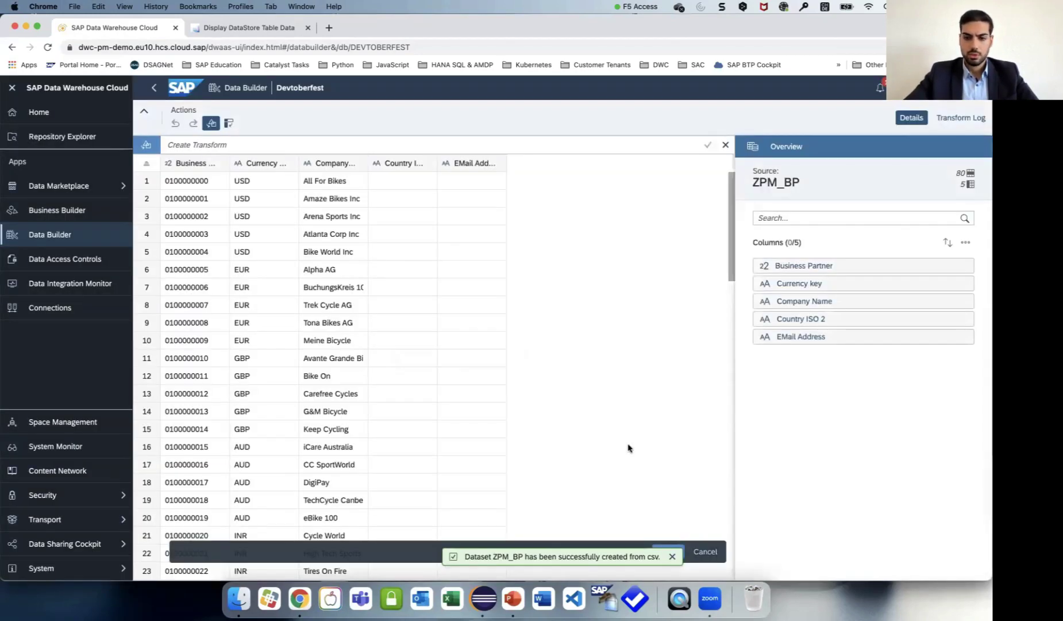
pyautogui.click(673, 555)
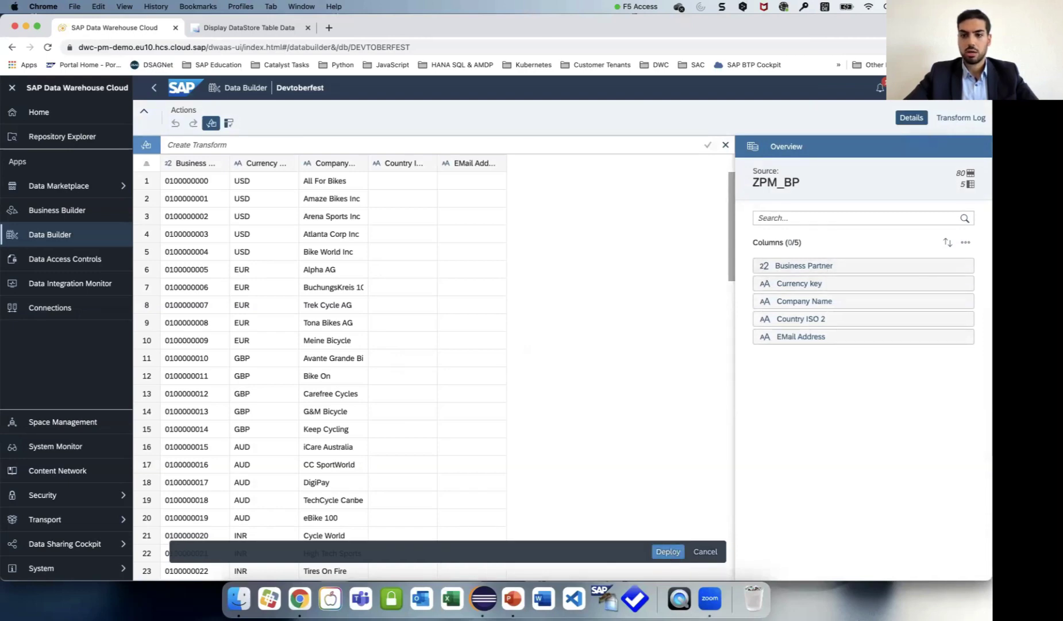
# - Change the data type of the Business Partner column to String and deploy the table as ZPM_BP
pyautogui.click(899, 266)
pyautogui.click(943, 266)
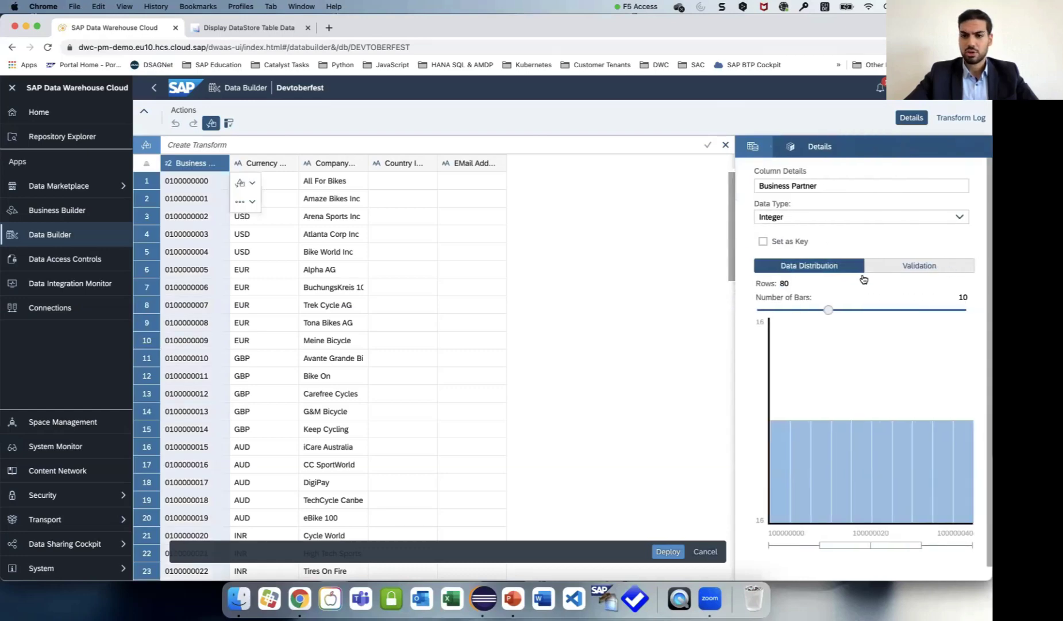
pyautogui.click(791, 218)
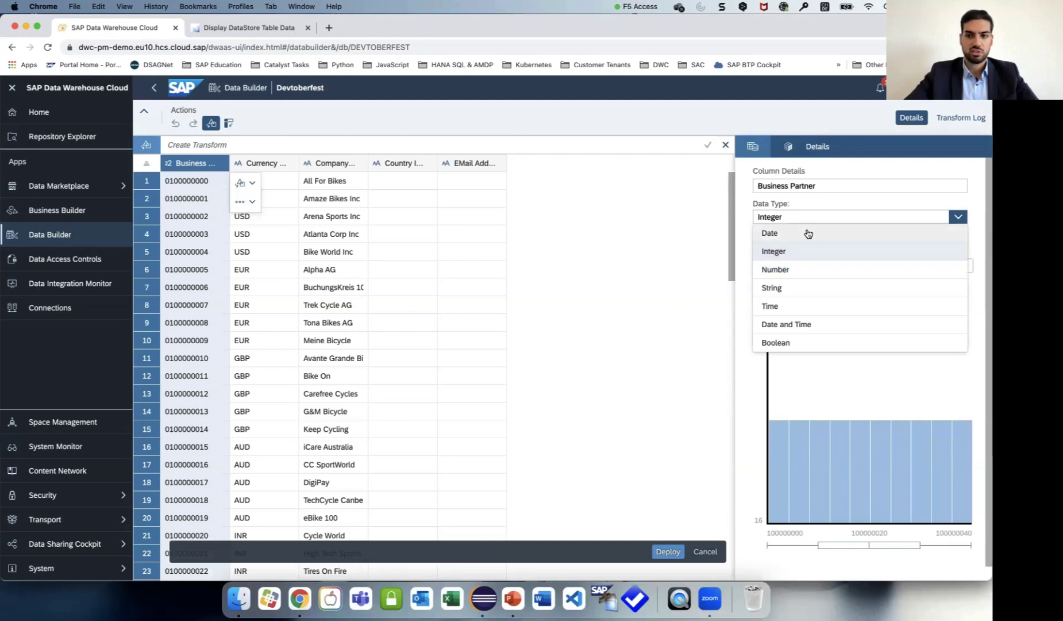
pyautogui.click(793, 290)
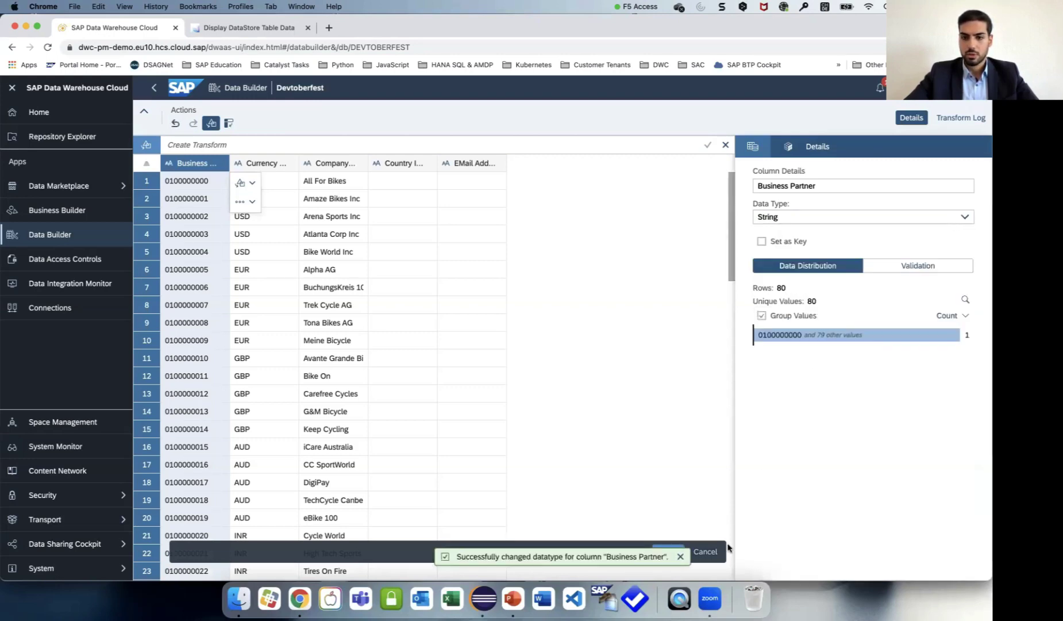
pyautogui.click(757, 147)
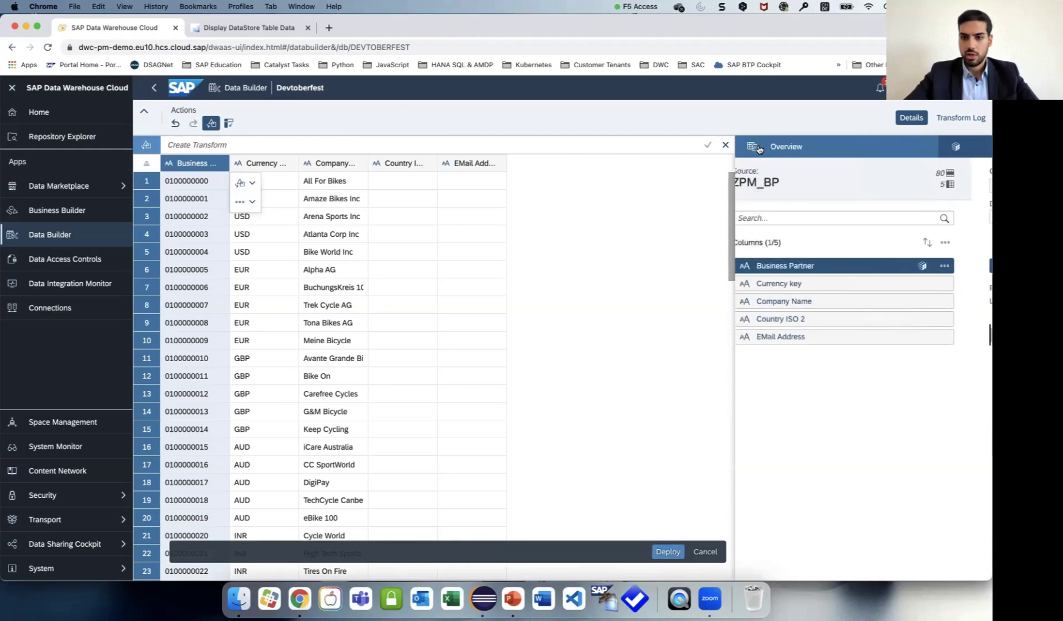
pyautogui.click(669, 552)
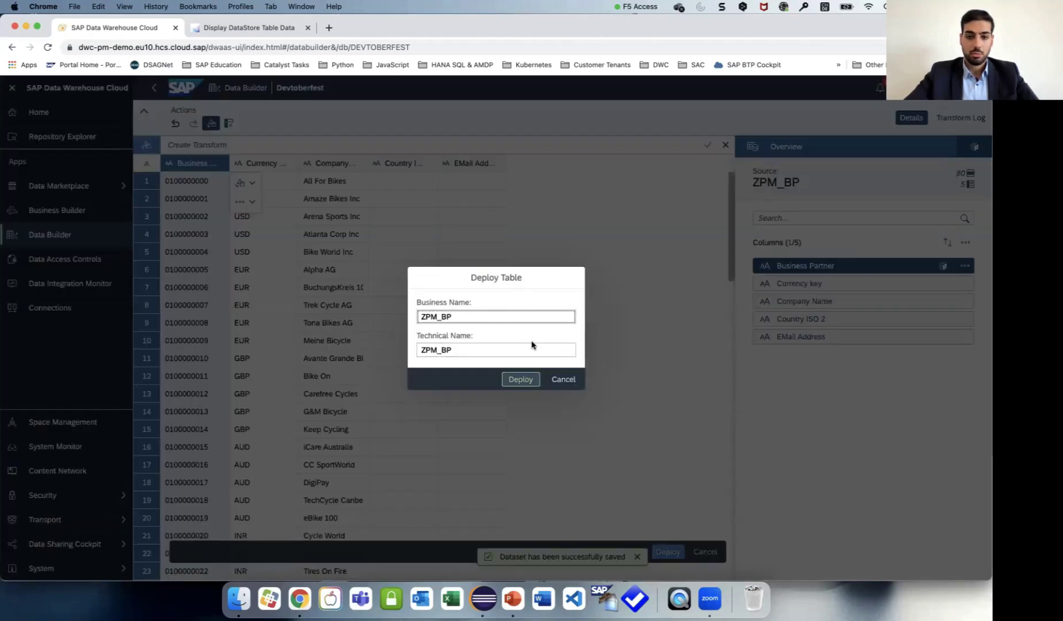
pyautogui.click(520, 379)
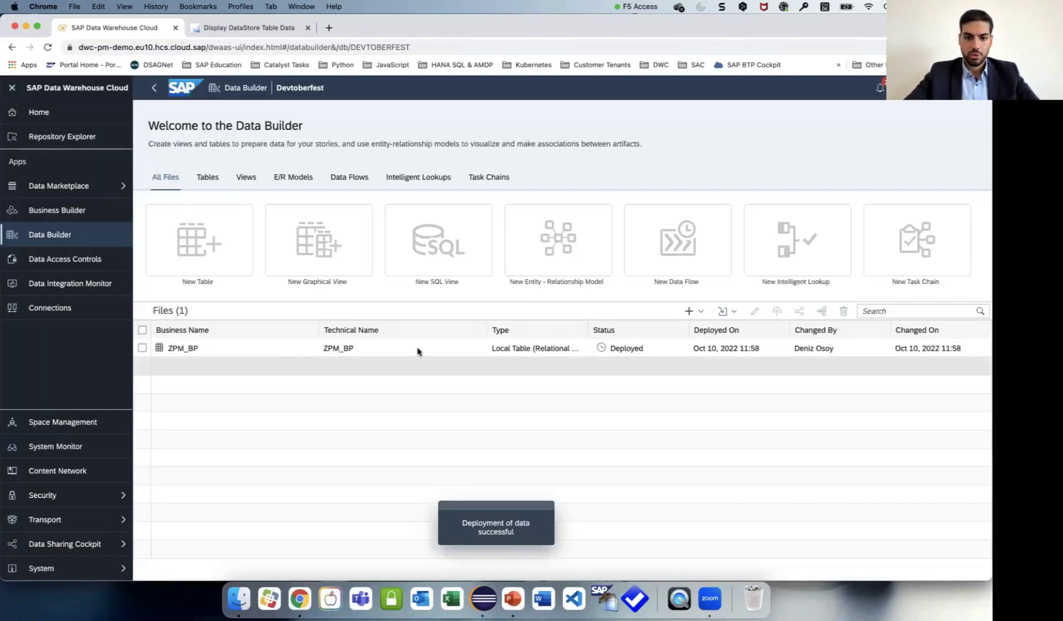
# - Preview the data of local table ZPM_BP in an enlarged preview area, and return to the Devtoberfest file list
pyautogui.click(363, 349)
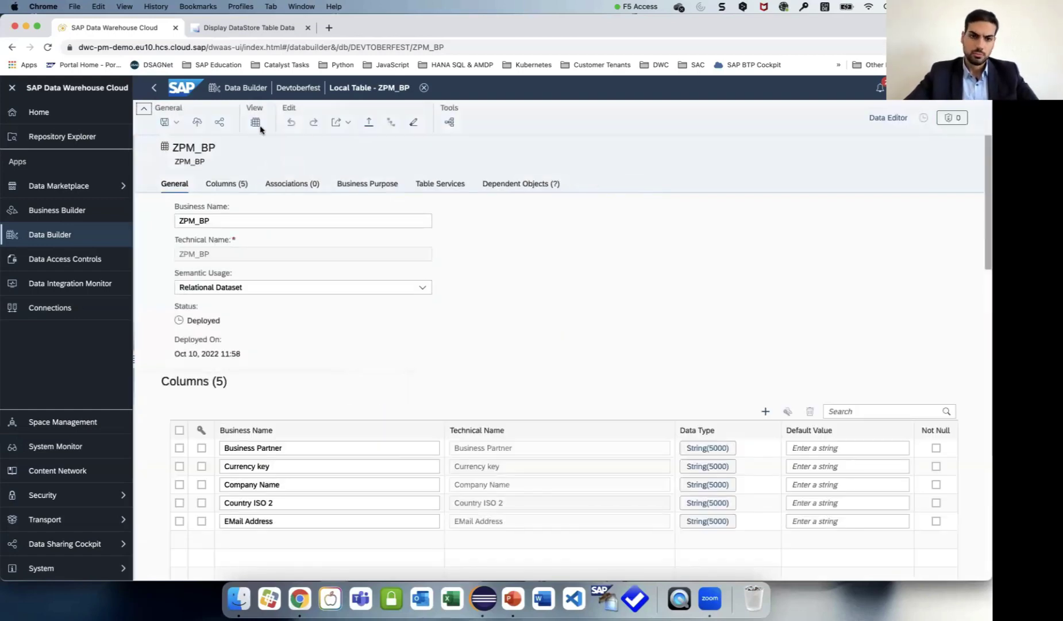
pyautogui.click(255, 123)
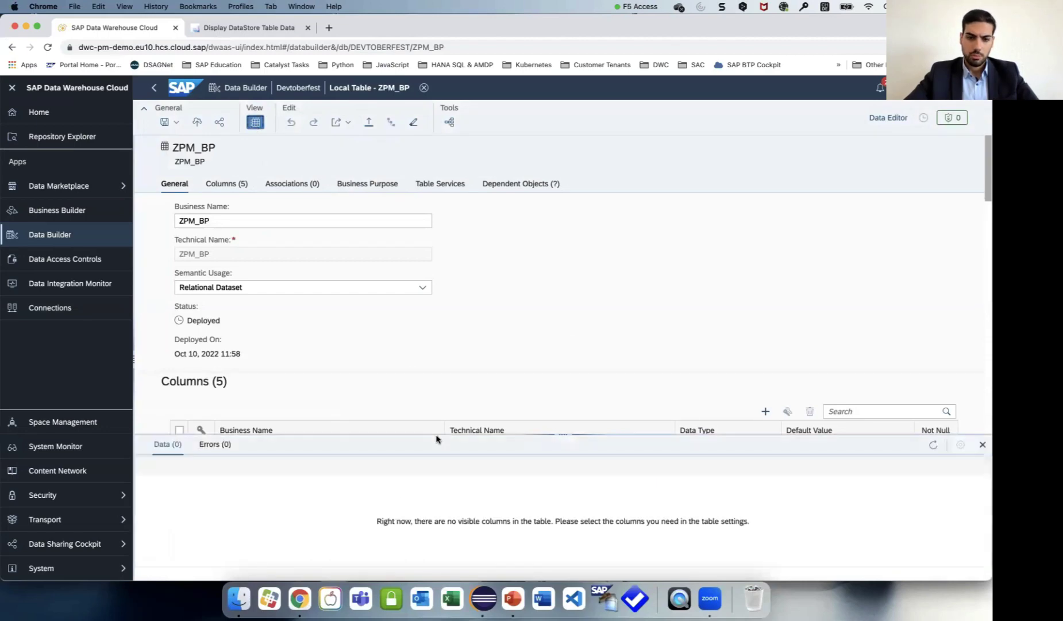
pyautogui.moveTo(434, 434); pyautogui.dragTo(470, 327)
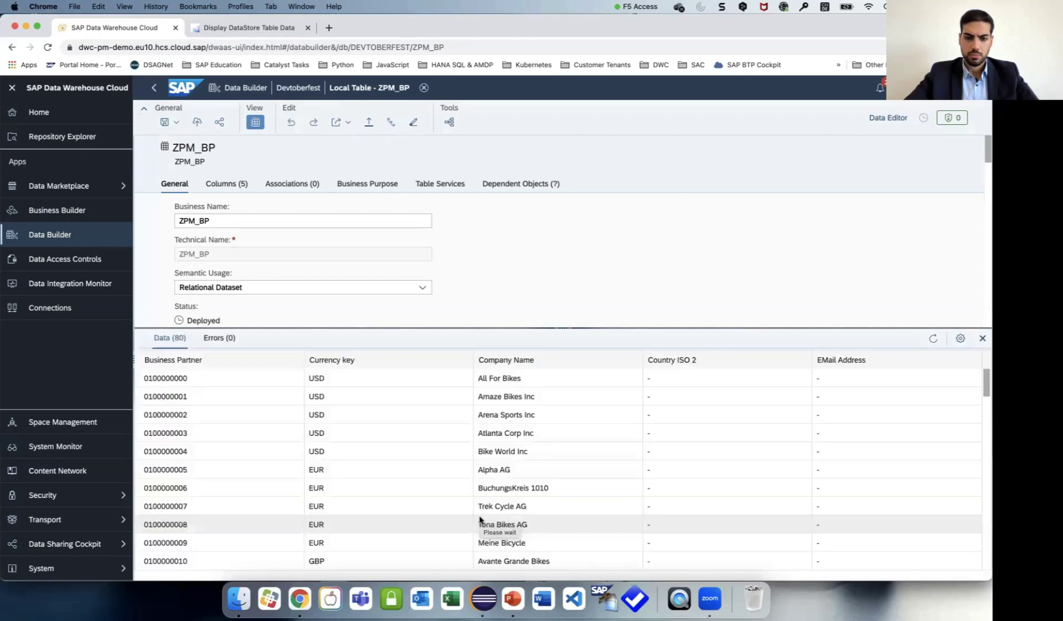
pyautogui.scroll(-5, 480, 518)
pyautogui.scroll(5, 480, 519)
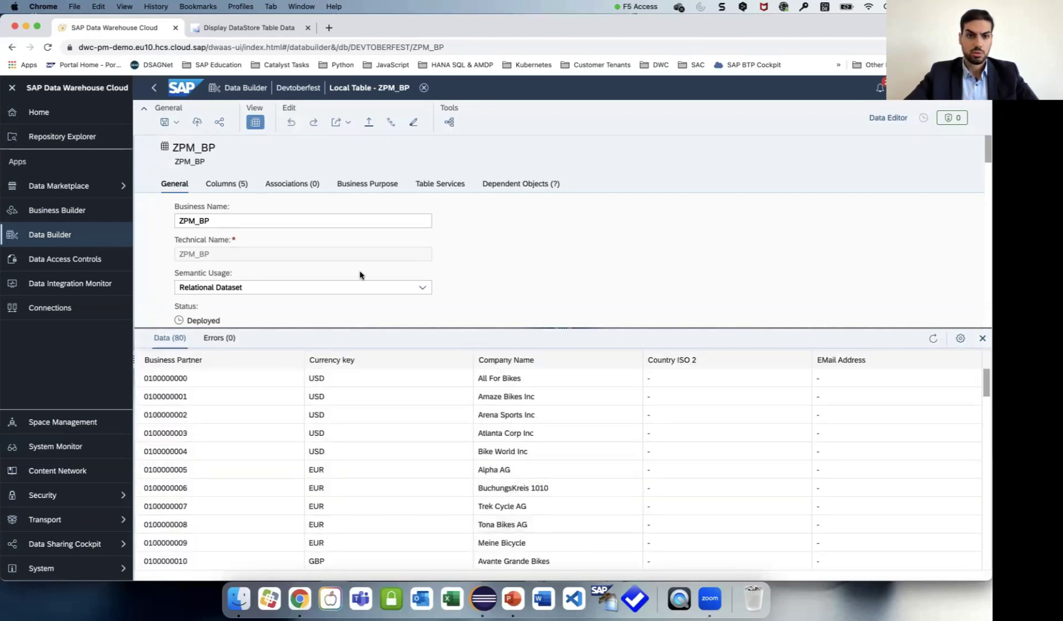
pyautogui.click(298, 88)
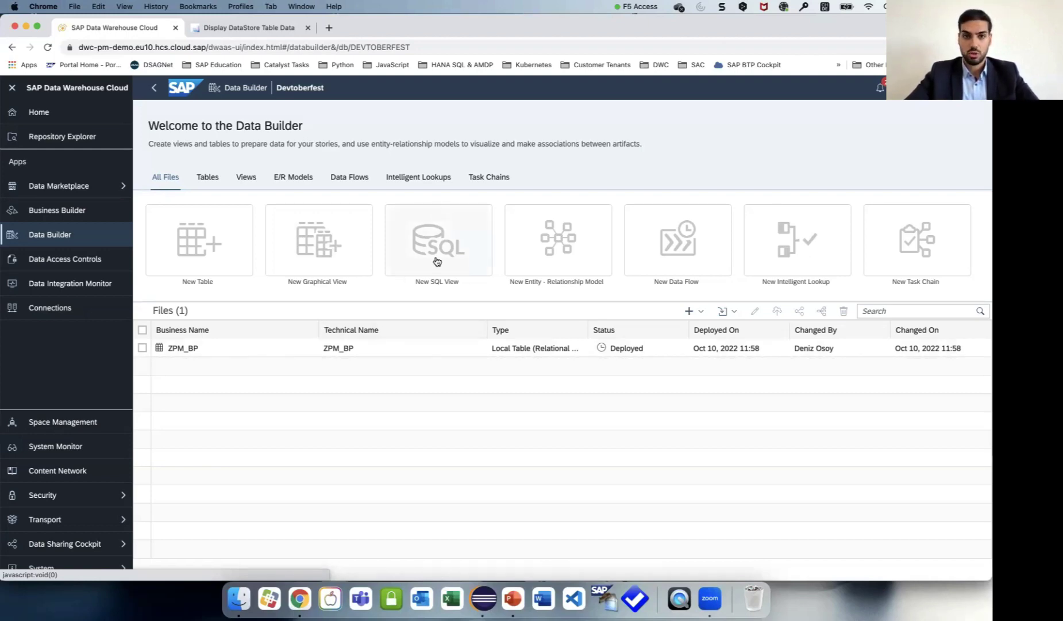
# - Create a graphical view from the shared table ZDEVFES22 (Reporting) and join the local table ZPM_BP to it
pyautogui.click(333, 259)
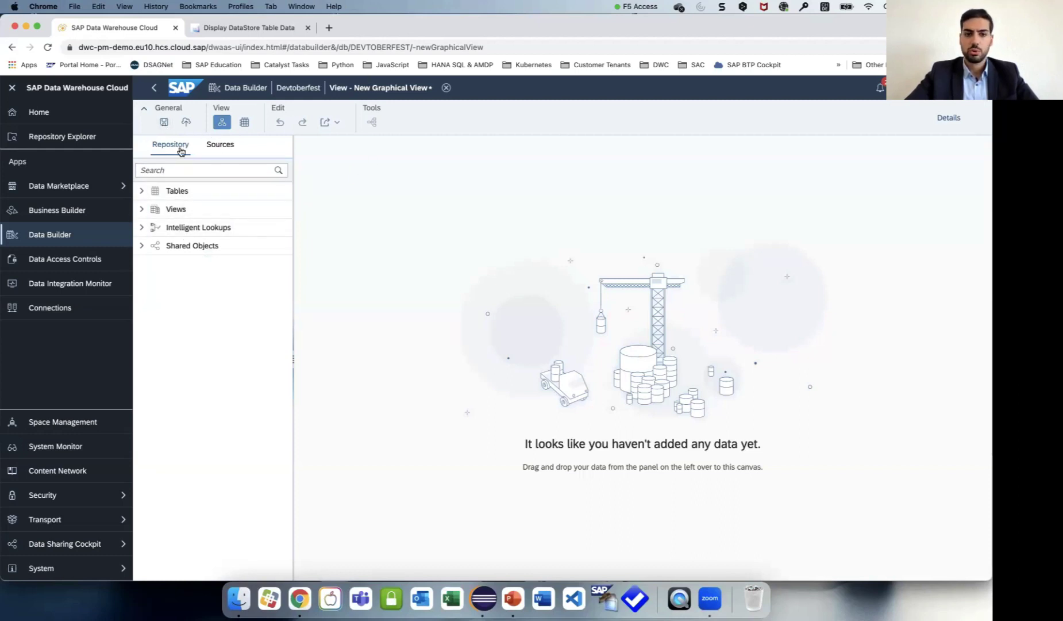
pyautogui.click(141, 245)
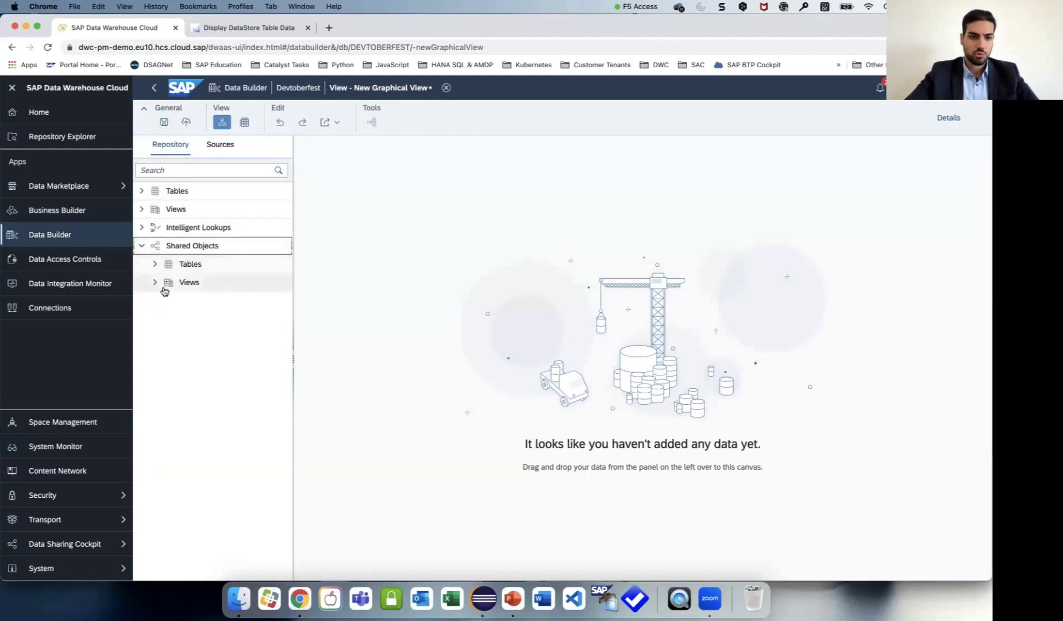
pyautogui.click(155, 264)
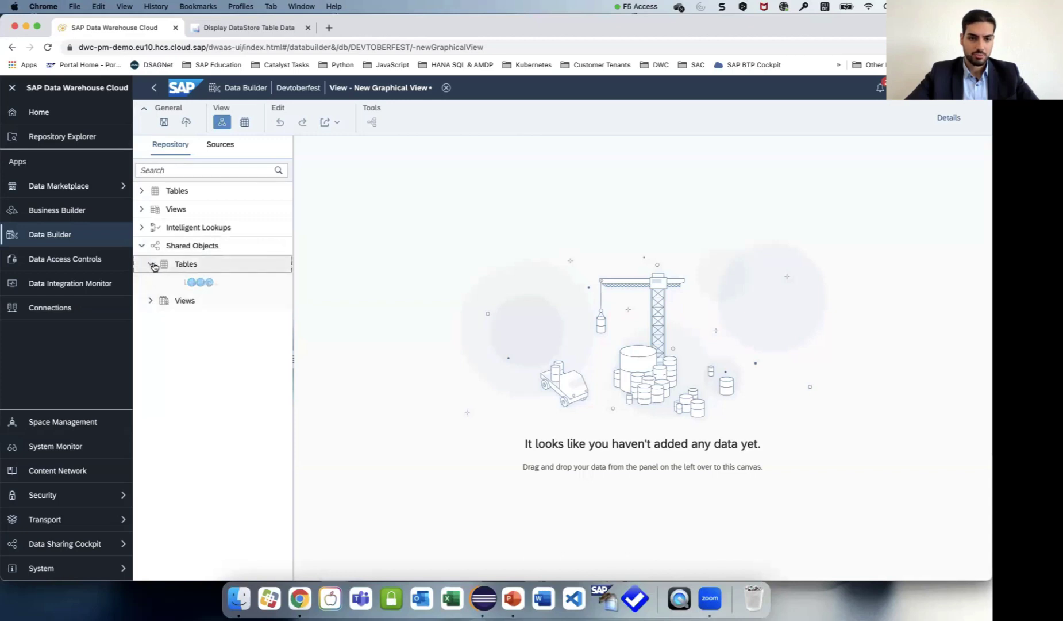
pyautogui.moveTo(226, 289); pyautogui.dragTo(570, 330)
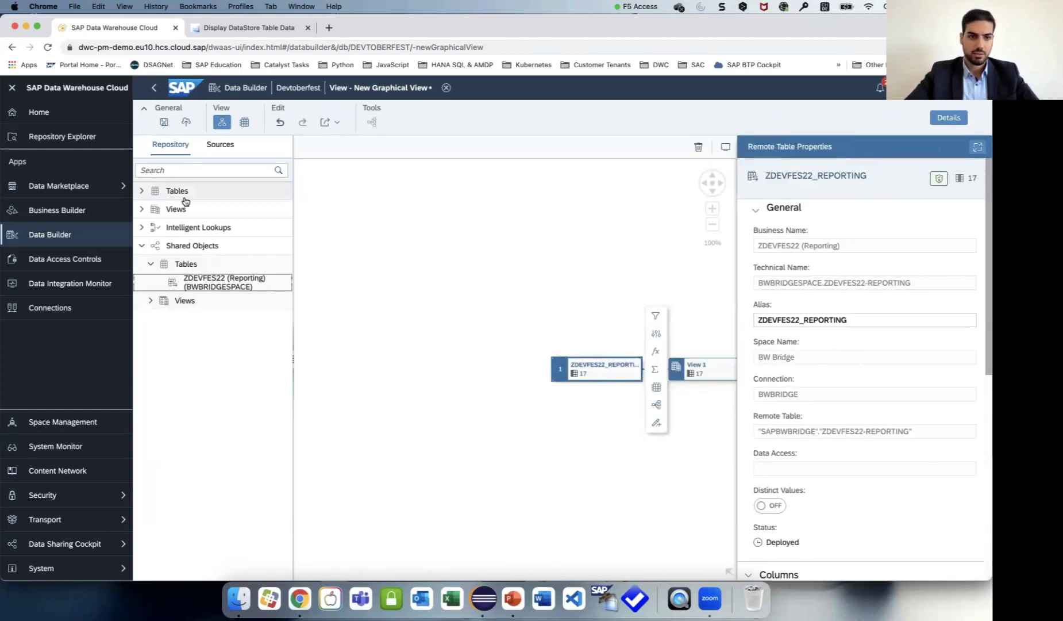
pyautogui.click(142, 191)
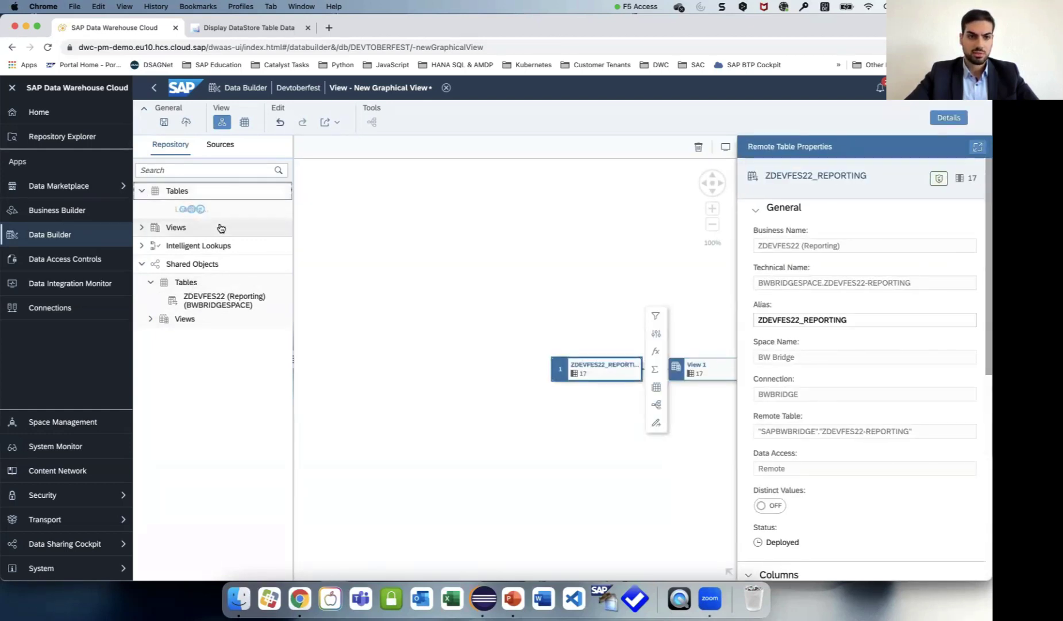
pyautogui.moveTo(184, 212); pyautogui.dragTo(647, 379)
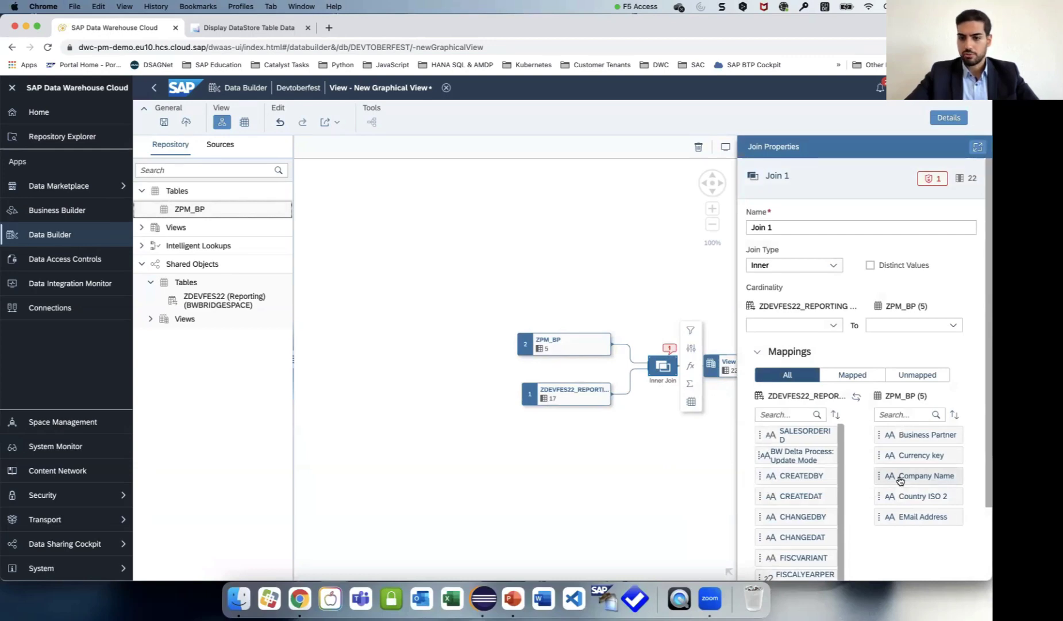
# - Map PARTNERID of the ZDEVFES22 reporting table to Business Partner of ZPM_BP in the inner join
pyautogui.scroll(-3, 850, 492)
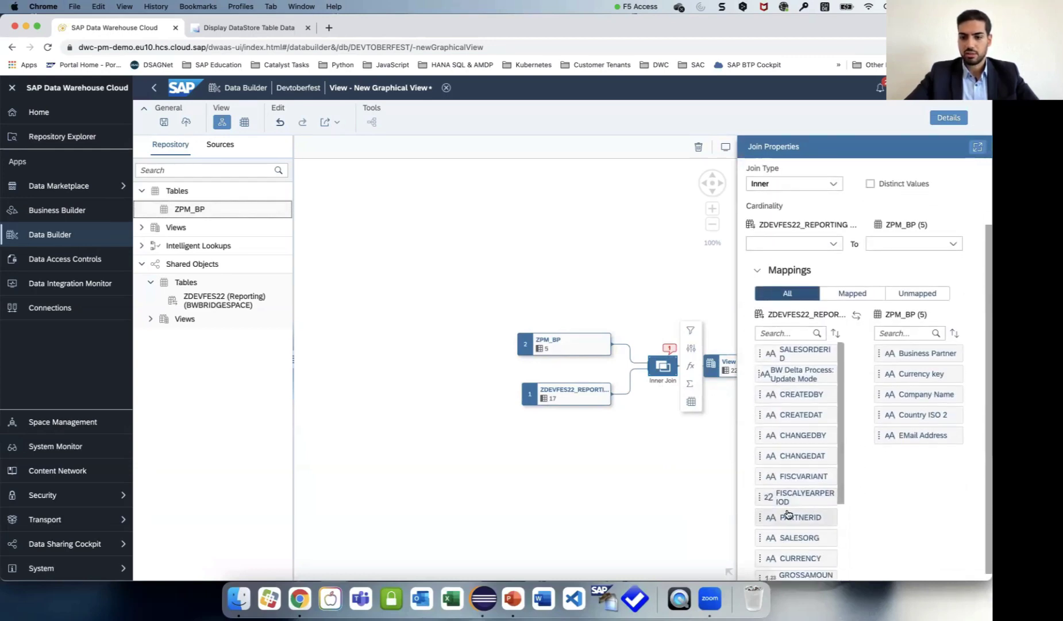
pyautogui.scroll(-3, 789, 513)
pyautogui.click(802, 448)
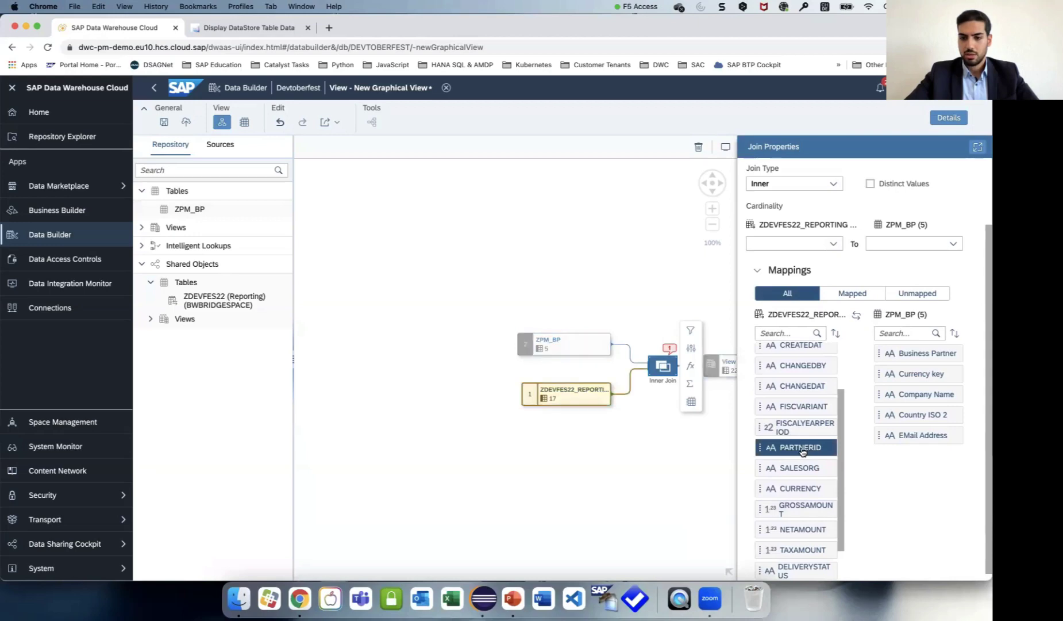
pyautogui.moveTo(802, 452); pyautogui.dragTo(909, 357)
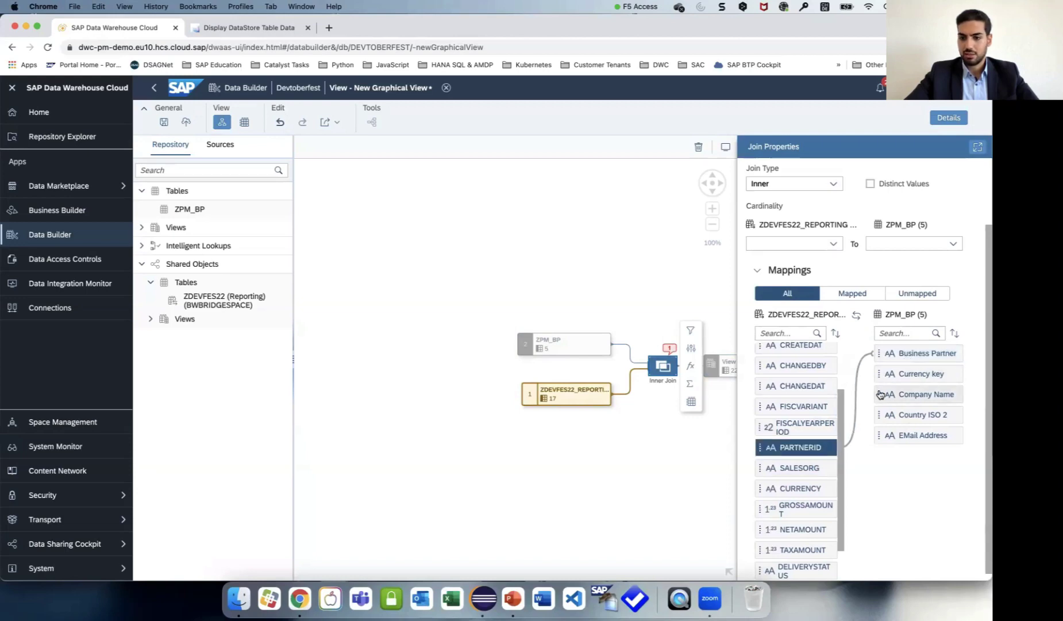
# - Add a projection after the inner join and exclude all of its columns
pyautogui.click(691, 347)
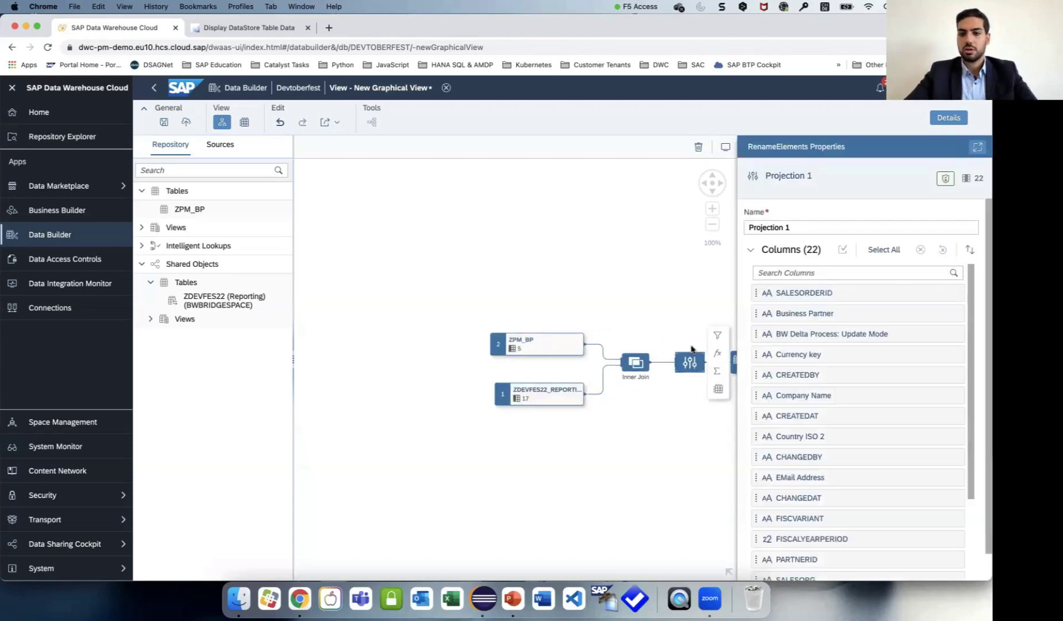
pyautogui.click(882, 253)
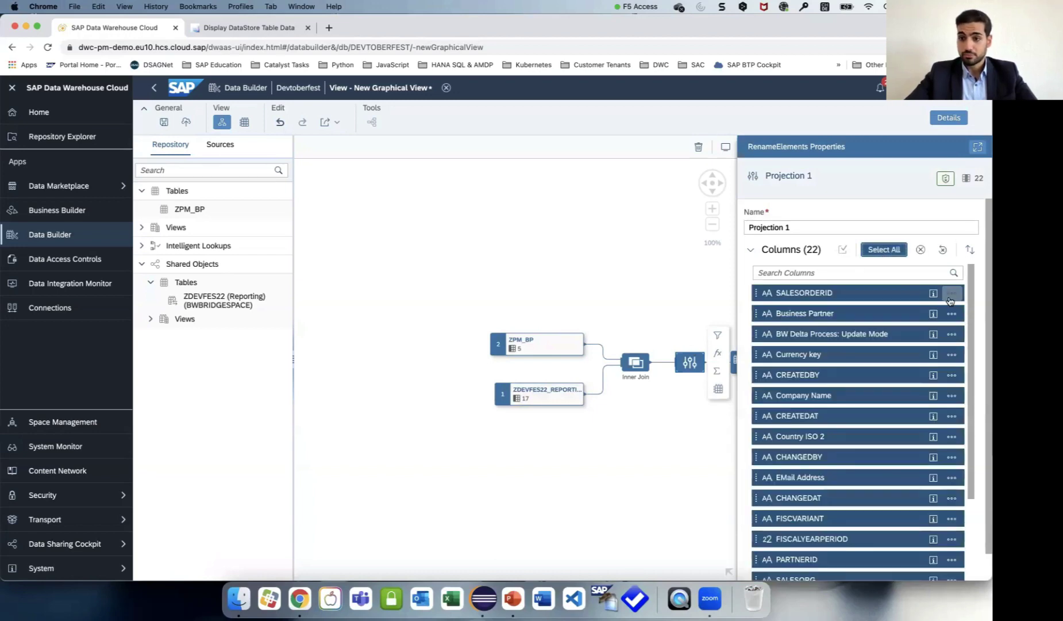
pyautogui.click(951, 293)
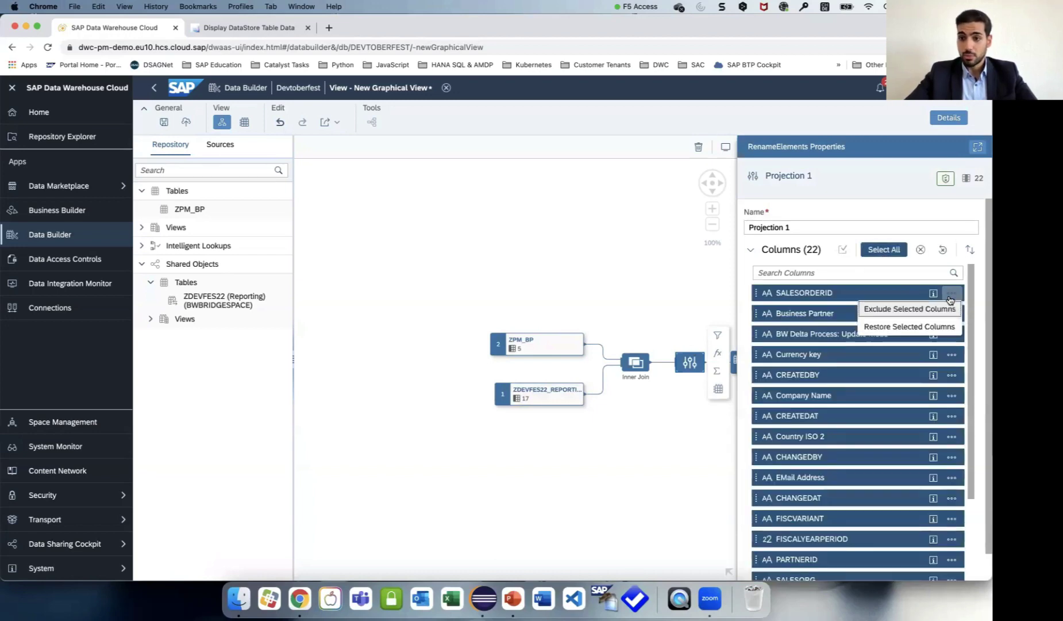
pyautogui.click(919, 309)
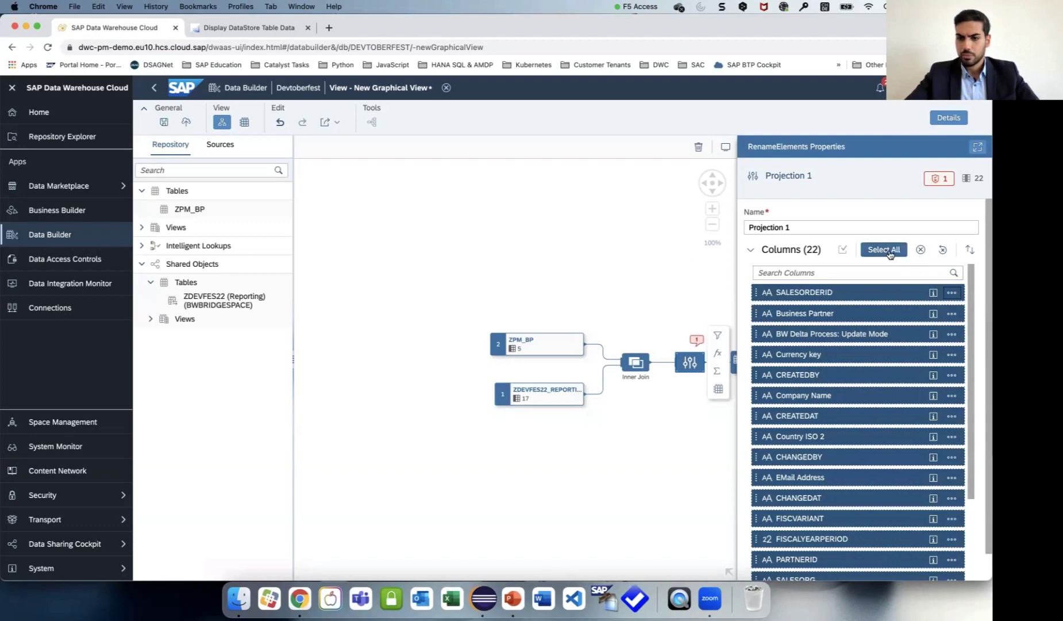
# - Restore only the columns GROSSAMOUNT, NETAMOUNT, TAXAMOUNT and Company Name in the projection
pyautogui.click(885, 250)
pyautogui.scroll(-2, 854, 415)
pyautogui.scroll(-3, 854, 416)
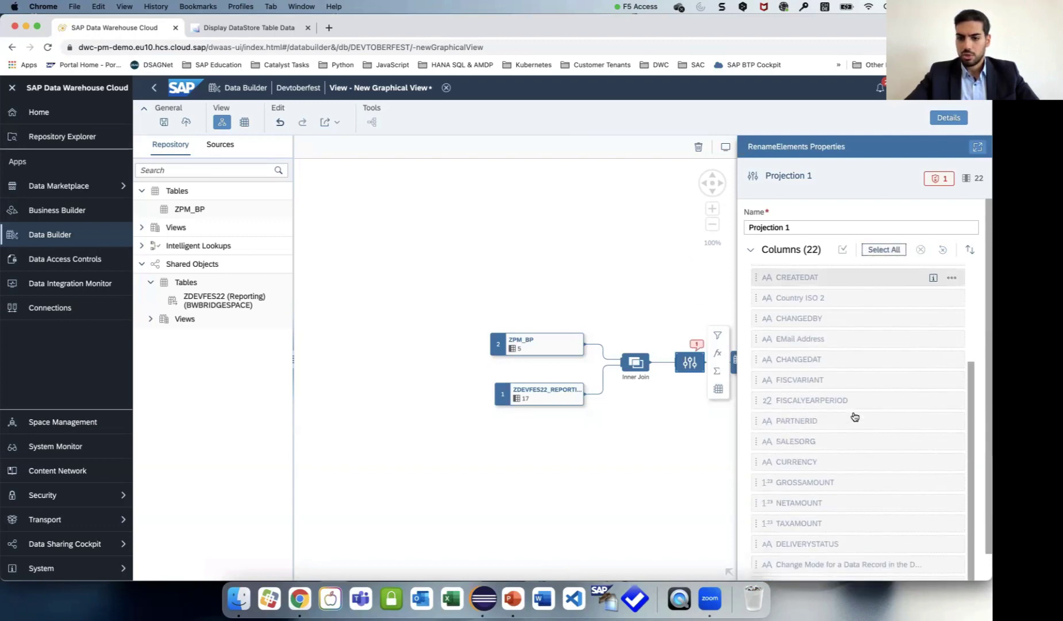
pyautogui.click(863, 487)
pyautogui.keyDown('ctrl'); pyautogui.click(864, 504); pyautogui.keyUp('ctrl')
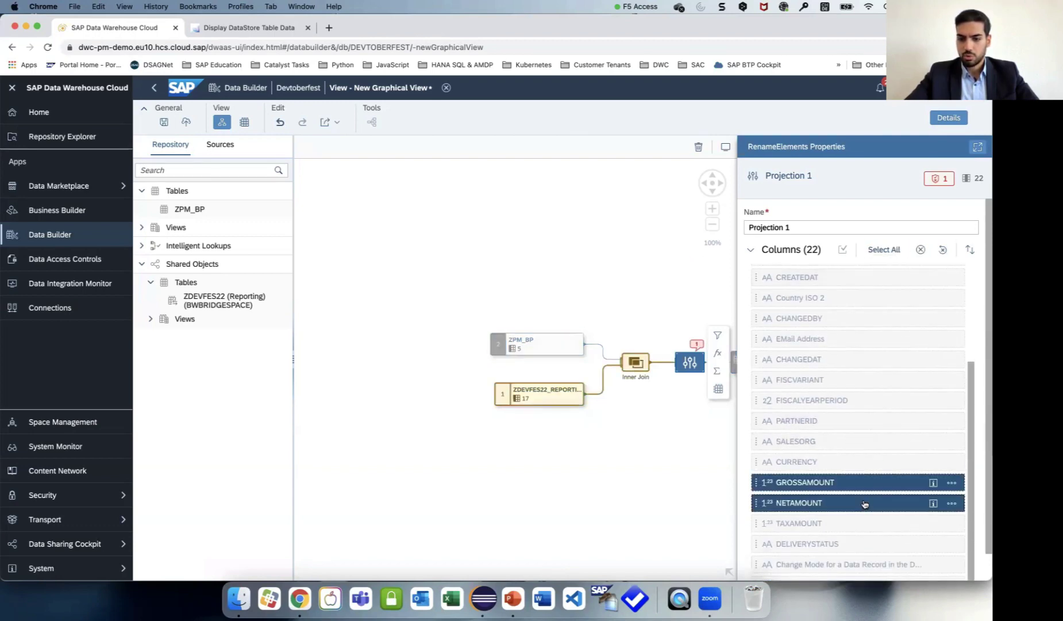
pyautogui.keyDown('ctrl'); pyautogui.click(870, 524); pyautogui.keyUp('ctrl')
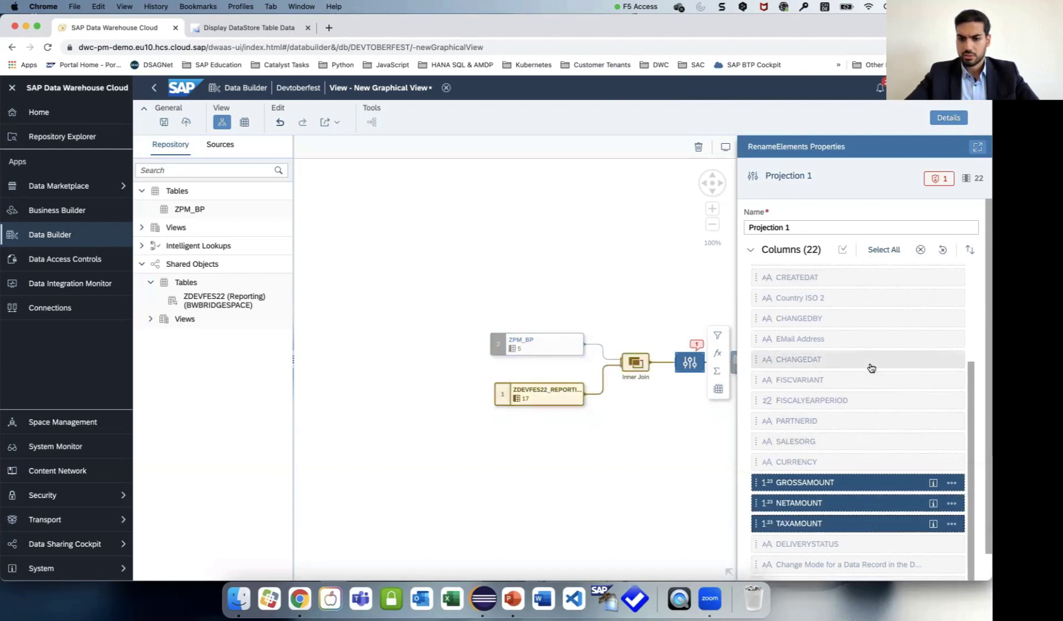
pyautogui.scroll(1, 867, 367)
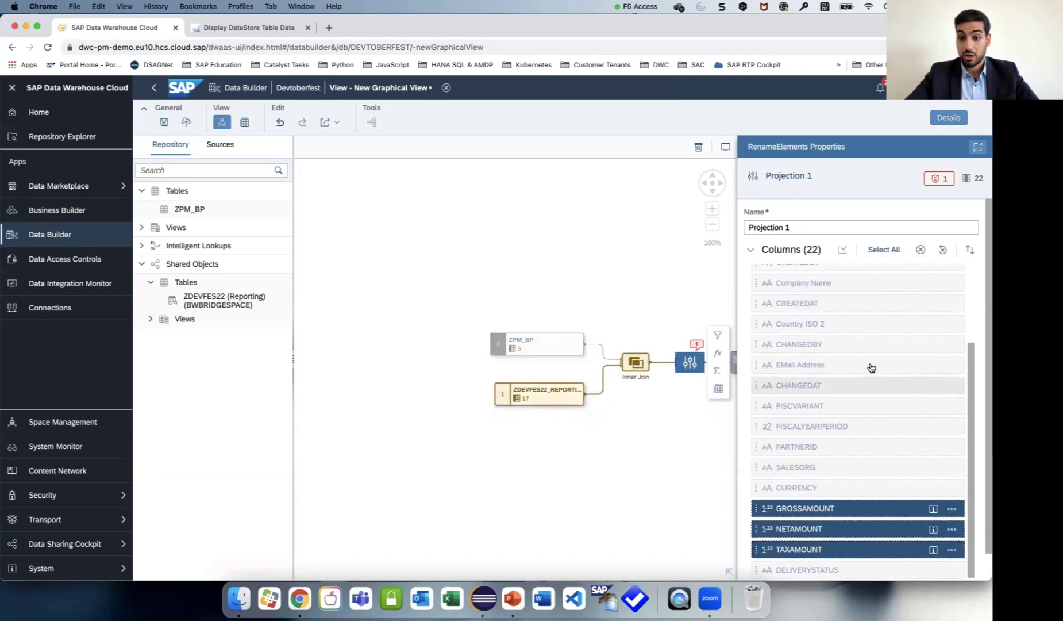
pyautogui.keyDown('ctrl'); pyautogui.click(872, 288); pyautogui.keyUp('ctrl')
pyautogui.click(952, 283)
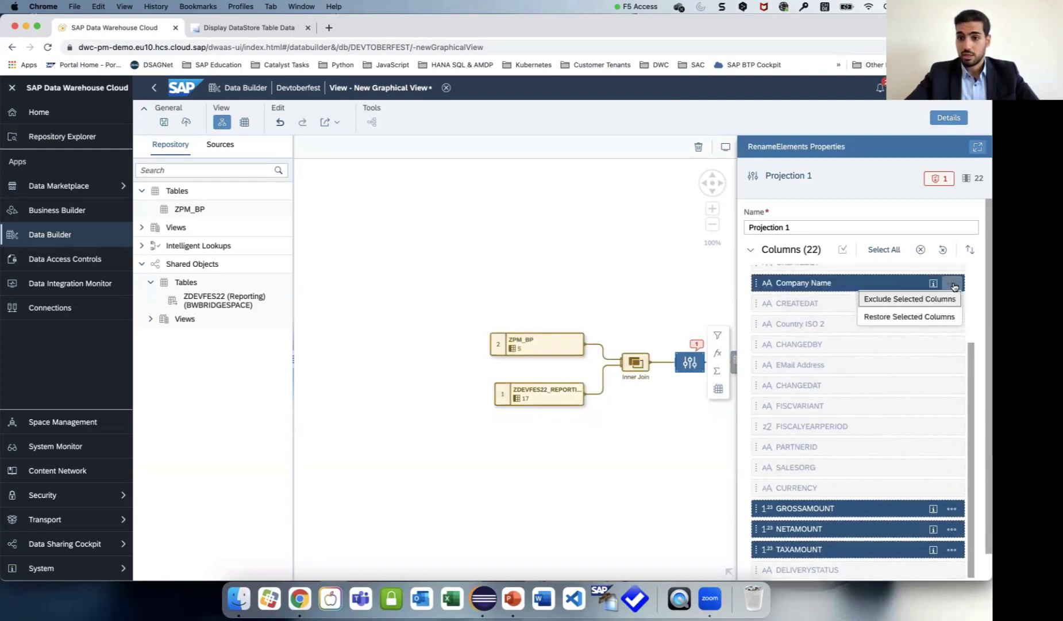
pyautogui.click(908, 316)
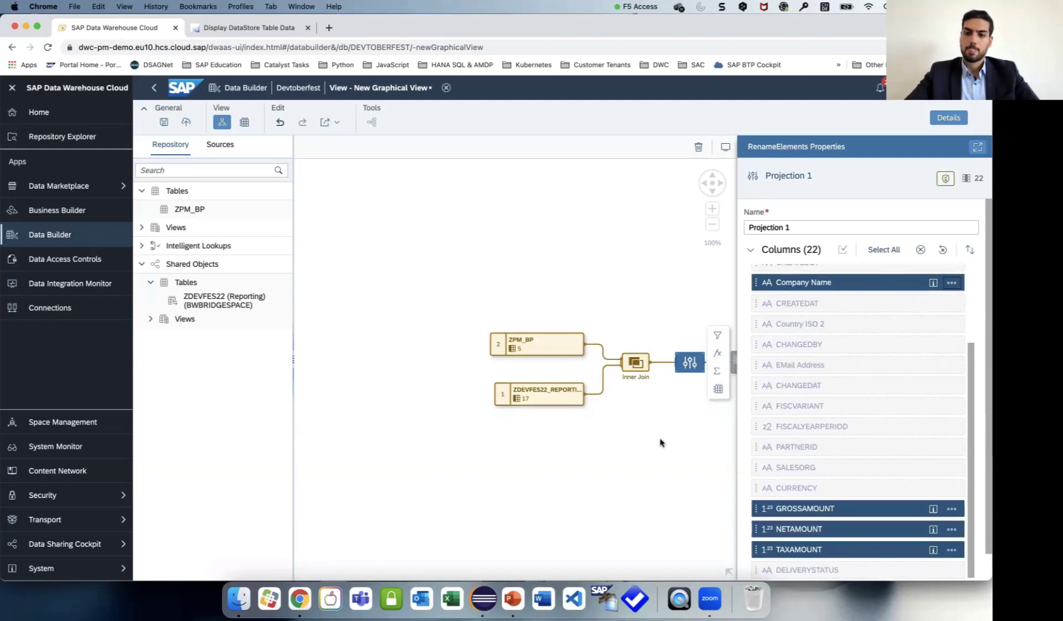
# - Name the output view ZDEVFES22, set its semantic usage to Analytical Dataset, and expose it for consumption
pyautogui.click(674, 368)
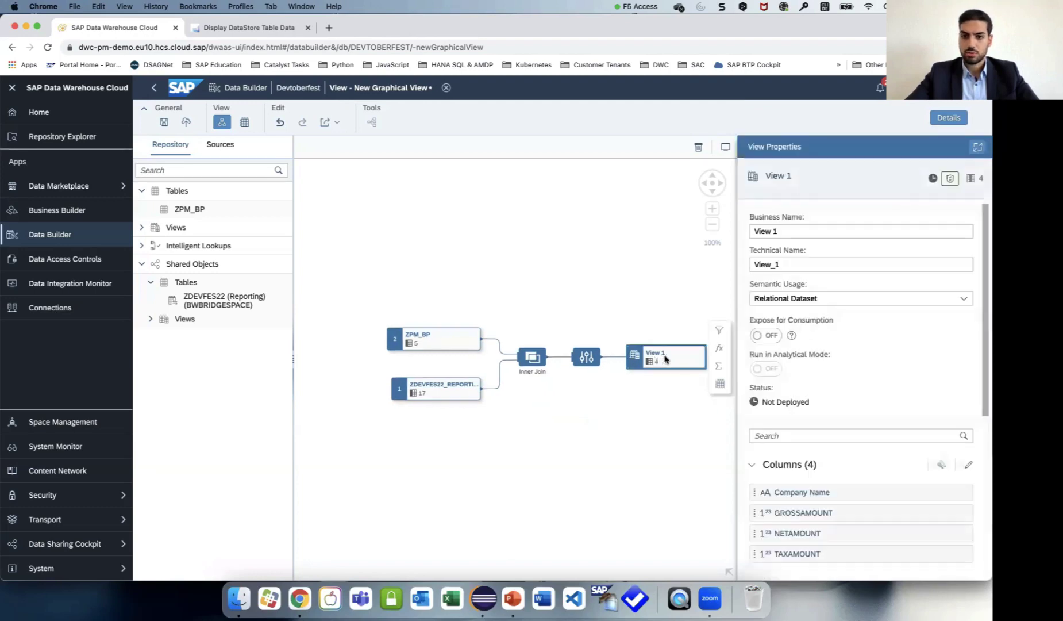
pyautogui.click(794, 236)
pyautogui.press('super+a')
pyautogui.write('ZDEVFES22')
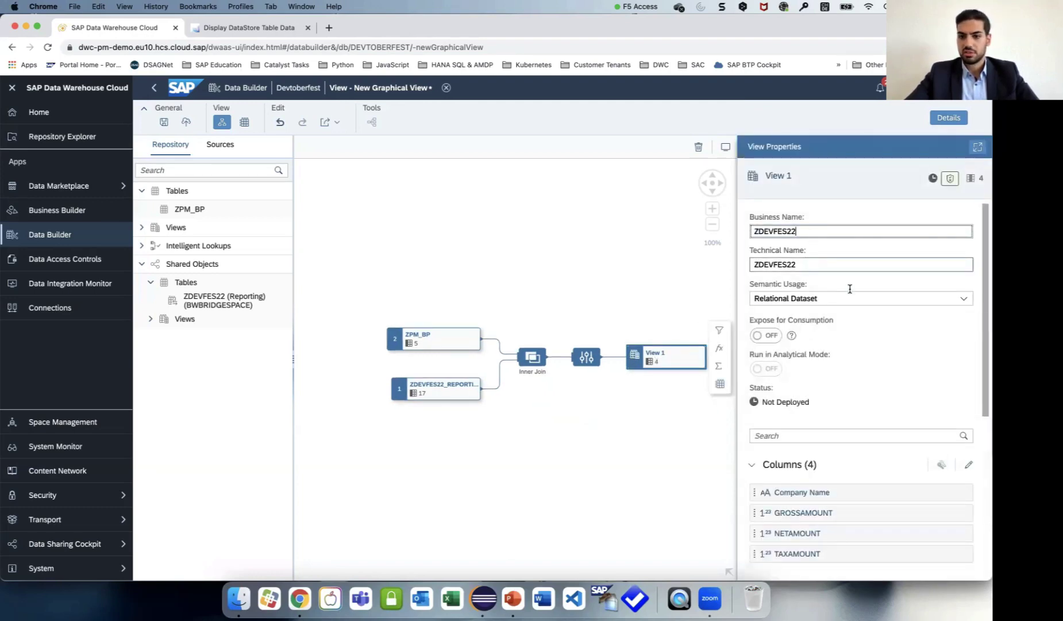
pyautogui.click(964, 298)
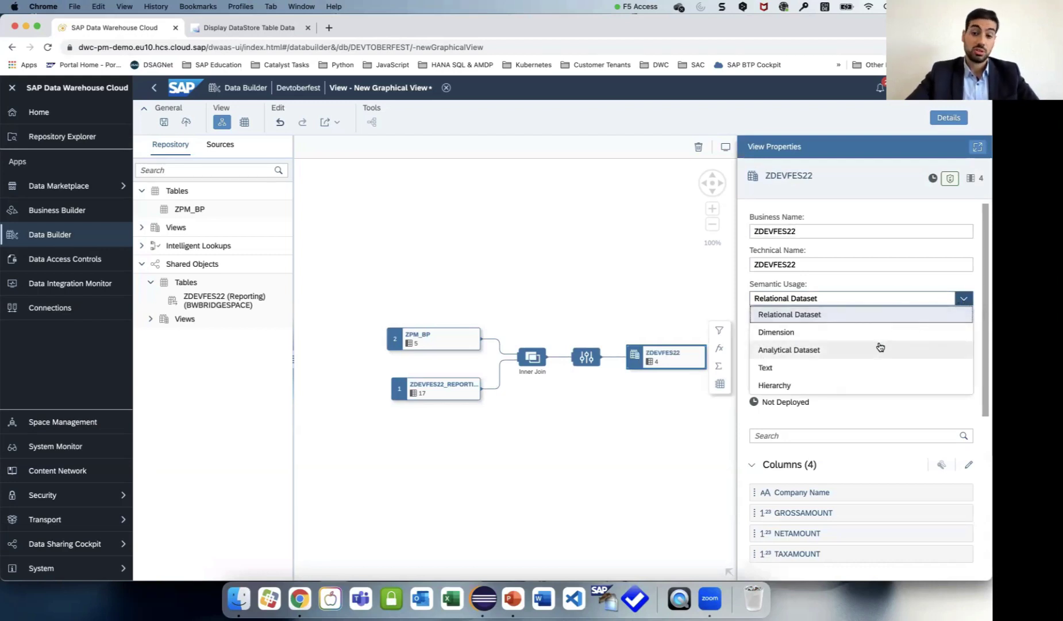
pyautogui.click(880, 346)
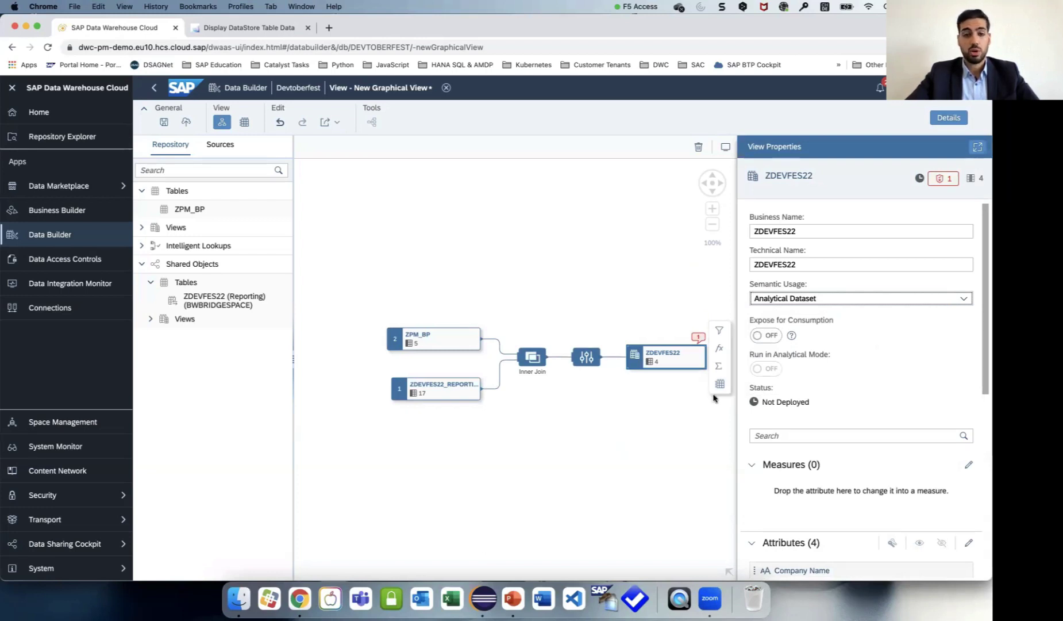
pyautogui.click(773, 335)
# - Change the attributes GROSSAMOUNT, NETAMOUNT and TAXAMOUNT of the view into measures
pyautogui.scroll(-4, 927, 396)
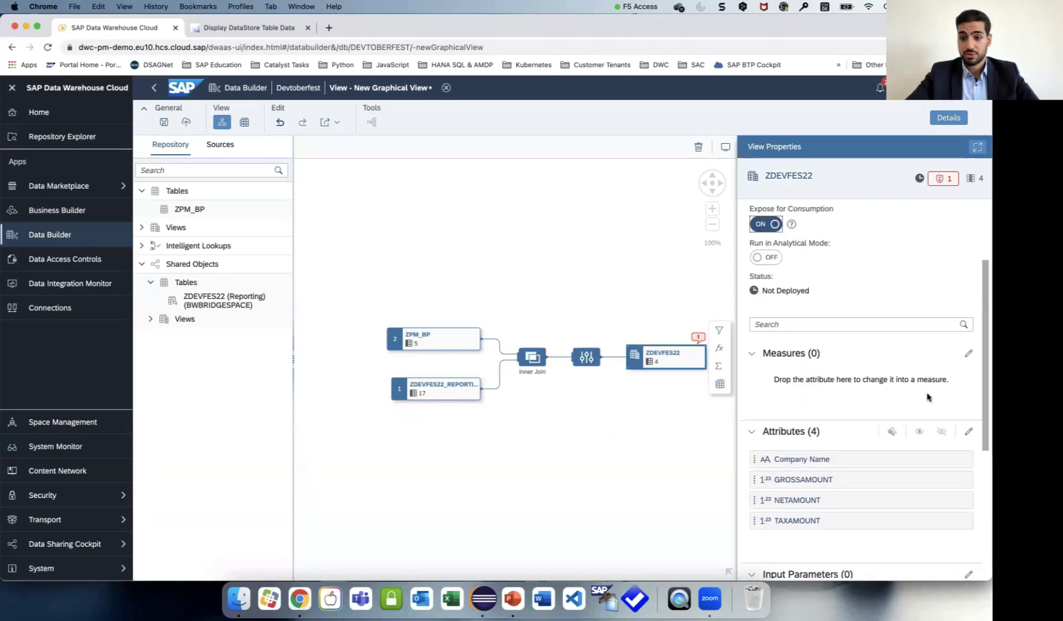
pyautogui.scroll(-1, 861, 410)
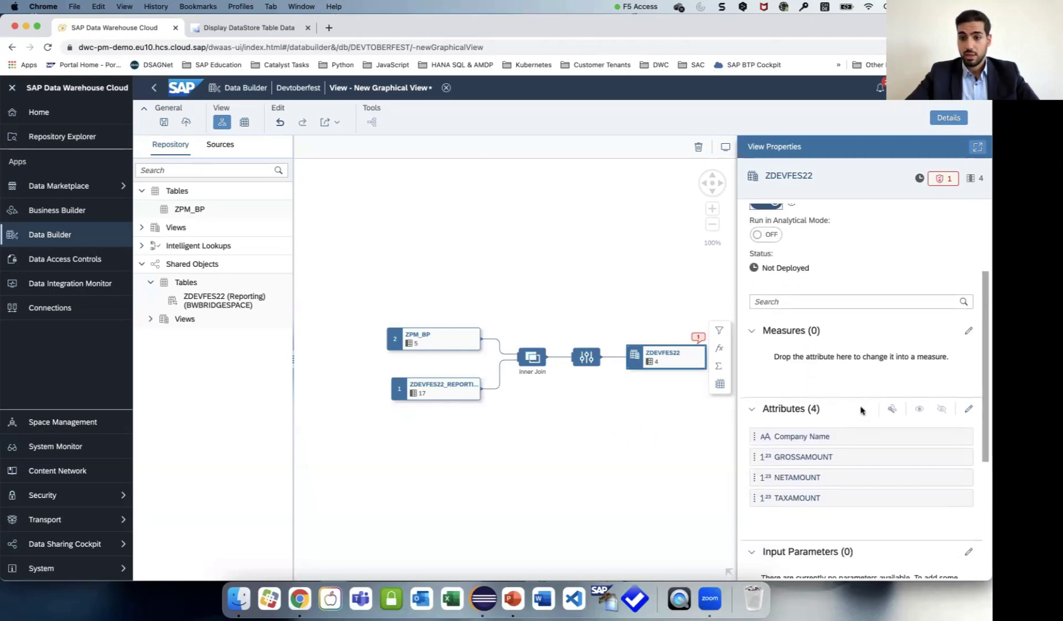
pyautogui.click(883, 457)
pyautogui.keyDown('shift'); pyautogui.click(887, 477); pyautogui.keyUp('shift')
pyautogui.keyDown('shift'); pyautogui.click(907, 498); pyautogui.keyUp('shift')
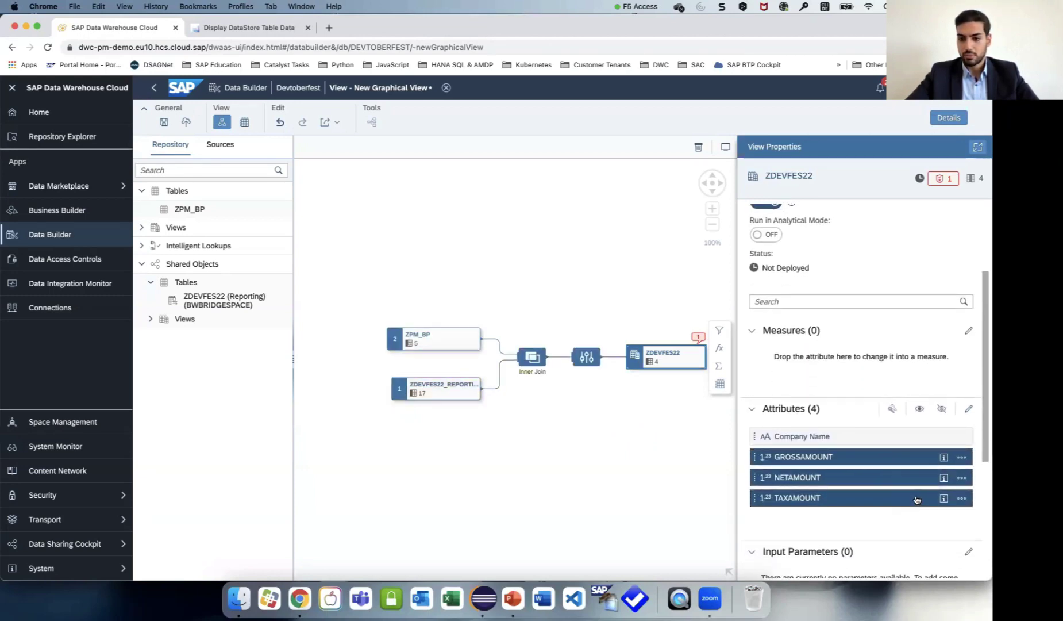
pyautogui.click(962, 456)
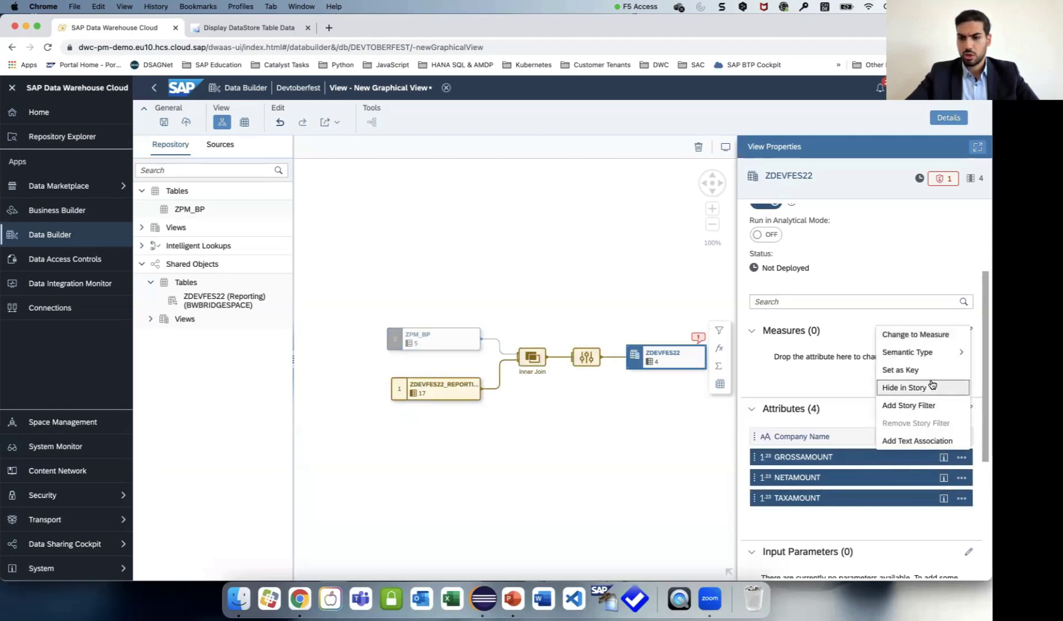
pyautogui.click(944, 338)
pyautogui.scroll(5, 822, 408)
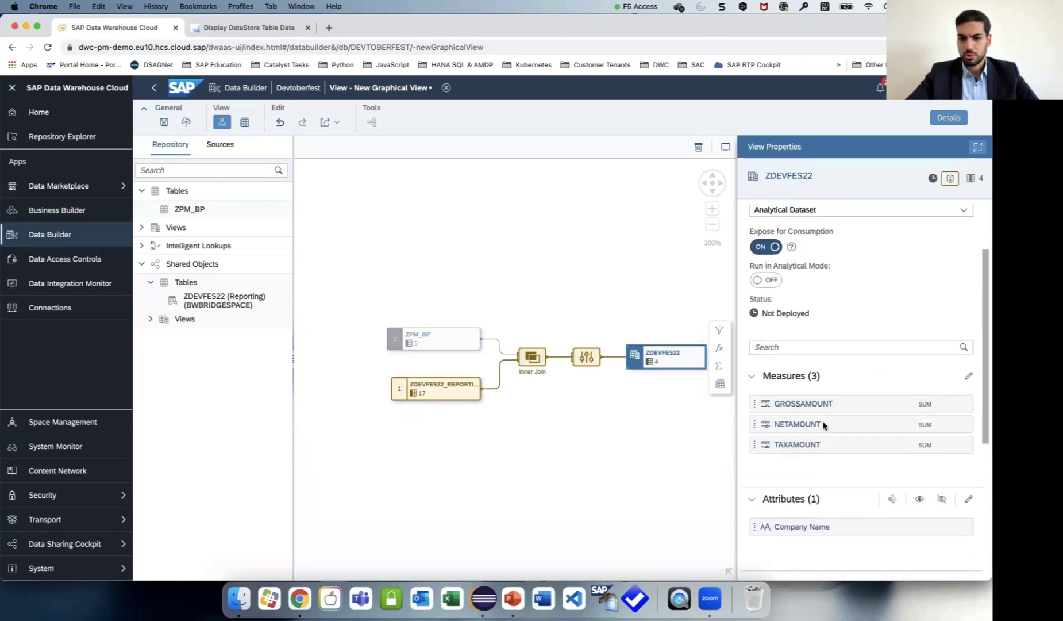
# - Save and deploy the view as ZDEVFES22, and preview its data in an enlarged preview area
pyautogui.click(185, 122)
pyautogui.click(531, 383)
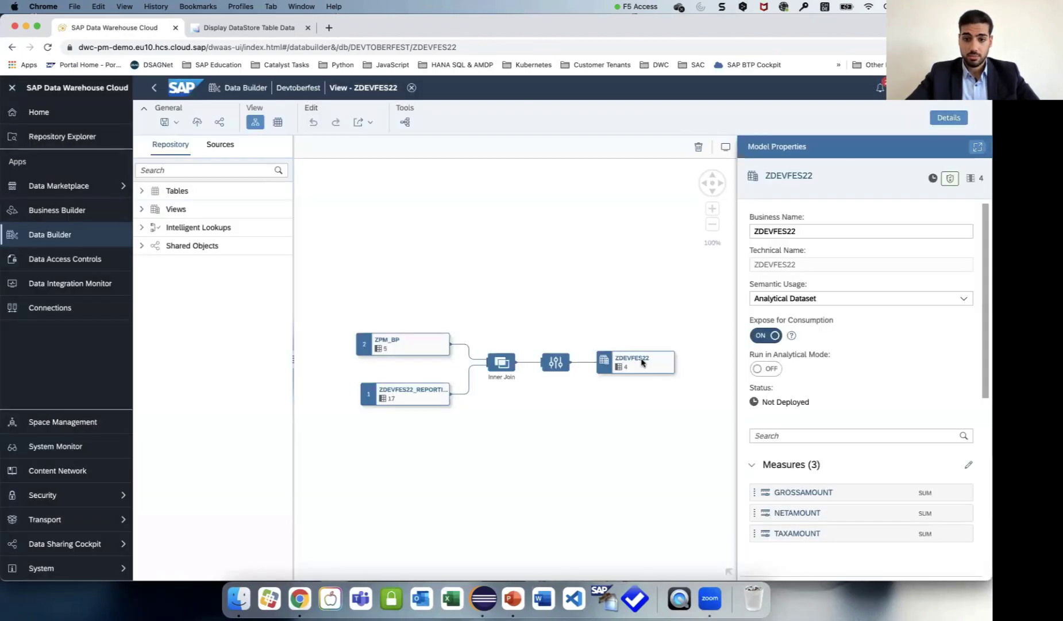
pyautogui.click(642, 362)
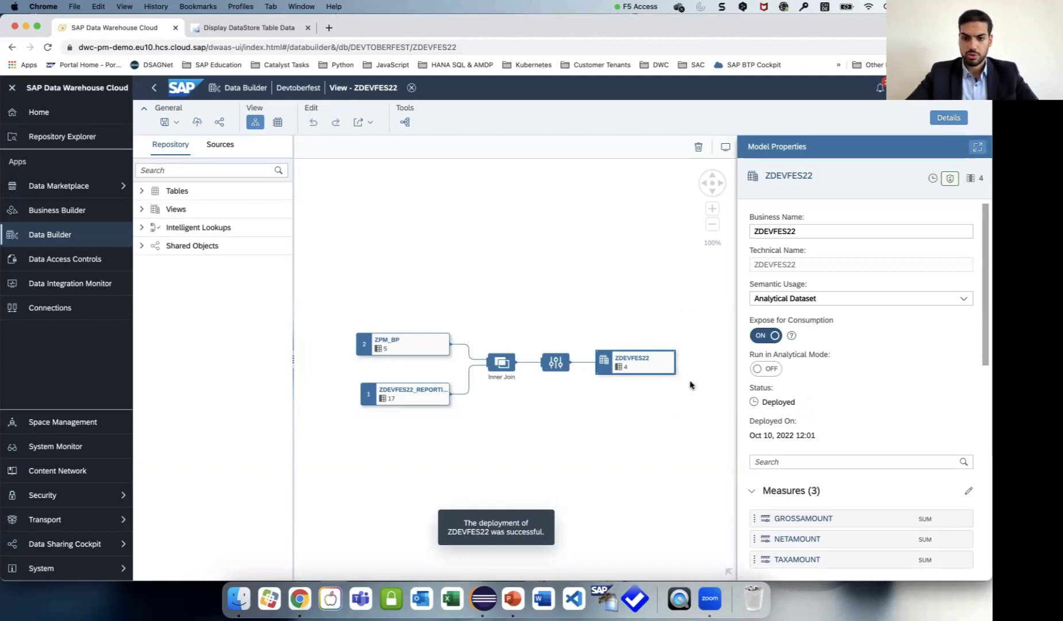
pyautogui.click(690, 380)
pyautogui.moveTo(549, 436); pyautogui.dragTo(560, 288)
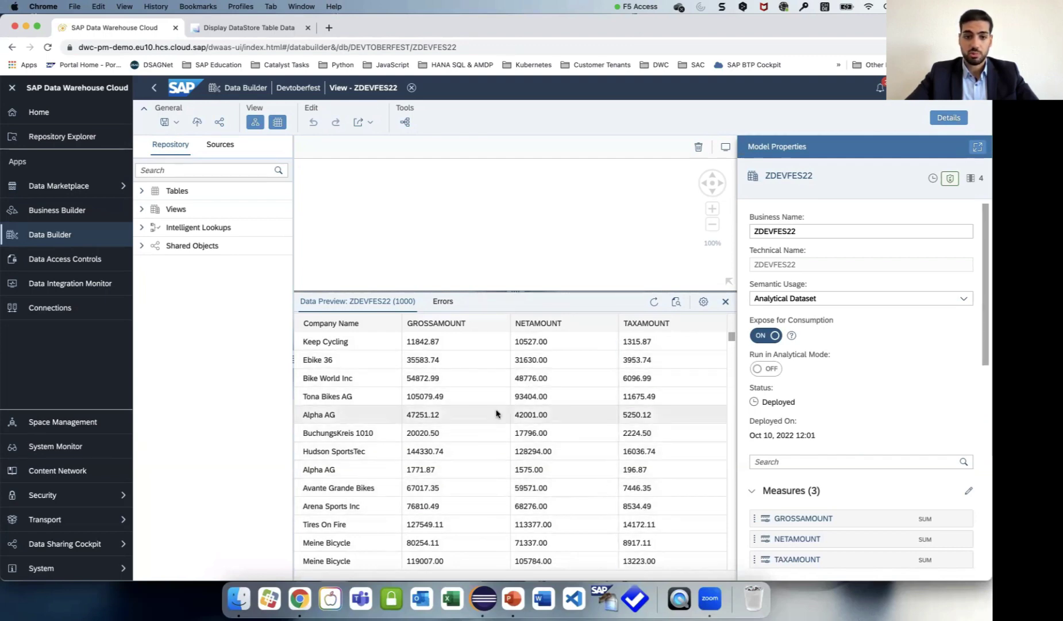
pyautogui.moveTo(586, 307); pyautogui.dragTo(587, 333)
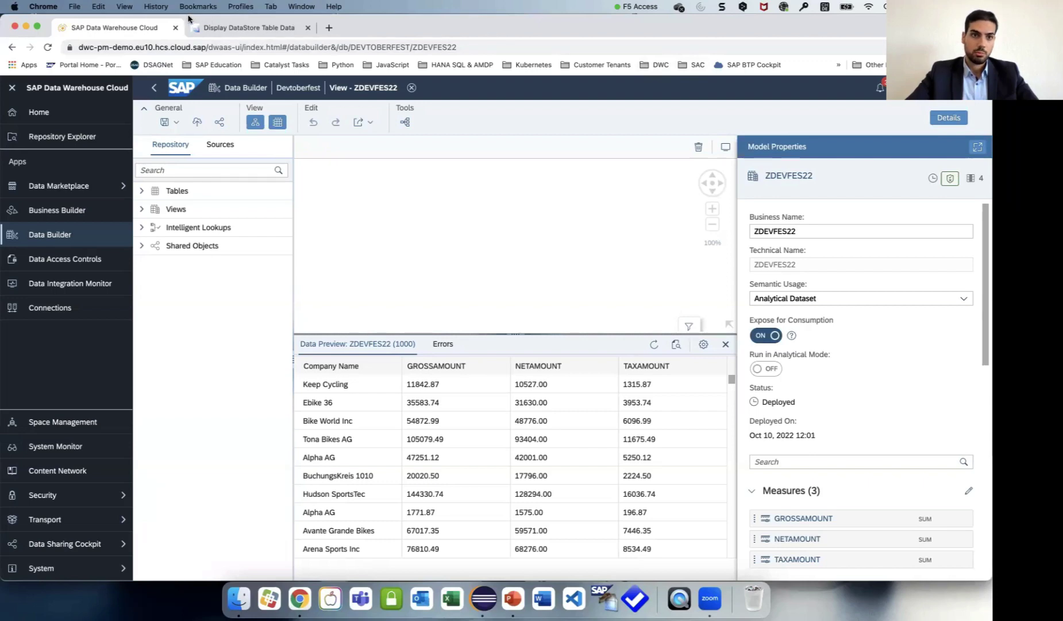
# - Switch to SAP Analytics Cloud by opening the PM SAC bookmark in place of the DataStore table data page
pyautogui.click(252, 26)
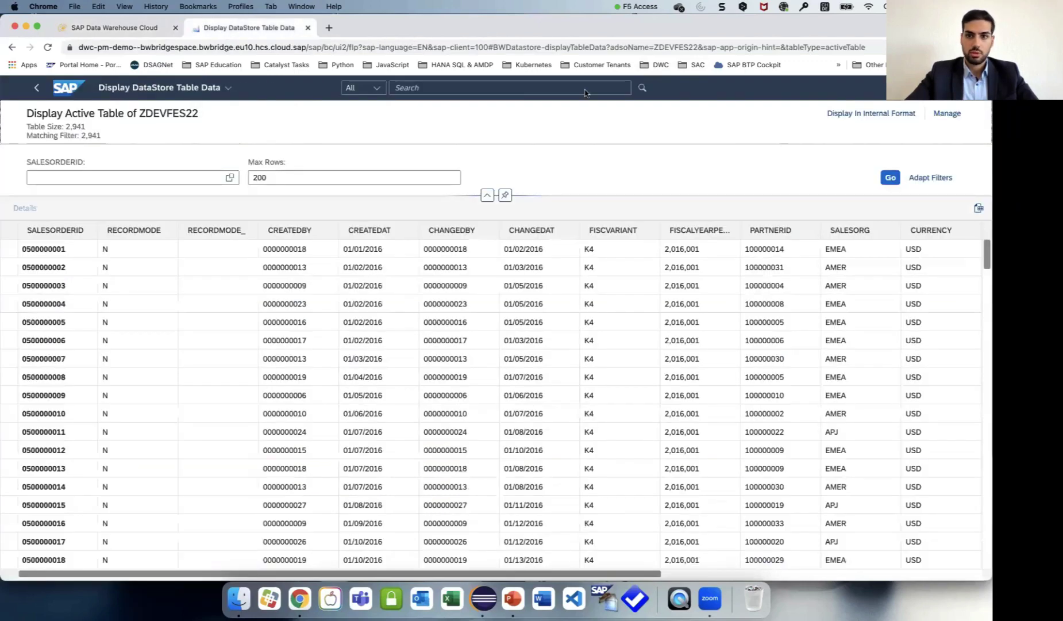
pyautogui.click(656, 66)
pyautogui.scroll(-10, 727, 436)
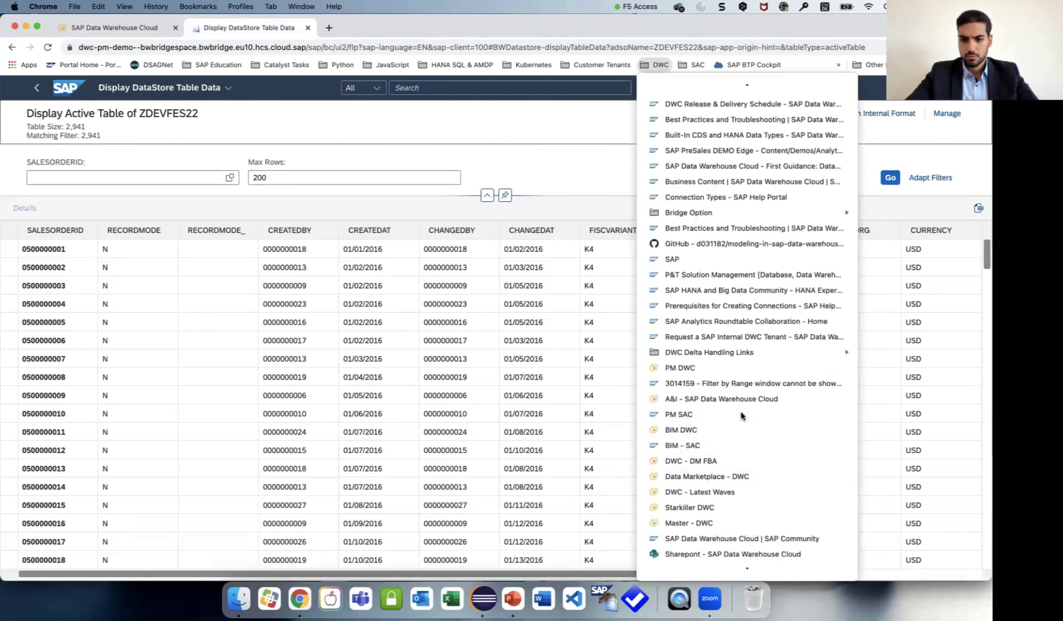
pyautogui.press('Escape')
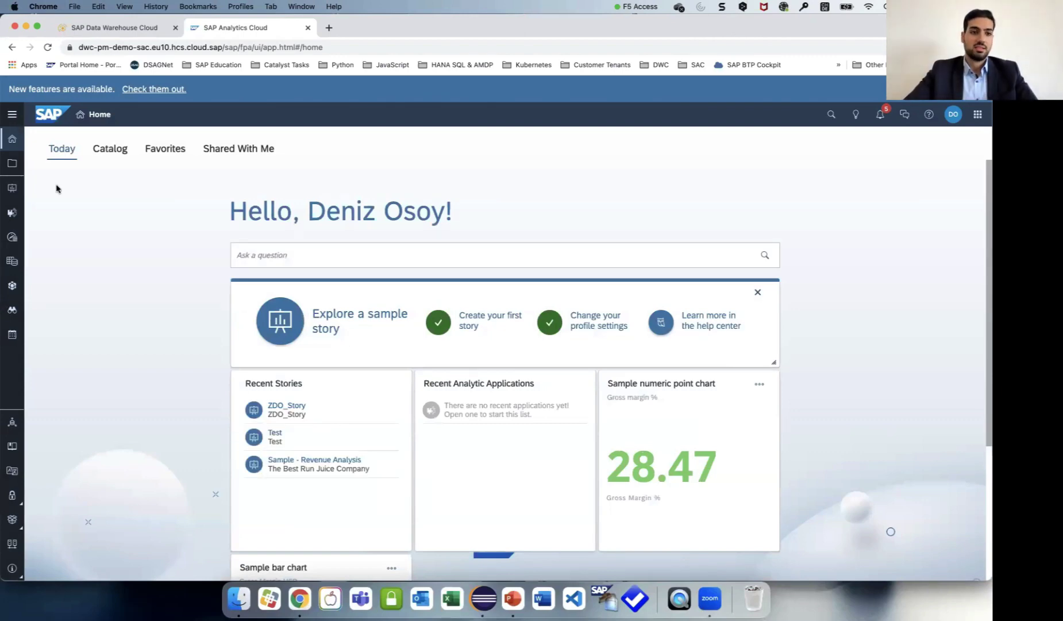
# - Create a new canvas story in SAP Analytics Cloud with the Classic Design Experience
pyautogui.click(12, 114)
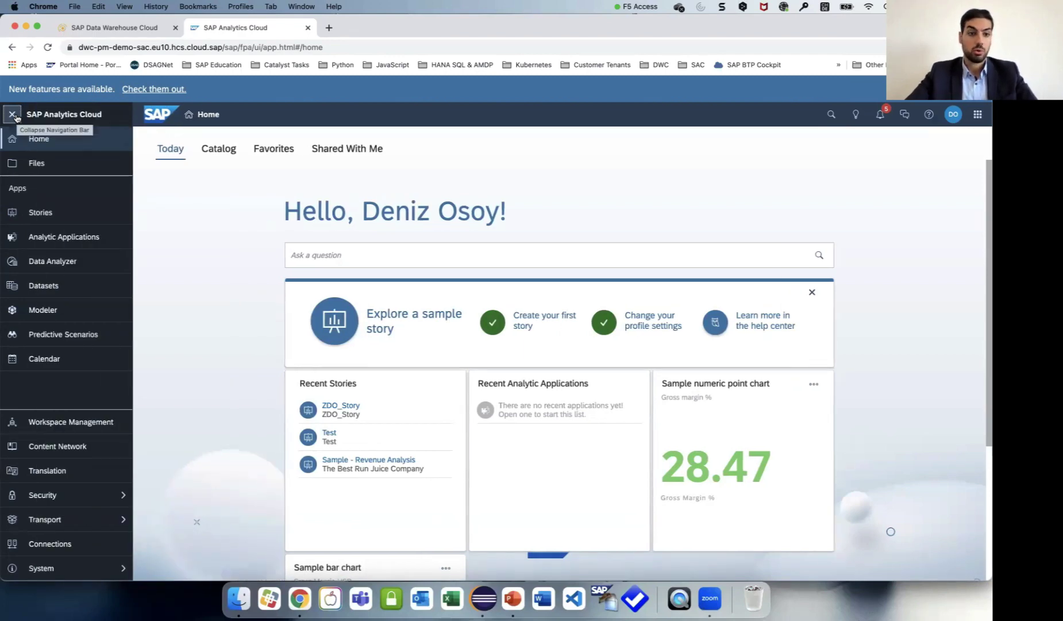
pyautogui.click(90, 216)
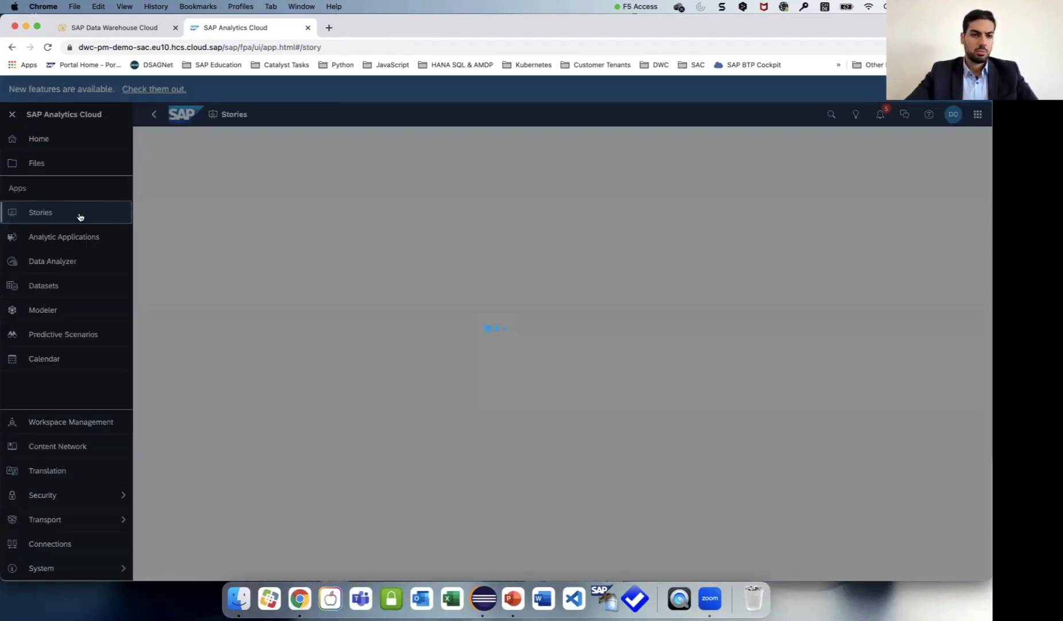
pyautogui.click(326, 235)
pyautogui.click(355, 362)
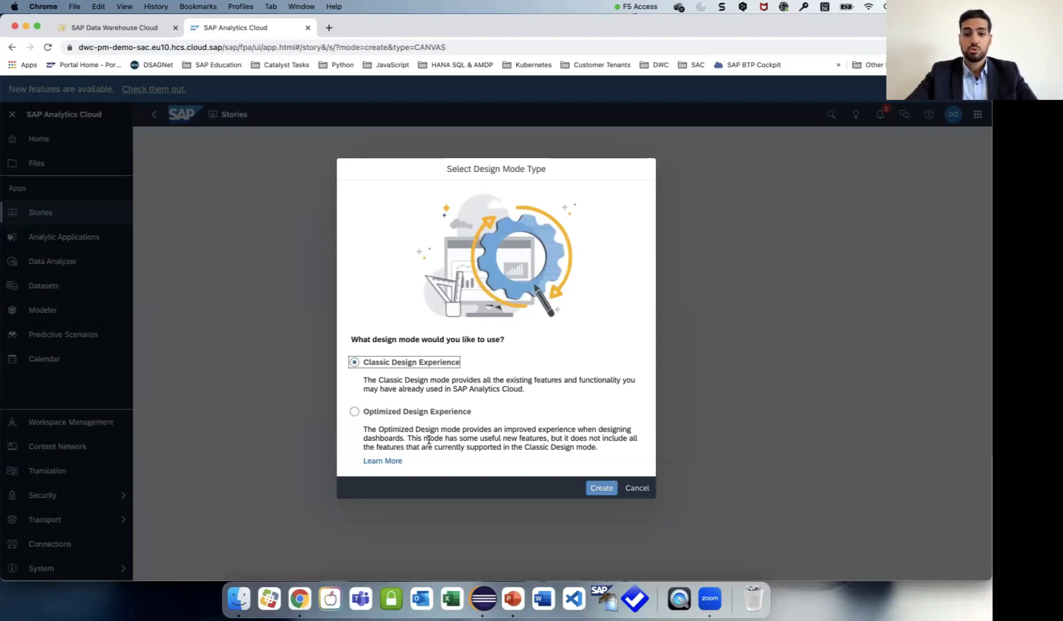
pyautogui.click(598, 487)
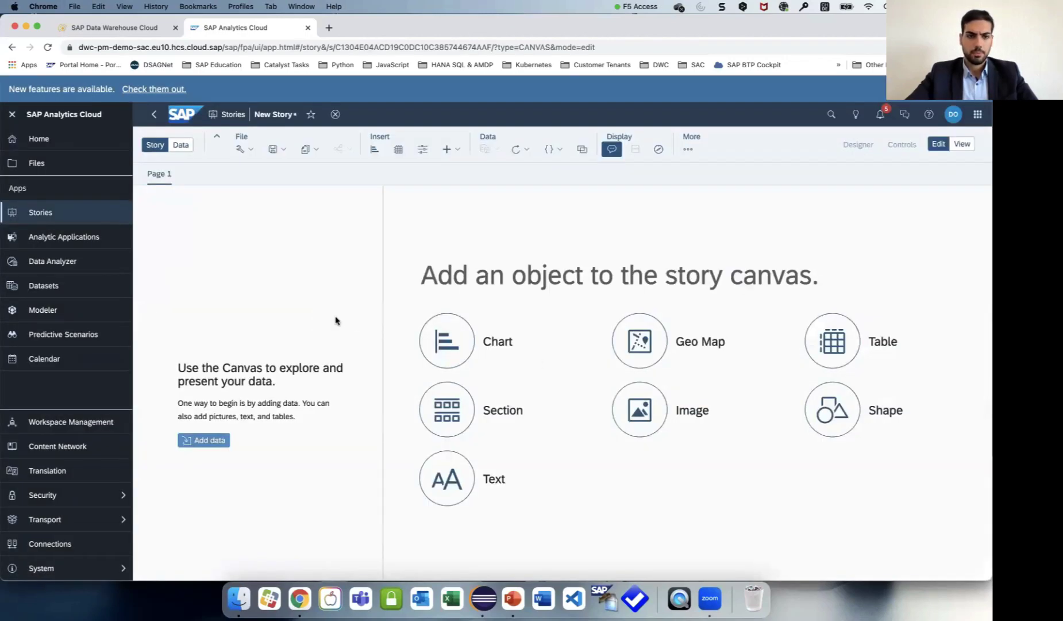
# - Add a live SAP Data Warehouse Cloud data source to the story using the connection DWCPM
pyautogui.click(183, 147)
pyautogui.click(540, 289)
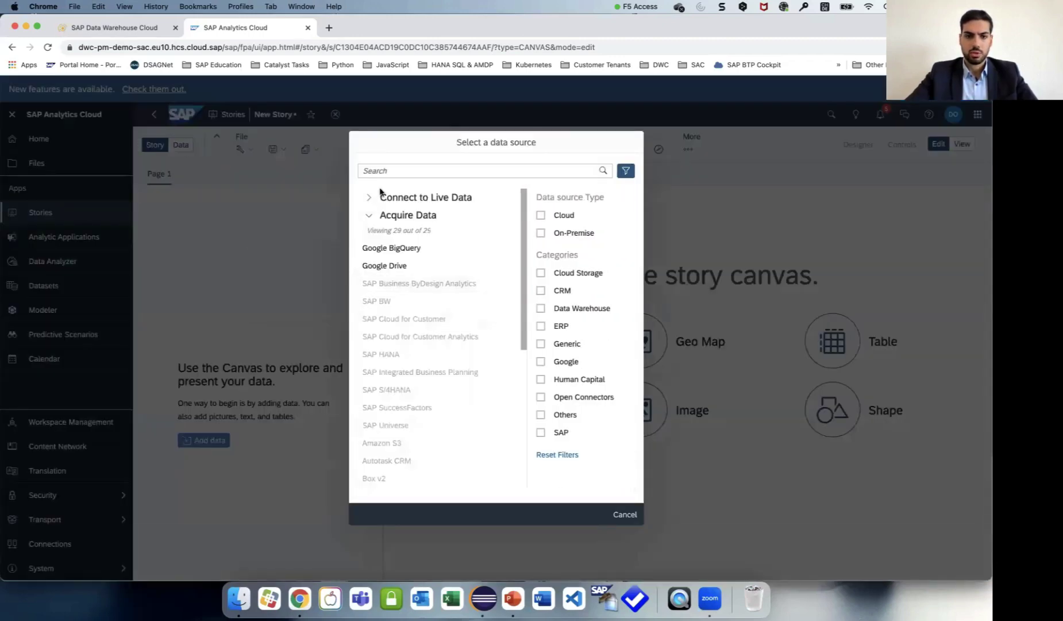
pyautogui.click(406, 229)
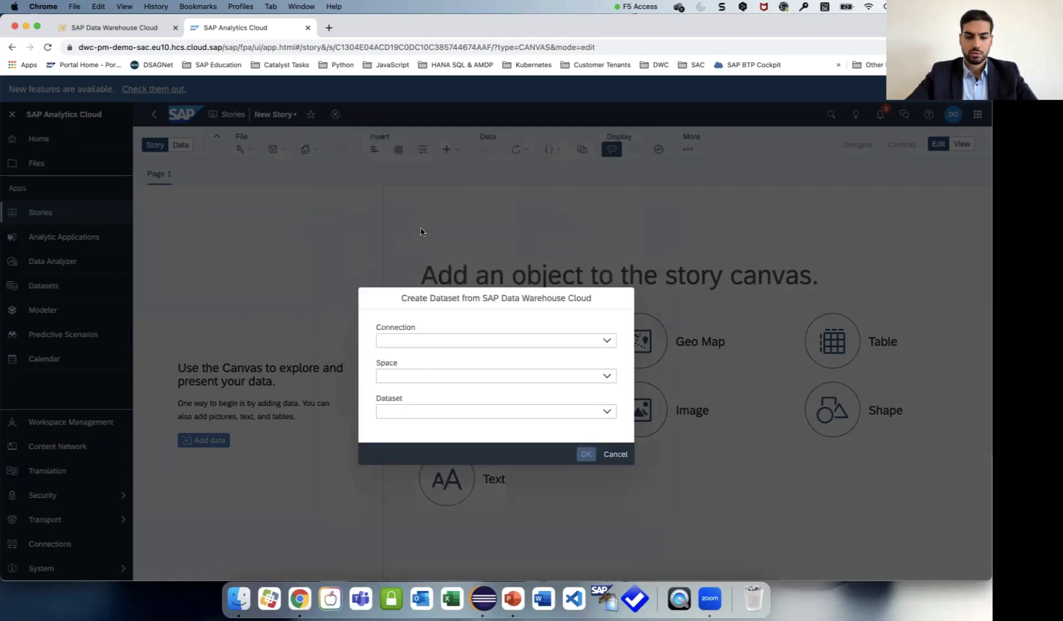
pyautogui.click(606, 293)
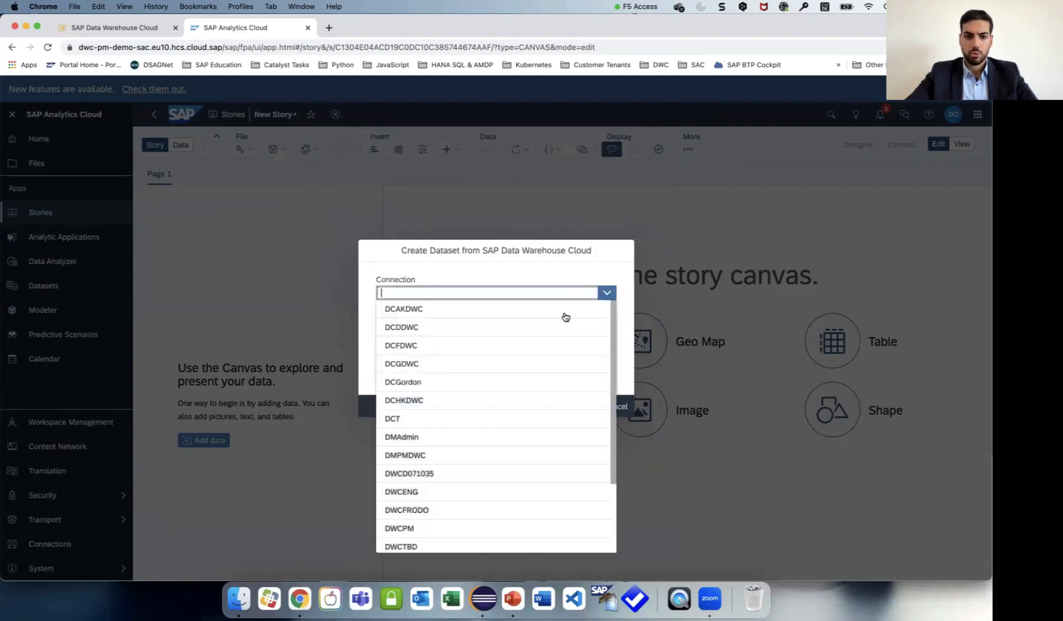
pyautogui.scroll(-3, 506, 493)
pyautogui.click(463, 435)
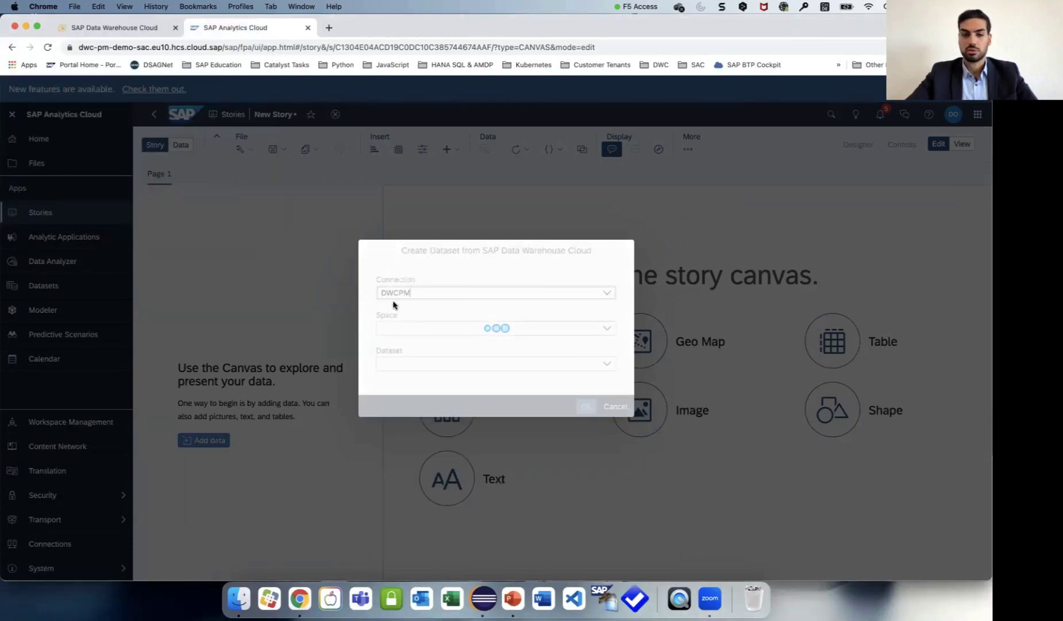
# - Select the space Devtoberfest (DEVTOBERFEST) and the dataset ZDEVFES22 as the story's data source
pyautogui.click(608, 331)
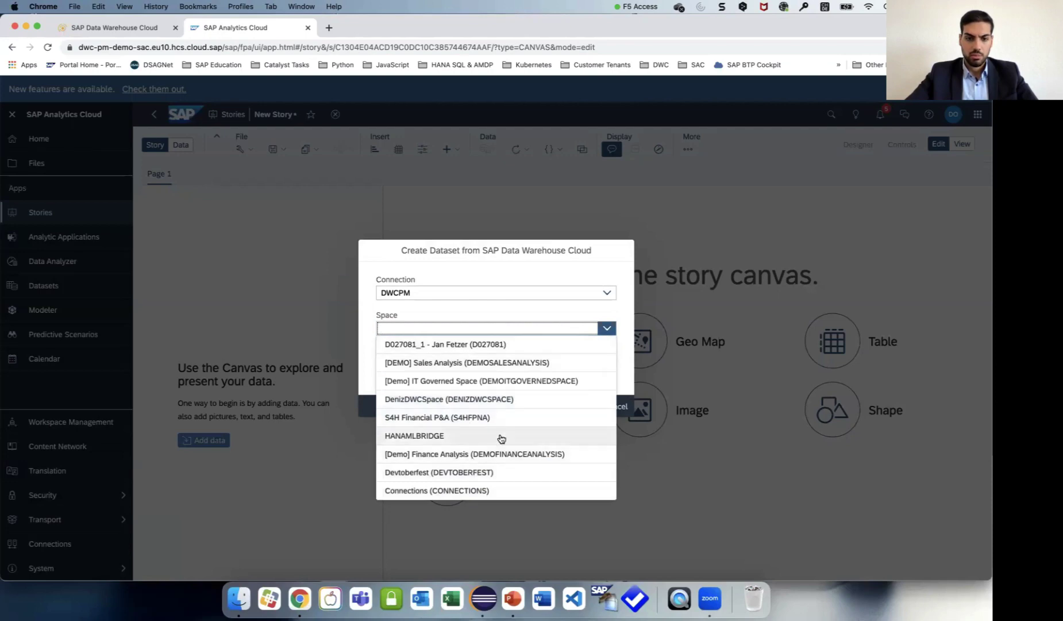
pyautogui.click(504, 473)
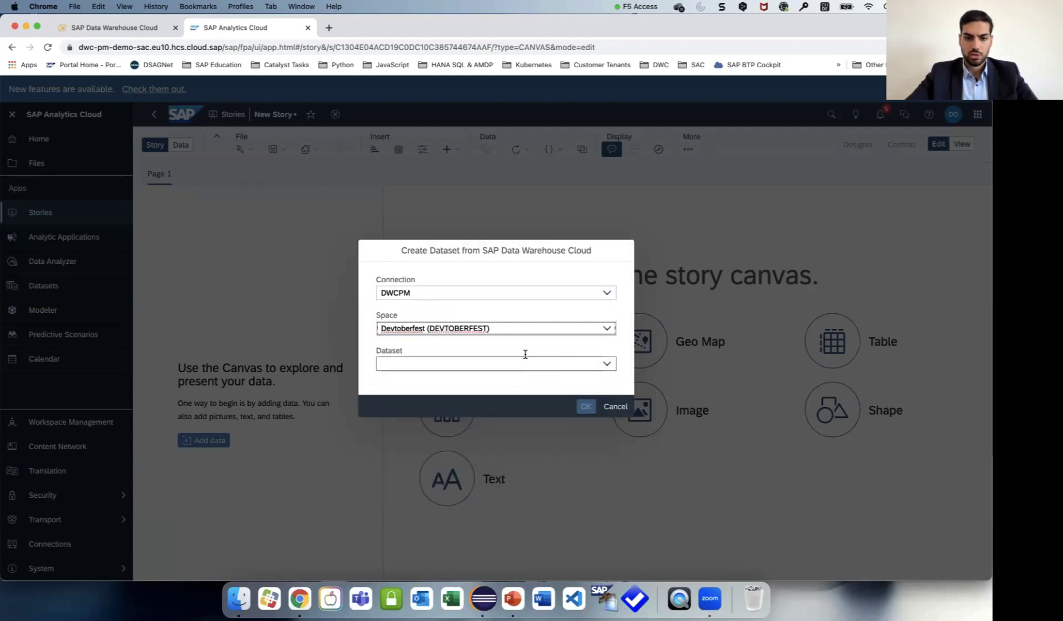
pyautogui.click(607, 364)
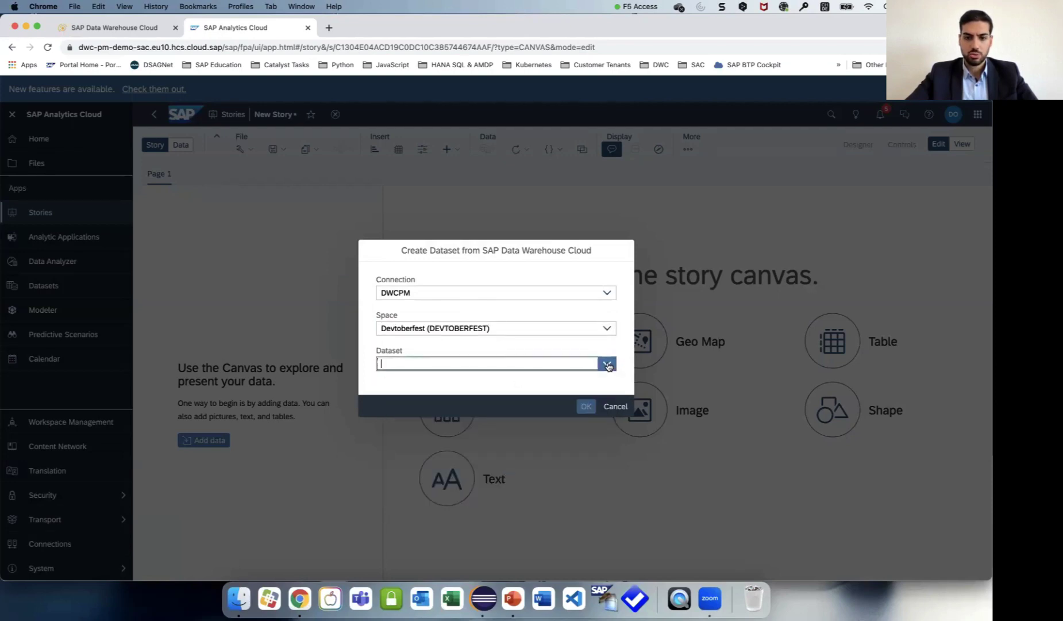
pyautogui.click(463, 379)
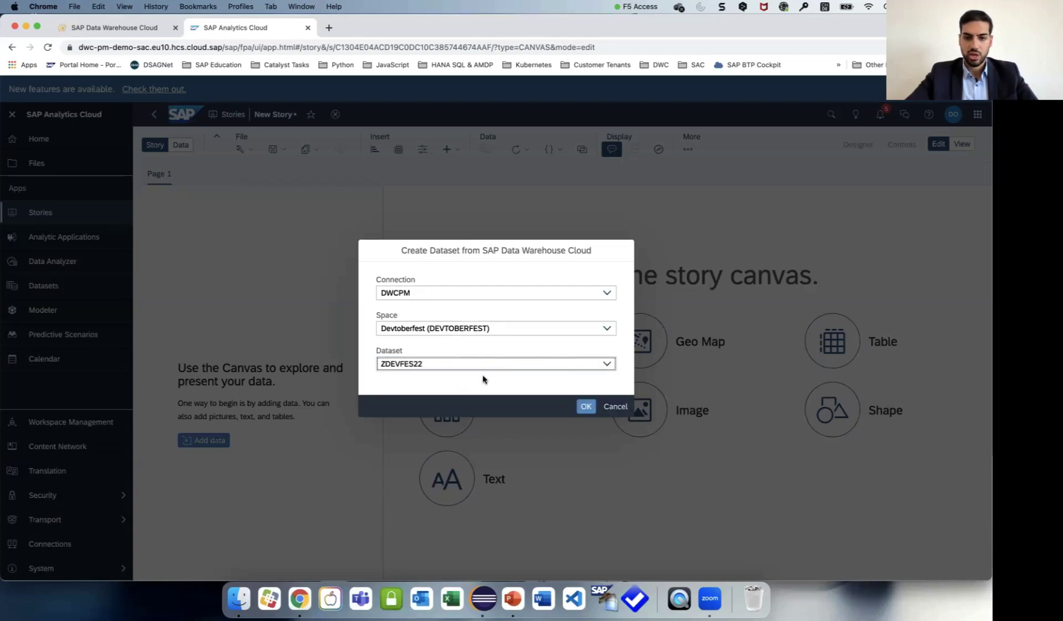
pyautogui.click(586, 408)
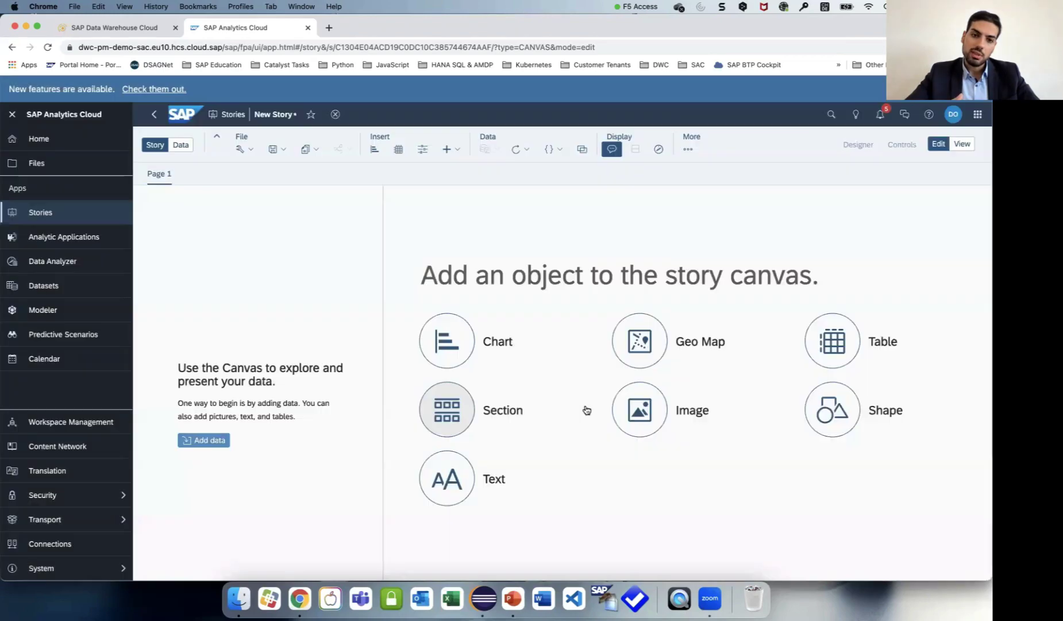
# - Insert an enlarged bar chart on the canvas with the measures GROSSAMOUNT, NETAMOUNT and TAXAMOUNT
pyautogui.click(458, 352)
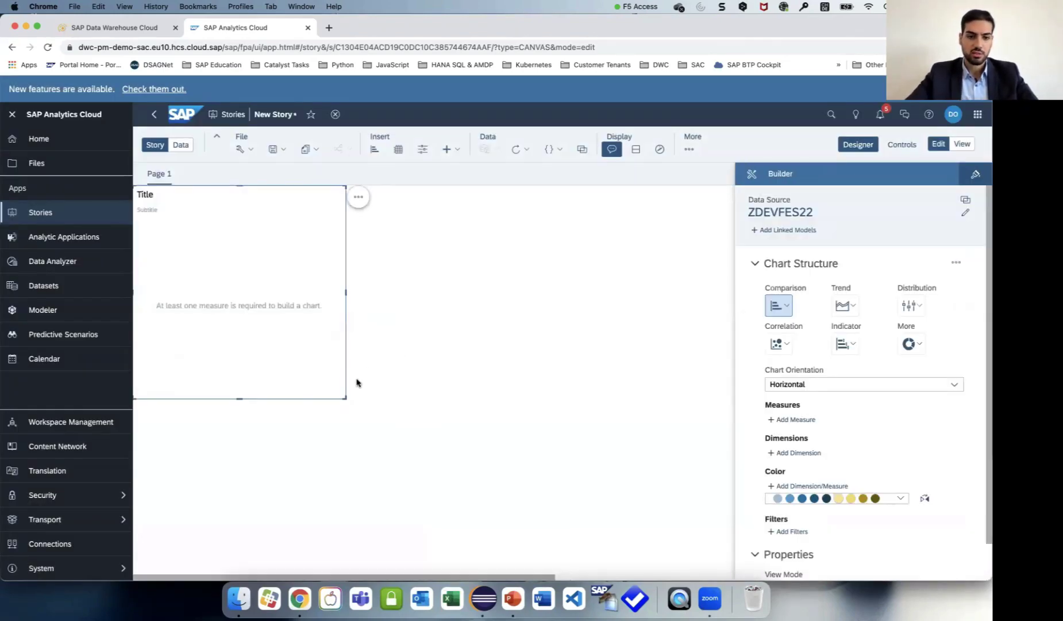
pyautogui.moveTo(346, 398); pyautogui.dragTo(476, 484)
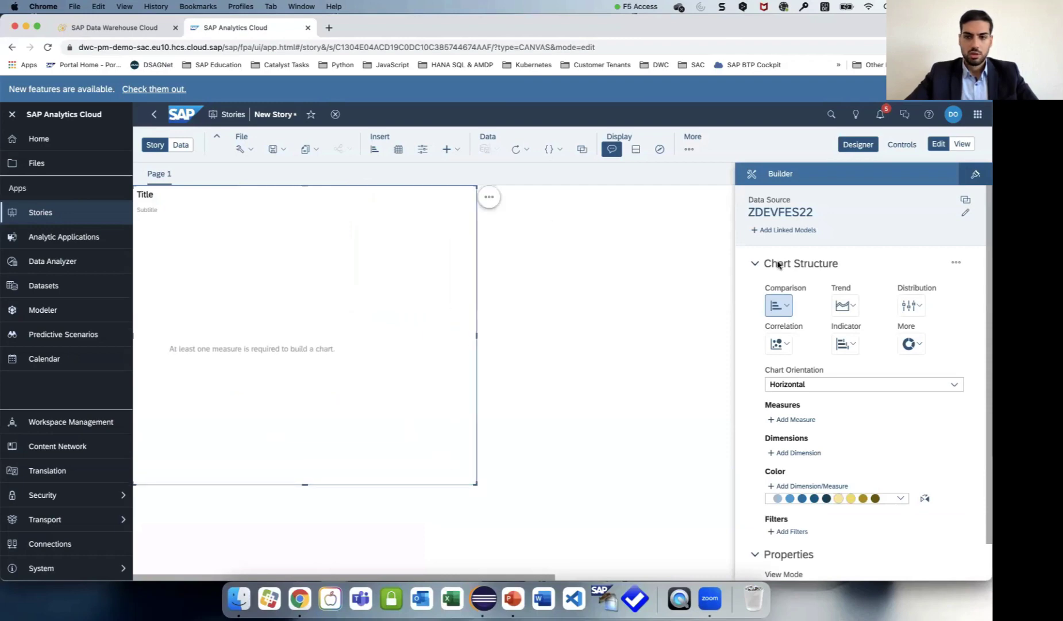
pyautogui.click(795, 420)
pyautogui.click(800, 488)
pyautogui.click(802, 505)
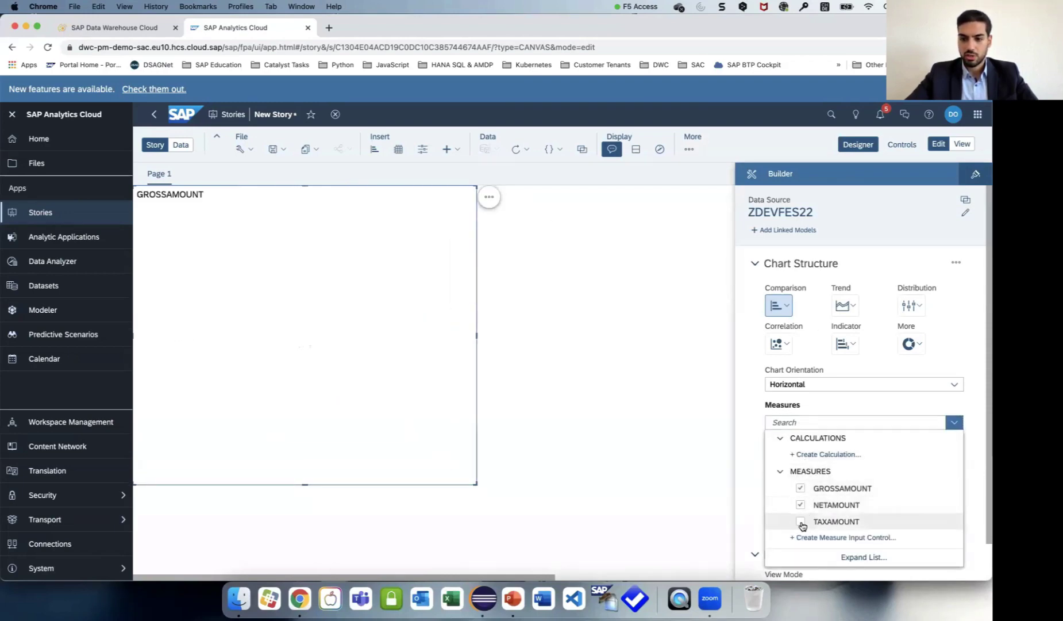
pyautogui.click(801, 521)
pyautogui.click(749, 459)
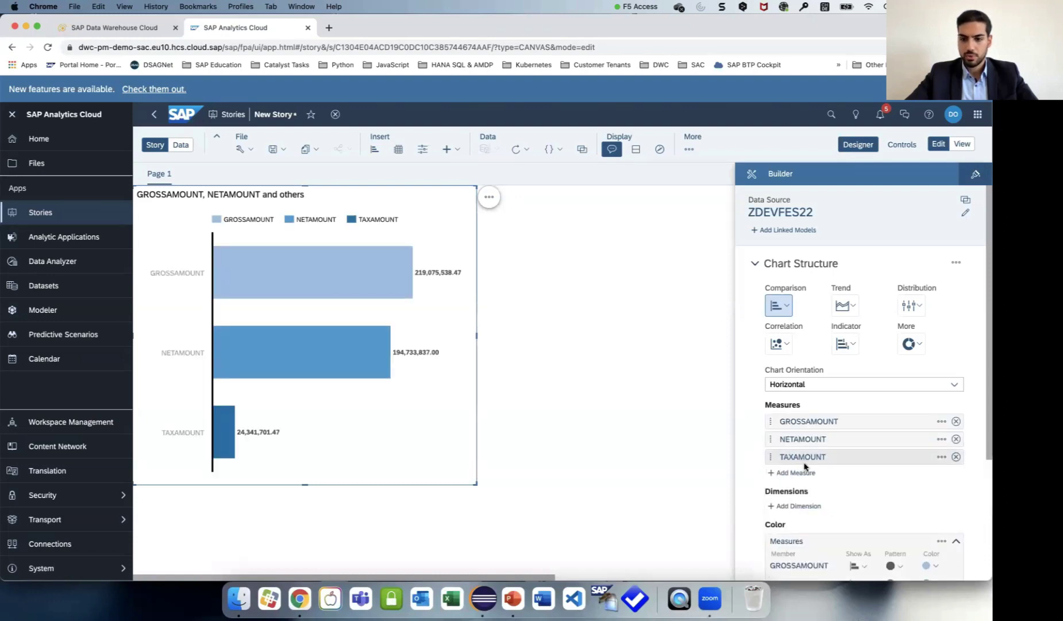
# - Add the dimension Company Name to the chart and enlarge the chart further
pyautogui.click(802, 507)
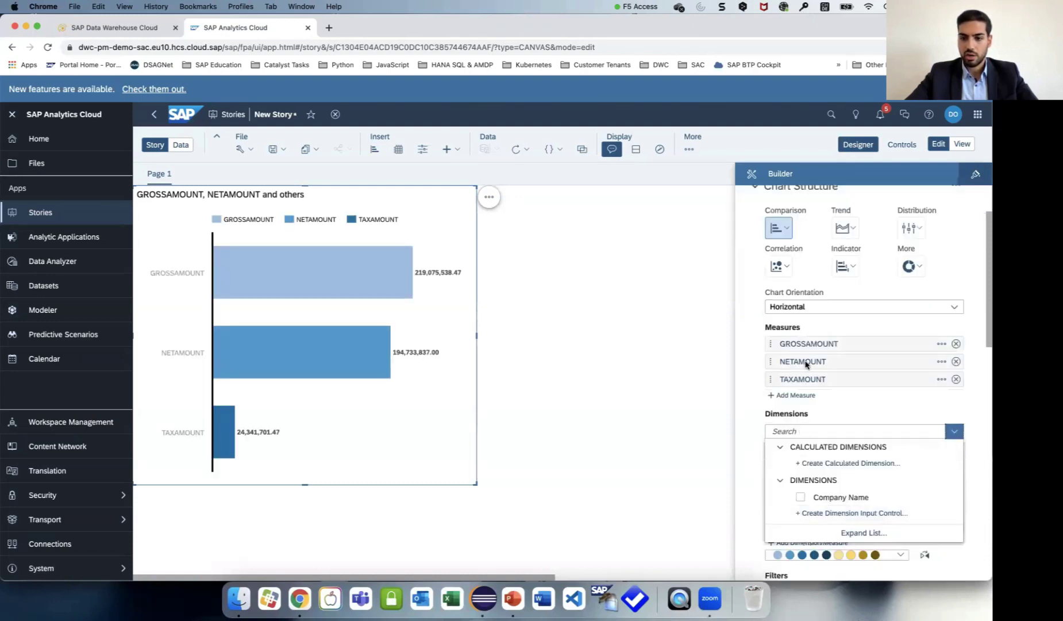
pyautogui.click(855, 497)
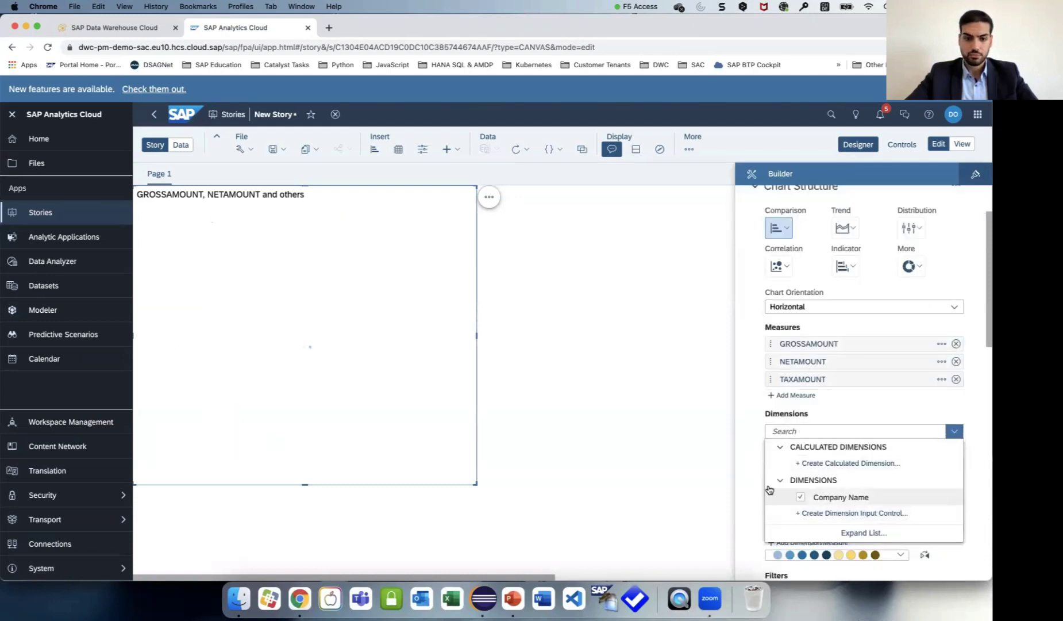
pyautogui.click(475, 484)
pyautogui.moveTo(476, 484); pyautogui.dragTo(532, 504)
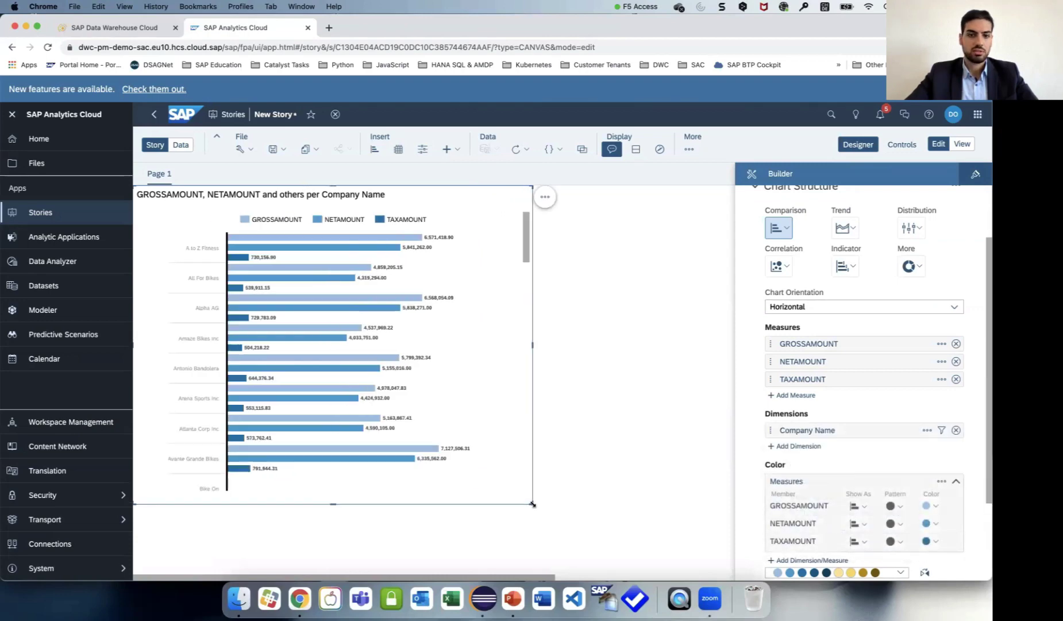
# - Add a page filter on Company Name with all members selected and enlarge it beside the chart to the chart's height
pyautogui.click(432, 154)
pyautogui.click(582, 252)
pyautogui.click(612, 238)
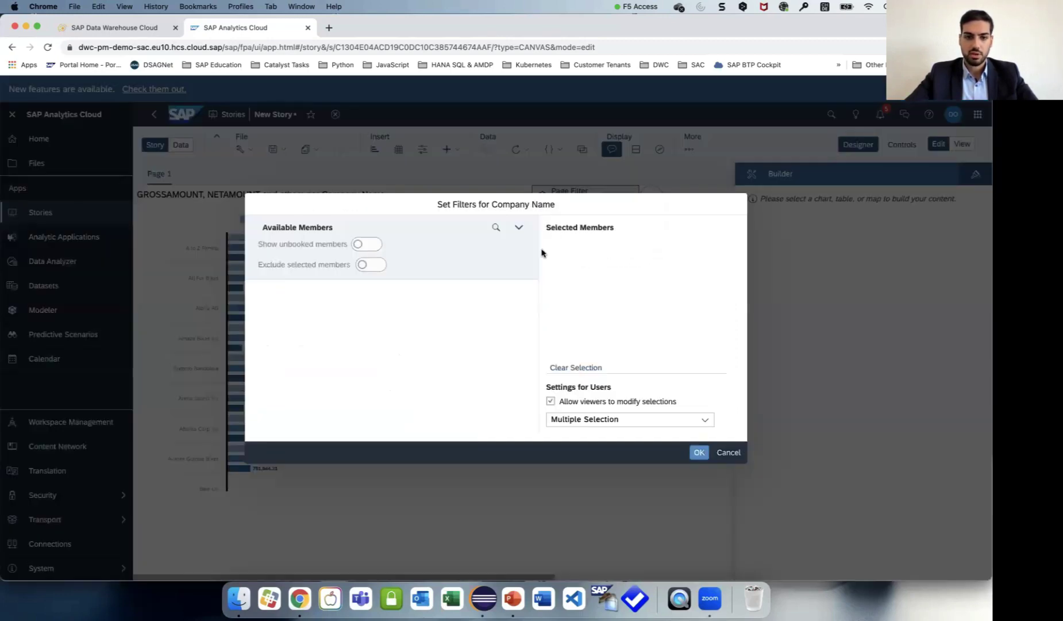
pyautogui.click(262, 296)
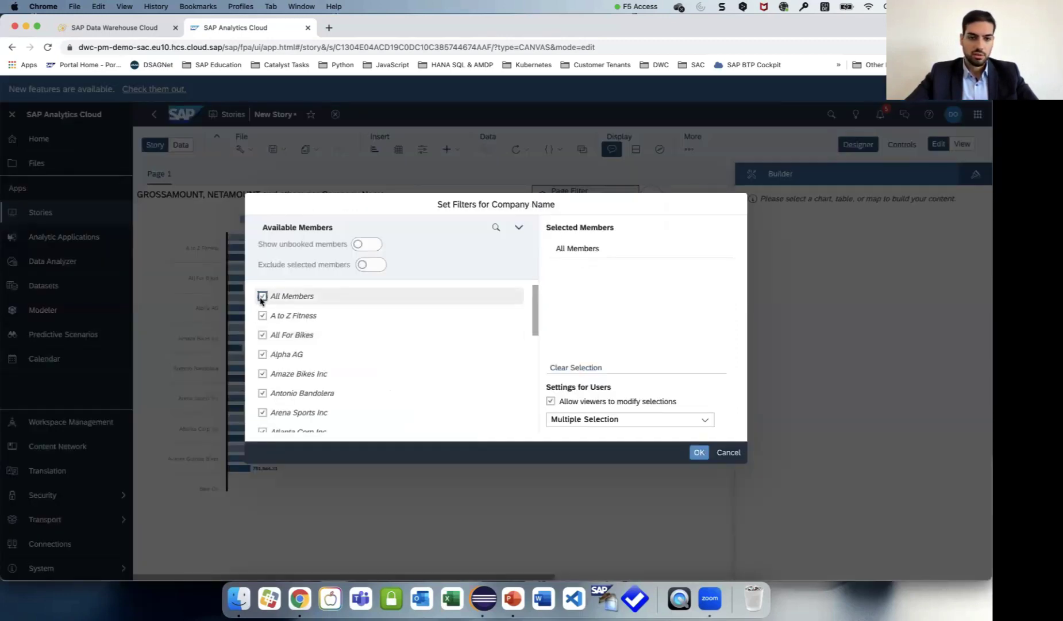
pyautogui.click(699, 453)
pyautogui.moveTo(639, 204); pyautogui.dragTo(670, 504)
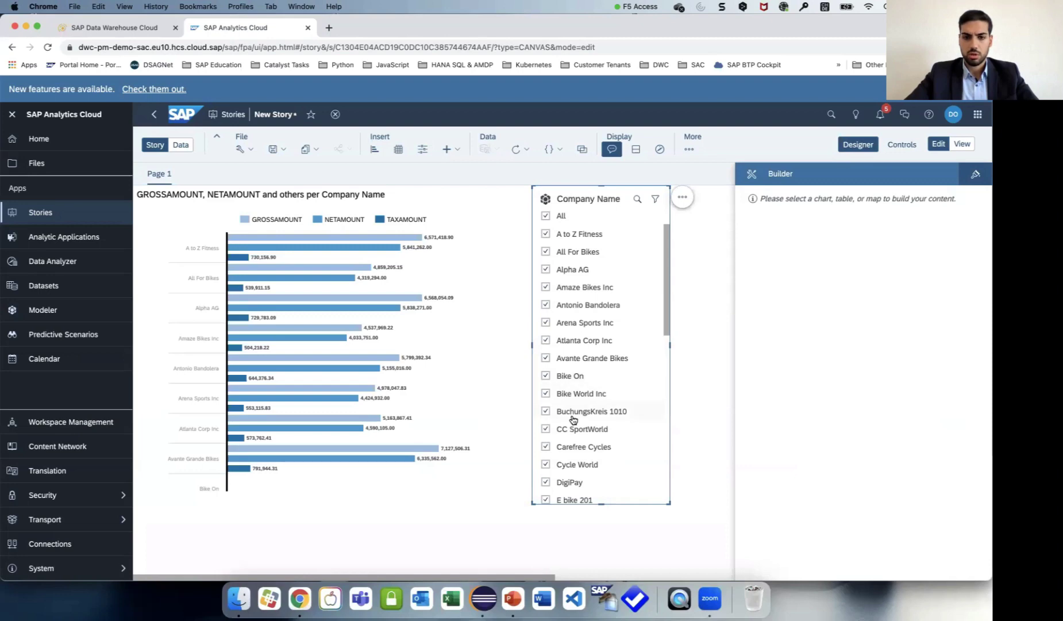
# - Restrict the Company Name page filter to FitnessWorld only and examine its amounts in the chart
pyautogui.click(546, 216)
pyautogui.scroll(-8, 586, 351)
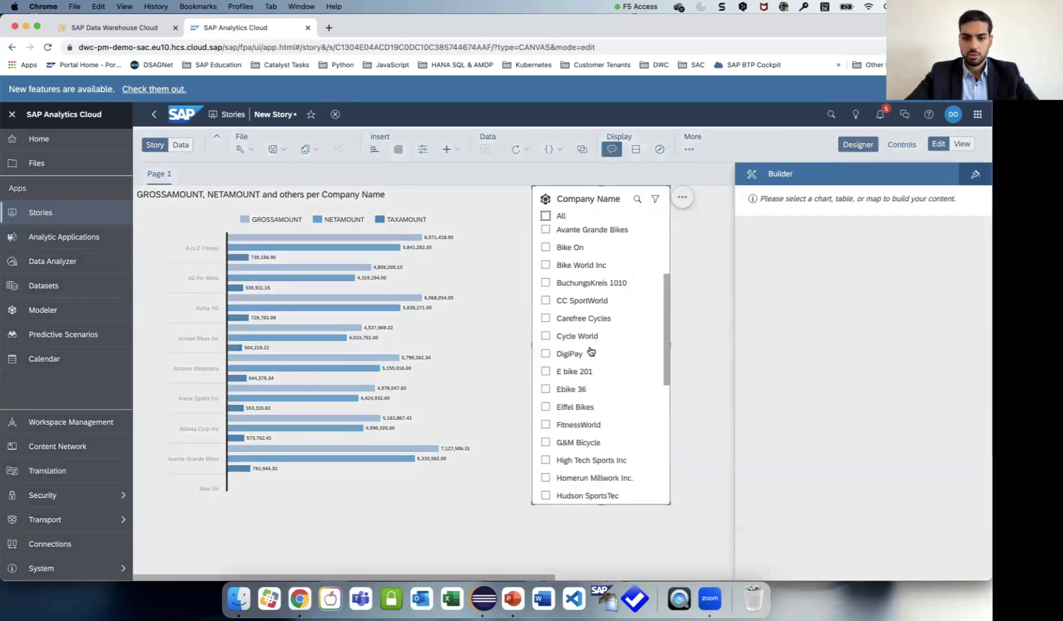
pyautogui.click(546, 337)
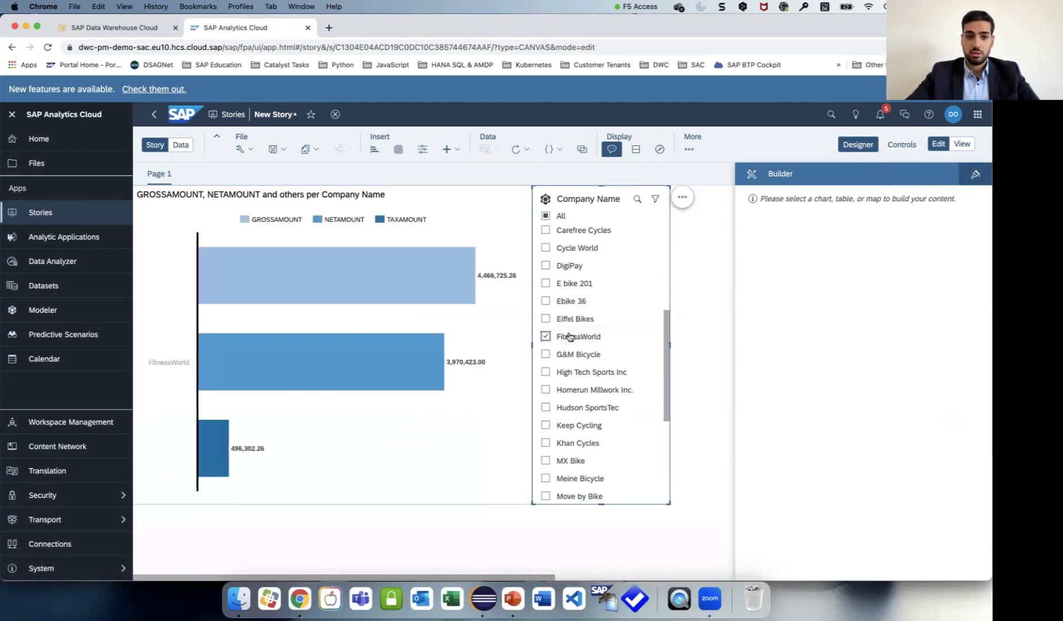
pyautogui.moveTo(198, 359)
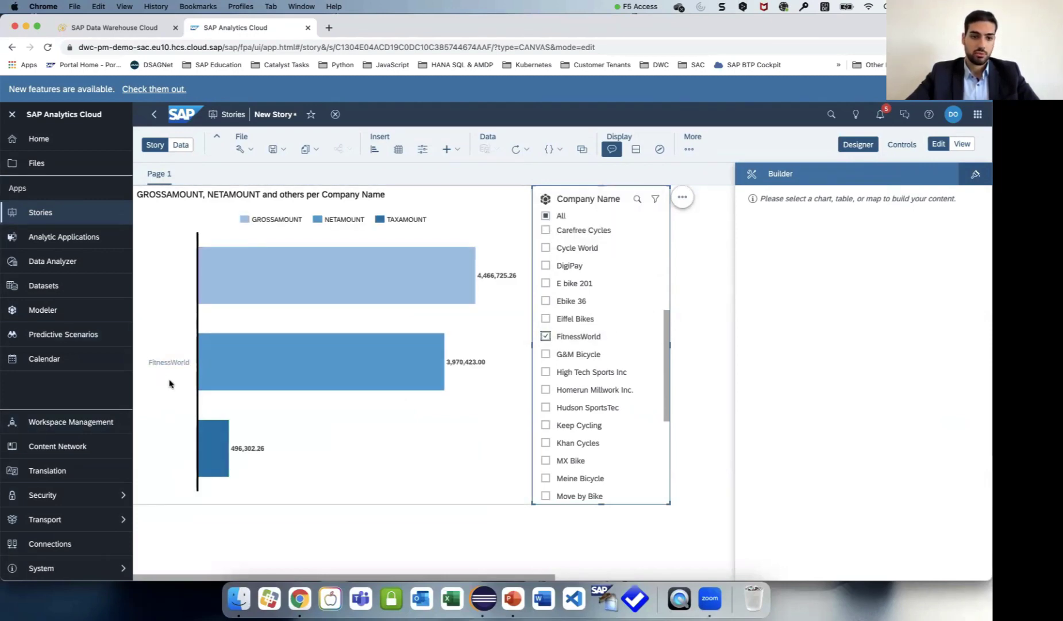
pyautogui.moveTo(380, 370)
pyautogui.moveTo(216, 466)
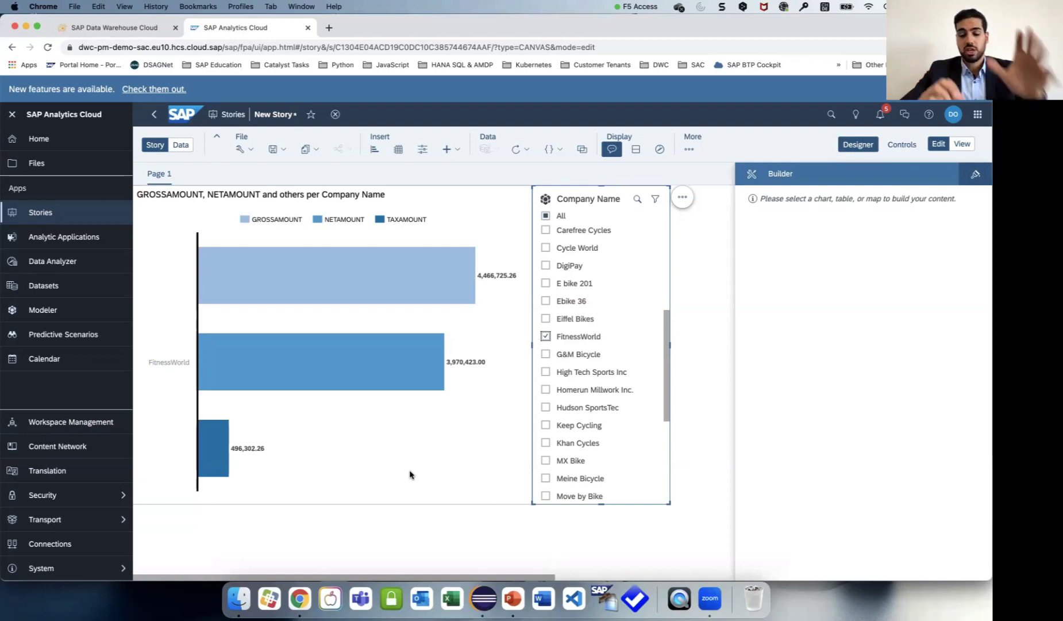
pyautogui.hotkey('ctrl', 'Left')
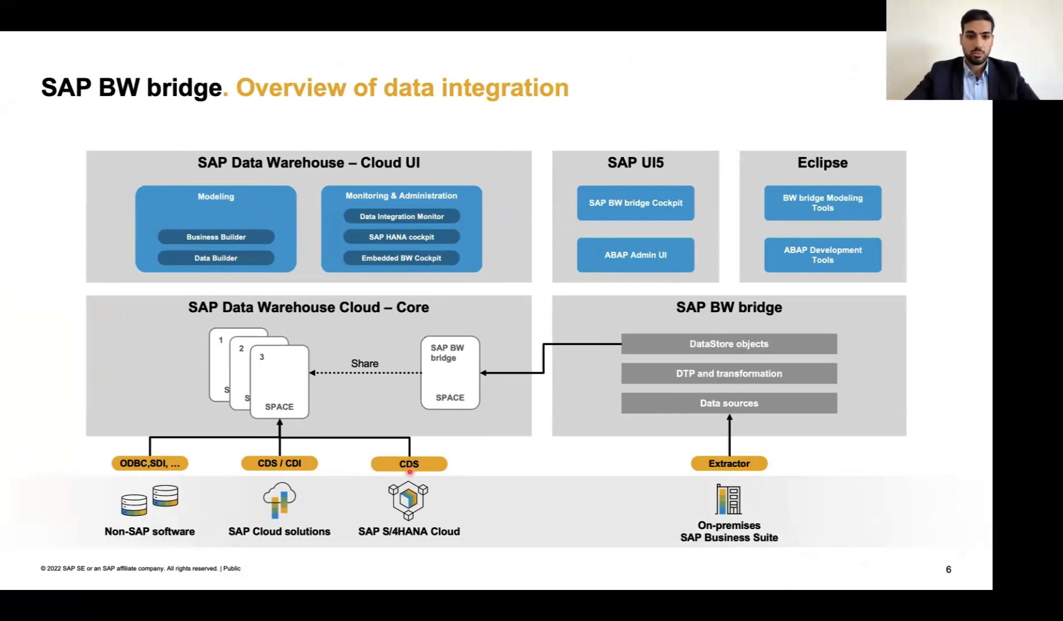
pyautogui.press('Right')
pyautogui.press('Right')
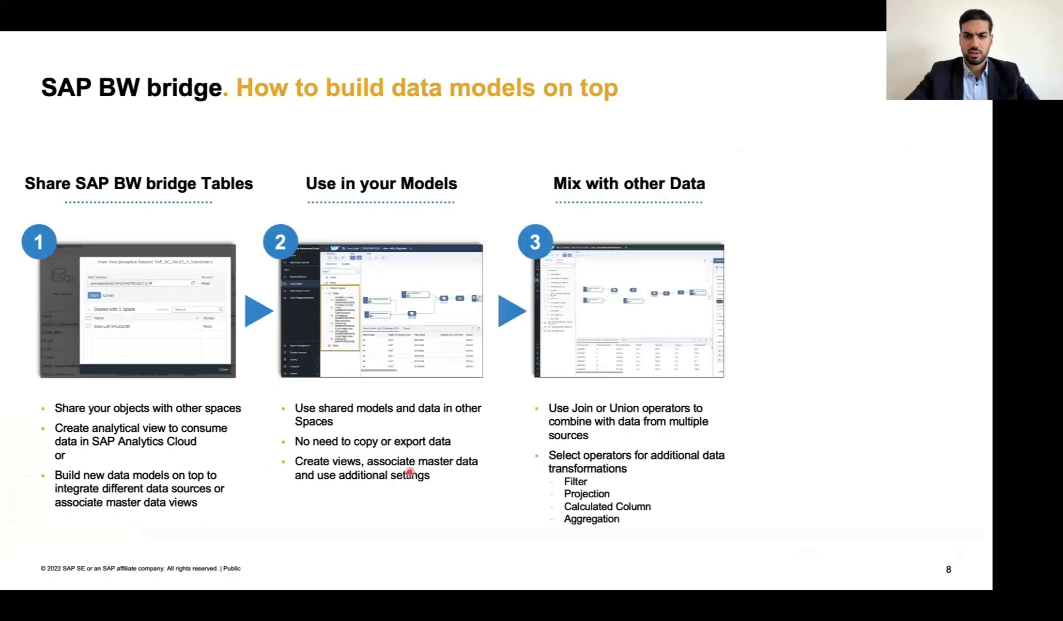
pyautogui.press('Right')
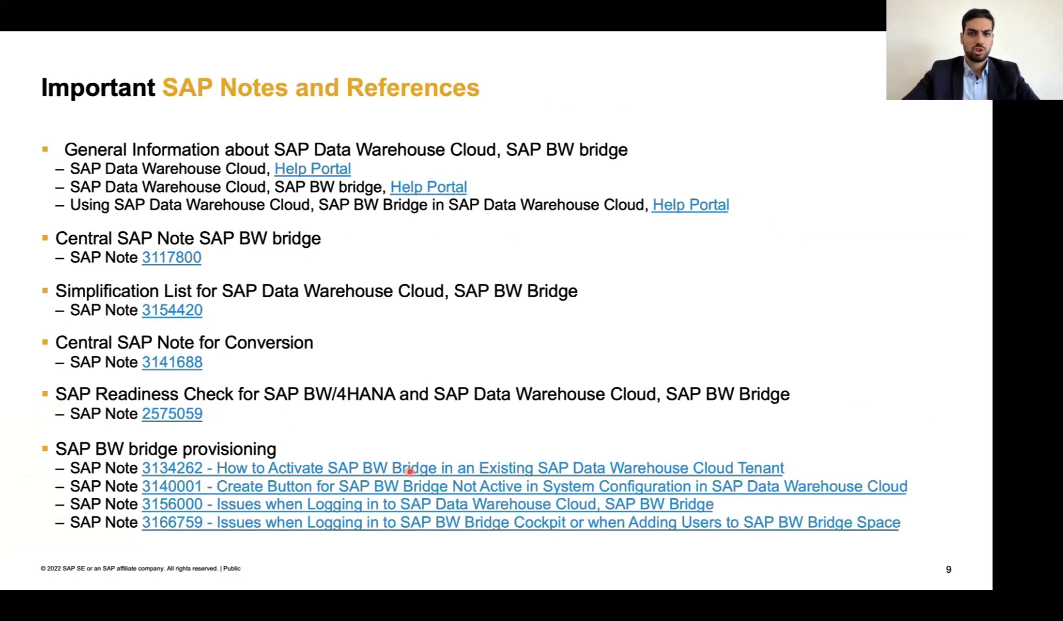